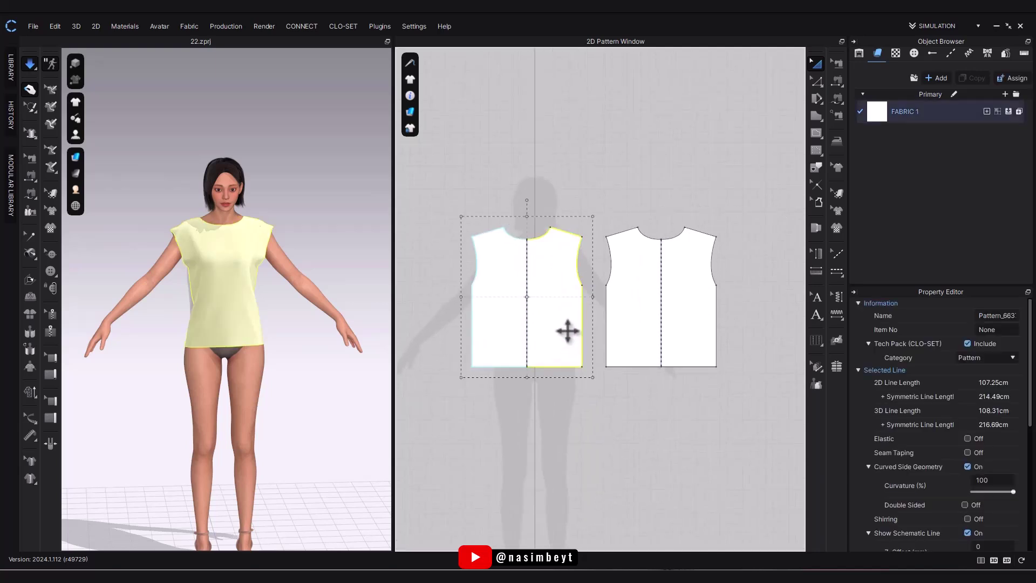
Enlarge the front and back bodice patterns together and narrow their necklines by moving the shoulder neck points inward.
left_click_drag(748, 404, 747, 403)
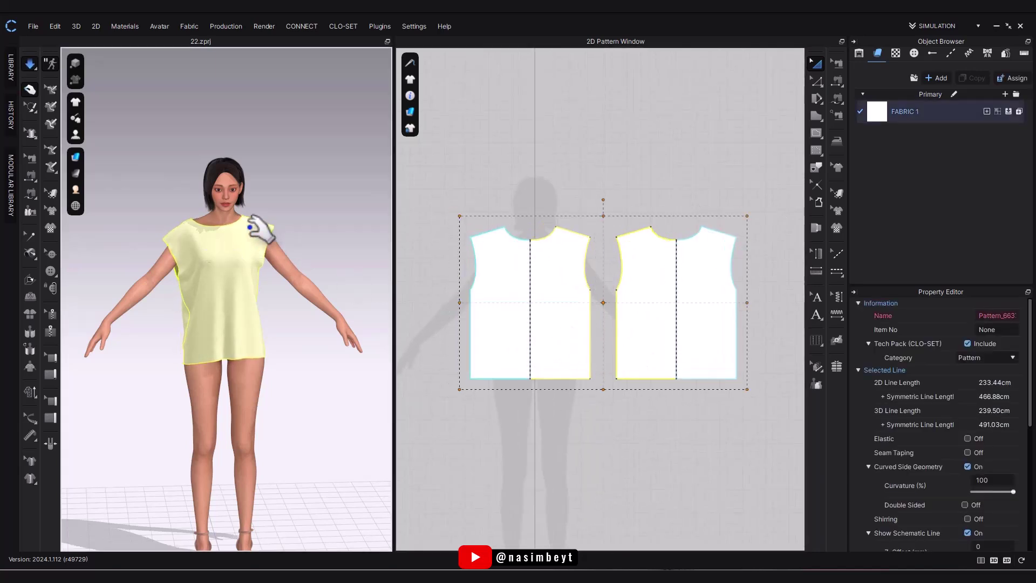
right_click_drag(198, 215, 230, 265)
left_click(815, 82)
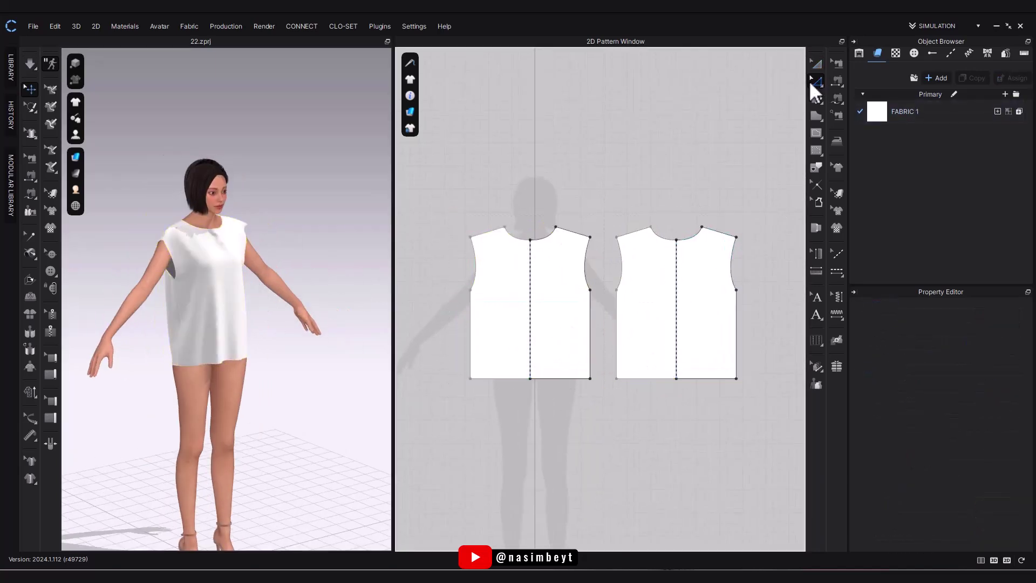
left_click(555, 227)
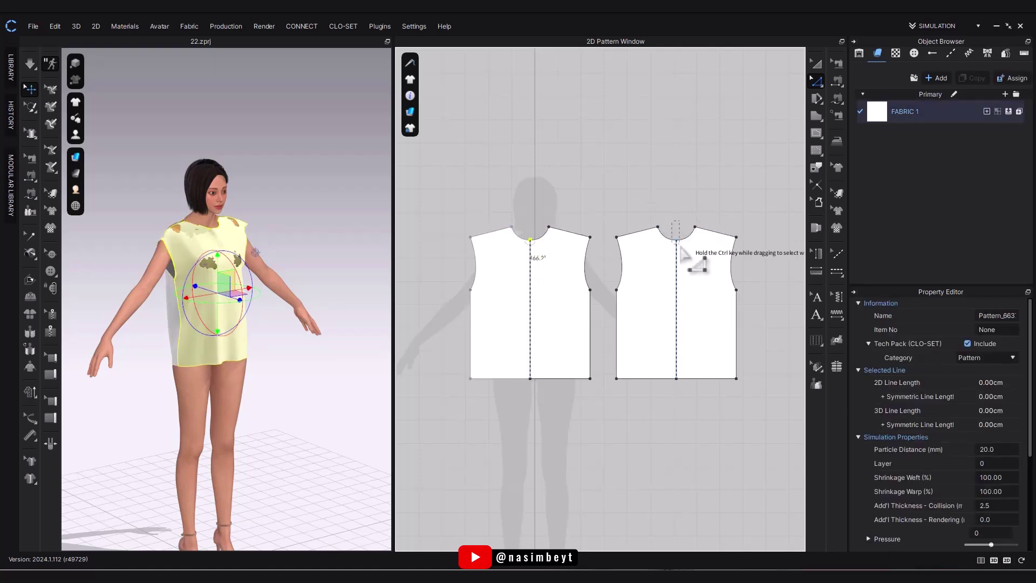
Simulate the enlarged bodice and pull the front of the garment into place on the avatar.
key("space")
left_click(296, 219)
left_click(217, 268)
scroll(683, 240, "up", 5)
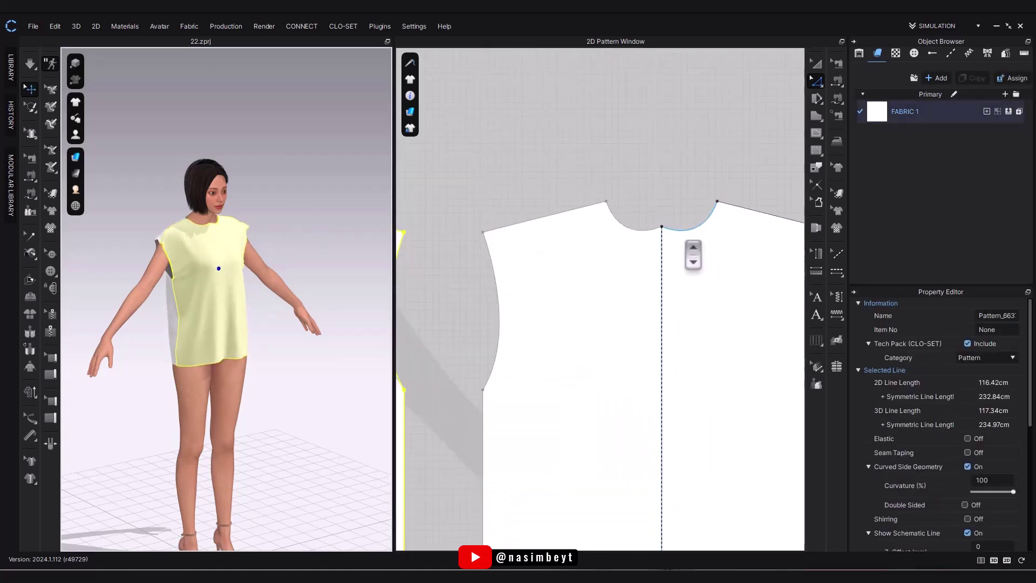
mouse_move(189, 270)
right_mouse_down()
mouse_move(294, 257)
mouse_move(189, 265)
right_mouse_up()
left_click_drag(218, 268, 240, 296)
key("space")
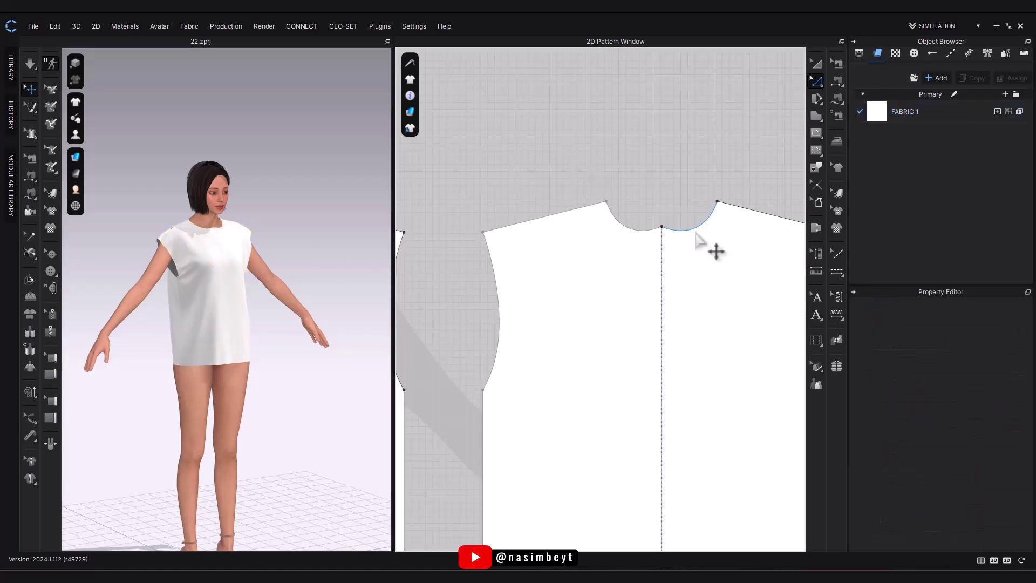
Reshape the back bodice's neckline into a shallower curve between the shoulder neck points and the centre line.
scroll(697, 237, "up", 3)
left_click_drag(708, 250, 716, 235)
left_click(732, 177)
left_click_drag(637, 218, 637, 203)
right_click(432, 291)
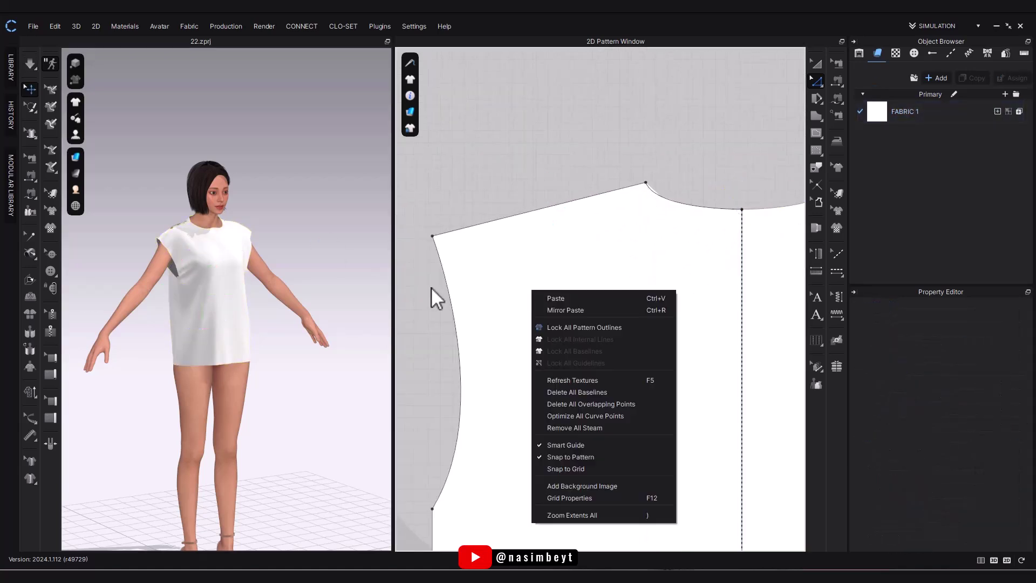
left_click(669, 234)
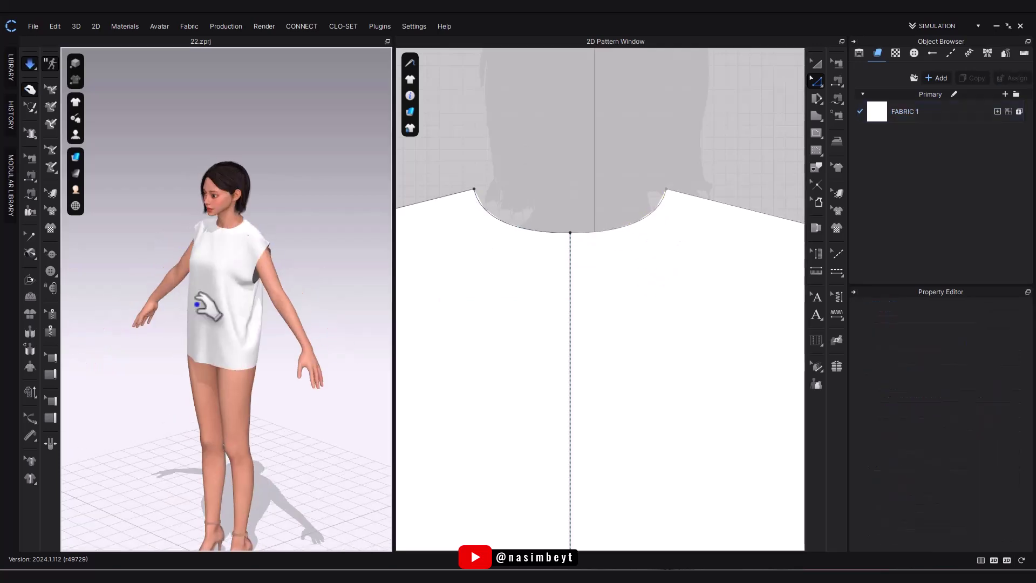
Simulate the garment with the reshaped neckline and pull the front panel so it settles at the avatar's neck.
right_click_drag(197, 304, 303, 302)
left_click(215, 263)
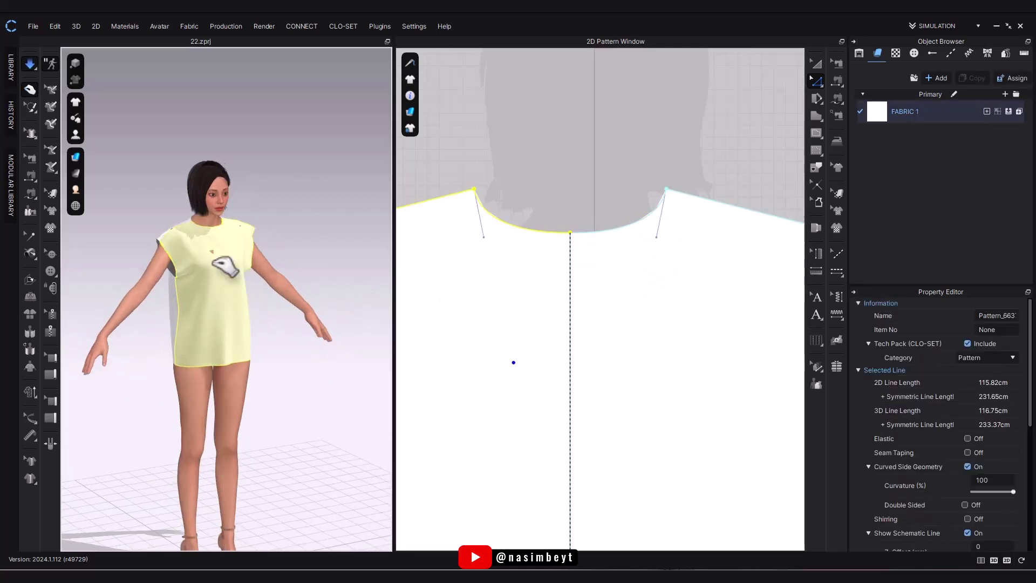
scroll(233, 250, "up", 5)
right_click_drag(234, 249, 294, 189)
right_click_drag(205, 145, 250, 213)
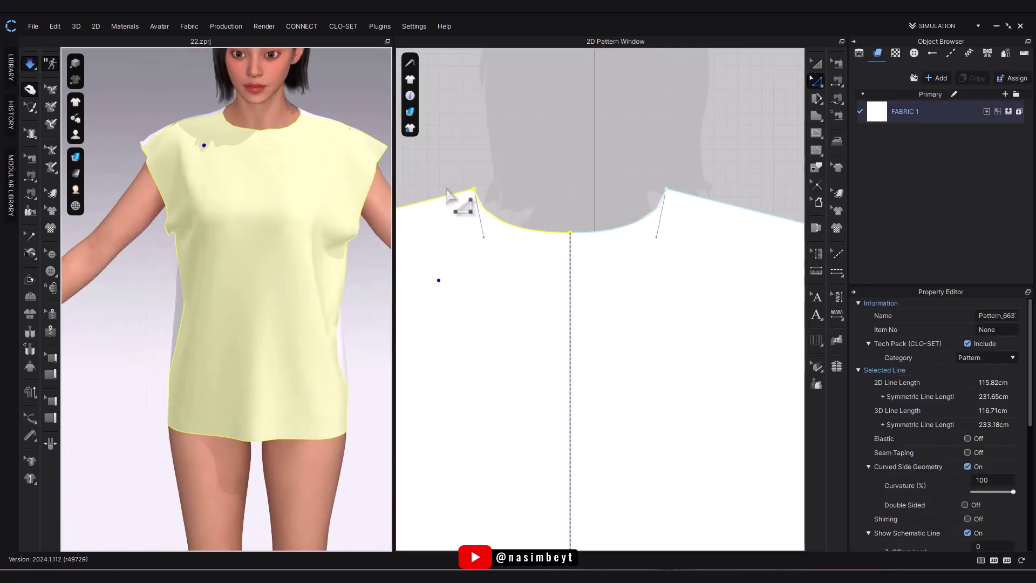
Fine-tune the front neckline with its symmetric curve handles and simulate the result on the avatar.
key("space")
left_click(619, 232)
left_click_drag(657, 237, 658, 234)
key("space")
left_click(195, 178)
right_click_drag(278, 173, 246, 203)
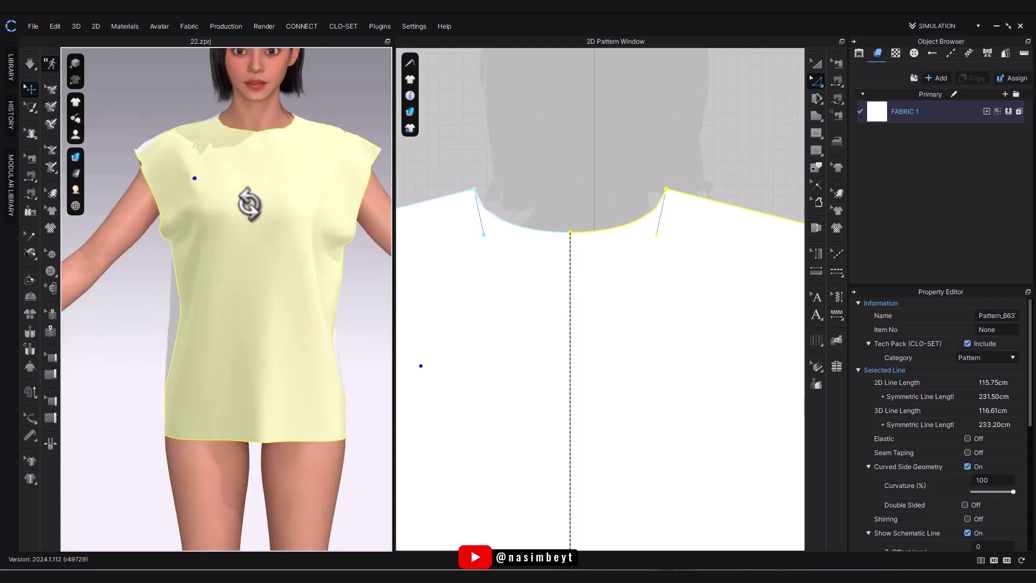
Draw a closed, tapered sleeve pattern beside the front bodice, with two pointed cap edges about 30.4 cm long.
scroll(575, 232, "down", 8)
left_click(817, 116)
left_click(509, 254)
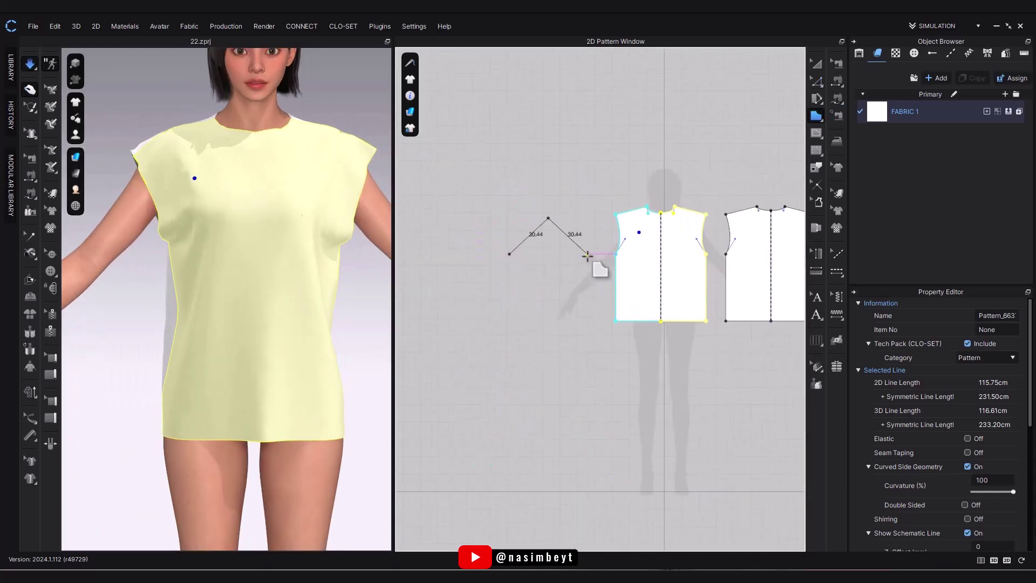
left_click(510, 254)
Curve the sleeve cap on both sides and sew it to the front and back armholes.
key("z")
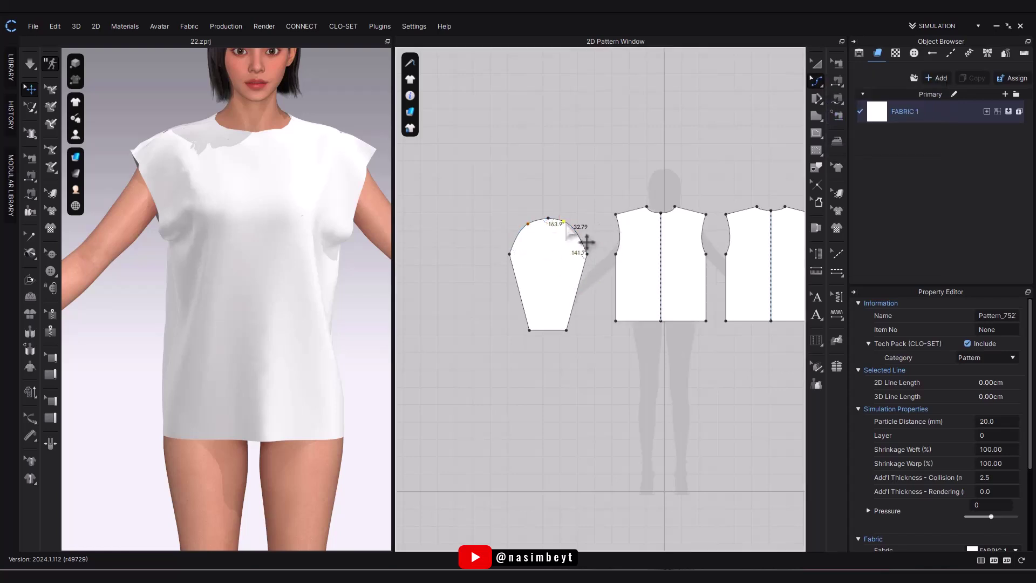
left_click(898, 57)
left_click(616, 255)
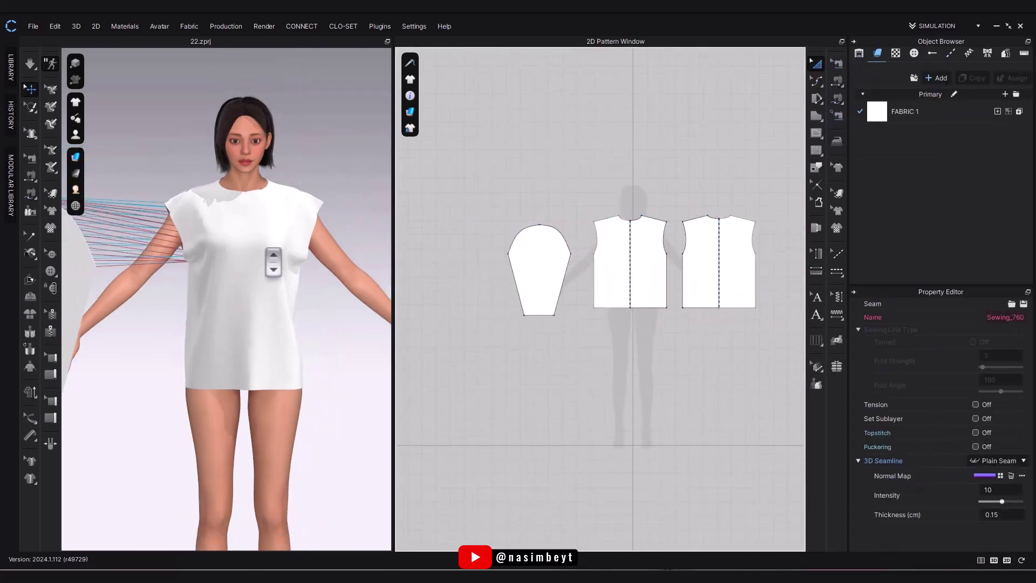
Show the avatar's arrangement points and wrap the sleeve pattern around the avatar's right arm.
mouse_move(76, 134)
left_click(100, 170)
right_click_drag(227, 233, 257, 294)
left_click(214, 357)
left_click(285, 269)
right_click_drag(275, 333, 189, 297)
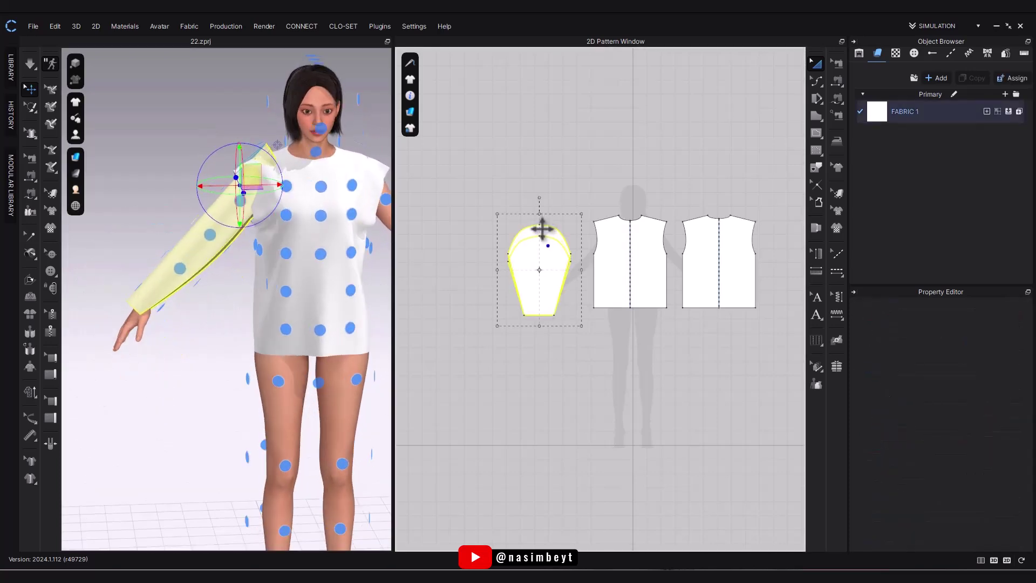
Lower the height of the sleeve cap, hide the arrangement points and simulate the sleeve on the arm.
mouse_move(76, 134)
left_click(111, 174)
left_click(277, 170)
key("space")
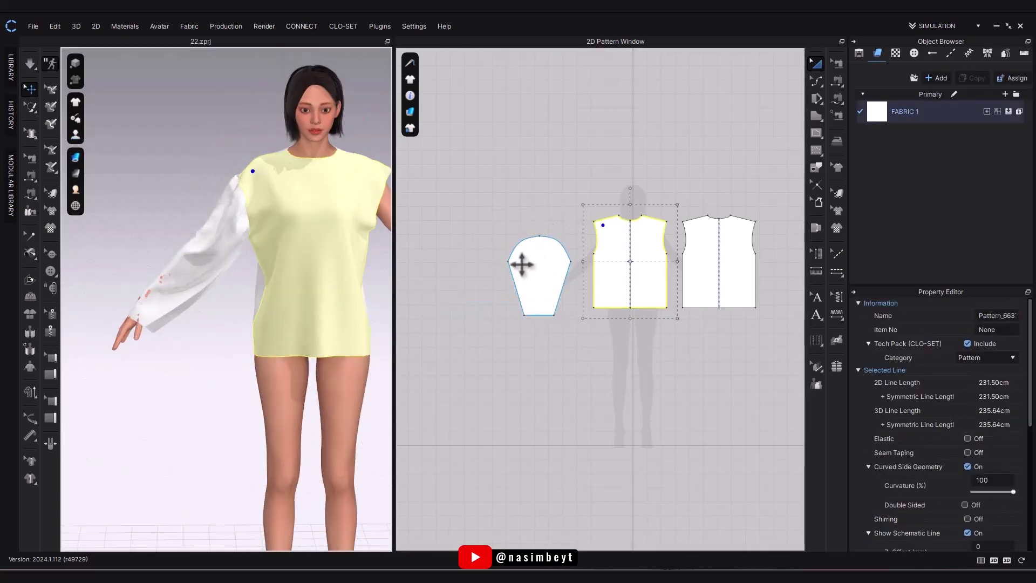
Narrow the sleeve pattern from its outer side in small adjustments, simulating the garment to check each fit.
left_click(522, 266)
left_click_drag(497, 275, 504, 275)
key("space")
left_click(325, 256)
right_click_drag(325, 256, 318, 276)
key("space")
left_click(527, 273)
left_click_drag(512, 276, 504, 276)
key("space")
right_click_drag(296, 321, 354, 327)
key("space")
Reshape the sleeve cap curve by editing its points with Edit Pattern and simulate the garment.
left_click(816, 81)
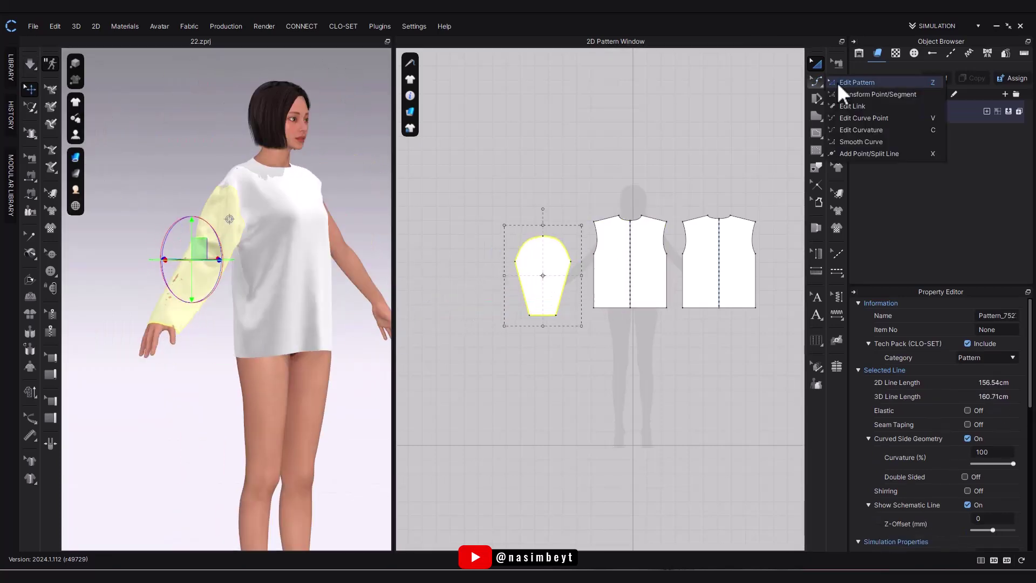
left_click(840, 86)
left_click_drag(543, 237, 499, 257)
scroll(542, 241, "up", 6)
left_click(624, 297)
left_click(817, 82)
key("space")
right_click_drag(286, 291, 231, 291)
Sew the two long underarm edges of the sleeve pattern together.
left_click(837, 81)
left_click(620, 345)
left_click(470, 334)
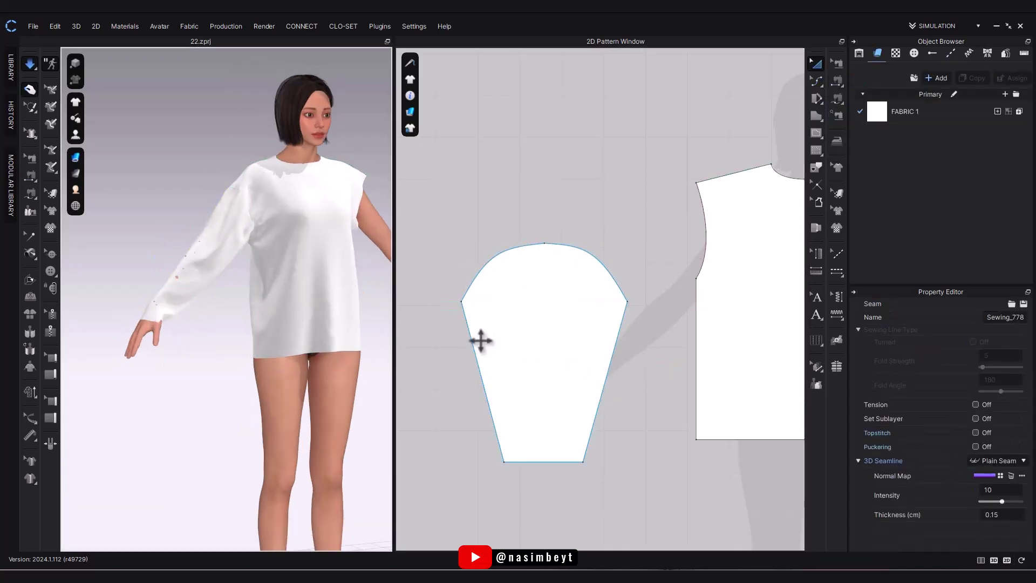
left_click(837, 81)
Create a symmetric copy of the sleeve for the other arm and place it between the front and back bodices.
right_click_drag(281, 329, 413, 337)
key("a")
scroll(493, 264, "down", 5)
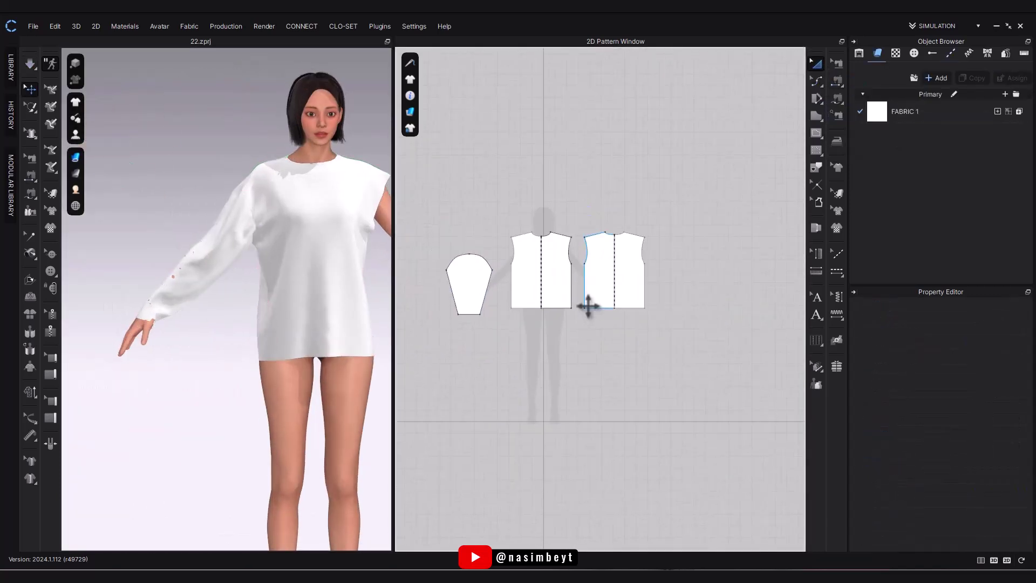
left_click(466, 279)
right_click(466, 279)
left_click(546, 167)
left_click(606, 273)
Simulate the garment with both sleeves attached and enlarge the 3D view.
key("space")
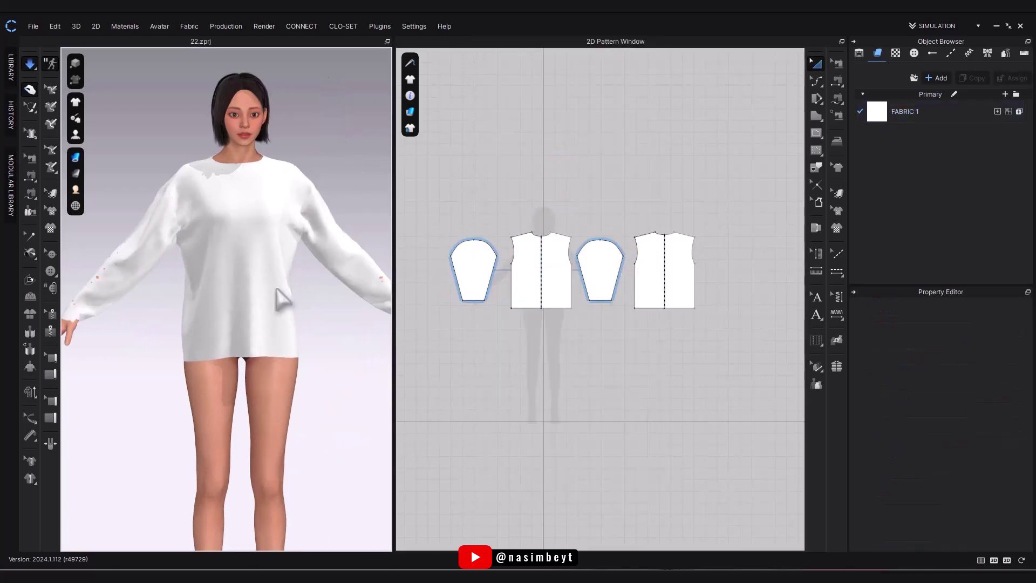
right_click_drag(284, 365, 311, 346)
key("space")
left_click_drag(394, 303, 410, 303)
mouse_move(367, 324)
right_mouse_down()
mouse_move(317, 281)
mouse_move(375, 334)
right_mouse_up()
Offset the sleeve, front and back hem edges inward as internal lines at 5 cm.
left_click(840, 83)
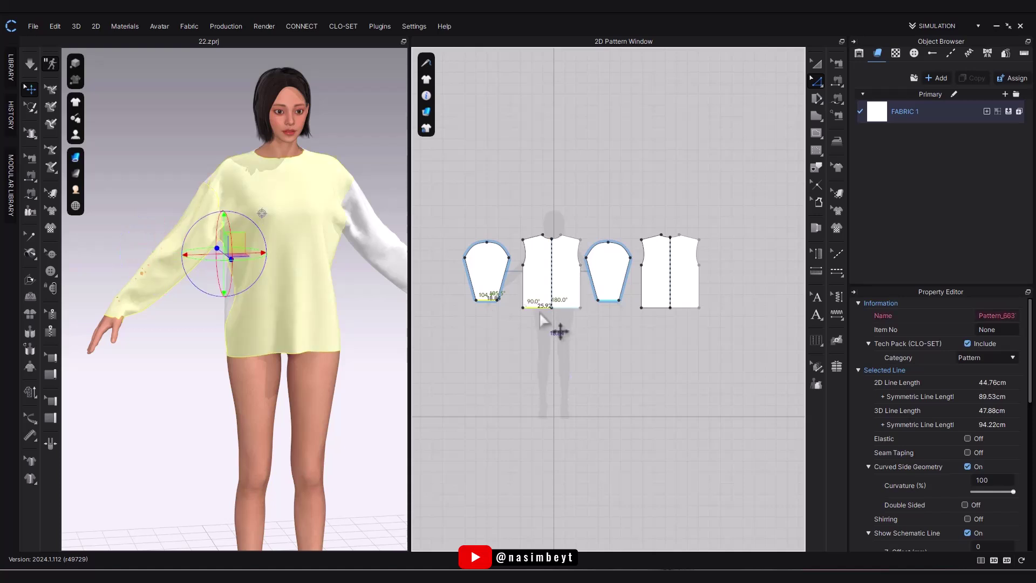
right_click(654, 306)
left_click(718, 417)
left_click(491, 344)
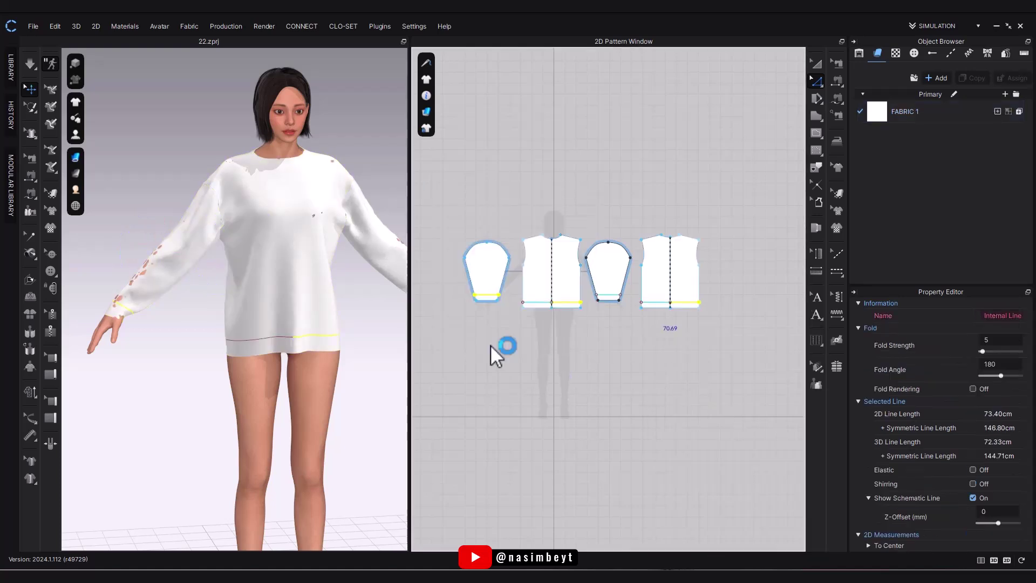
Offset the sleeve hem edge as an internal line at 7 cm.
right_click(487, 301)
left_click(542, 410)
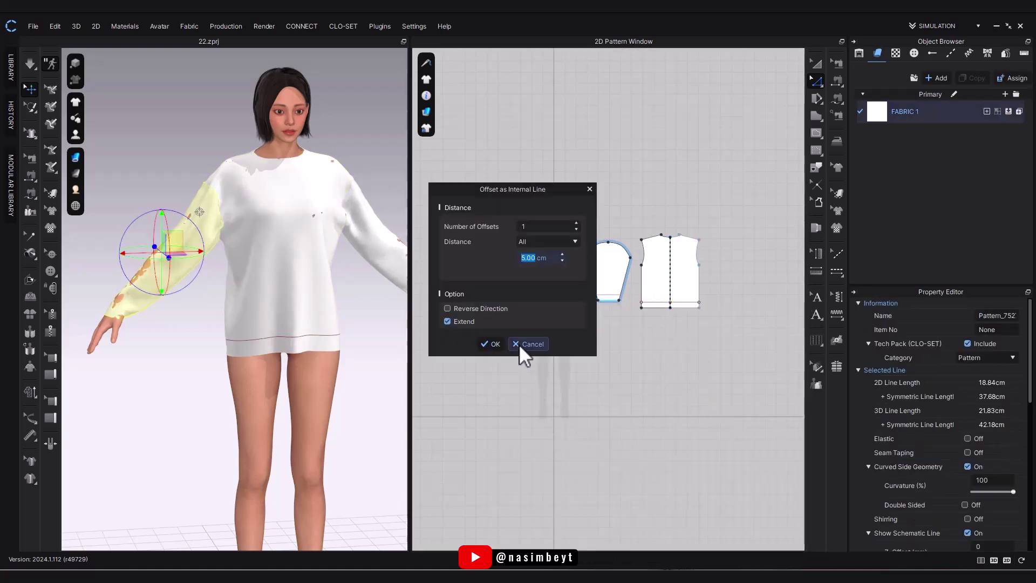
type("7")
left_click(497, 345)
left_click(497, 345)
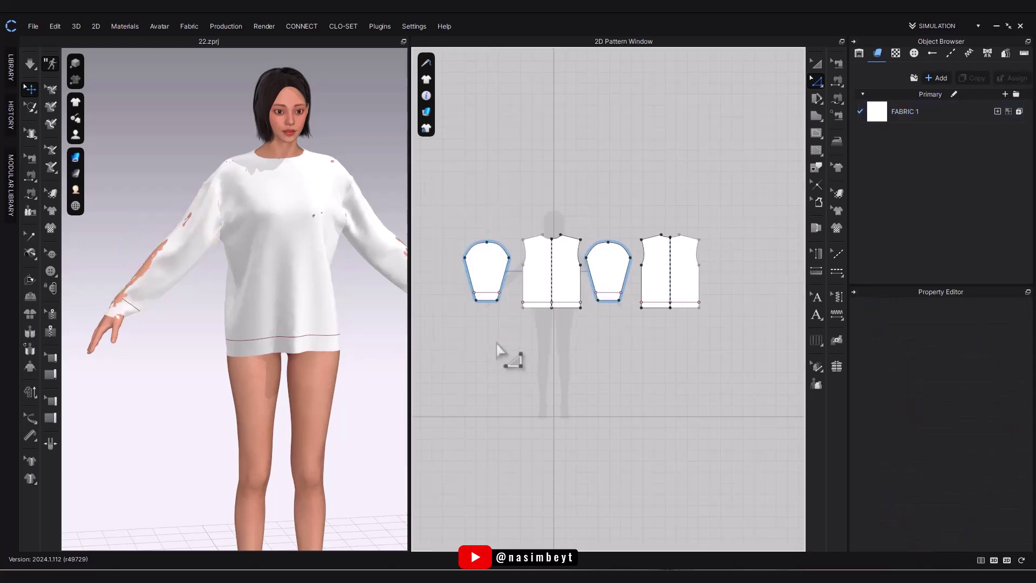
Replace the sleeve's cuff line with an internal line offset 8.5 cm from the sleeve hem.
key("Delete")
right_click(487, 300)
left_click(532, 419)
type("8.5")
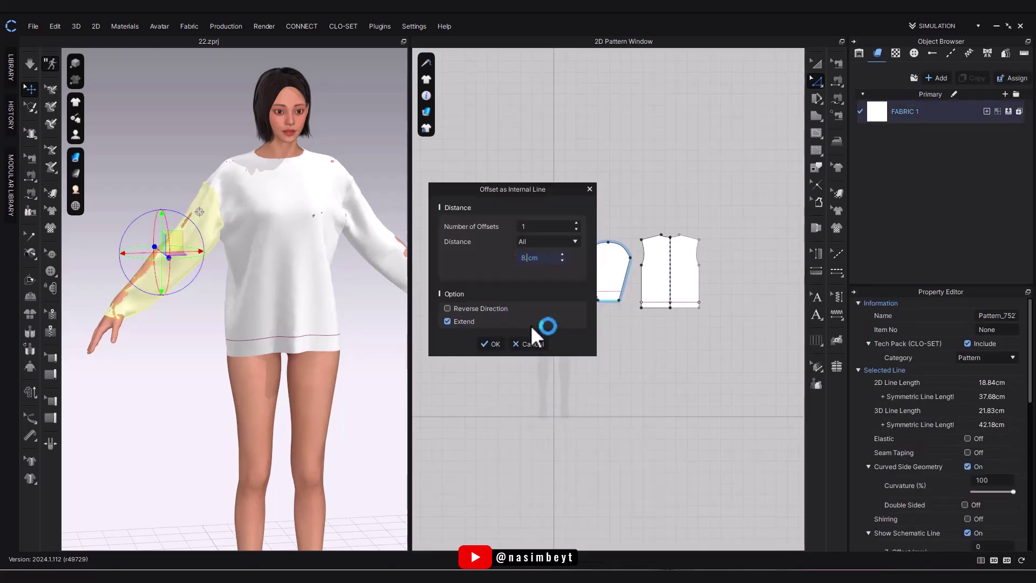
left_click(492, 344)
left_click(520, 386)
Cut and sew the sleeve, front and back patterns along their internal hem lines to form cuffs and hem bands.
left_click(490, 291)
right_click(639, 324)
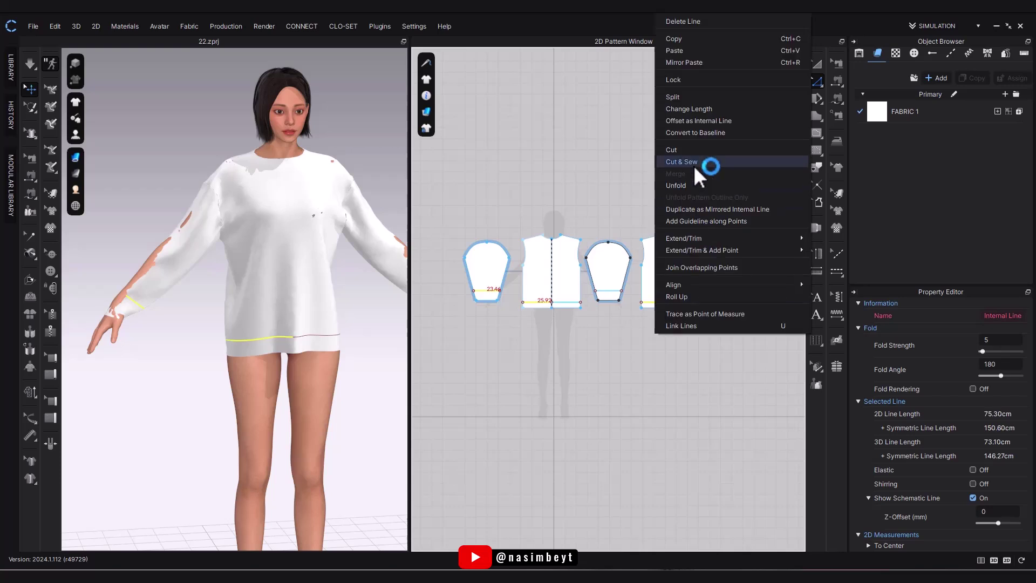
left_click(701, 165)
Adjust the width of the symmetric sleeve cuffs and simulate their fit at the wrists.
left_click(489, 306)
key("space")
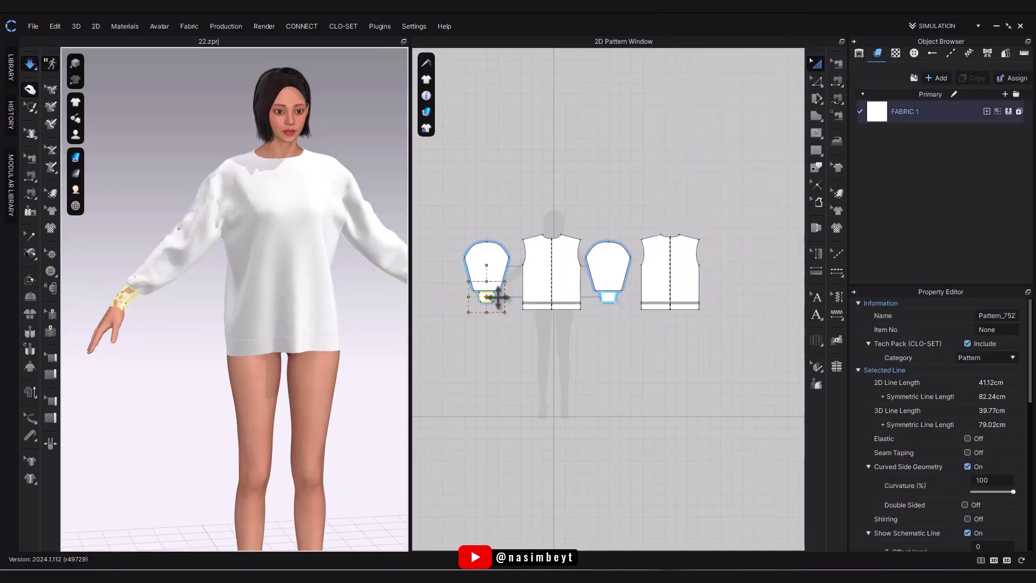
key("space")
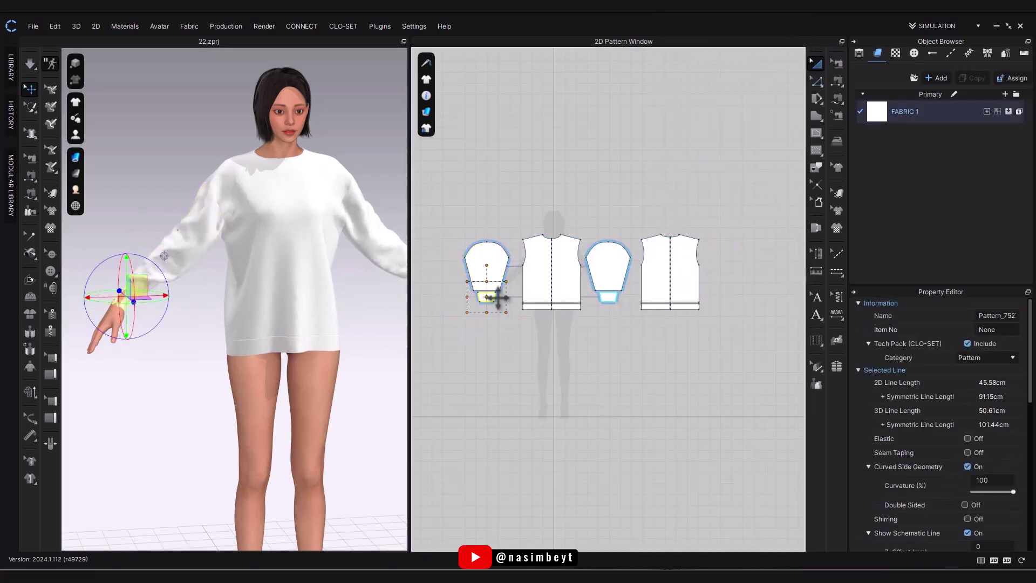
left_click(222, 331)
Narrow the front and back hem bands, simulate, and pull the lower part of the sweater into place.
left_click(555, 308)
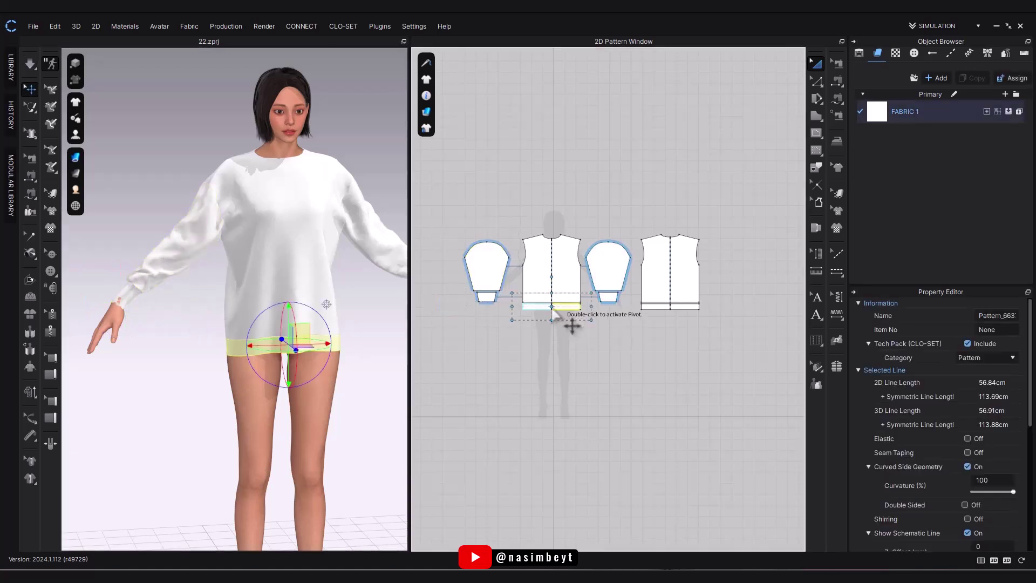
key("space")
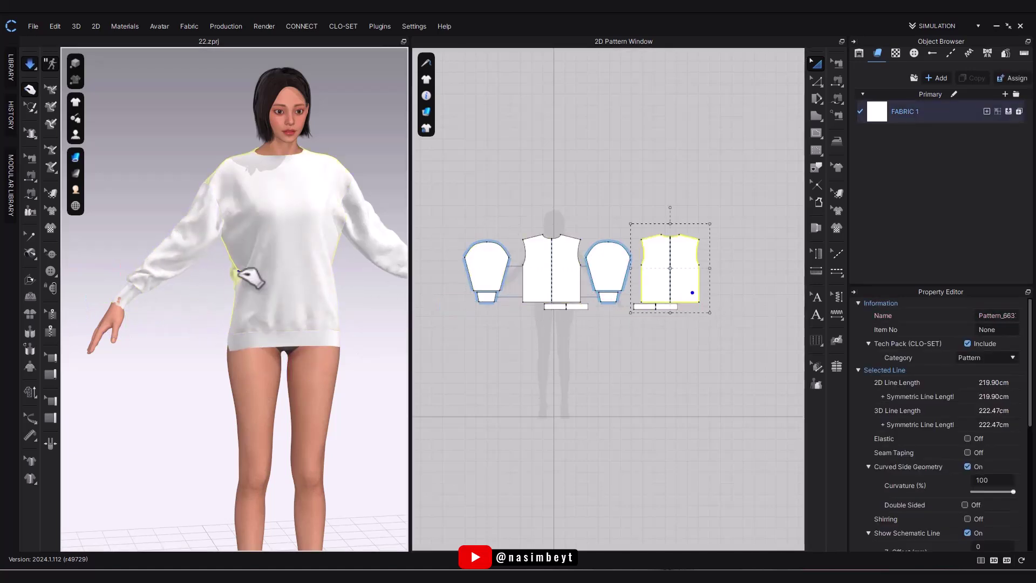
left_click_drag(322, 312, 353, 305)
right_click_drag(356, 313, 246, 309)
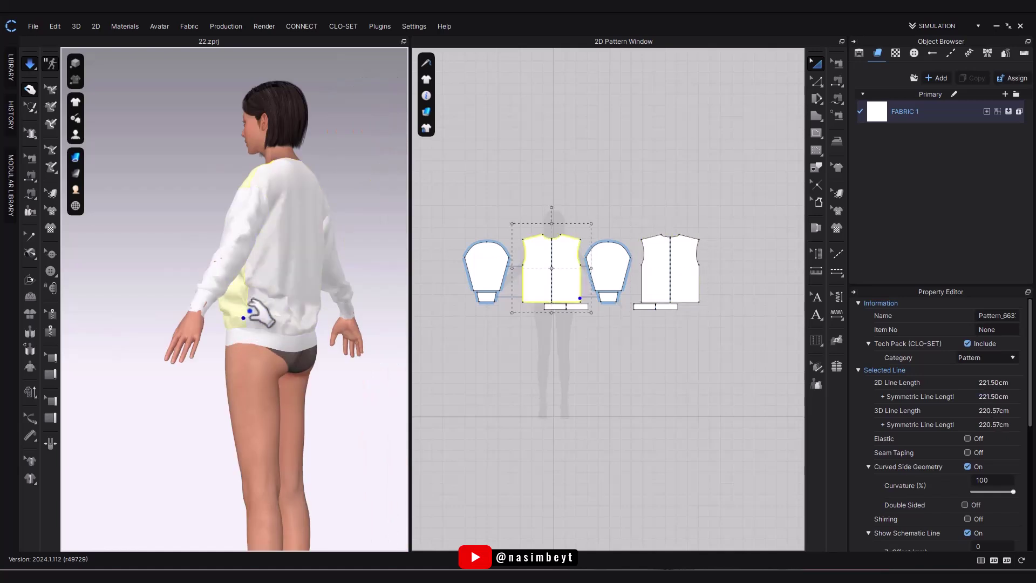
left_click_drag(246, 310, 230, 321)
right_click_drag(162, 356, 553, 397)
Widen the lower edge of both symmetric sleeves above the cuffs and simulate the fuller sleeves.
key("space")
scroll(493, 308, "up", 3)
left_click(505, 339)
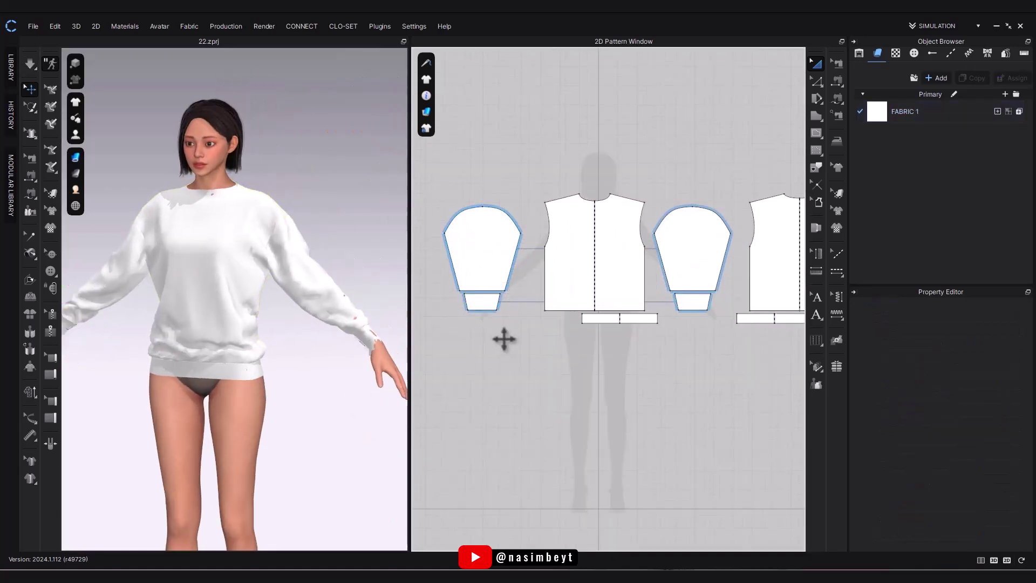
left_click(507, 294)
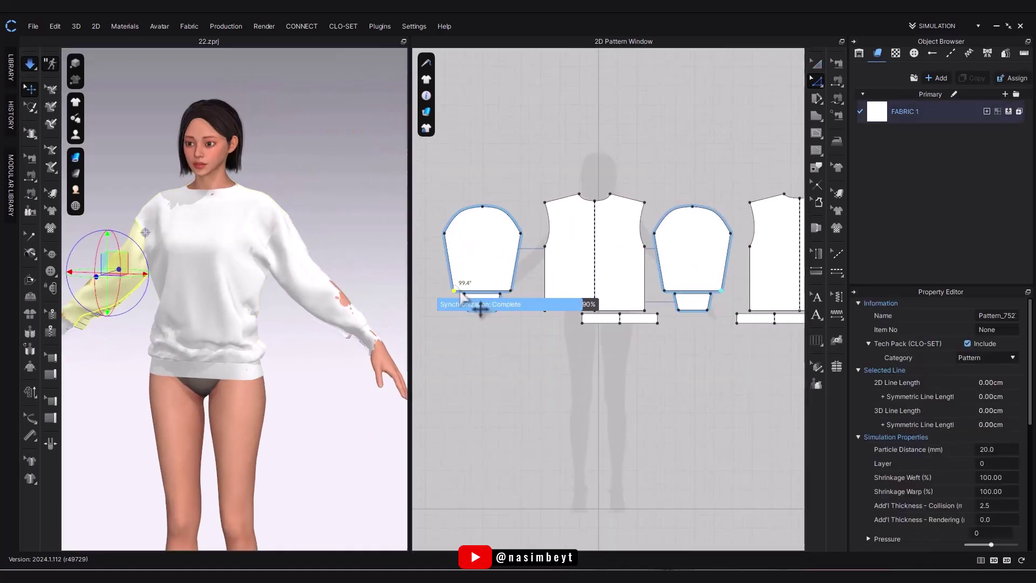
right_click_drag(275, 337, 345, 367)
left_click(489, 348)
key("space")
Offset the front and back neckline edges as internal lines for a neckband.
left_click(588, 199)
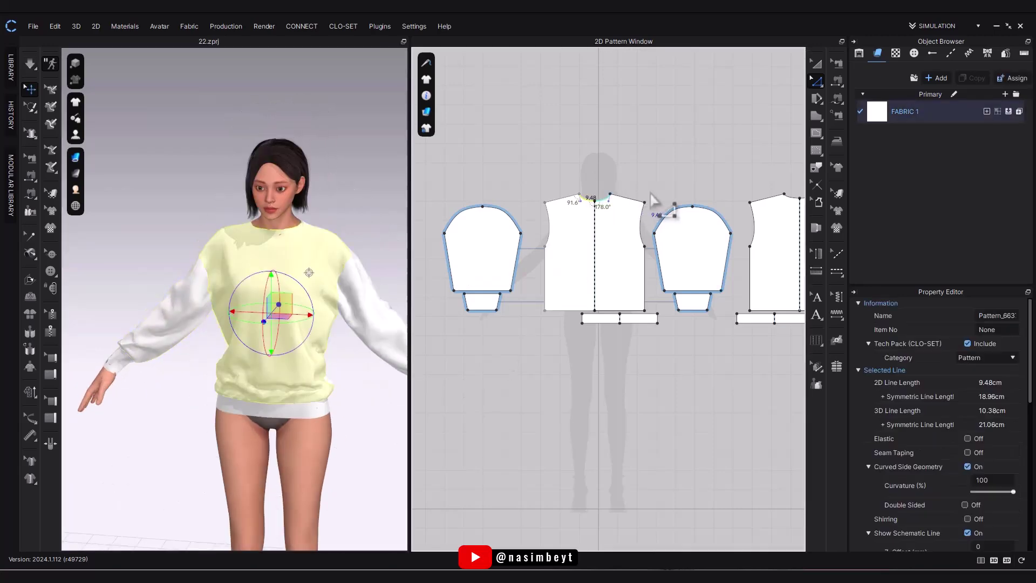
right_click(791, 201)
left_click(838, 320)
left_click(475, 340)
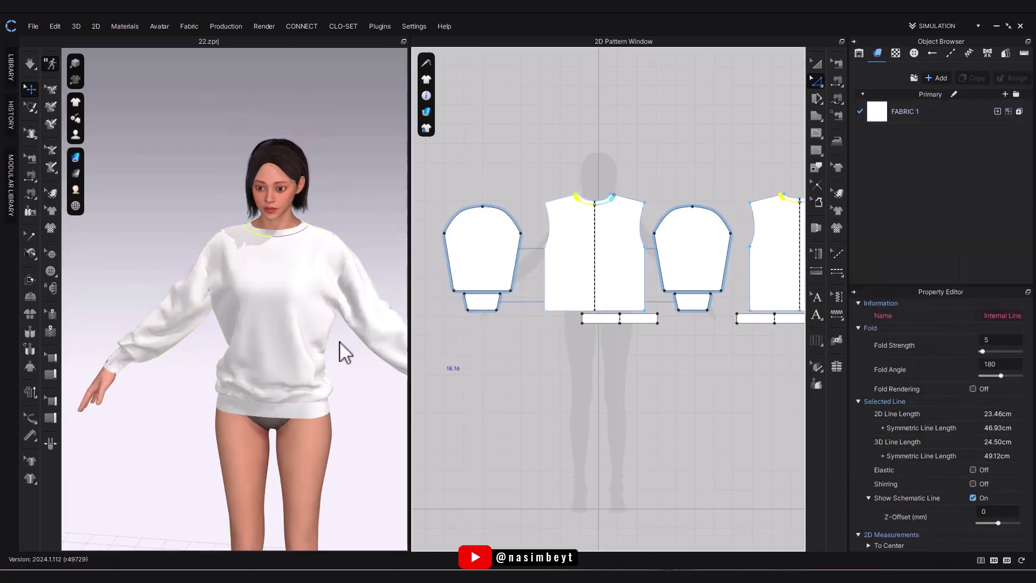
right_click_drag(342, 366, 275, 296)
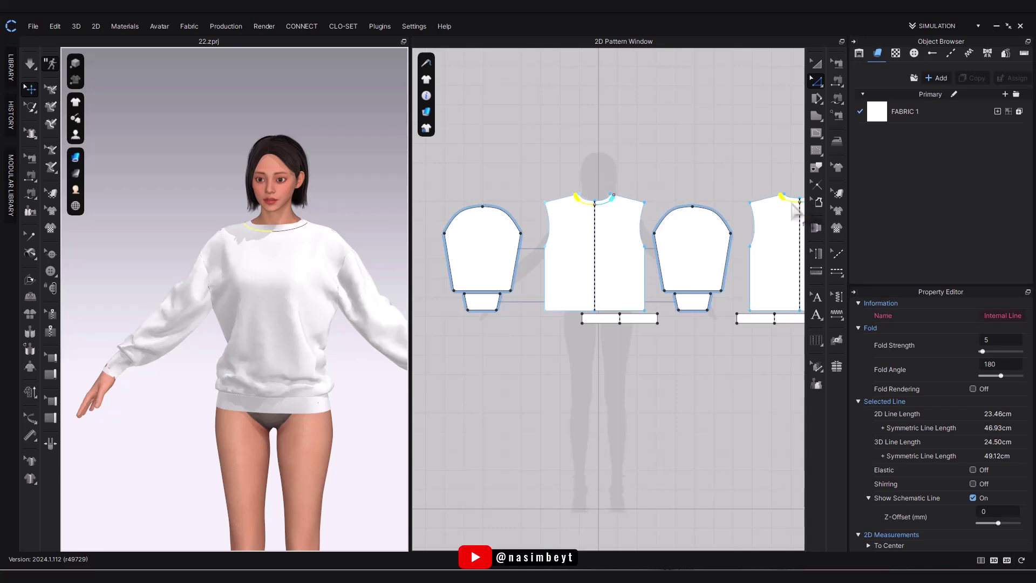
Cut and sew the neckbands along the offset neckline lines and simulate the sweatshirt, pulling its front into place.
left_click(653, 413)
middle_click_drag(596, 264, 572, 275)
key("space")
left_click_drag(251, 232, 312, 227)
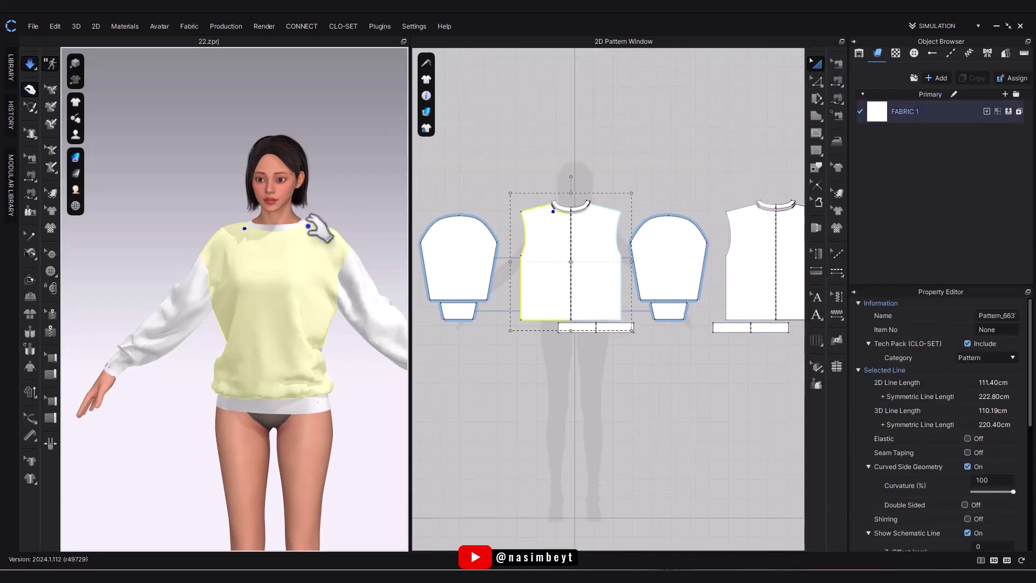
left_click_drag(274, 255, 278, 287)
right_click_drag(361, 362, 286, 247)
left_click_drag(286, 247, 295, 302)
right_click_drag(254, 378, 346, 402)
key("space")
left_click(523, 382)
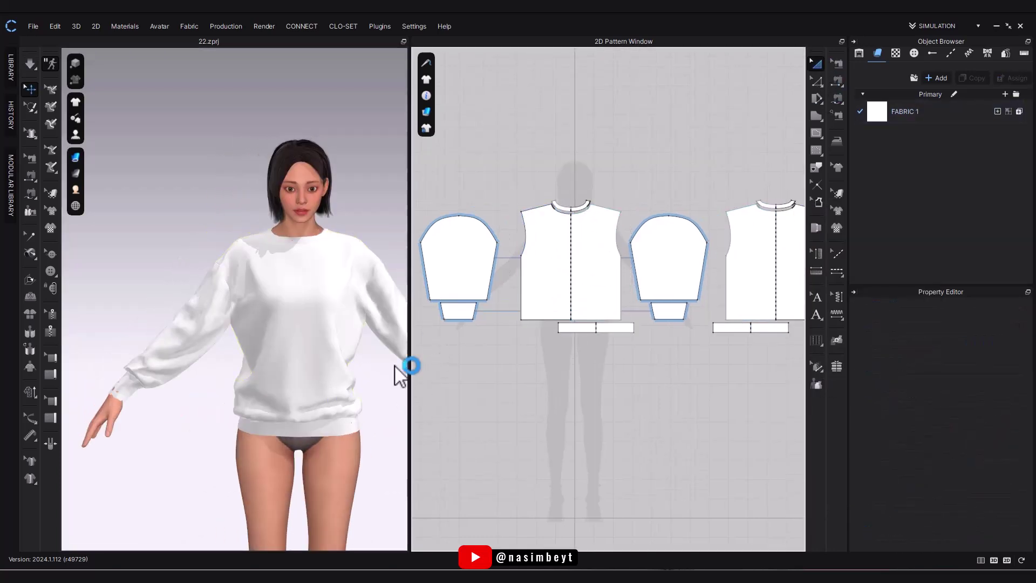
Offset the lower edges of the sleeves, front and back as internal lines just above the cuffs and hem bands.
left_click_drag(410, 378, 364, 386)
middle_click_drag(455, 404, 539, 465)
scroll(539, 464, "up", 4)
left_click(818, 81)
left_click(502, 328)
left_click(654, 362, "shift")
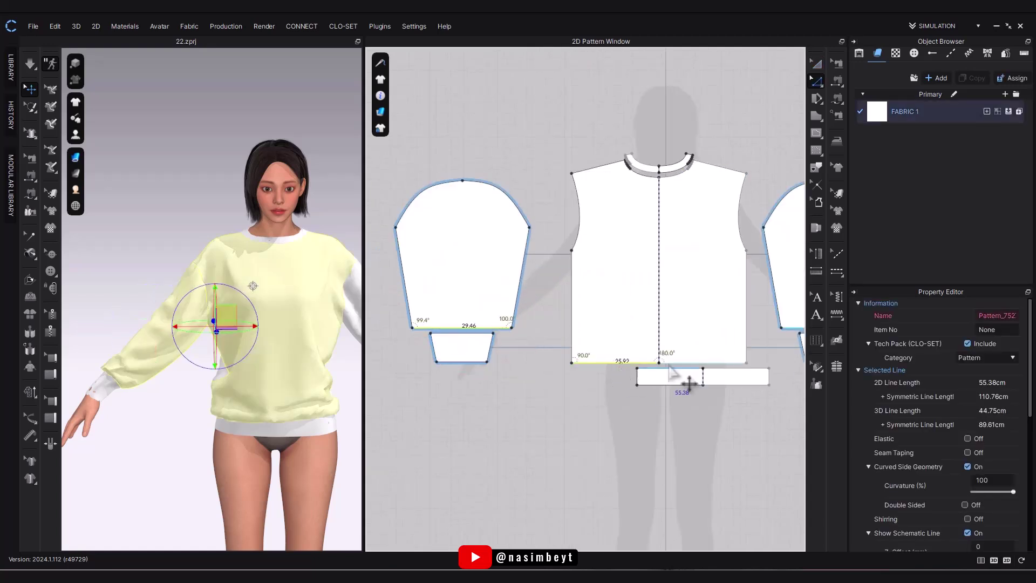
middle_click_drag(669, 372, 389, 372)
left_click(673, 363, "shift")
right_click(673, 363)
left_click(717, 194)
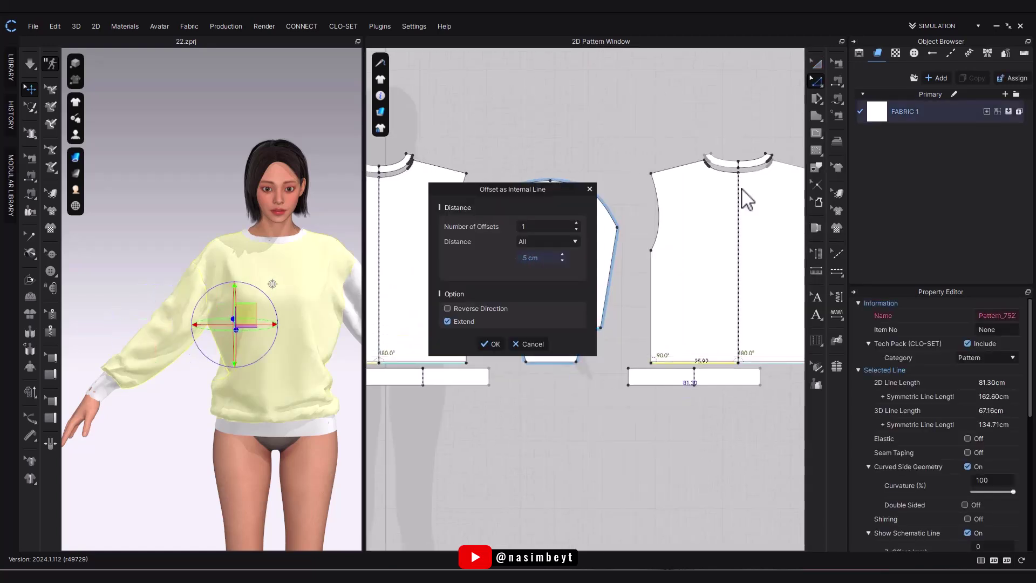
left_click(492, 343)
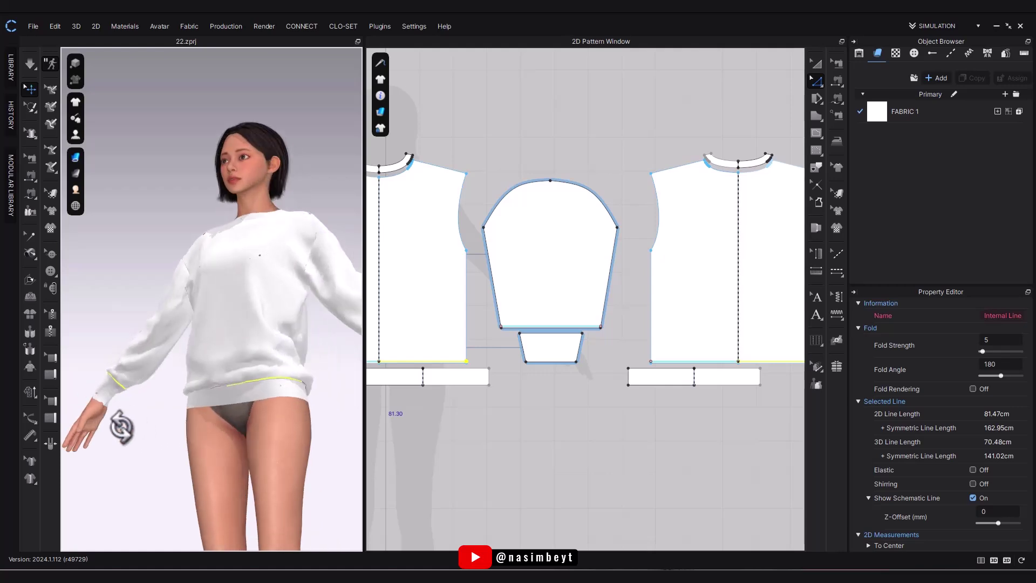
right_click(684, 363)
left_click(732, 211)
left_click(491, 343)
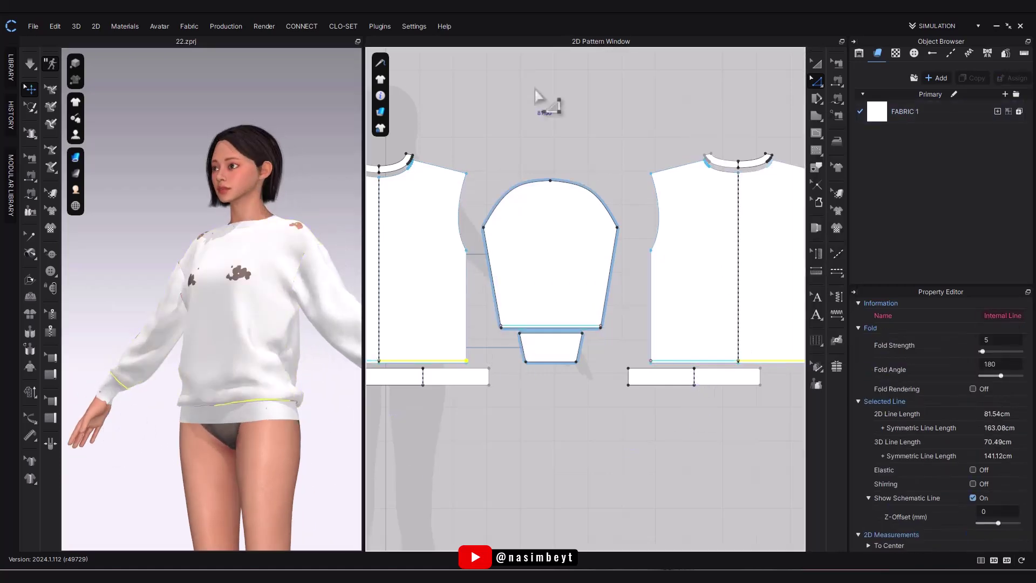
Move the front and back neckband patterns up, clear of the body necklines.
middle_click_drag(383, 169, 423, 227)
key("a")
left_click(423, 227)
left_click(768, 220, "shift")
left_click(783, 129)
left_click_drag(769, 221, 711, 236)
Offset the front and back body necklines as internal lines just below the neckband seam.
scroll(613, 223, "down", 2)
left_click(817, 81)
left_click_drag(489, 210, 423, 234, "shift")
right_click(467, 231)
left_click(532, 337)
left_click(462, 342)
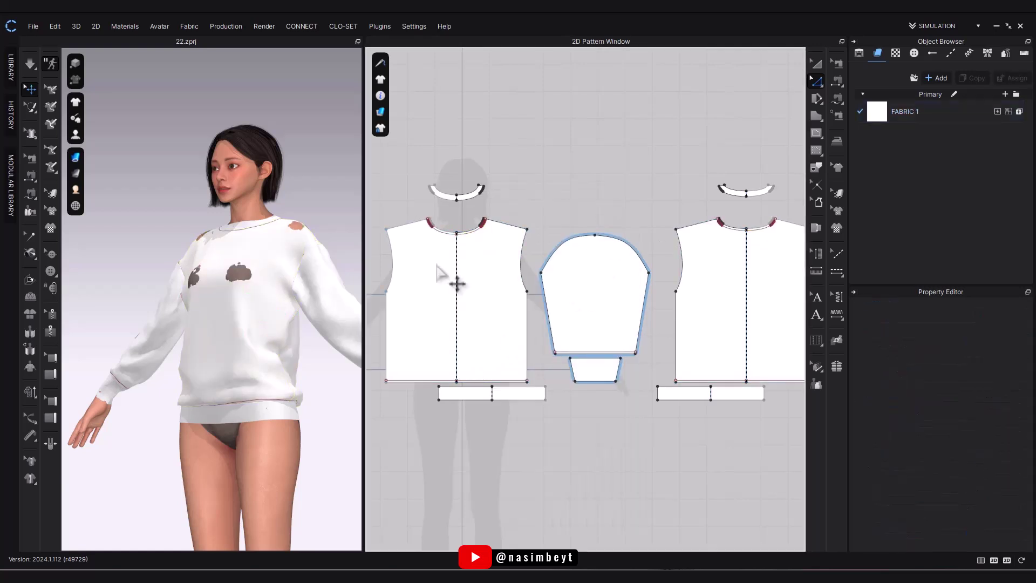
left_click(816, 64)
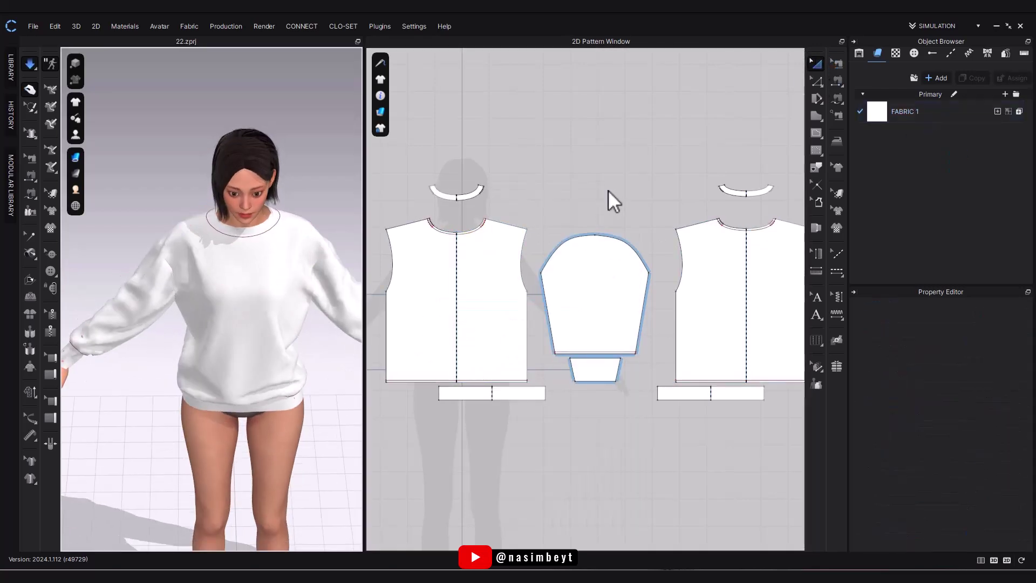
right_click_drag(135, 451, 216, 324)
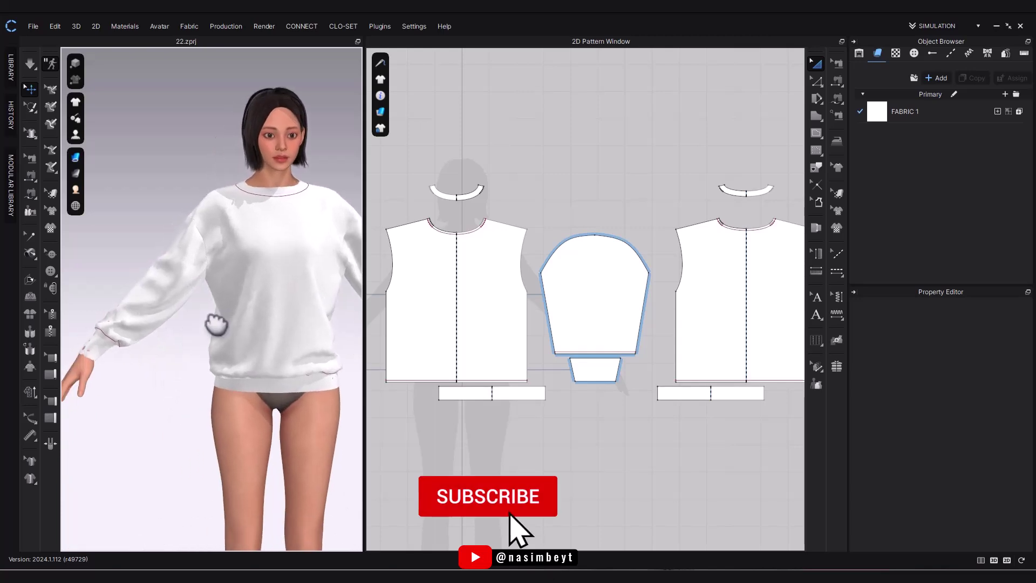
Move the lower corners and internal line ends of the symmetric sleeves outward so the sleeve sides run straight down.
left_click(818, 81)
left_click_drag(650, 342, 632, 370)
scroll(675, 362, "down", 3)
left_click_drag(476, 348, 459, 371, "shift")
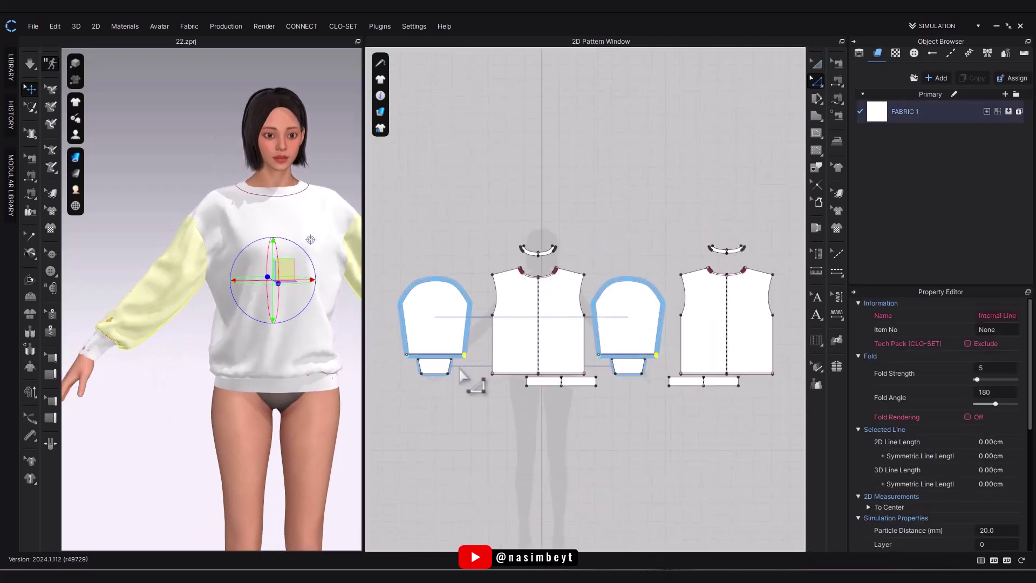
left_click(461, 376)
left_click_drag(392, 345, 413, 366)
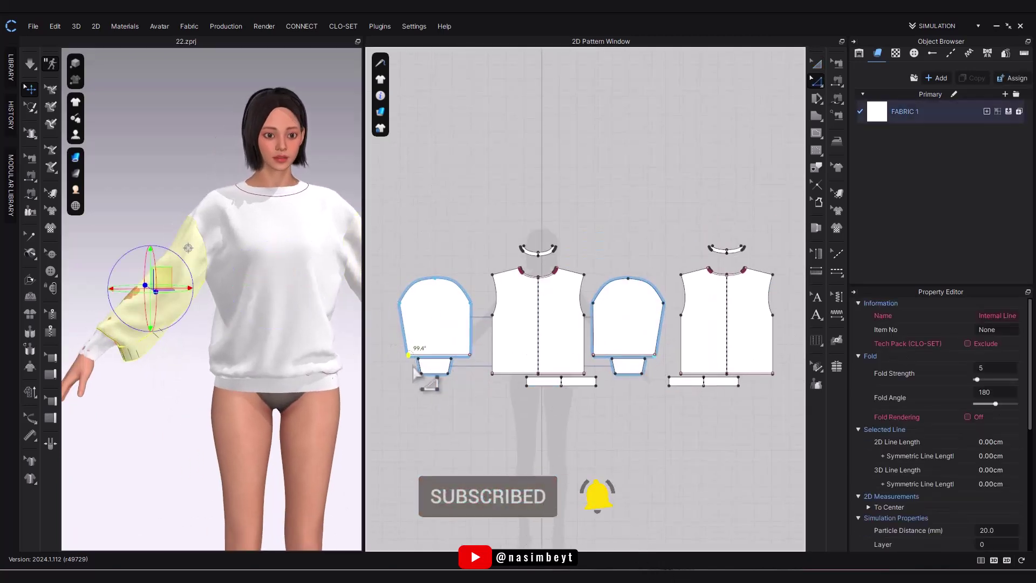
Draw an internal circle on the front body and remove the symmetric editing from the front and back pieces.
right_click_drag(324, 378, 254, 385)
left_click(169, 244)
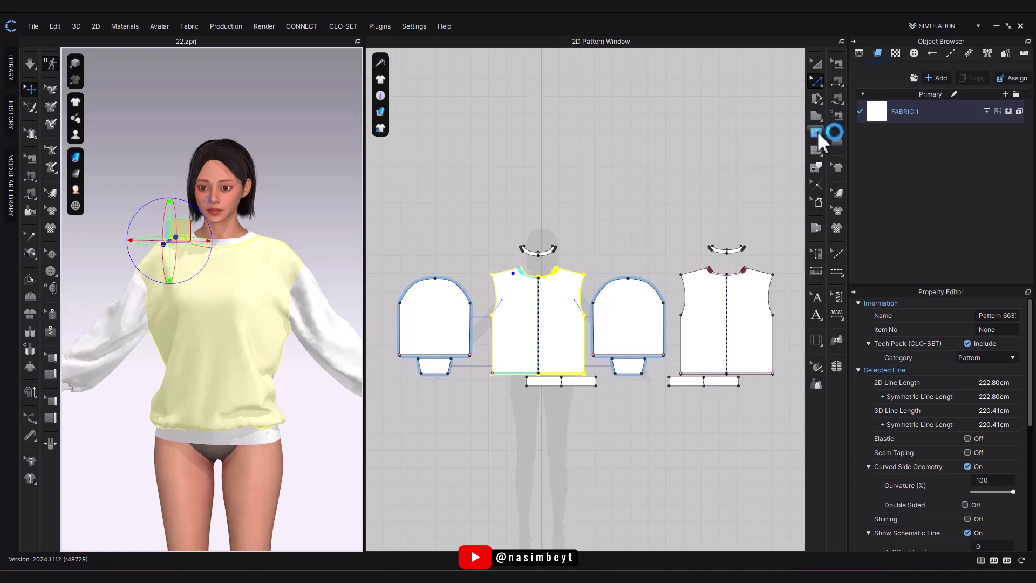
left_click(569, 343)
left_click(818, 63)
left_click(578, 331)
left_click(688, 337, "shift")
right_click(689, 337)
left_click(733, 248)
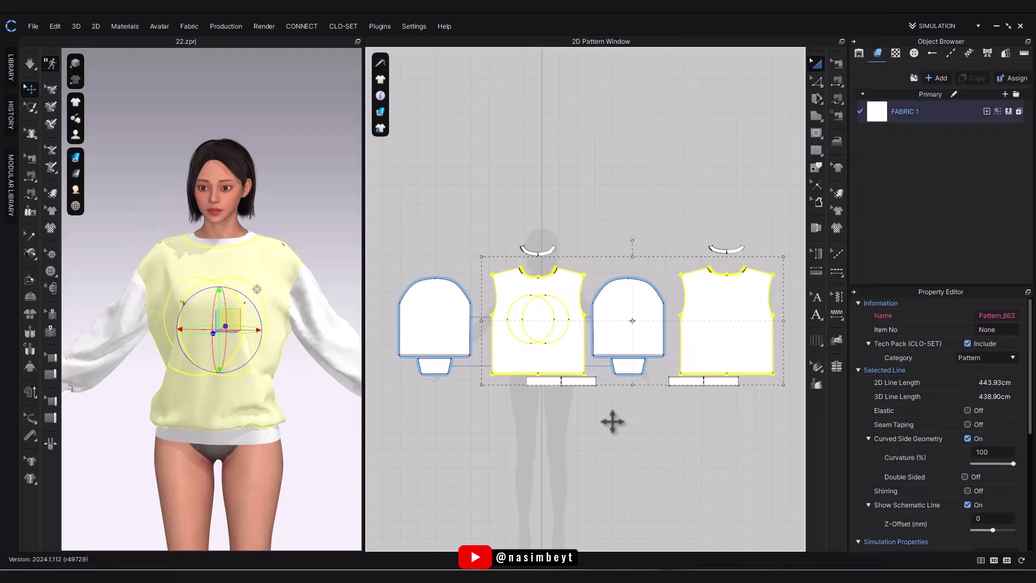
Delete the duplicate circle and enlarge the remaining one to about 168 cm in length across the upper front.
left_click(560, 339)
key("Delete")
left_click(551, 336)
left_click_drag(565, 285, 613, 243)
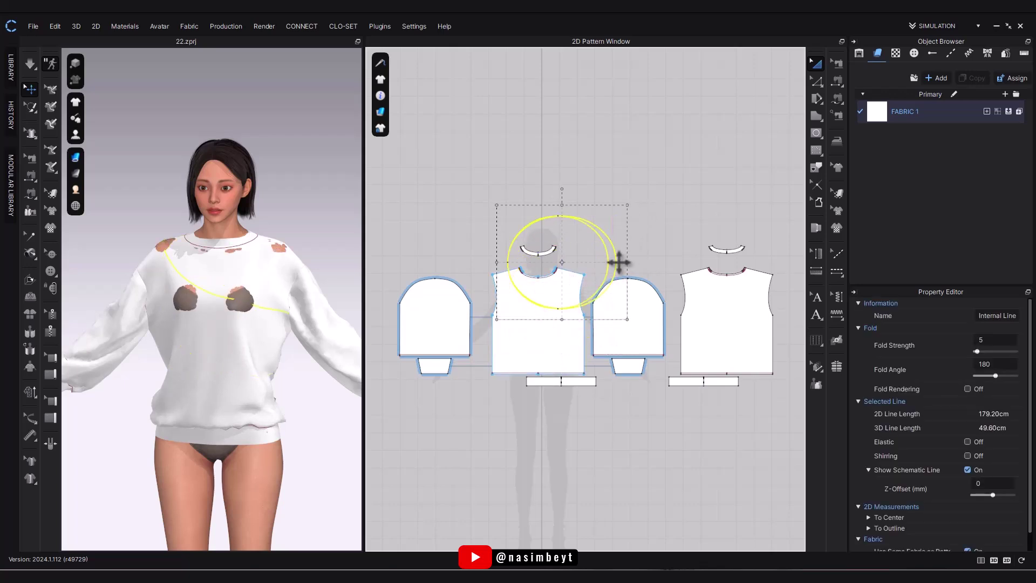
mouse_move(220, 368)
right_mouse_down()
mouse_move(336, 373)
mouse_move(227, 367)
right_mouse_up()
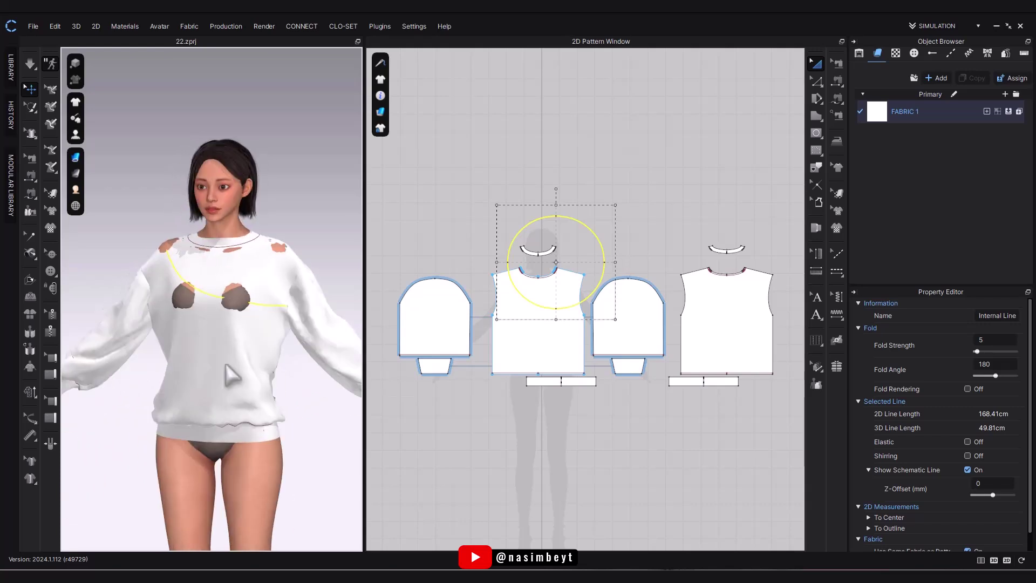
Place a copy of the circle over the sleeve cap and align its arc with the front design line.
left_click_drag(543, 308, 468, 312)
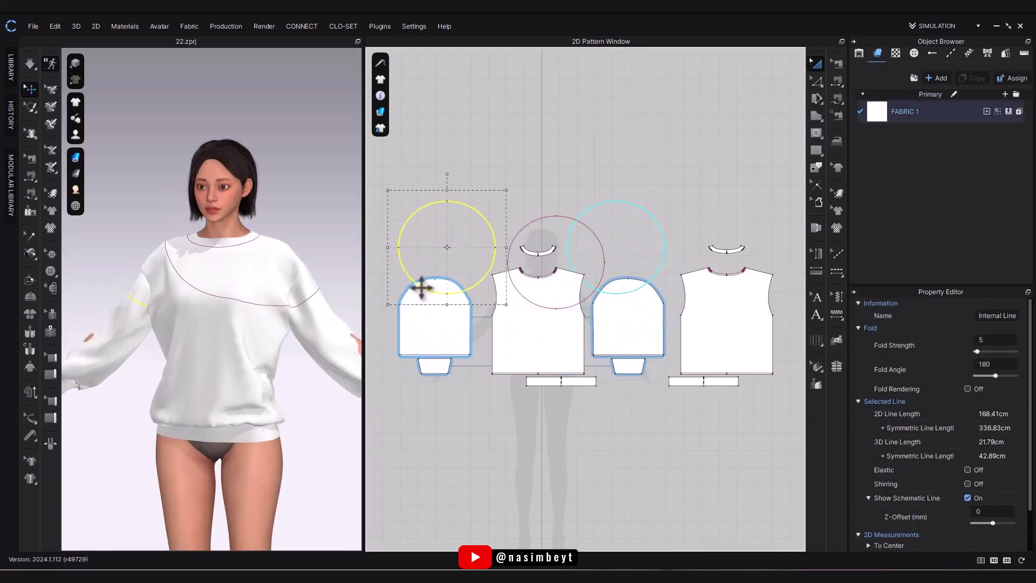
scroll(422, 288, "up", 5)
scroll(273, 320, "up", 5)
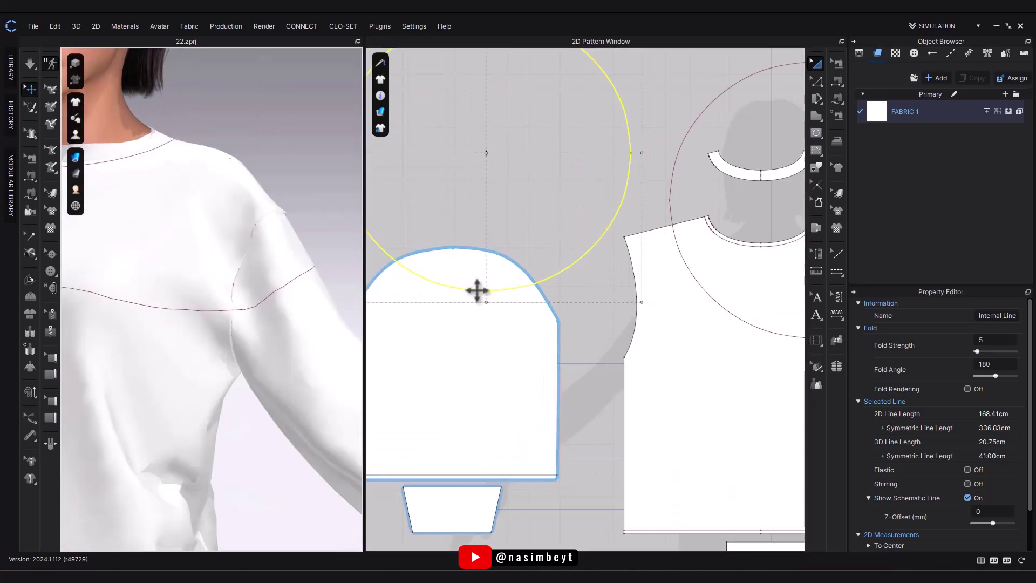
left_click_drag(477, 290, 479, 292)
scroll(281, 356, "down", 5)
Remove the symmetric link between the two sleeves and delete the circle on the sleeve between the front and back.
right_click_drag(283, 369, 86, 371)
scroll(498, 351, "down", 6)
left_click(616, 357)
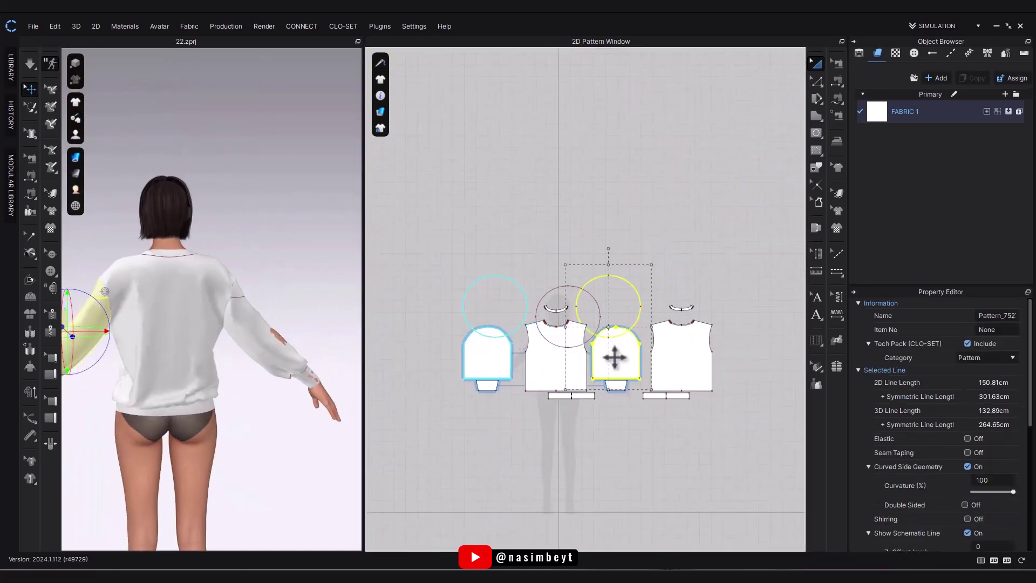
right_click(616, 358)
left_click(633, 289)
left_click(631, 286)
key("Delete")
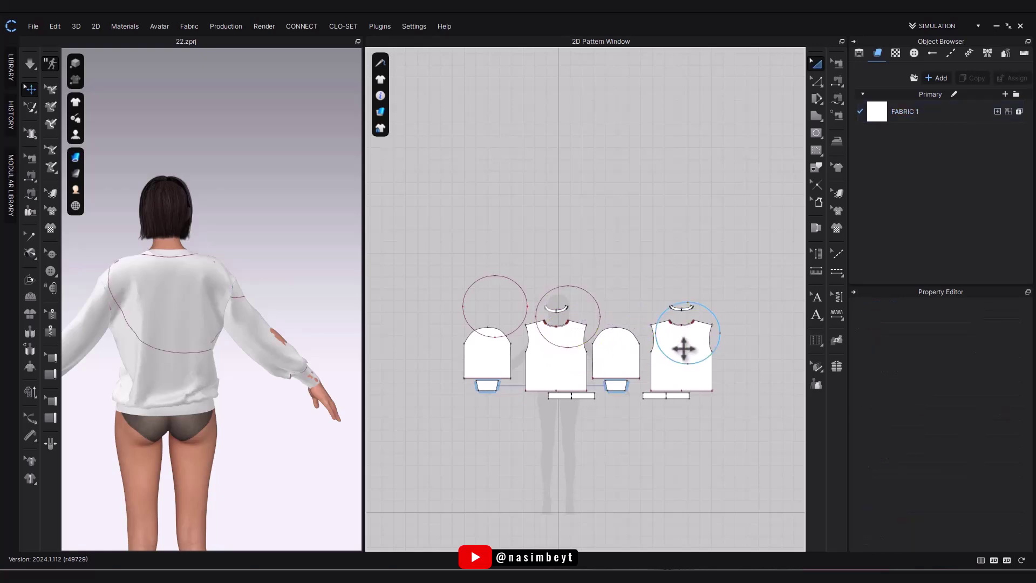
Place a copy of the circle on the back body and position its arc across the upper back.
left_click(686, 347)
mouse_move(232, 336)
right_mouse_down()
mouse_move(555, 308)
mouse_move(532, 324)
mouse_move(219, 338)
mouse_move(238, 349)
right_mouse_up()
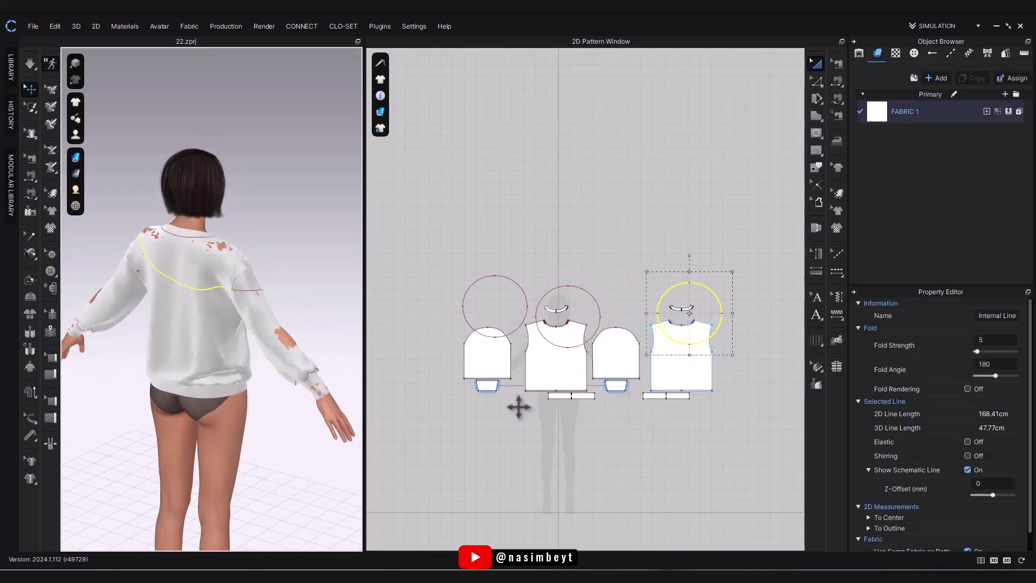
left_click(491, 338)
mouse_move(285, 402)
right_mouse_down()
mouse_move(159, 396)
mouse_move(287, 407)
right_mouse_up()
left_click_drag(683, 345, 676, 349)
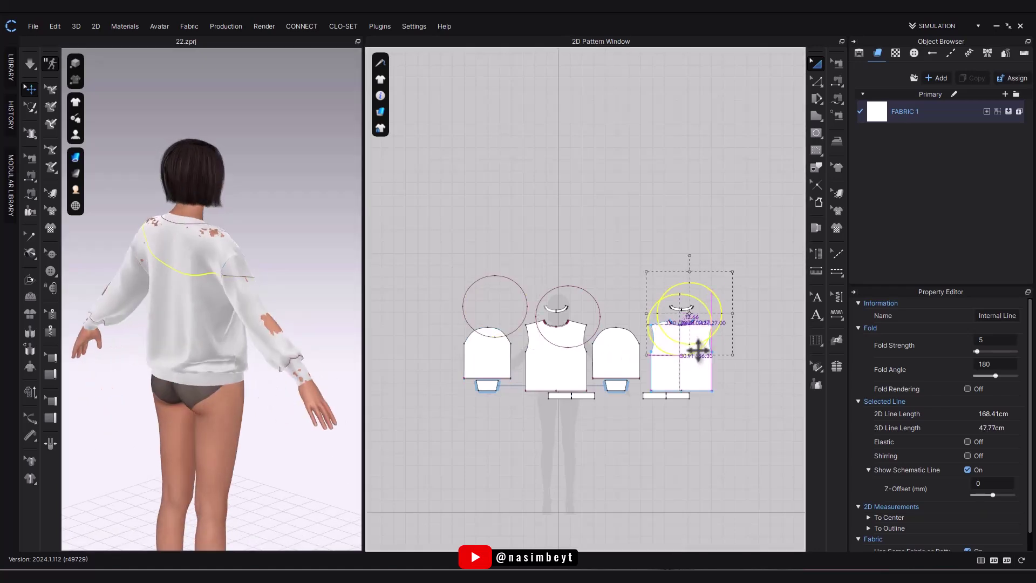
scroll(698, 350, "up", 5)
scroll(237, 254, "up", 5)
right_click_drag(286, 323, 326, 439)
key("space")
scroll(238, 372, "down", 5)
scroll(398, 371, "down", 4)
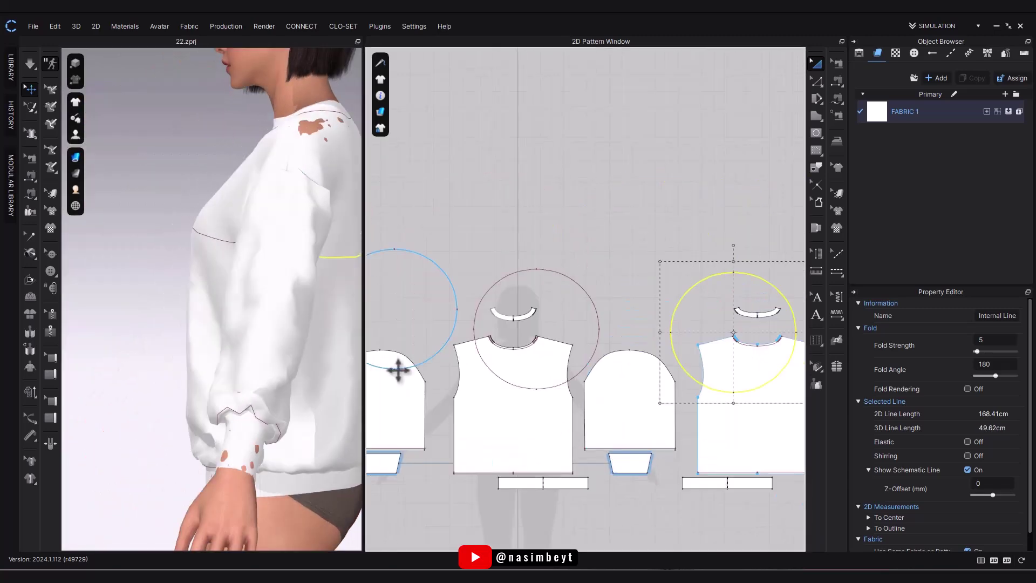
Place the circle on the sleeve between the front and back and align its arc with the front line.
left_click(629, 394)
left_click_drag(668, 436, 674, 360)
right_click_drag(244, 323, 315, 404)
scroll(611, 345, "up", 5)
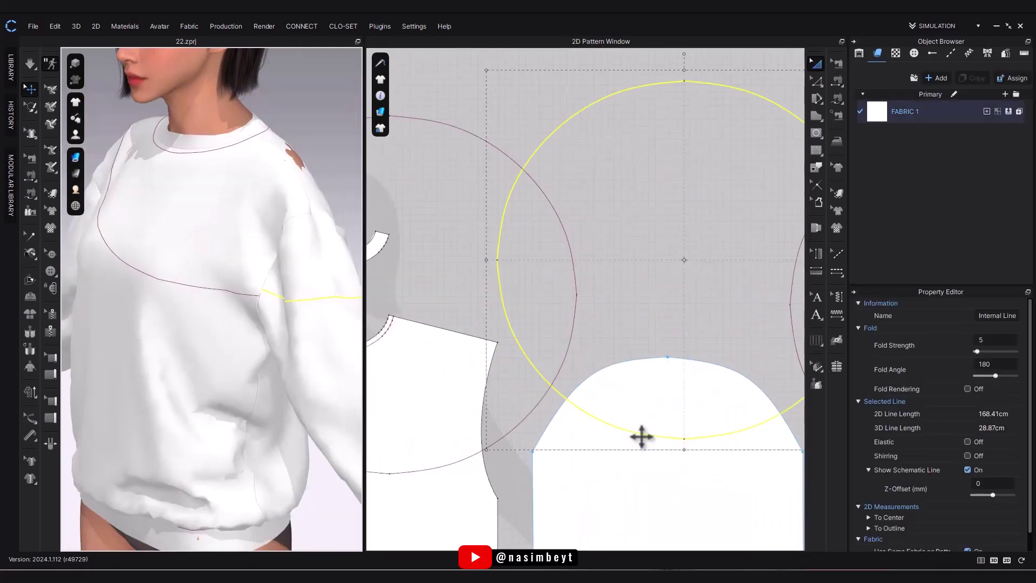
left_click_drag(636, 441, 636, 438)
right_click_drag(324, 448, 459, 435)
scroll(215, 400, "down", 5)
Simulate the sweatshirt briefly and review the circular design line across the front and sleeve.
key("v")
key("space")
left_click(503, 478)
key("a")
key("space")
right_click_drag(246, 350, 205, 353)
scroll(557, 340, "down", 5)
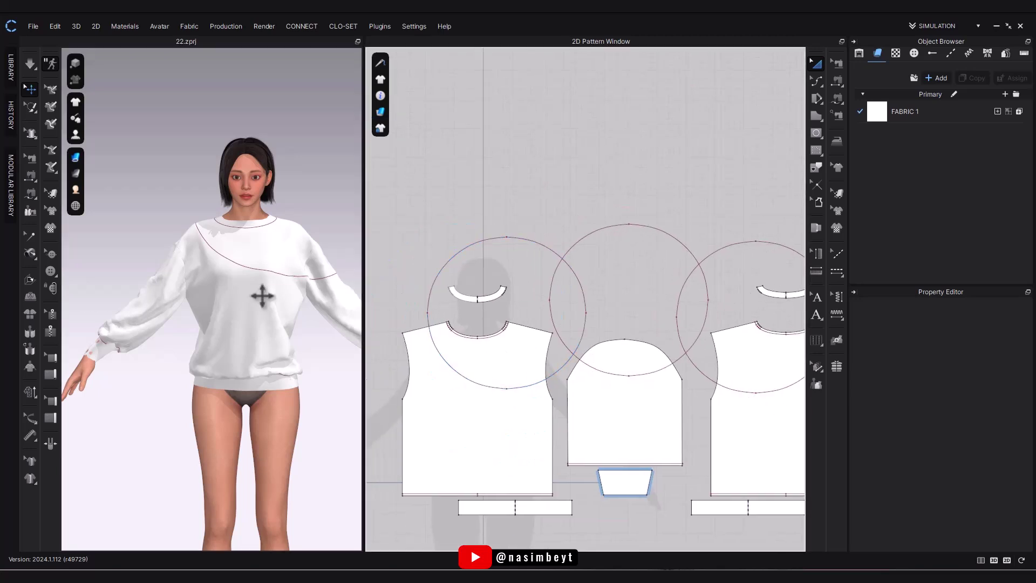
Shift the front circle toward the sleeve and lower the sleeve circle to match the design line at the armhole.
scroll(238, 301, "up", 4)
left_click_drag(465, 375, 481, 373)
right_click_drag(302, 424, 222, 429)
scroll(603, 386, "up", 6)
left_click_drag(613, 333, 613, 345)
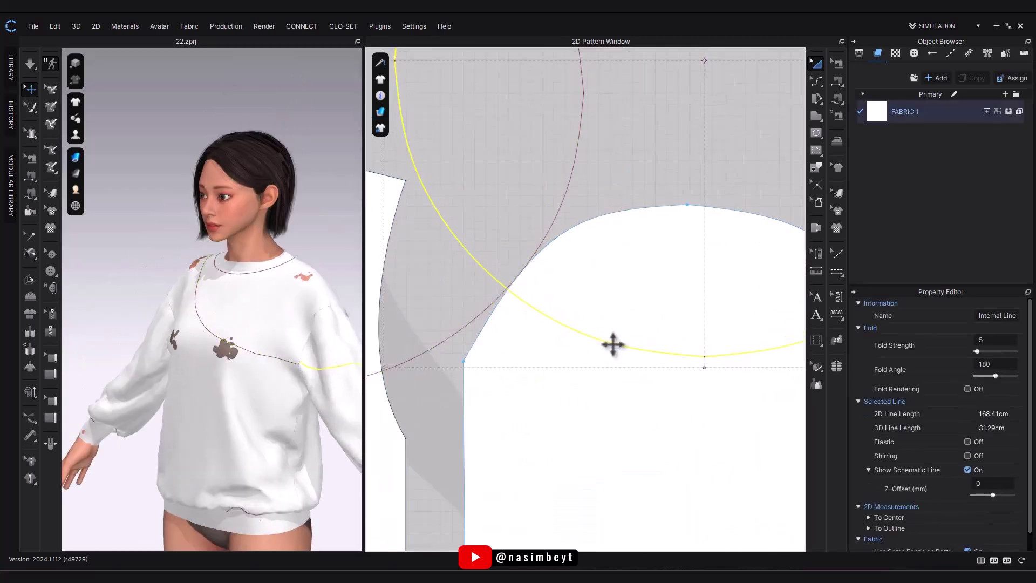
left_click_drag(449, 328, 449, 328)
Raise the front circle and the sleeve circle slightly so their arcs meet at the front armhole seam.
right_click_drag(305, 378, 388, 387)
middle_click_drag(395, 359, 610, 385)
scroll(606, 385, "down", 2)
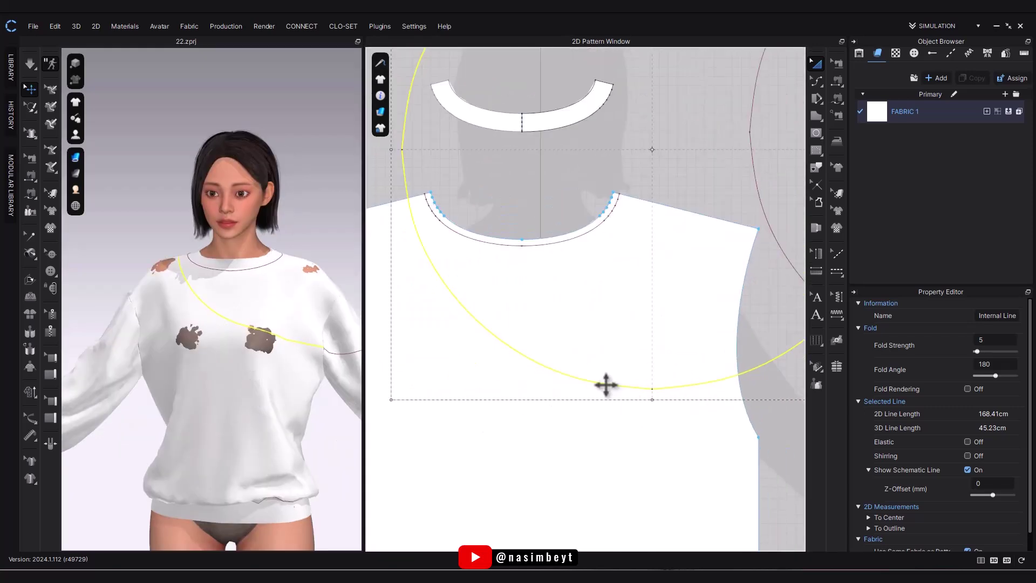
left_click_drag(605, 368, 606, 360)
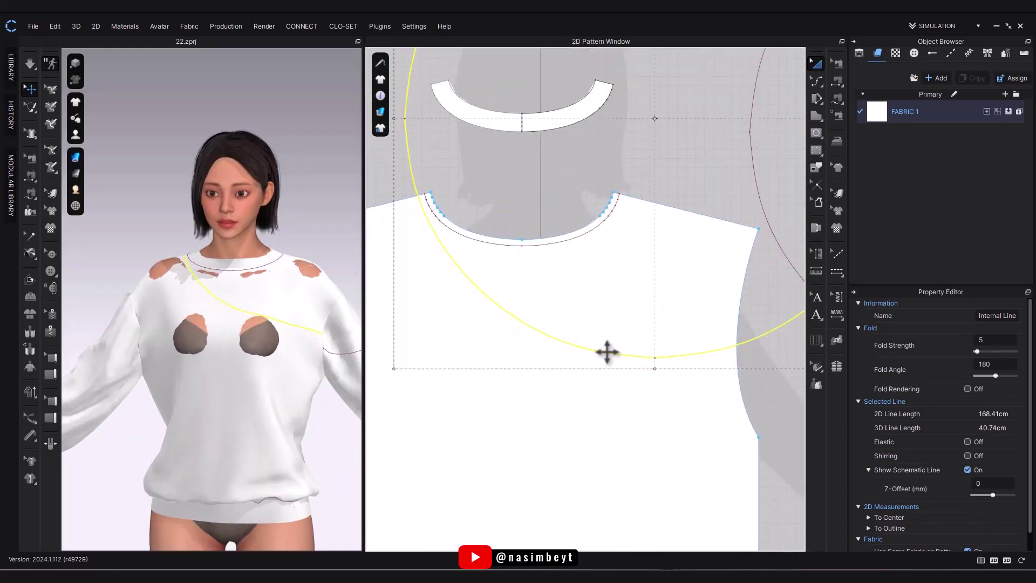
middle_click_drag(687, 448, 592, 397)
middle_click_drag(728, 424, 417, 493)
scroll(338, 367, "up", 3)
right_click_drag(338, 368, 271, 367)
left_click_drag(570, 384, 575, 371)
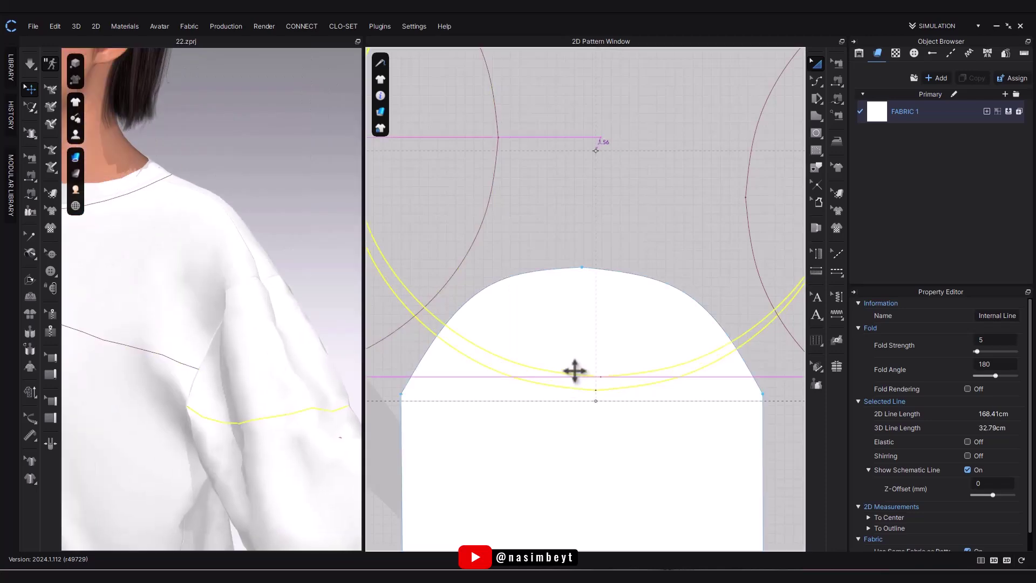
Shift the back circle toward the sleeve so its line approaches the front line at the shoulder and neckline.
right_click_drag(338, 427, 243, 438)
scroll(629, 440, "down", 6)
scroll(150, 378, "up", 4)
middle_click_drag(151, 345, 151, 460)
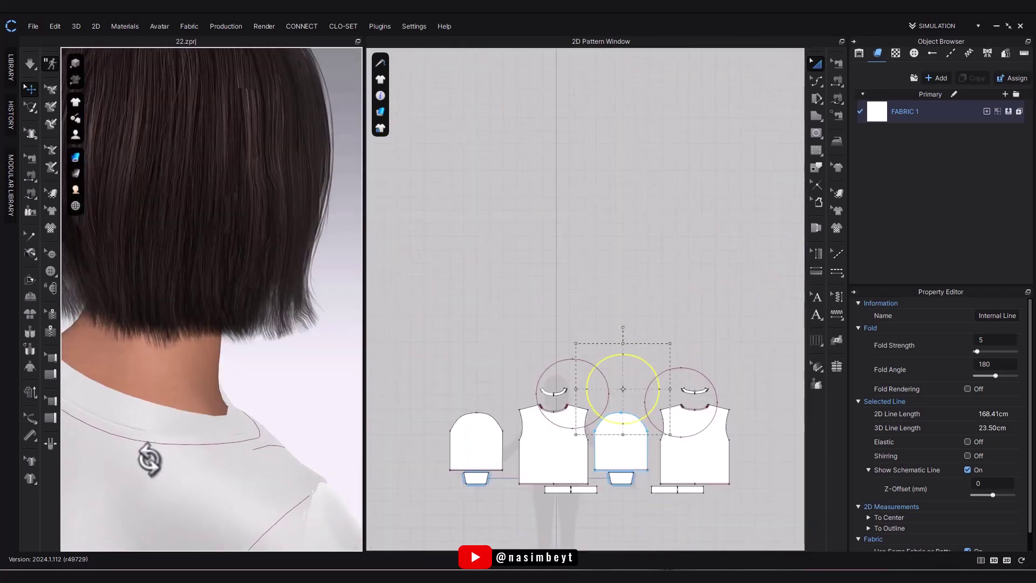
scroll(698, 430, "up", 5)
left_click_drag(733, 396, 711, 387)
scroll(206, 481, "down", 5)
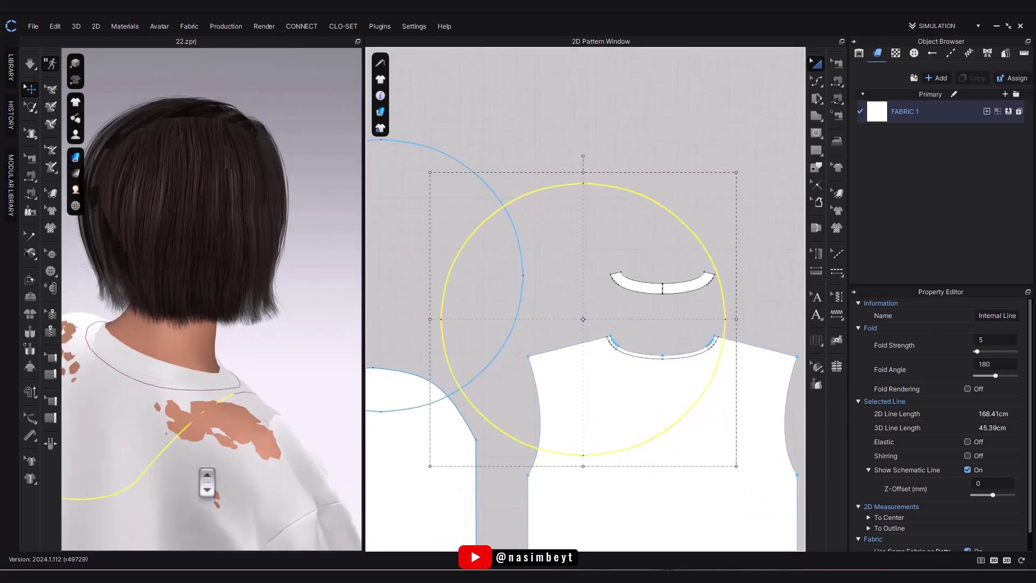
Raise the back circle so its arc lines up with the sleeve line at the back armhole.
right_click_drag(157, 423, 281, 405)
left_click(139, 455)
scroll(597, 463, "up", 2)
scroll(597, 463, "up", 2)
left_click(540, 436)
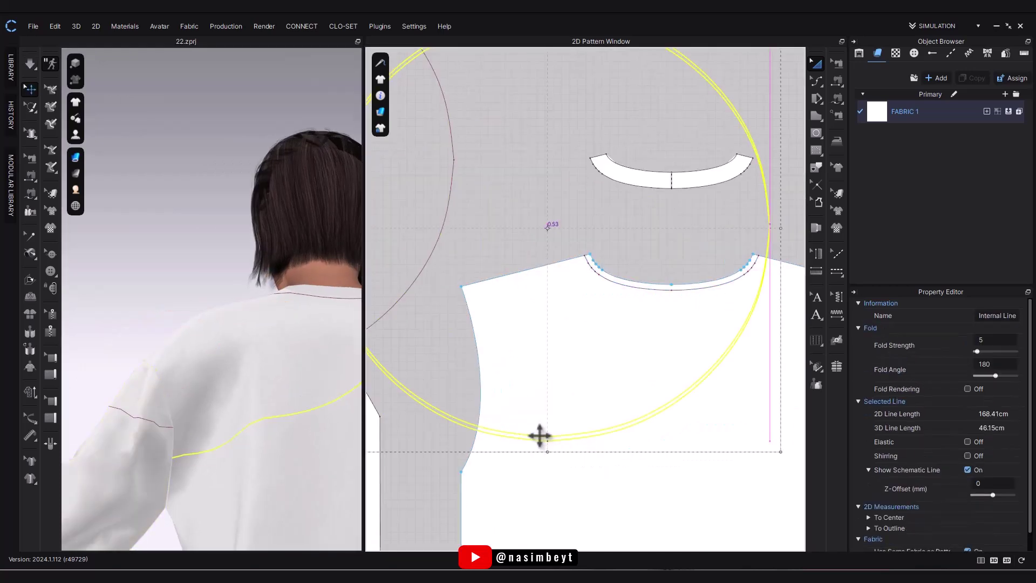
left_click_drag(546, 409, 546, 412)
Fine-tune the back circle's position where it crosses the shoulder seam beside the neckline.
right_click_drag(270, 453, 233, 527)
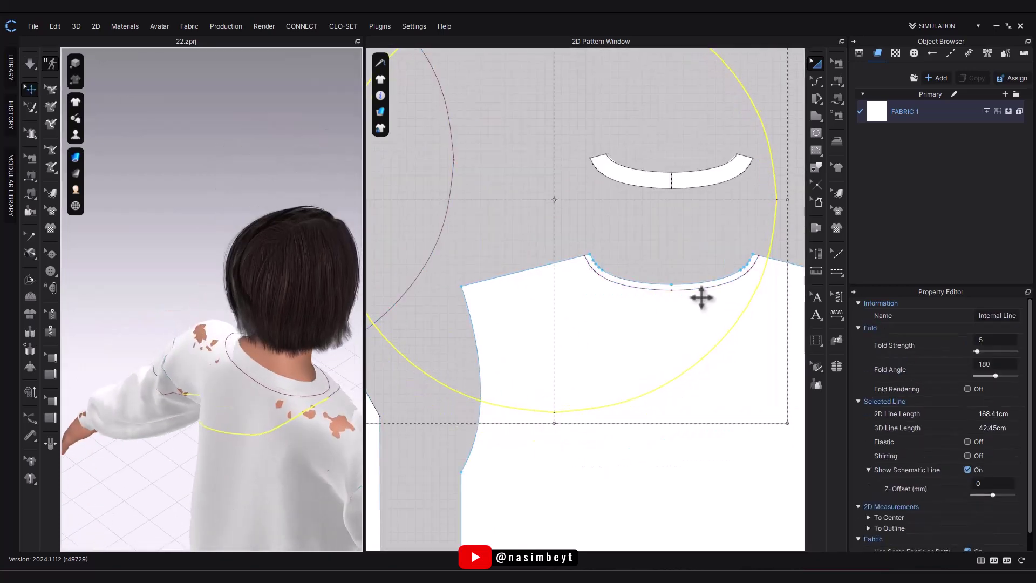
scroll(330, 356, "up", 5)
left_click_drag(761, 275, 762, 275)
scroll(222, 421, "down", 5)
right_click_drag(222, 421, 294, 425)
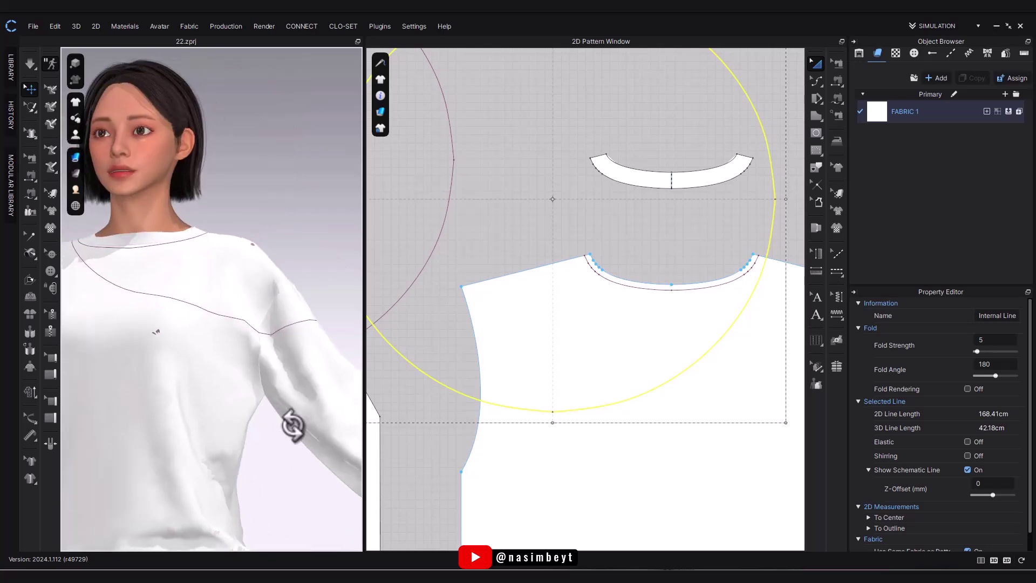
Remove the upper half of the back circle and trim the remaining arc to the back pattern's outline.
scroll(287, 439, "down", 3)
scroll(659, 449, "down", 5)
middle_click_drag(659, 449, 679, 376)
right_click(679, 375)
left_click(738, 225)
left_click(817, 81)
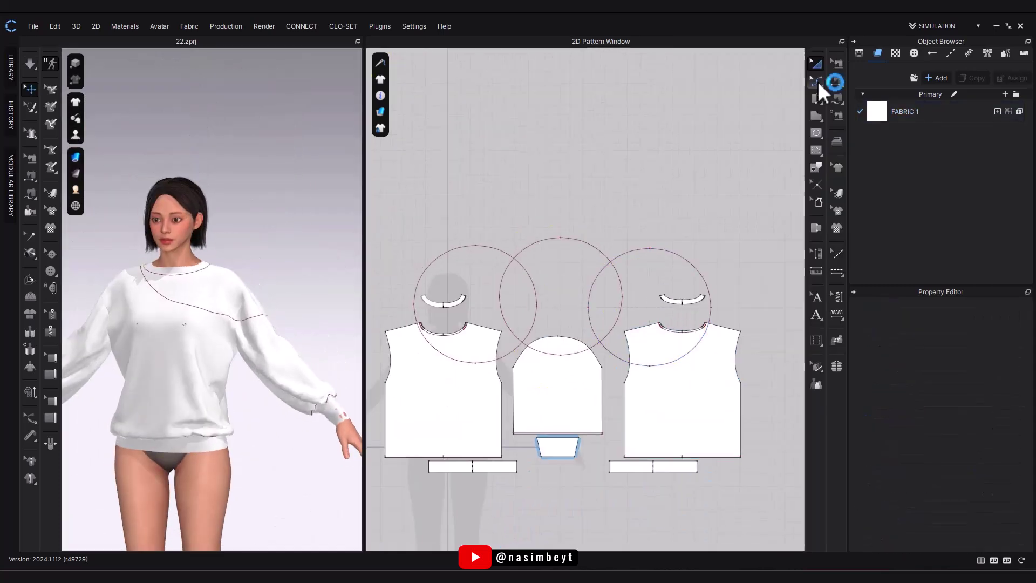
left_click(649, 249)
right_click(649, 249)
left_click(683, 339)
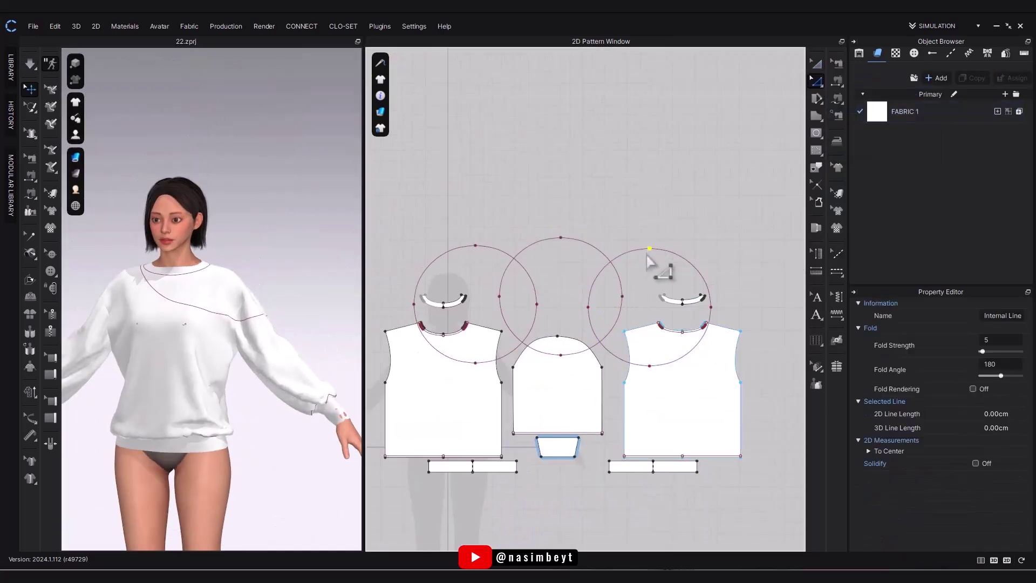
right_click(681, 367)
left_click(675, 311)
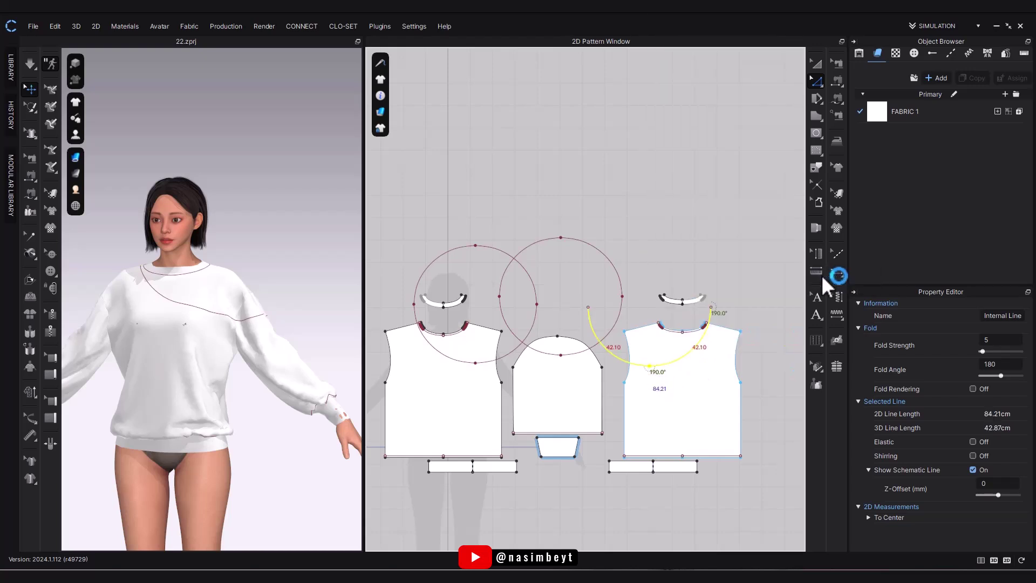
Remove the upper half of the sleeve circle and trim the remaining arc to the sleeve pattern's outline.
left_click_drag(554, 246, 553, 246)
right_click(560, 238)
left_click(594, 328)
right_click(533, 351)
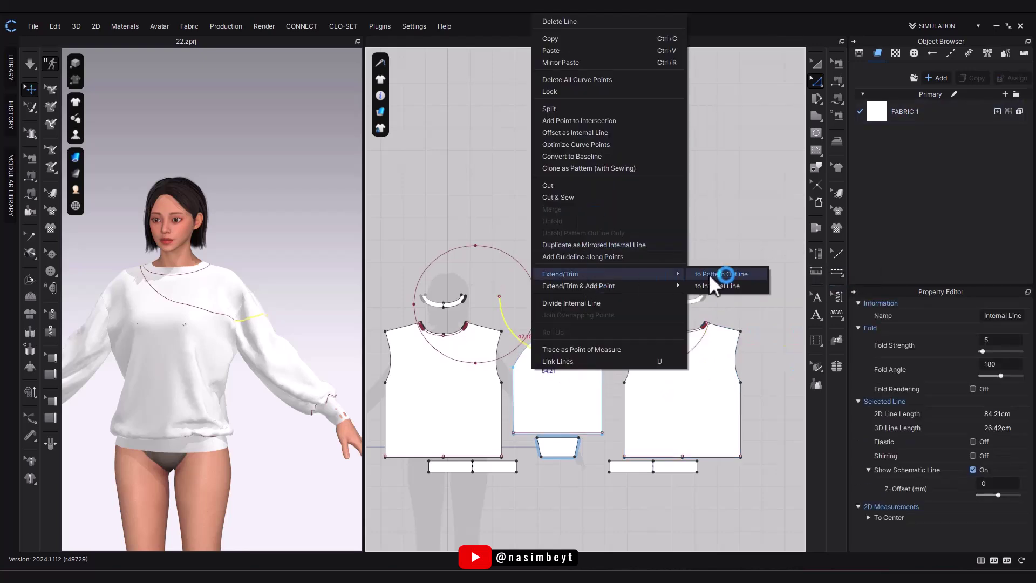
left_click(711, 276)
Reduce the front circle to its lower arc, trimmed to the front pattern's outline.
right_click(466, 363)
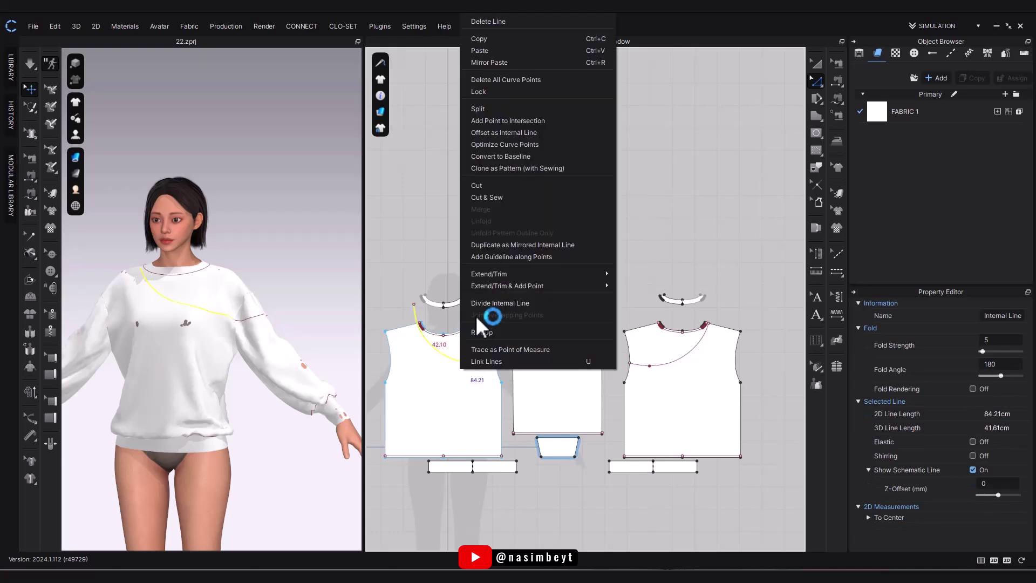
mouse_move(502, 275)
left_click(645, 275)
Draw a large circle pattern with an outline of about 718 cm and place it above the garment patterns.
right_click_drag(243, 373, 231, 352)
scroll(558, 309, "down", 2)
middle_click_drag(557, 309, 595, 192)
left_click(816, 64)
left_click(856, 142)
scroll(524, 302, "down", 6)
scroll(518, 276, "up", 3)
left_click_drag(501, 181, 600, 262)
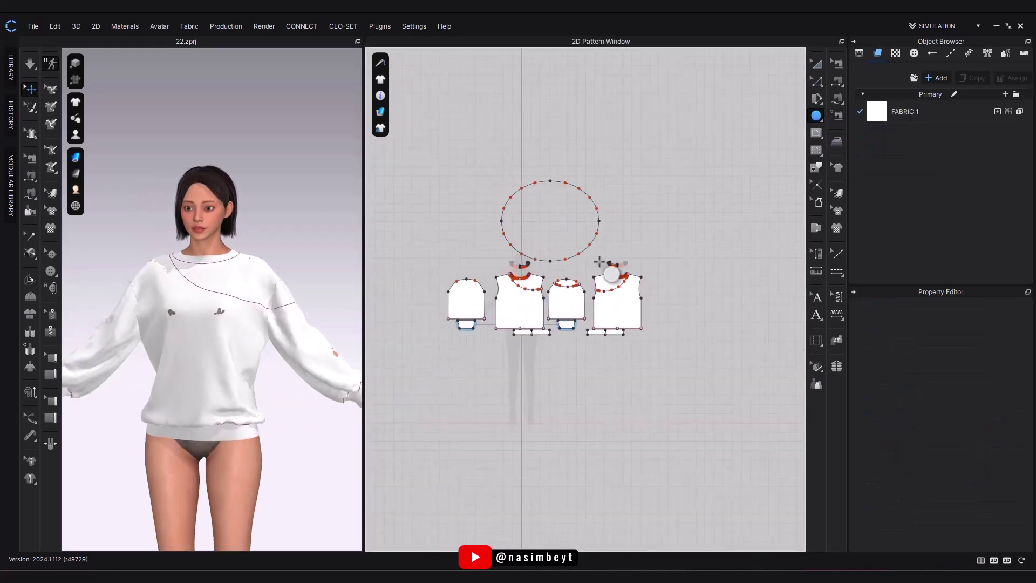
left_click_drag(712, 385, 712, 385, "shift")
left_click(818, 66)
left_click_drag(662, 345, 627, 203)
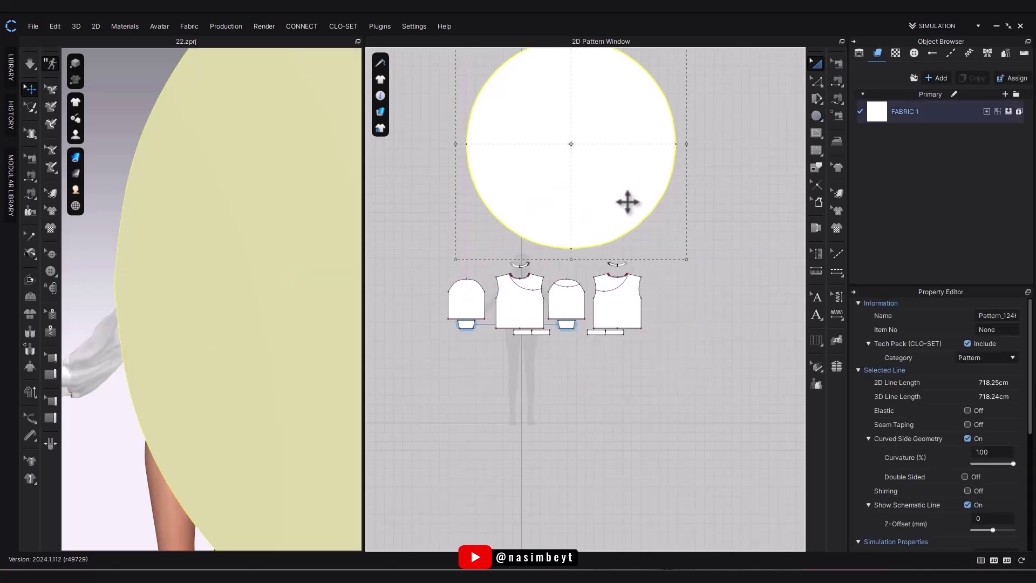
Offset the large circle's outline inward as an internal line about 536 cm long and turn it into a hole.
middle_click_drag(651, 196, 666, 305)
right_click(588, 260)
left_click(607, 252)
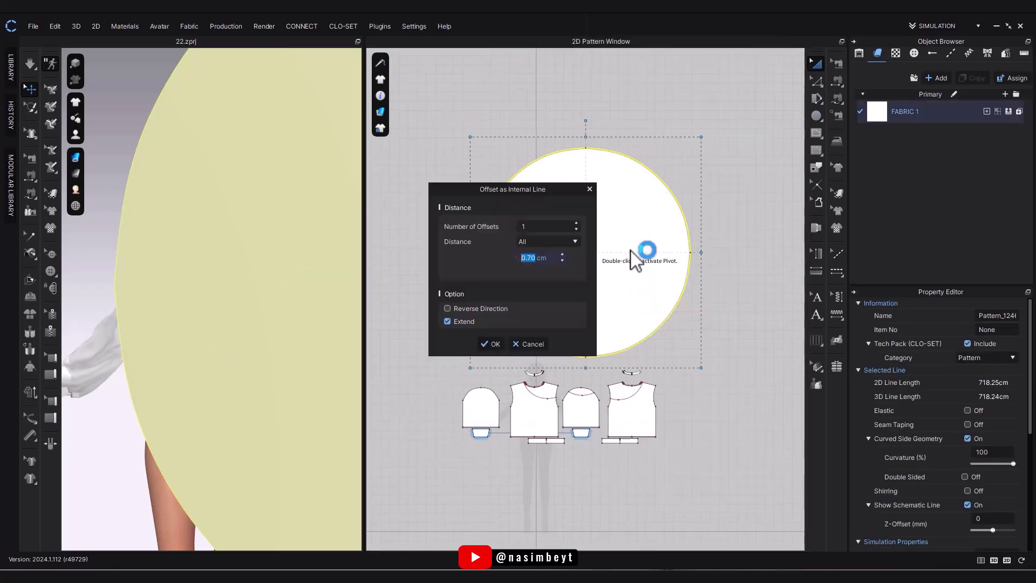
left_click(563, 256)
left_click(563, 256)
left_click(563, 254)
left_click(562, 254)
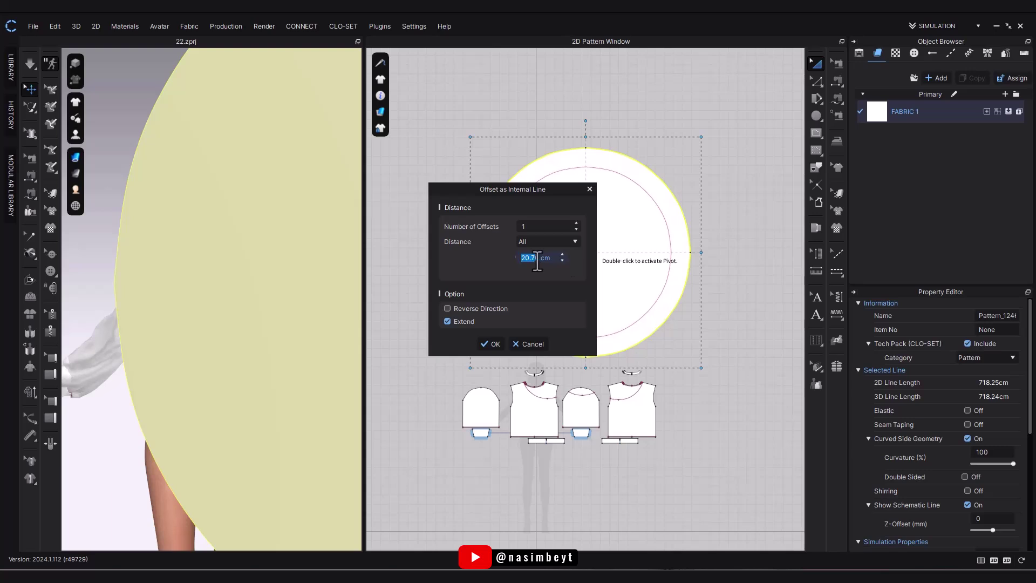
left_click(490, 343)
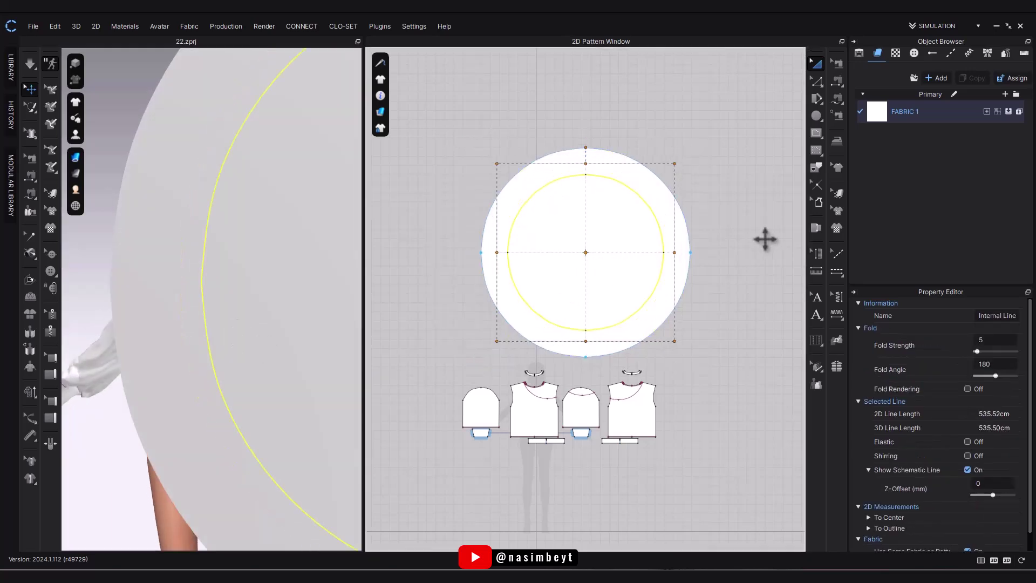
right_click(663, 258)
left_click(717, 490)
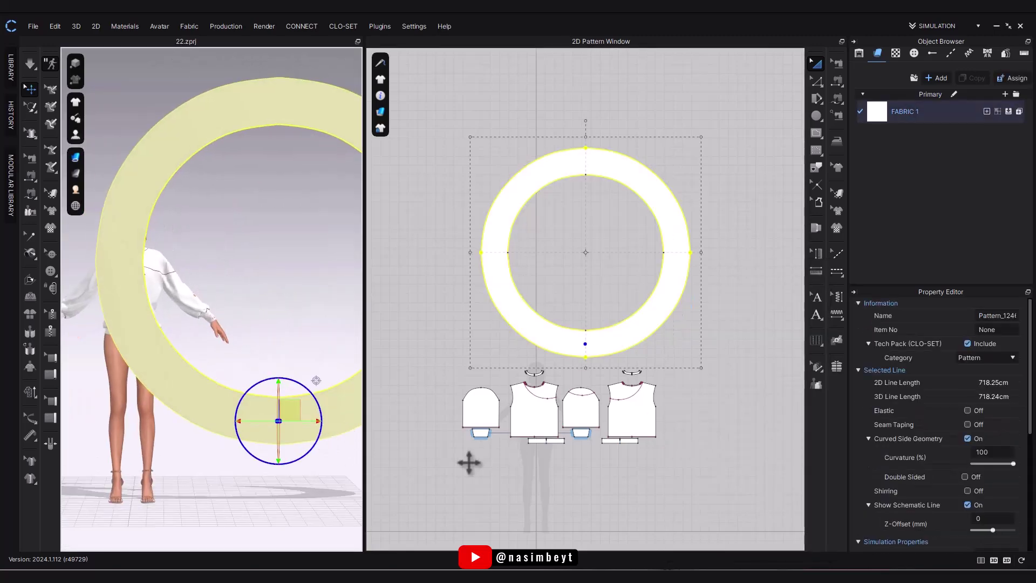
Freeze all the sweatshirt patterns.
left_click_drag(457, 465, 672, 374)
right_click(643, 412)
left_click(682, 435)
Turn the ring pattern horizontal in 3D and raise it around the avatar's upper body.
left_click(207, 382)
right_click_drag(207, 382, 255, 398)
left_click_drag(228, 382, 207, 241)
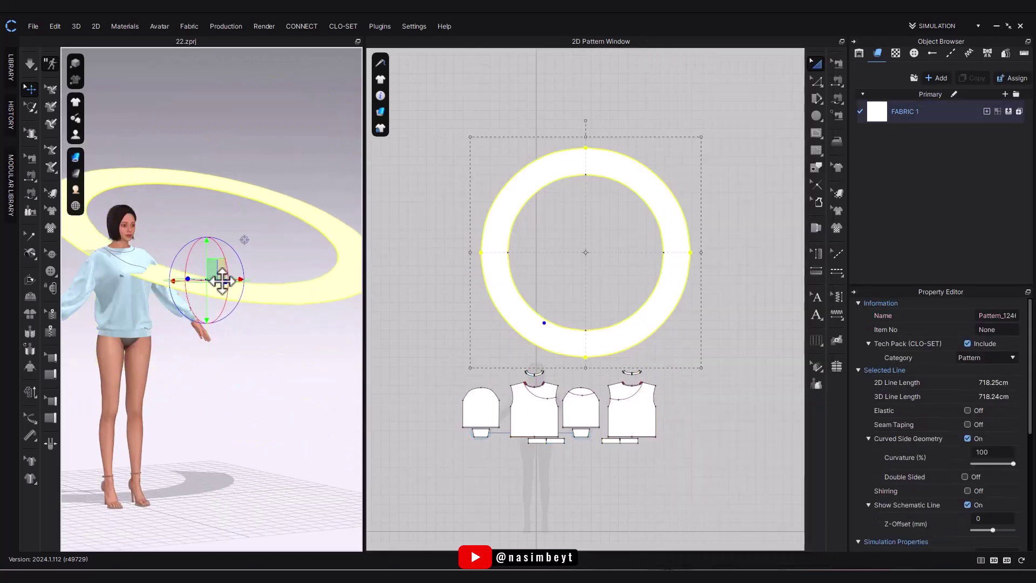
right_click_drag(222, 281, 148, 323)
left_click(535, 384)
left_click(642, 377, "shift")
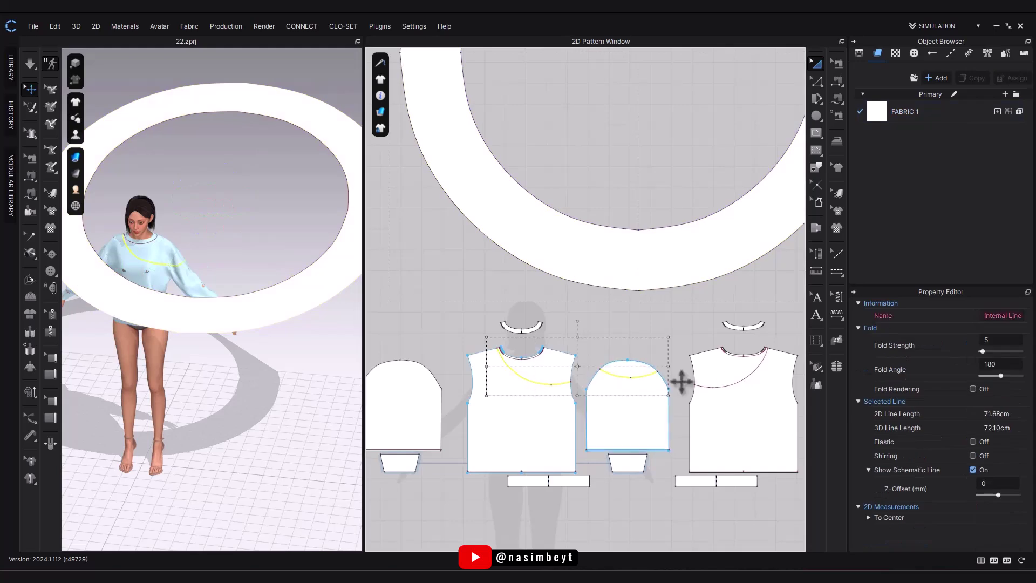
left_click(721, 387, "shift")
right_click(722, 387)
left_click(782, 179)
left_click(536, 348)
Offset the front and sleeve design lines downward by 7 cm as internal lines extended to the pattern outline.
left_click(559, 384)
left_click(624, 380, "shift")
right_click(624, 380)
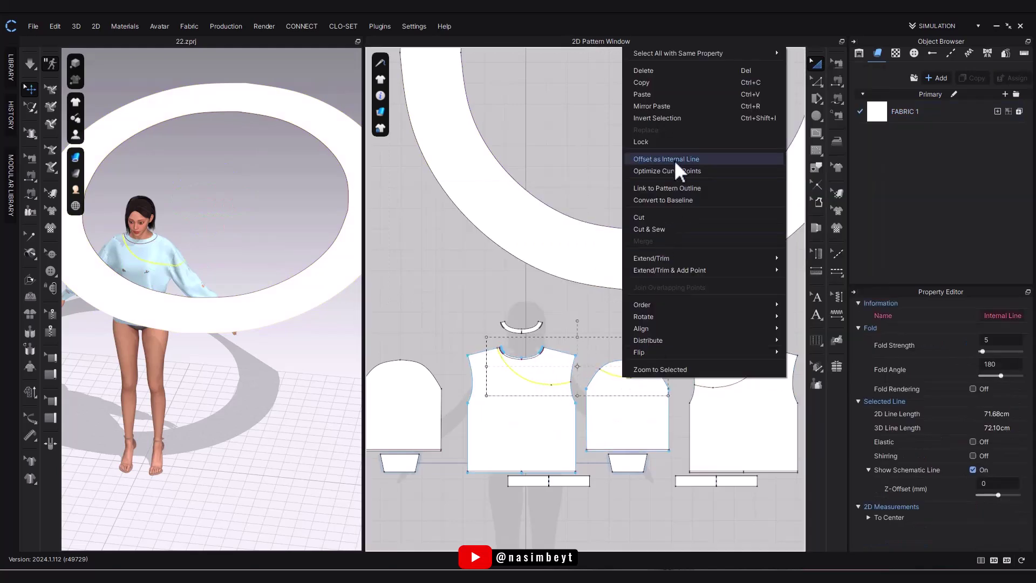
left_click(675, 160)
type("5")
left_click(563, 251)
left_click(563, 251)
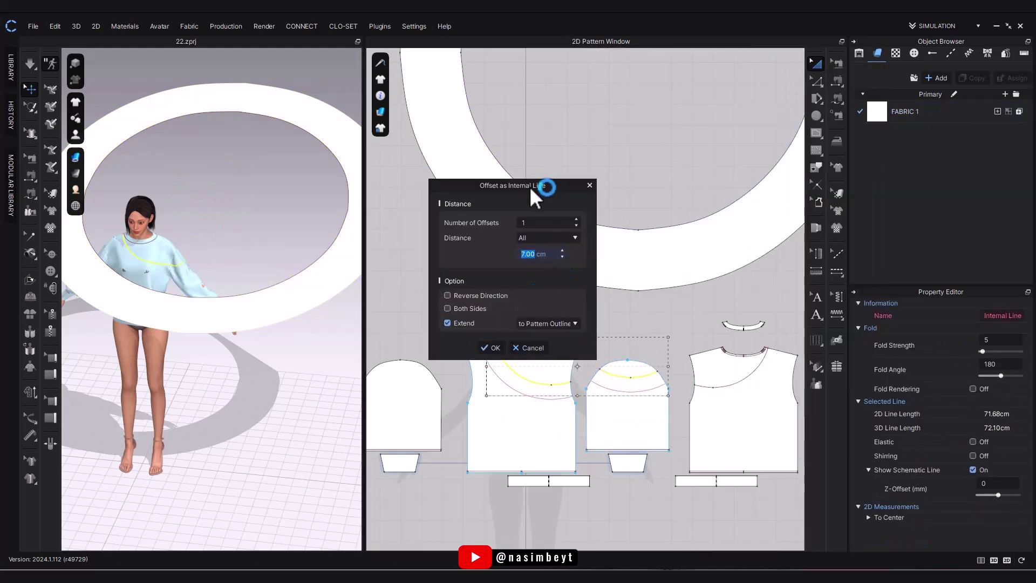
left_click_drag(530, 186, 648, 182)
left_click(609, 343)
Offset the back design line downward by 7 cm as an internal line extended to the pattern outline.
left_click(736, 385)
right_click(735, 385)
left_click(785, 174)
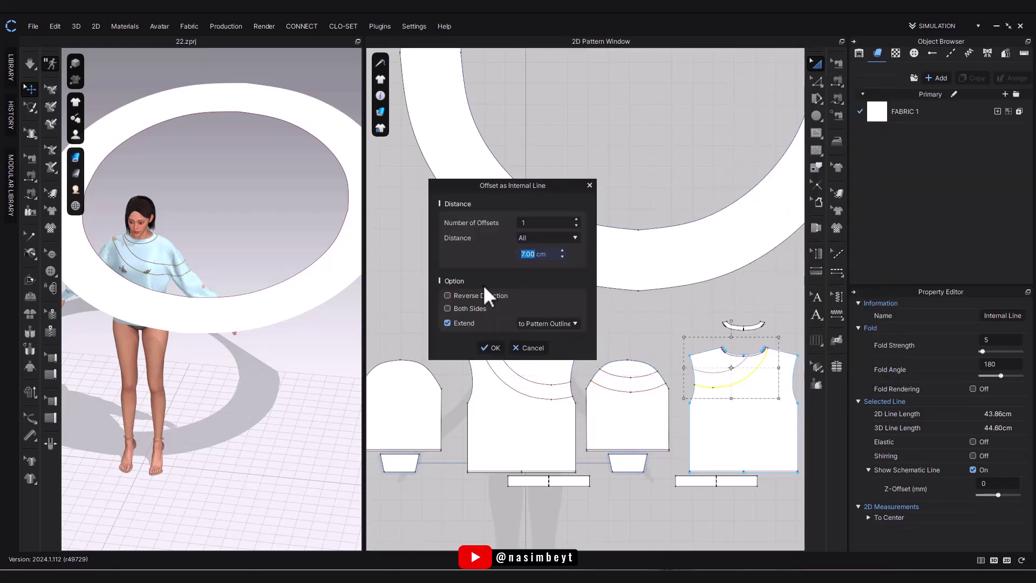
left_click(485, 349)
Try to offset the edge of the ring's hole as an internal line.
left_click(841, 85)
left_click(660, 229)
scroll(661, 228, "down", 5)
middle_click_drag(662, 229, 645, 291)
right_click(648, 290)
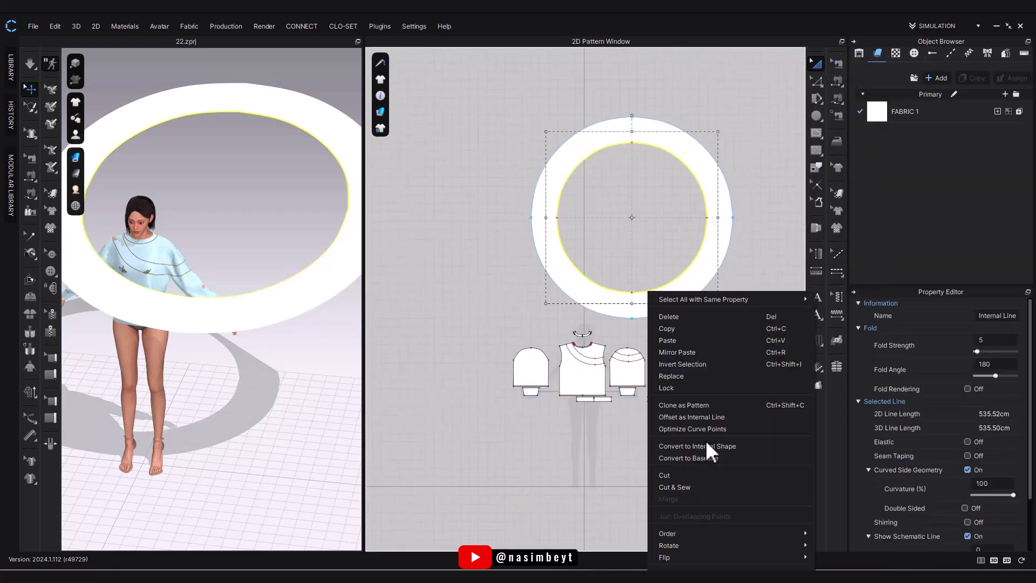
left_click(704, 418)
left_click(492, 347)
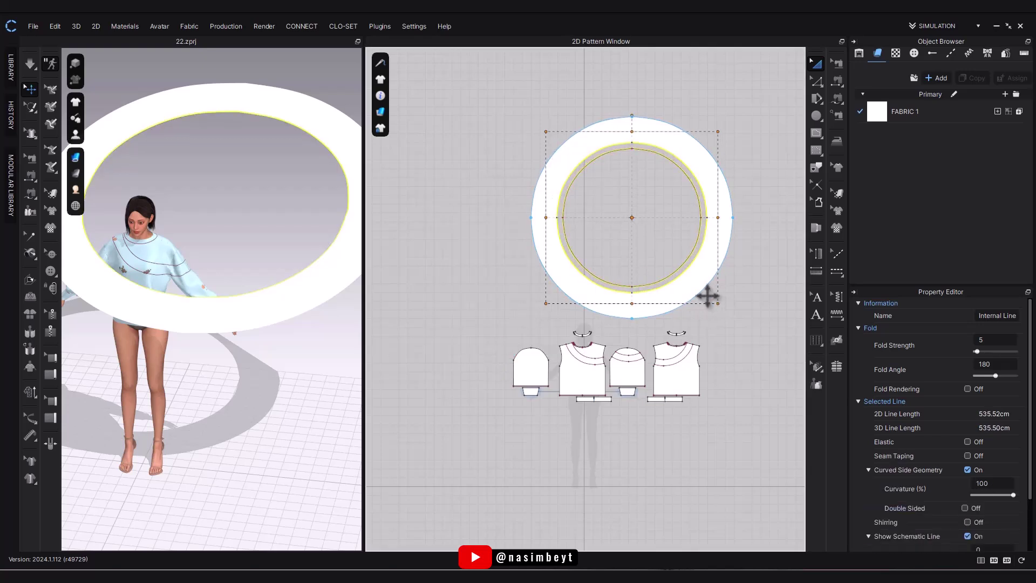
Shrink the ring's hole to about 491 cm around and offset its edge by 7 cm as an internal line.
left_click(665, 277)
left_click(679, 283)
right_click(654, 280)
left_click(702, 409)
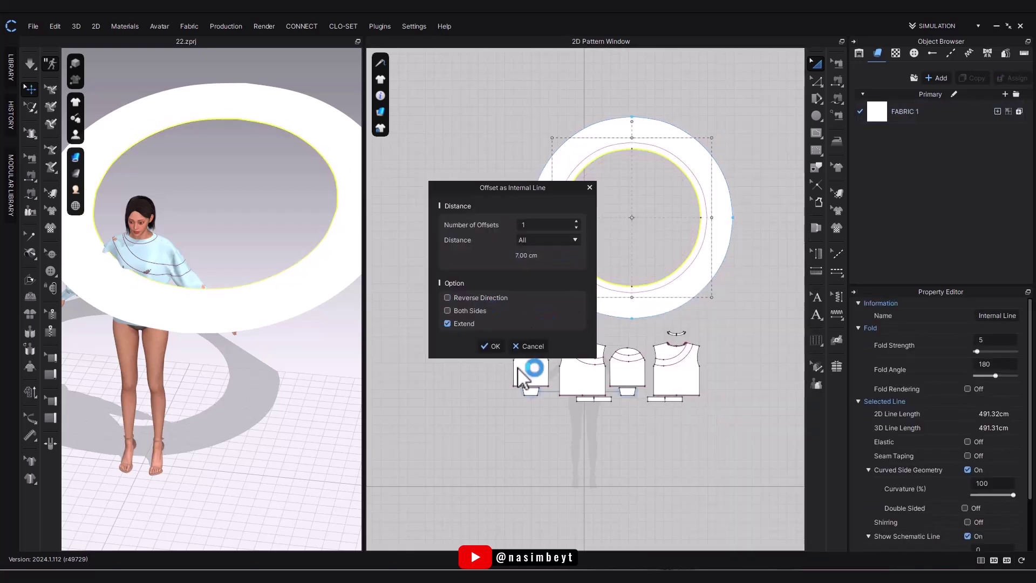
left_click(491, 346)
Sew the ring's internal circle to the lower design lines of the front, sleeve and back in one continuous free seam.
left_click(837, 99)
scroll(648, 312, "up", 3)
middle_click_drag(649, 312, 646, 322)
scroll(642, 302, "up", 3)
middle_click_drag(518, 192, 508, 221)
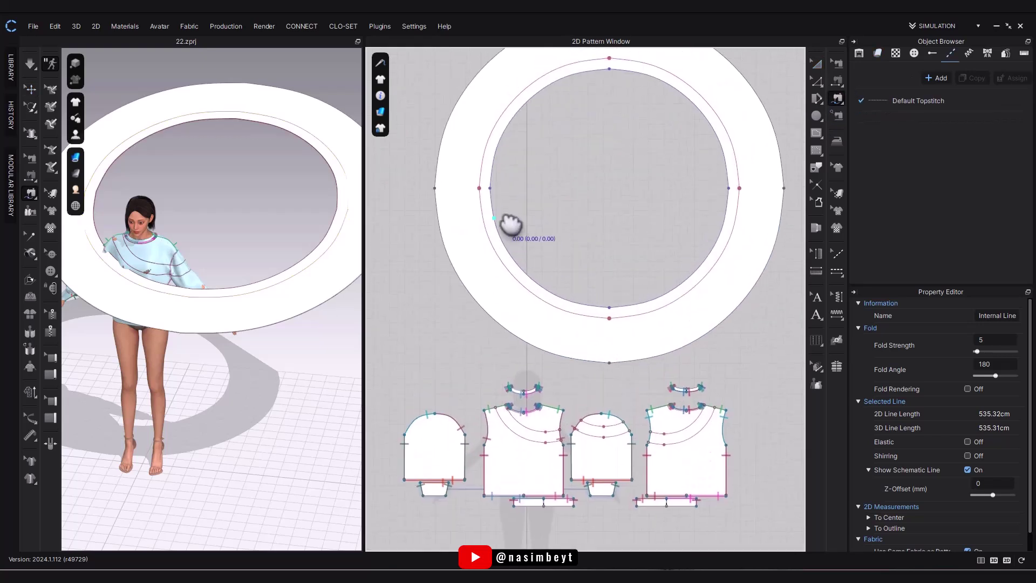
left_click(480, 189)
left_click(491, 153)
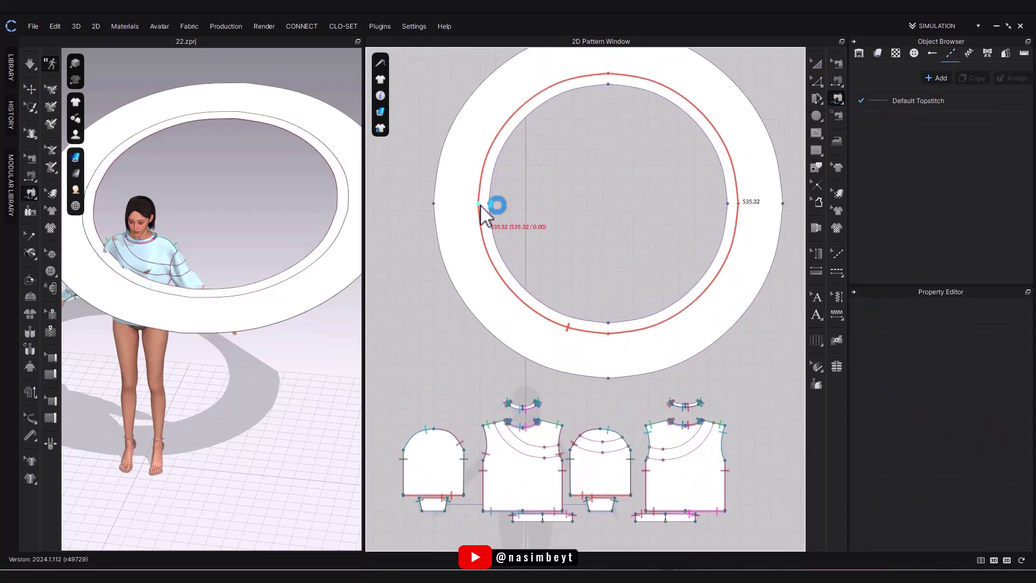
left_click(574, 445)
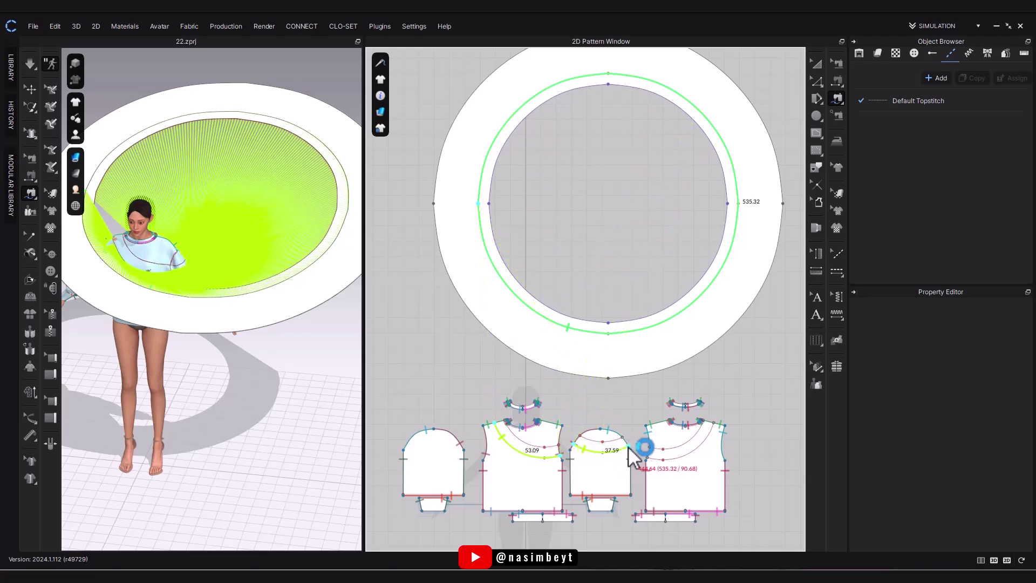
left_click(629, 446)
left_click(647, 458)
left_click(714, 424)
key("Return")
Simulate the ring as a ruffle on the sweatshirt, and scale it down until its internal circle is about 475 cm long.
key("space")
key("Escape")
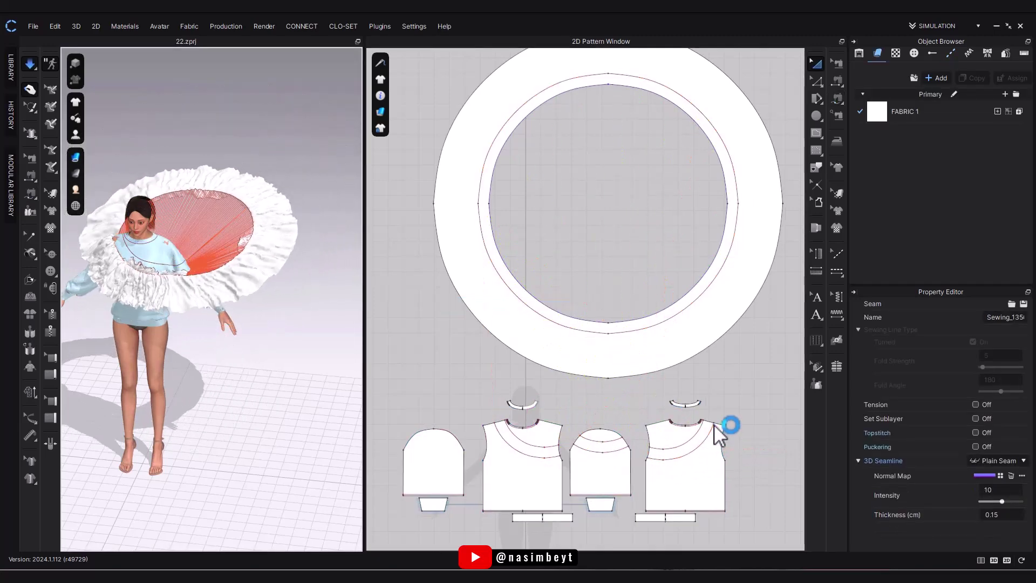
scroll(249, 424, "up", 3)
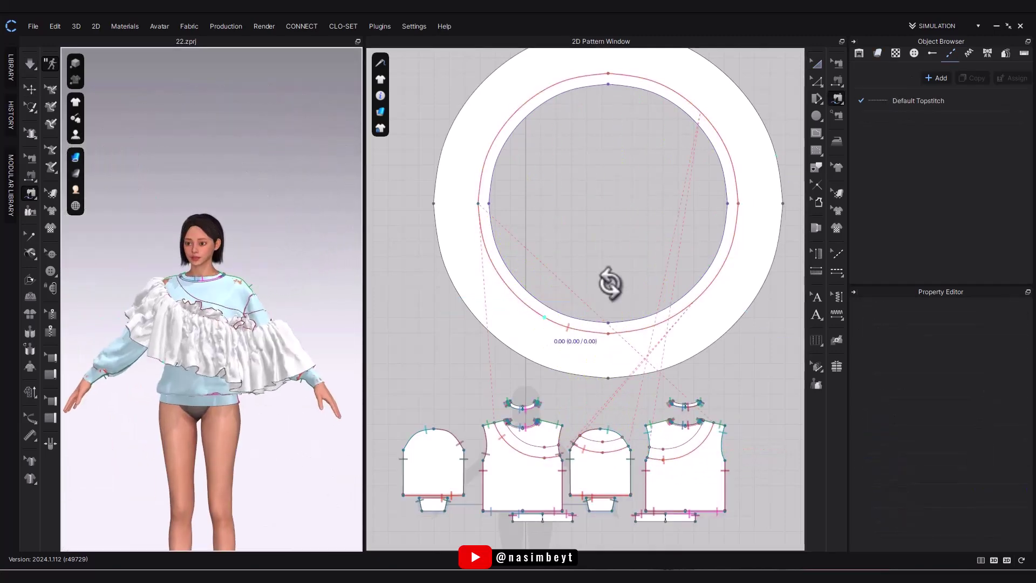
left_click(737, 285)
left_click_drag(794, 389, 774, 369)
left_click(740, 386)
Cut and sew the ring along its internal circle to separate a narrow inner band.
left_click(668, 302)
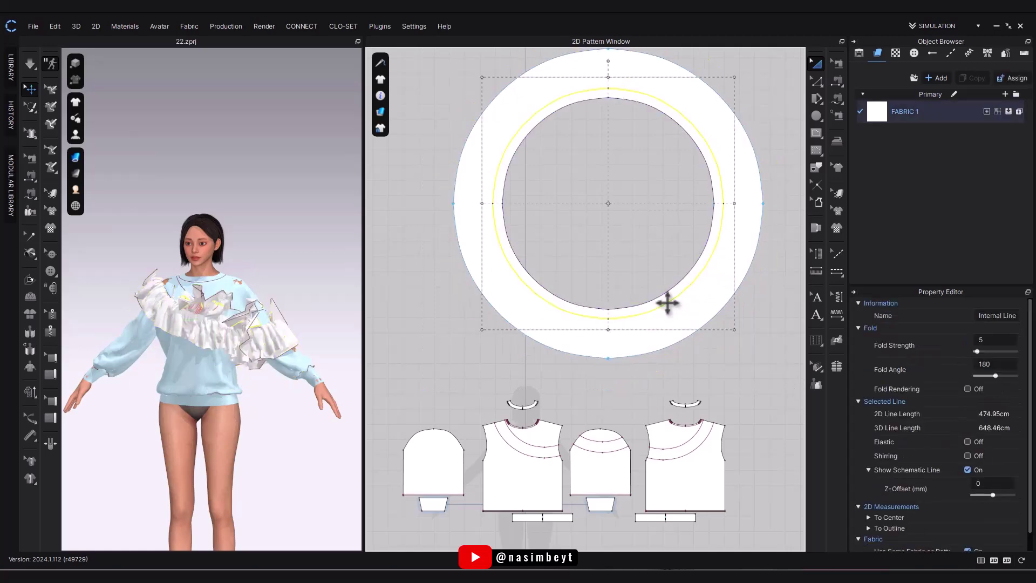
right_click(668, 303)
left_click(720, 217)
Scale the narrow inner band down well inside the outer ring and raise it in 3D around the avatar's head.
left_click(657, 302)
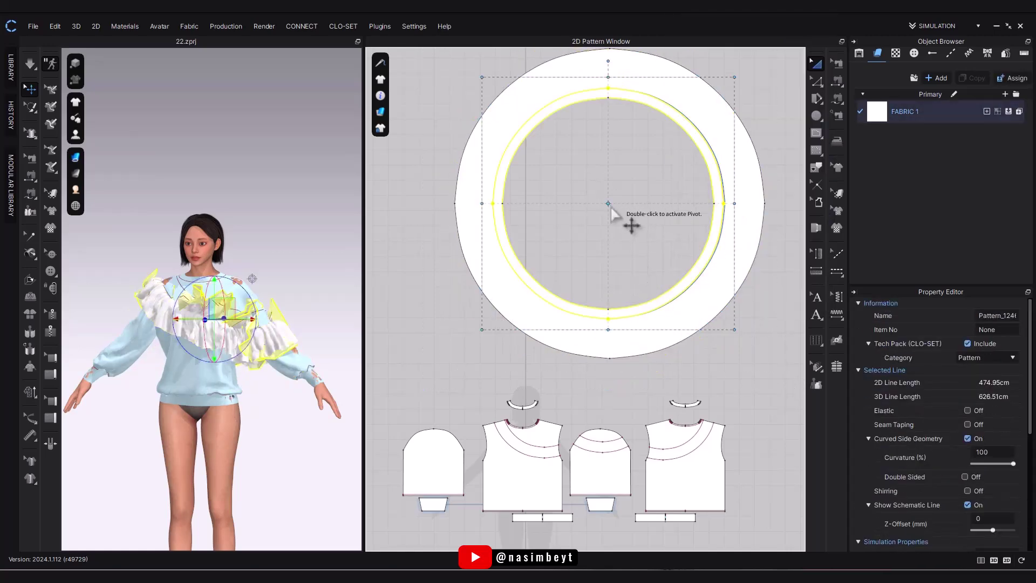
left_click_drag(723, 311, 697, 289)
left_click_drag(277, 436, 278, 236)
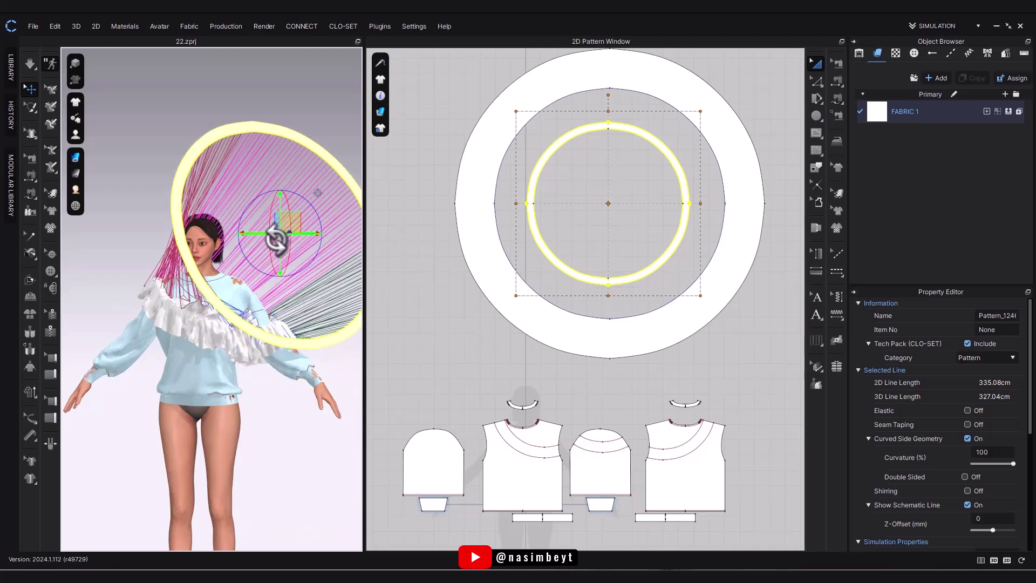
right_click_drag(279, 237, 235, 215)
left_click_drag(700, 296, 683, 279)
Sew the outer ring's inner edge to the lower design lines and the narrow band's inner edge to the upper ones.
left_click(837, 98)
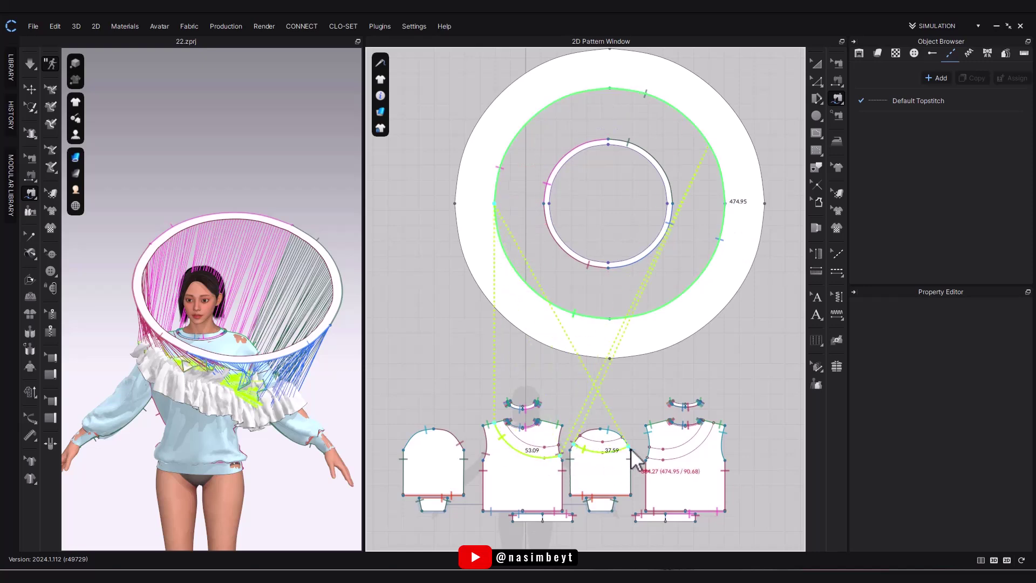
left_click(519, 264)
scroll(511, 431, "up", 3)
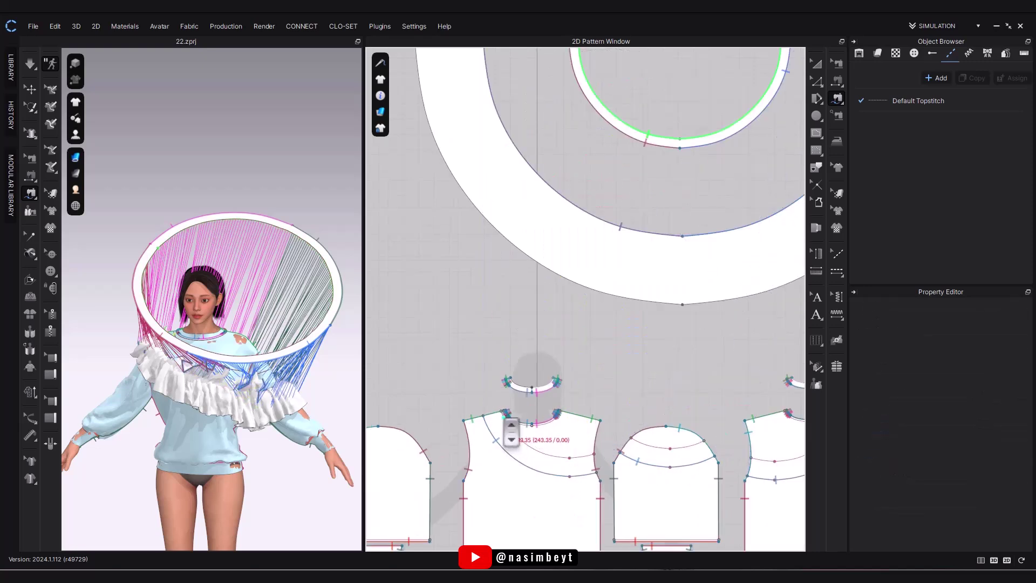
left_click(704, 441)
middle_click_drag(710, 456, 520, 447)
left_click(562, 449)
left_click(653, 402)
key("Return")
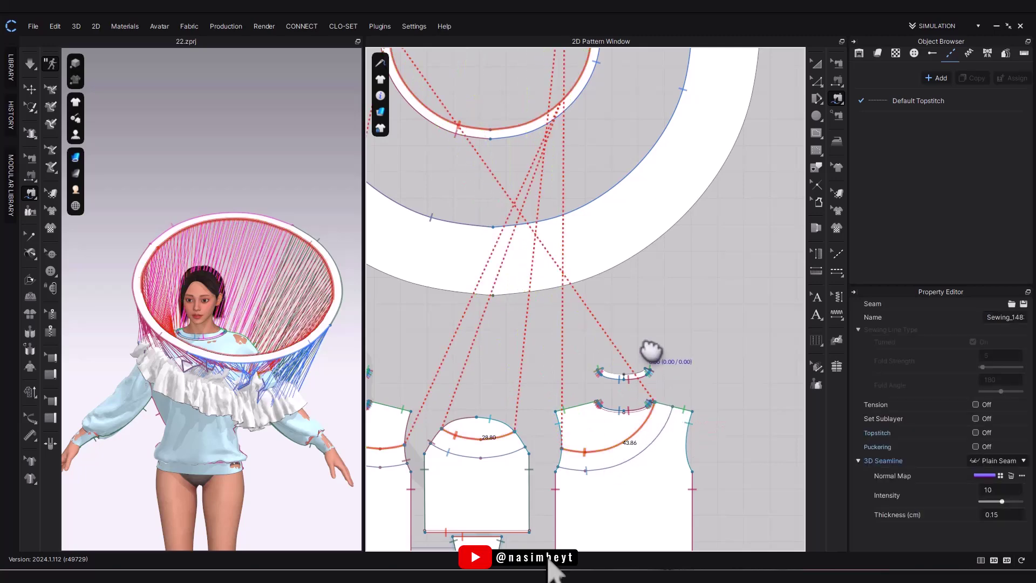
Simulate the sewn band and ruffle, pulling the ruffle downward at the avatar's back.
key("space")
right_click_drag(216, 446, 291, 437)
left_click_drag(232, 418, 243, 464)
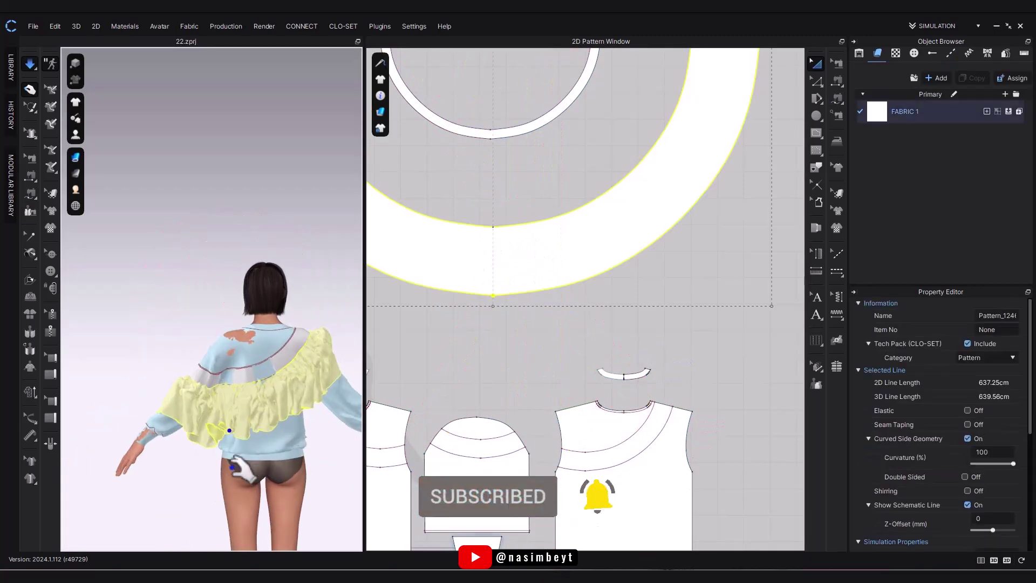
key("space")
Add a second fabric with the Trim_Full_Grain_Leather preset and assign it to the outer ruffle ring.
scroll(246, 473, "down", 1)
right_click_drag(246, 475, 279, 480)
key("2")
scroll(620, 327, "down", 1)
scroll(683, 389, "down", 3)
key("a")
left_click(699, 248)
left_click(913, 111)
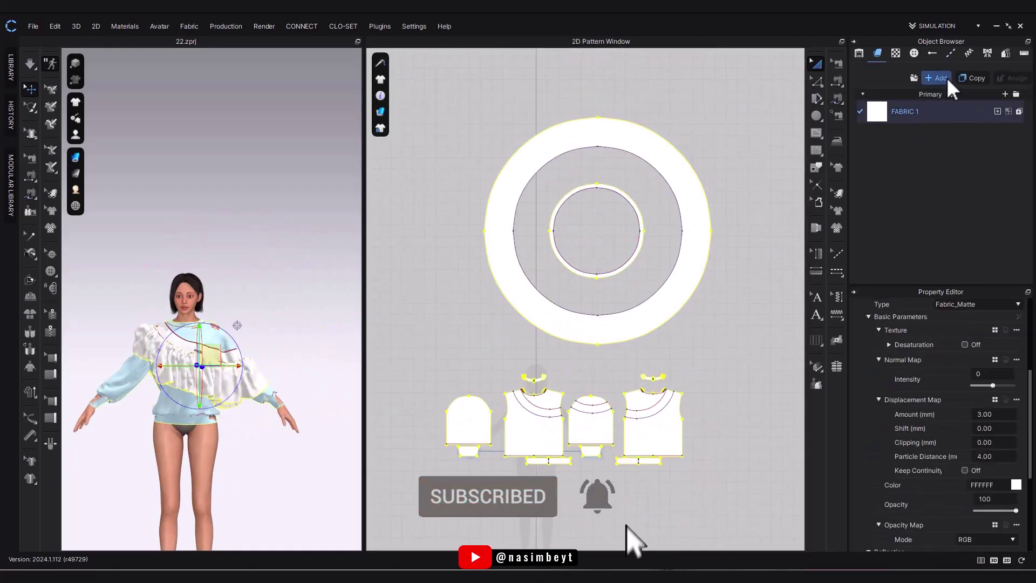
left_click(940, 78)
scroll(939, 501, "down", 10)
left_click(888, 151)
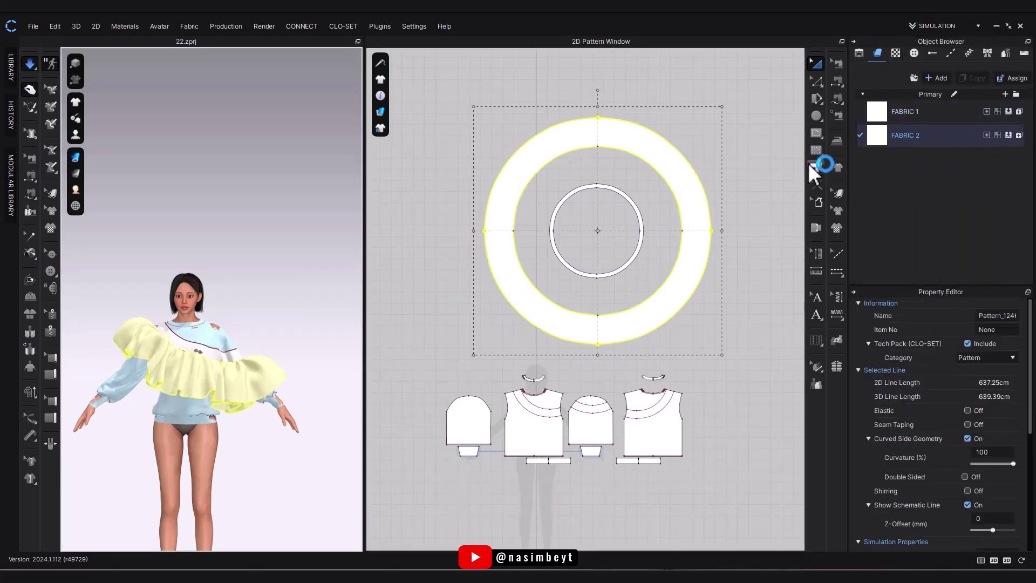
Set the second fabric's physical property preset to Trim_Fusible_Rigid and simulate the ruffle again.
mouse_move(309, 388)
right_mouse_down()
mouse_move(234, 398)
mouse_move(304, 402)
right_mouse_up()
key("space")
scroll(938, 497, "down", 4)
left_click(912, 136)
scroll(938, 497, "down", 10)
left_click(938, 518)
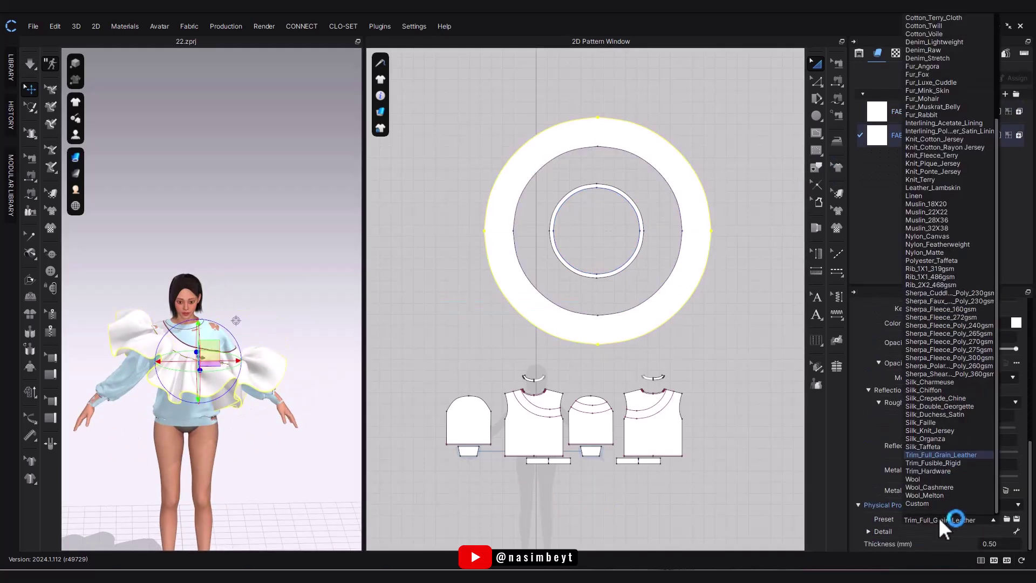
left_click(947, 464)
right_click_drag(179, 421, 220, 451)
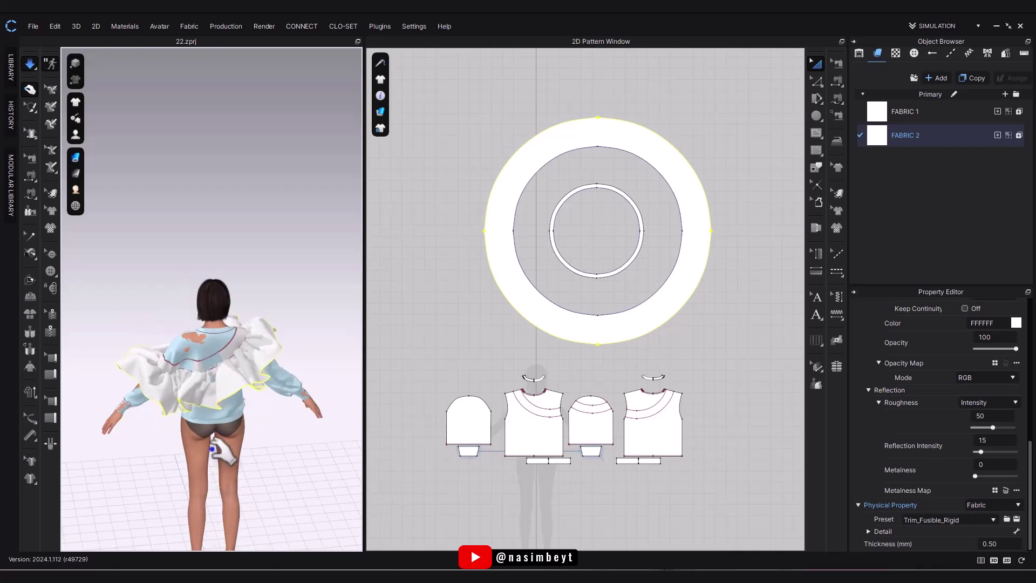
Set the simulation layer of the outer ring and the narrow band to 1.
key("space")
left_click_drag(454, 87, 748, 359)
scroll(939, 496, "down", 5)
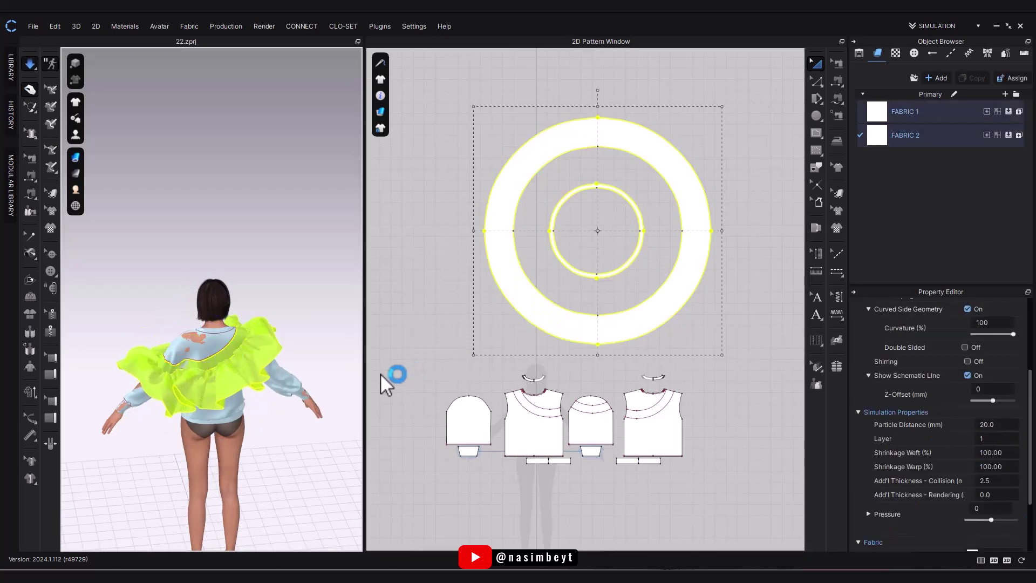
Unfreeze the sweatshirt patterns and simulate the whole garment with the ruffle.
left_click_drag(381, 374, 698, 417)
left_click(640, 477)
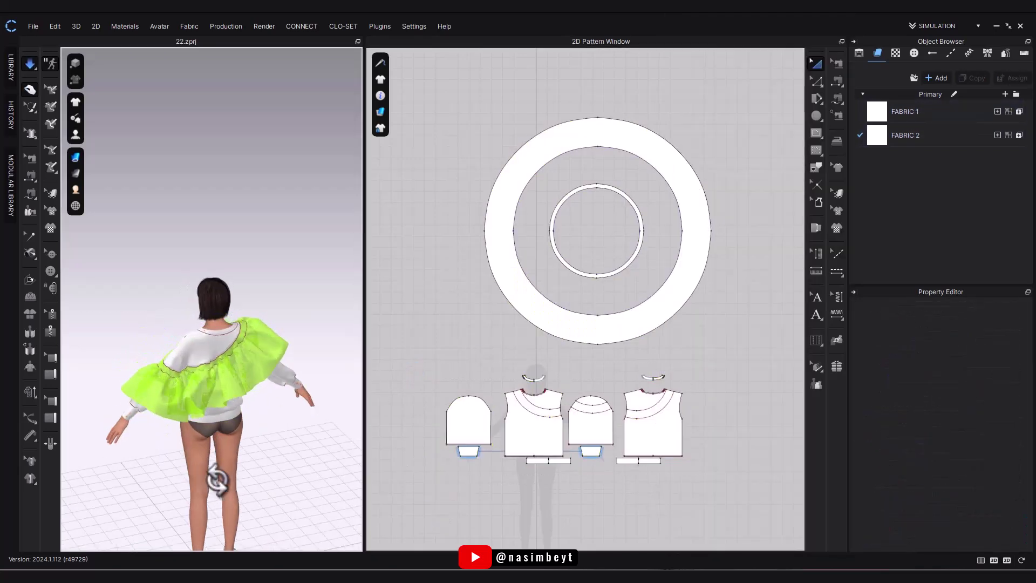
key("0")
right_click_drag(180, 468, 218, 489)
left_click(680, 280)
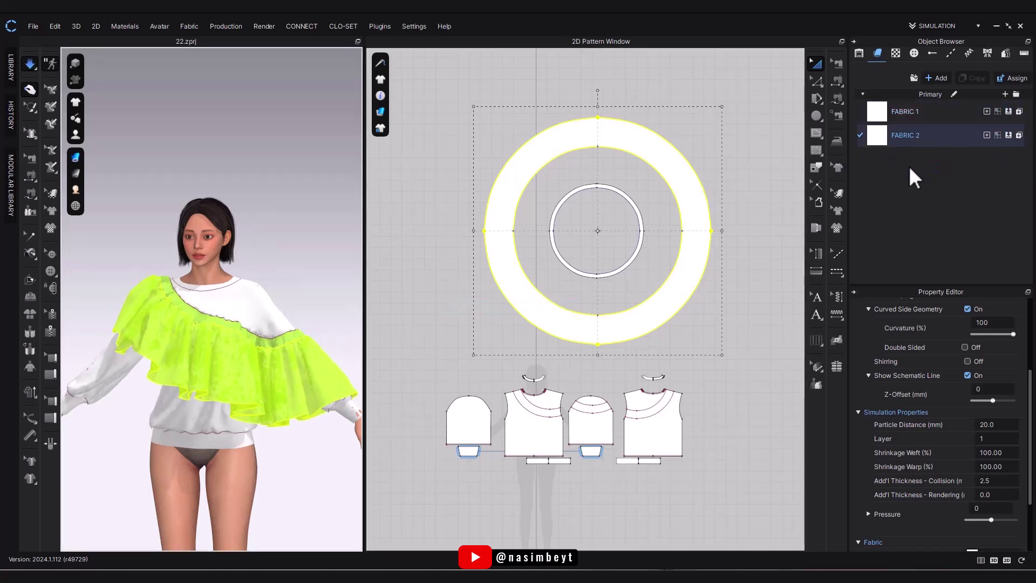
right_click_drag(232, 453, 398, 480)
key("space")
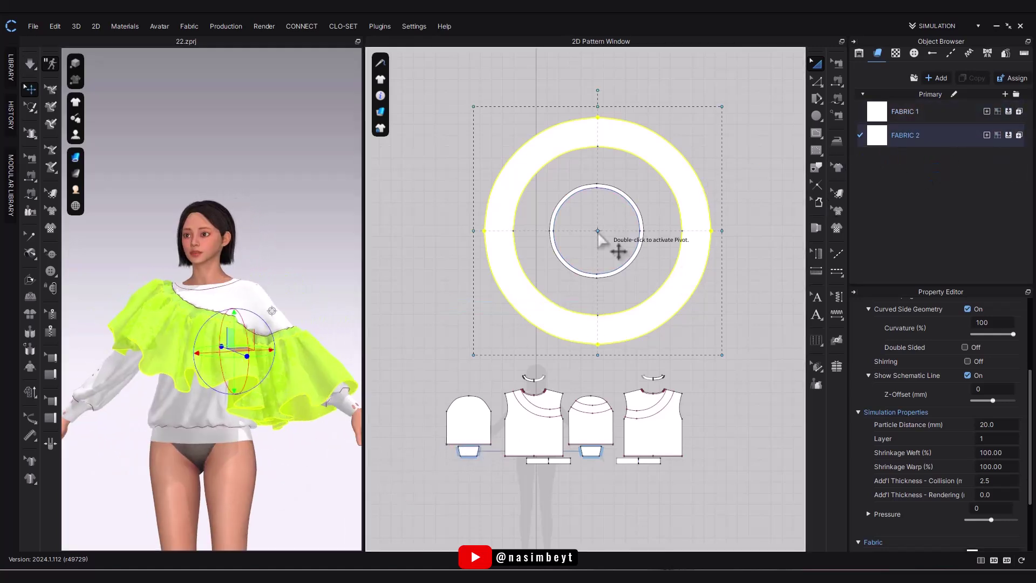
Trim the ruffle ring along an internal line offset 9 cm from its outer edge, delete the outer strip and simulate.
key("z")
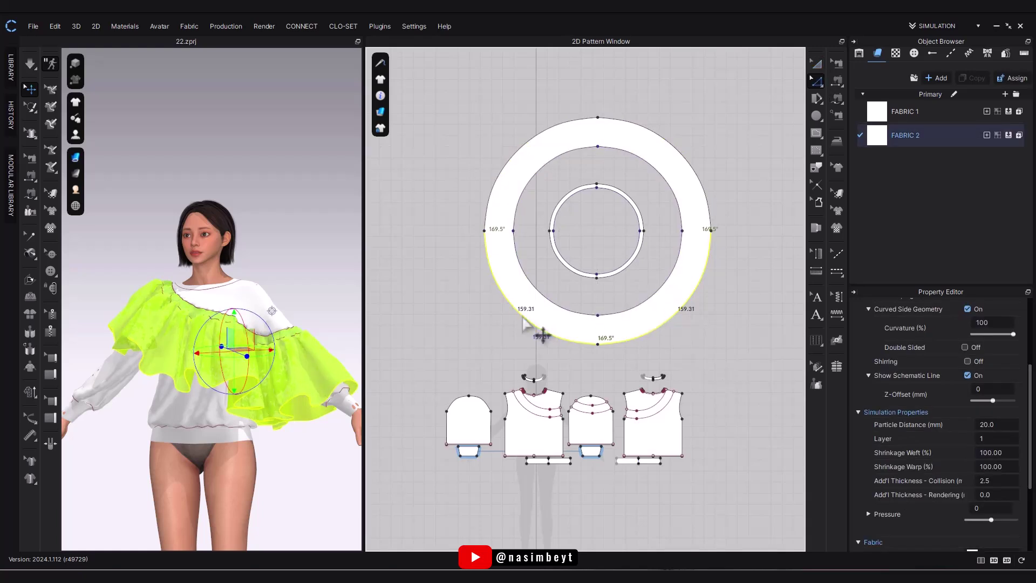
right_click(690, 154)
left_click(727, 264)
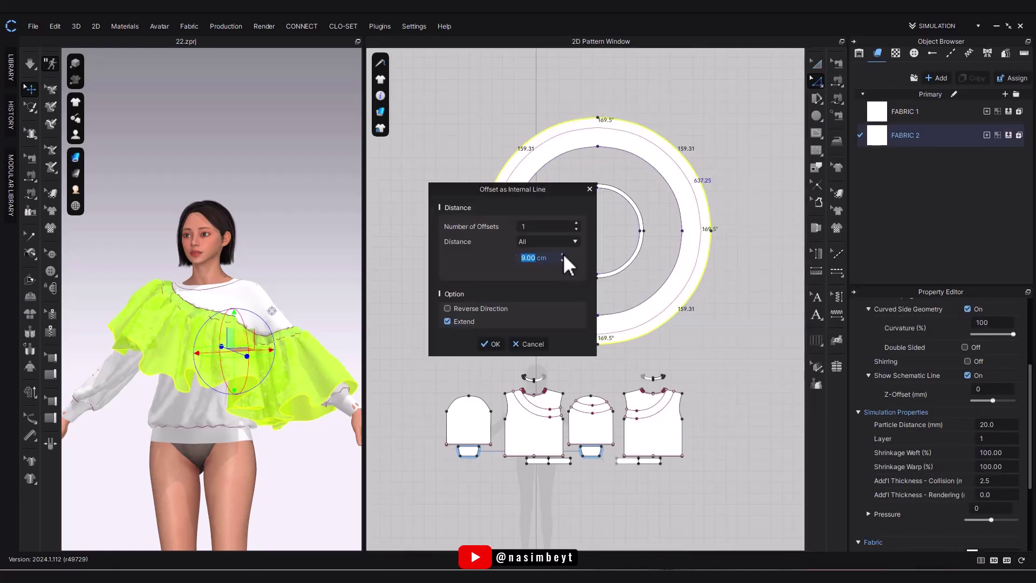
left_click(491, 341)
right_click(617, 333)
left_click(641, 225)
key("a")
left_click(706, 235)
key("Delete")
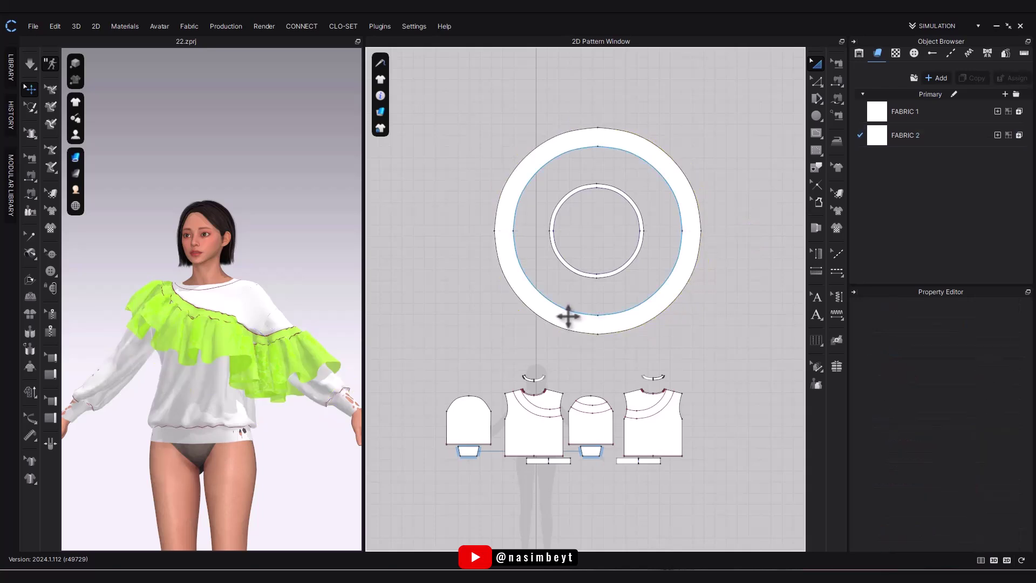
key("space")
right_click_drag(345, 356, 271, 481)
Try moving the narrow band out of the outer ring and undo the move.
left_click(608, 273)
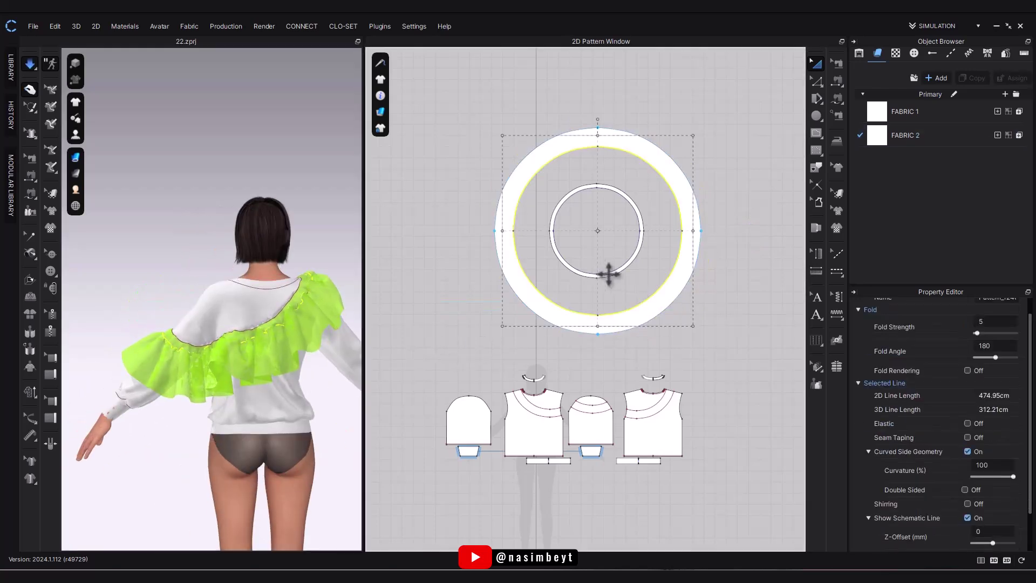
left_click(620, 265)
left_click_drag(631, 270, 577, 308)
key("ctrl+z")
key("ctrl+z")
Move the outer ruffle ring sideways so that it lies beside the narrow band.
middle_click_drag(518, 324, 625, 352)
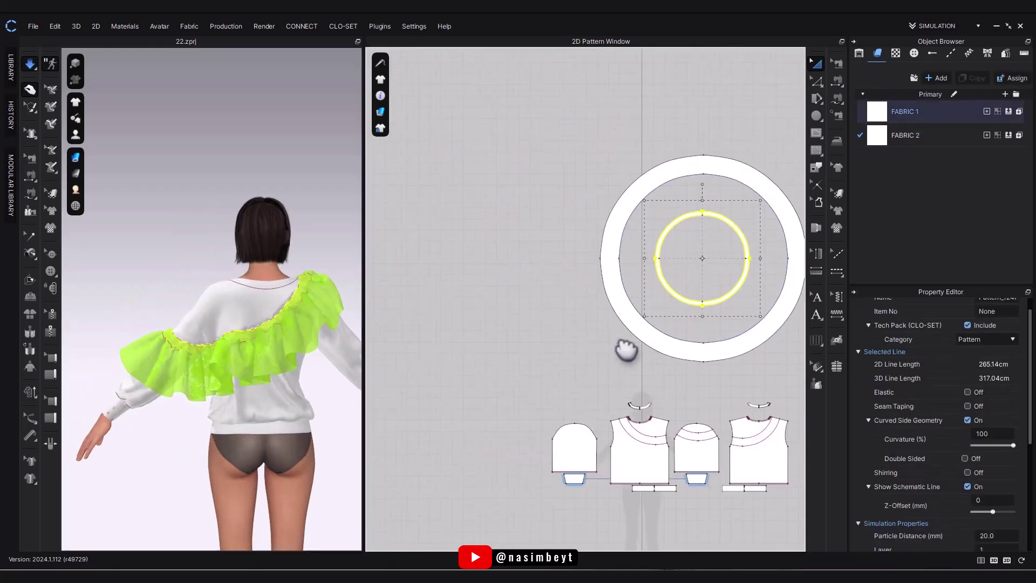
left_click(659, 245)
scroll(684, 363, "down", 3)
left_click_drag(696, 330, 589, 330)
left_click(465, 354)
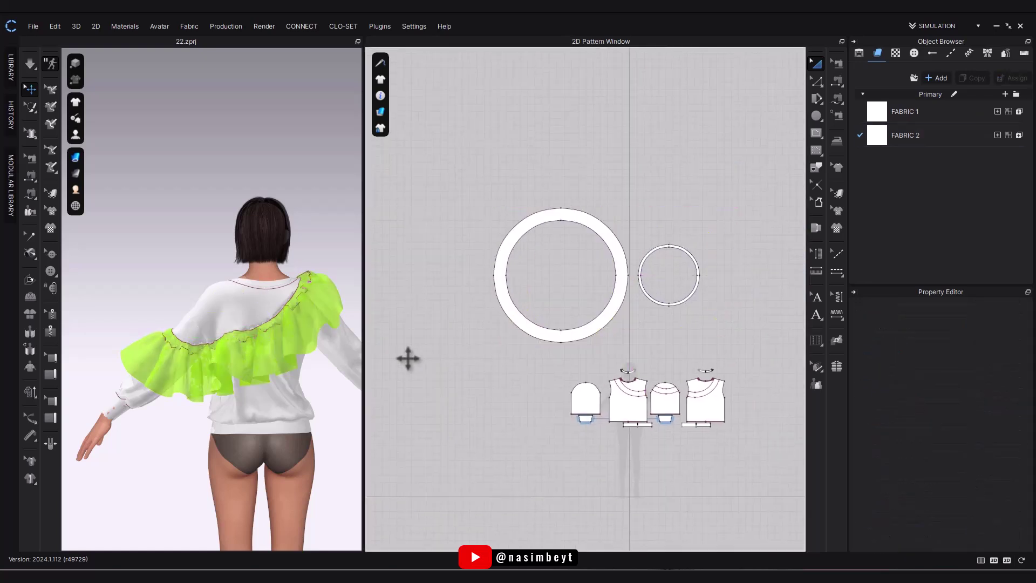
Assign FABRIC 2 to the narrow band and simulate the garment.
right_click_drag(243, 372, 475, 367)
left_click(924, 137)
left_click(647, 295)
left_click(1009, 135)
key("space")
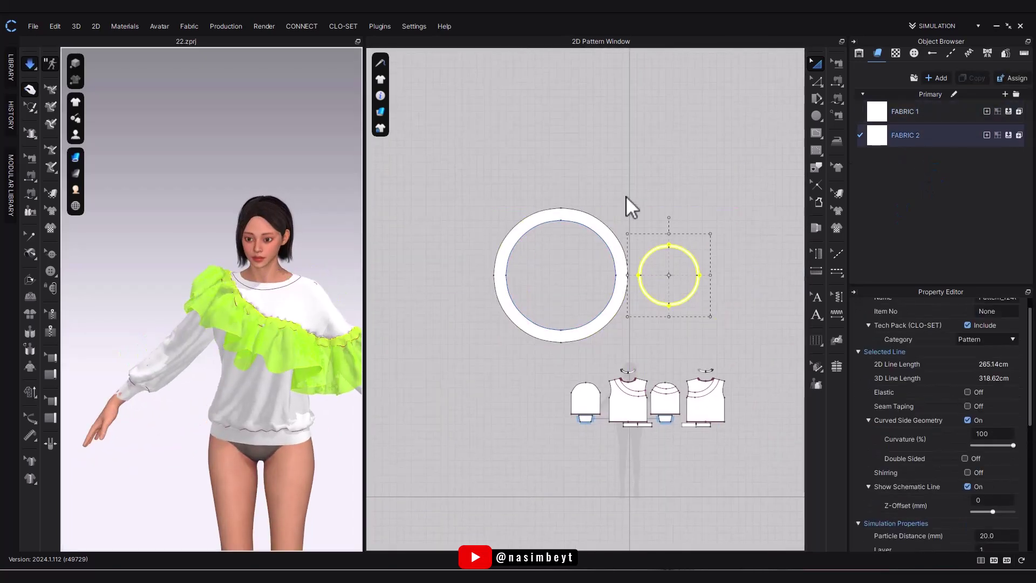
right_click_drag(420, 285, 688, 280)
key("space")
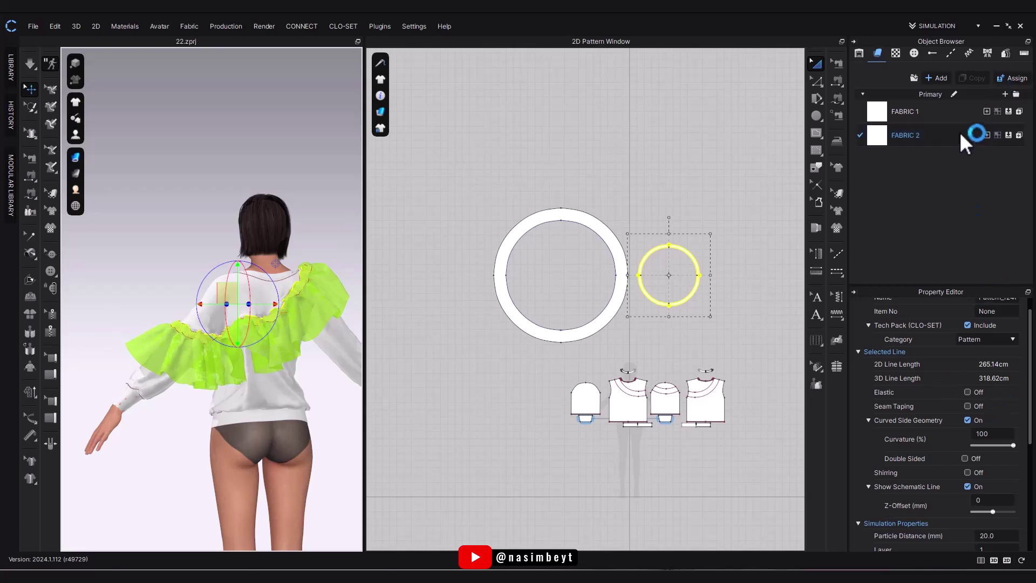
Return the narrow band to FABRIC 1 and simulate, adjusting the ruffle at the avatar's shoulder.
key("space")
right_click_drag(183, 437, 299, 439)
left_click(142, 259)
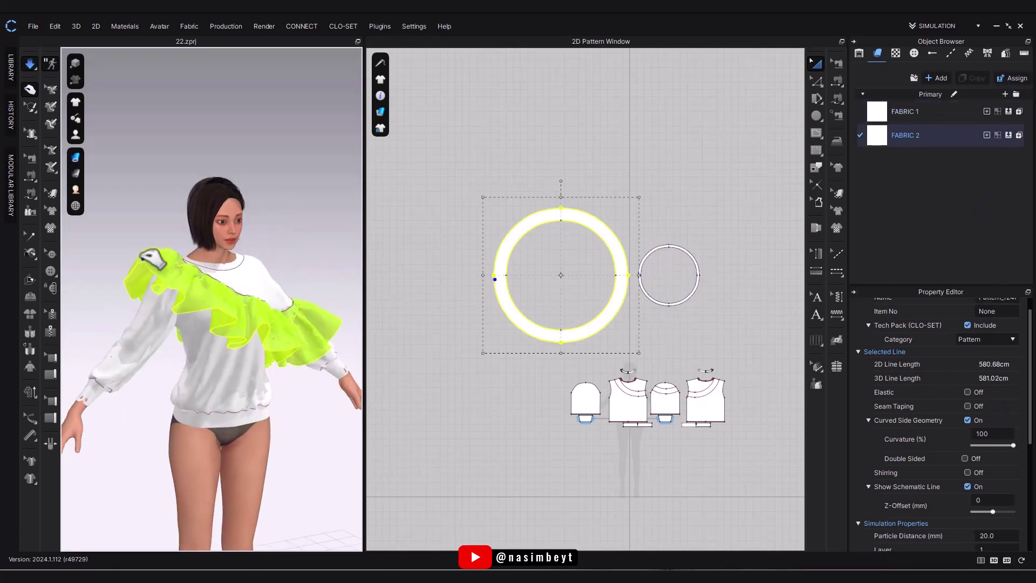
left_click(746, 319)
Copy FABRIC 1 as a new fabric and set its physical property preset to Trim_Full_Grain_Leather.
left_click(932, 111)
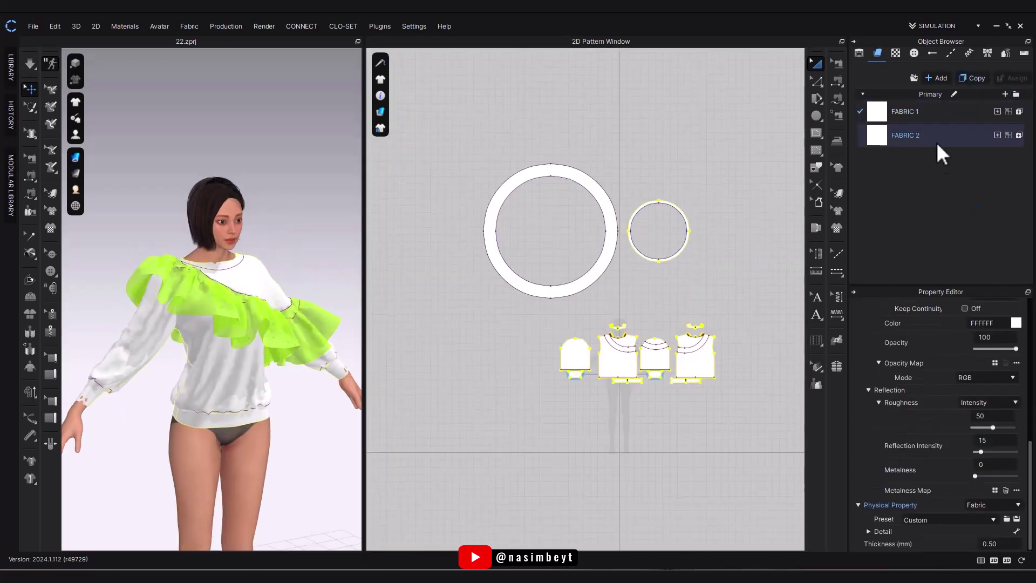
left_click(971, 77)
left_click(965, 519)
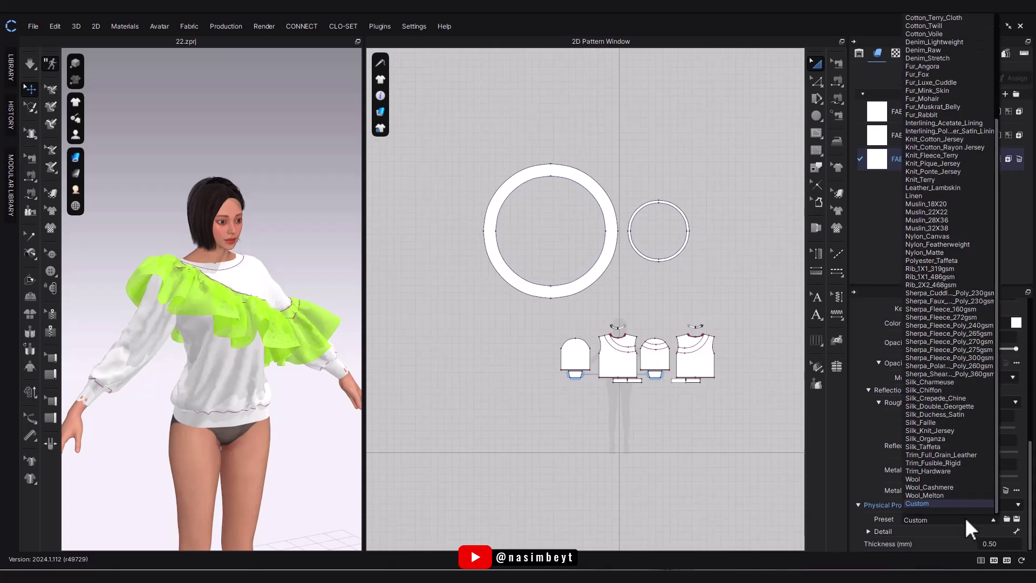
left_click(940, 455)
Assign FABRIC 3 to the front and back neckbands and simulate.
left_click(618, 327)
left_click(695, 326, "shift")
left_click(1009, 159)
key("space")
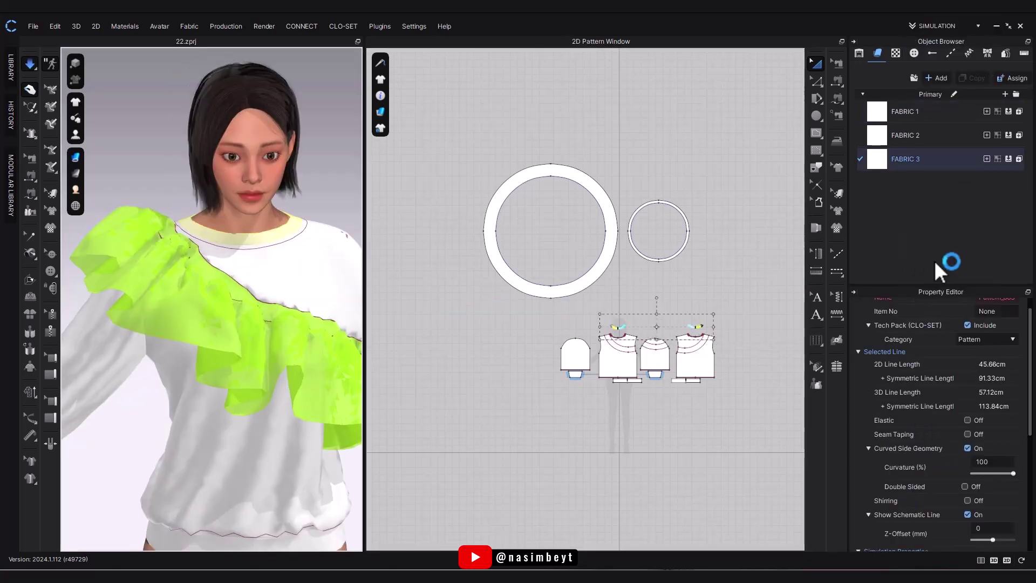
Assign FABRIC 2 to the front and back neckbands.
left_click_drag(739, 306, 591, 339)
left_click(1009, 135)
left_click(532, 329)
scroll(324, 346, "down", 3)
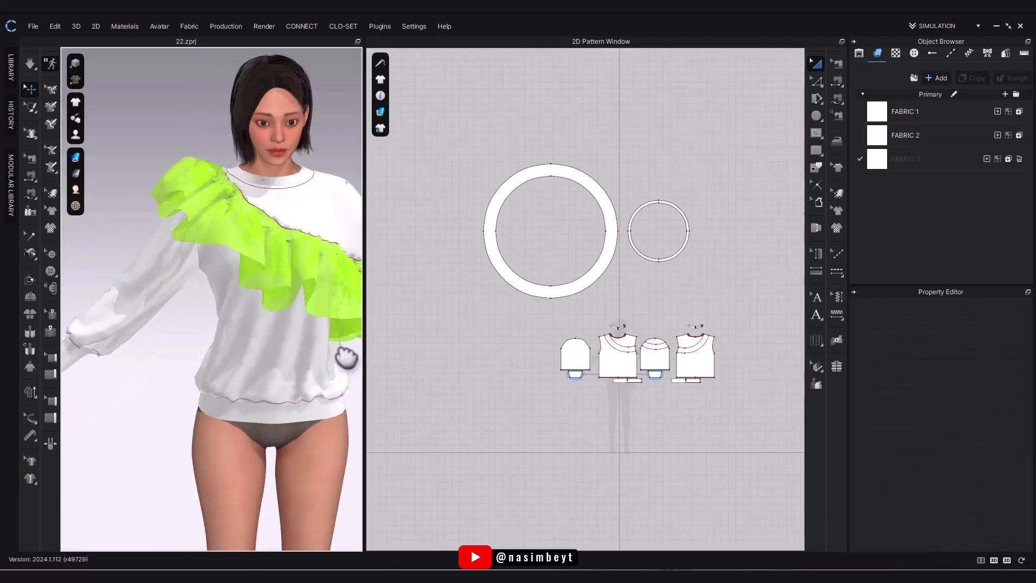
middle_click_drag(348, 356, 378, 330)
Assign FABRIC 2 to the cuffs and hem bands and simulate the garment.
left_click_drag(542, 364, 729, 397)
left_click(1008, 135)
key("space")
right_click_drag(227, 475, 345, 469)
Move both cuffs downward and lengthen the two sleeves by lowering their bottom edges.
scroll(208, 488, "down", 3)
scroll(456, 366, "up", 5)
left_click(499, 324)
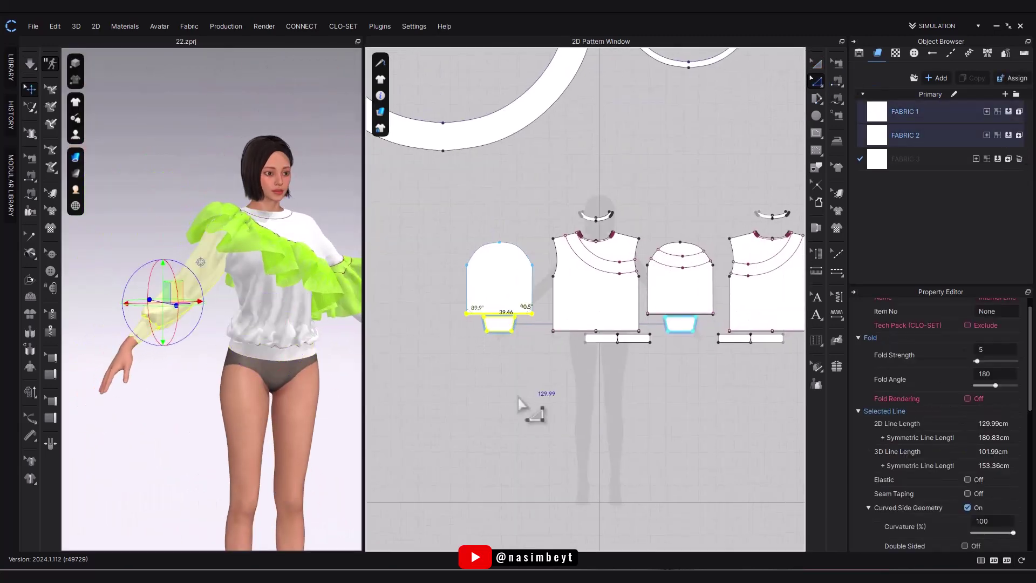
left_click_drag(704, 335, 705, 359)
left_click(650, 422)
left_click(521, 320)
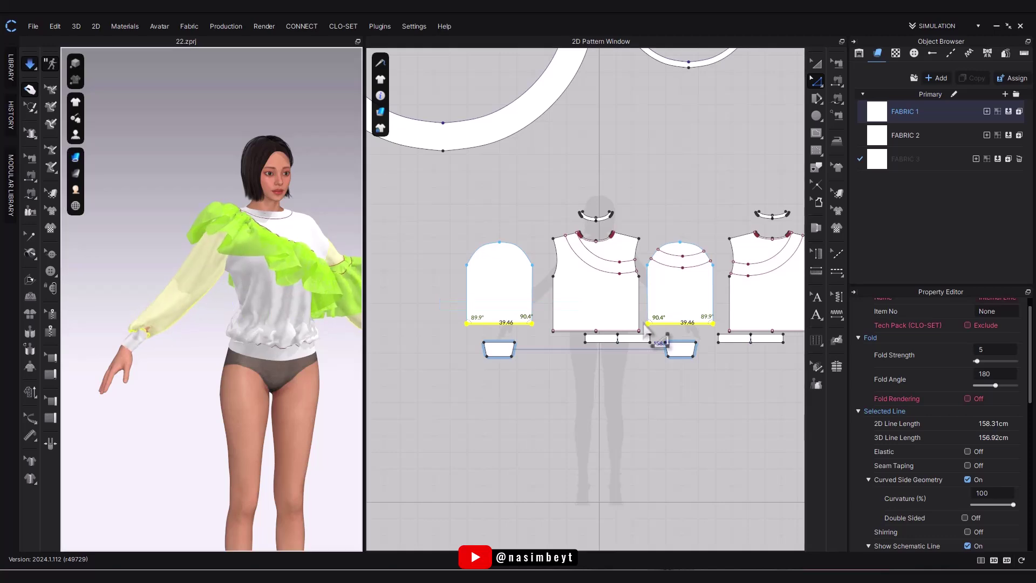
Simulate the lengthened sleeves, adjusting the cuff at the avatar's wrist.
left_click(135, 334)
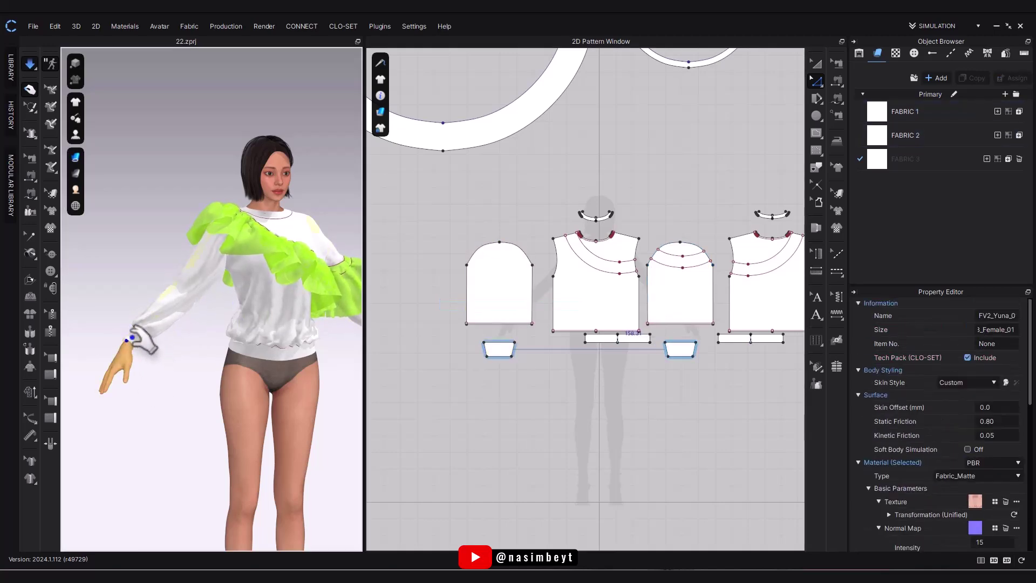
left_click(139, 345)
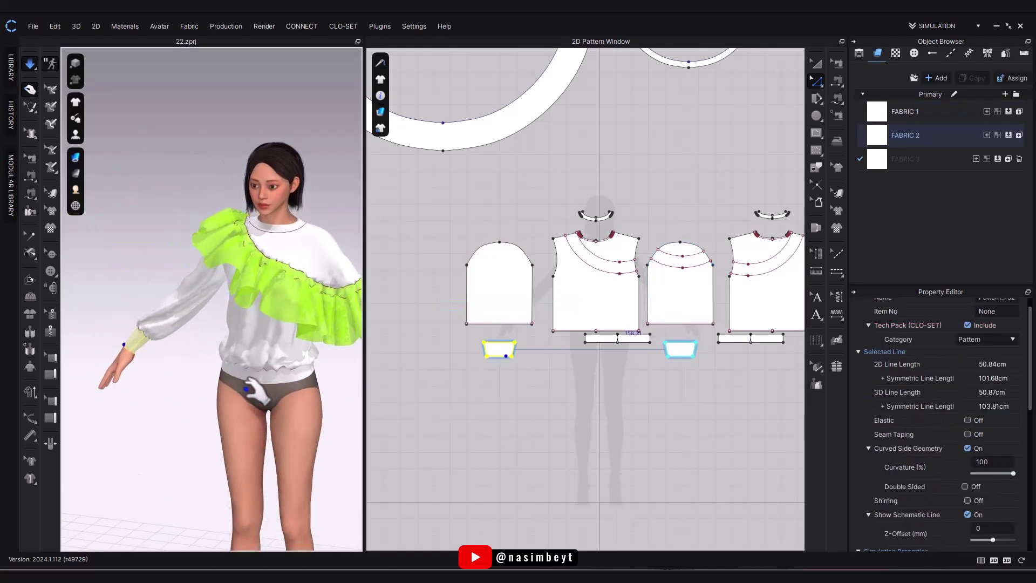
key("space")
Assign FABRIC 2 to the front bodice and simulate.
left_click(728, 164)
scroll(728, 163, "down", 5)
middle_click_drag(728, 163, 653, 286)
key("a")
left_click(587, 360)
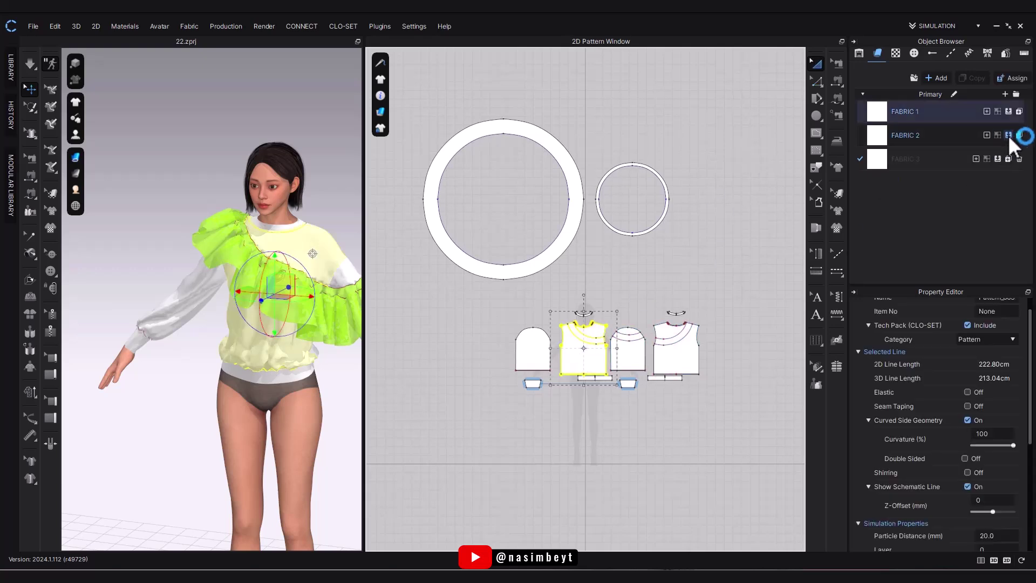
left_click(1009, 136)
key("space")
mouse_move(235, 369)
right_mouse_down()
mouse_move(330, 362)
mouse_move(141, 384)
mouse_move(245, 368)
right_mouse_up()
key("space")
Assign FABRIC 2 to the back bodice and simulate.
left_click(677, 356)
left_click(1009, 137)
key("space")
right_click_drag(332, 319, 200, 241)
key("space")
left_click(271, 310)
Return the bodice to FABRIC 1 and simulate, adjusting the ruffle at the shoulder.
left_click(586, 356)
left_click(1009, 112)
key("space")
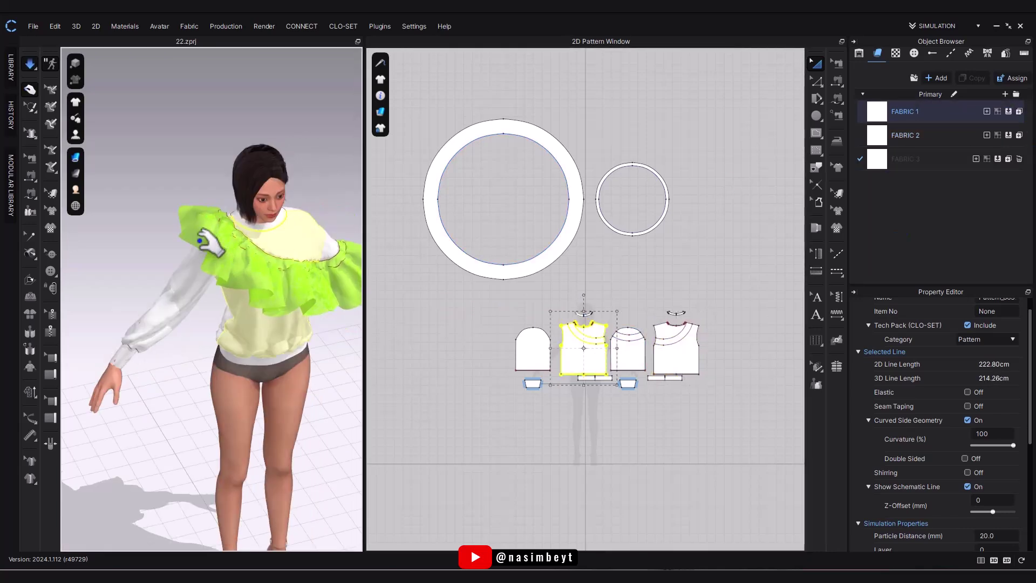
left_click(179, 230)
right_click_drag(324, 322, 353, 309)
Assign FABRIC 3 to the narrow band.
left_click(626, 234)
left_click(998, 159)
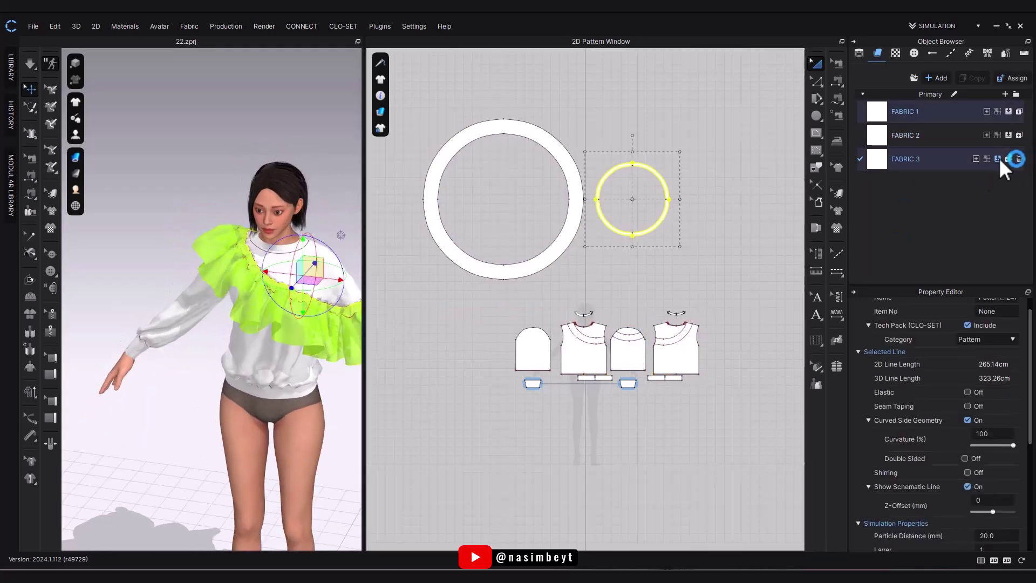
right_click_drag(310, 278, 239, 318)
Cut and sew the front, sleeve and back patterns along both continuous design lines.
scroll(626, 309, "up", 3)
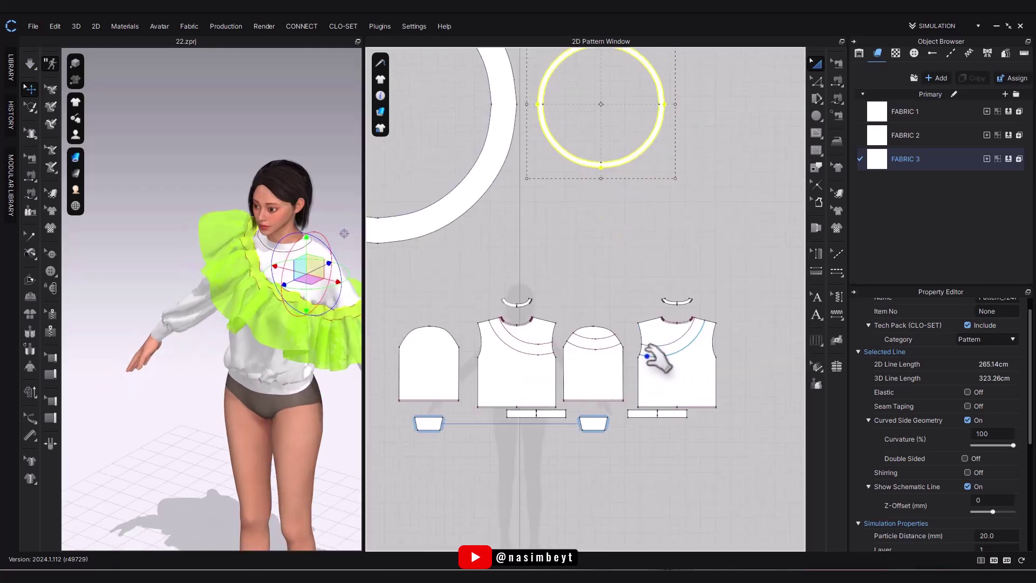
left_click(544, 344)
right_click(663, 356)
left_click(726, 213)
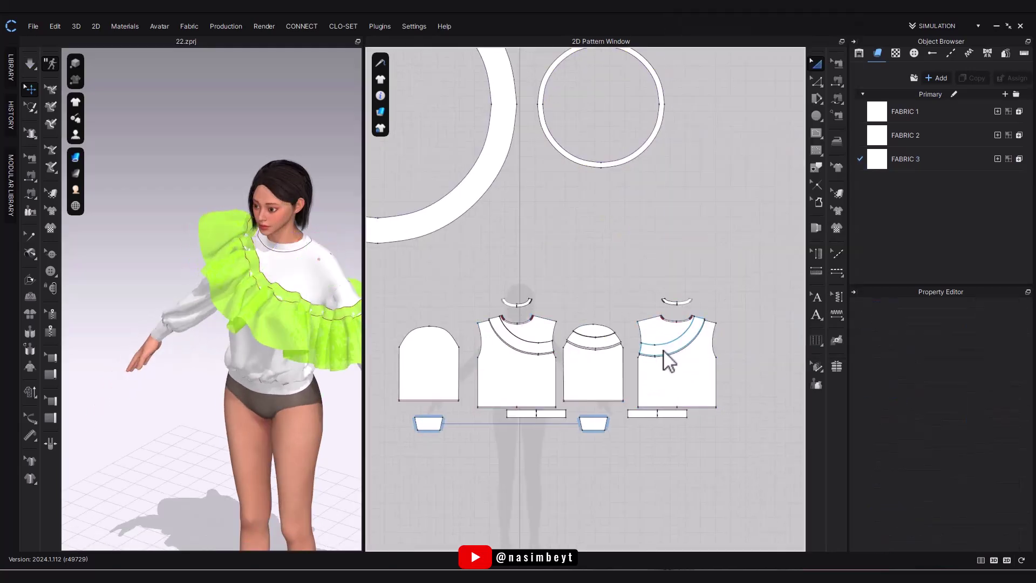
Change the narrow band's fabric back from FABRIC 3 to FABRIC 1.
left_click(653, 135)
left_click(1009, 135)
left_click(663, 207)
right_click_drag(294, 319, 337, 339)
middle_click_drag(771, 143, 796, 148)
Spread the cut pieces apart by moving the upper yokes with the neckbands, and the middle strips, upward from the bodice and sleeve.
left_click(561, 334)
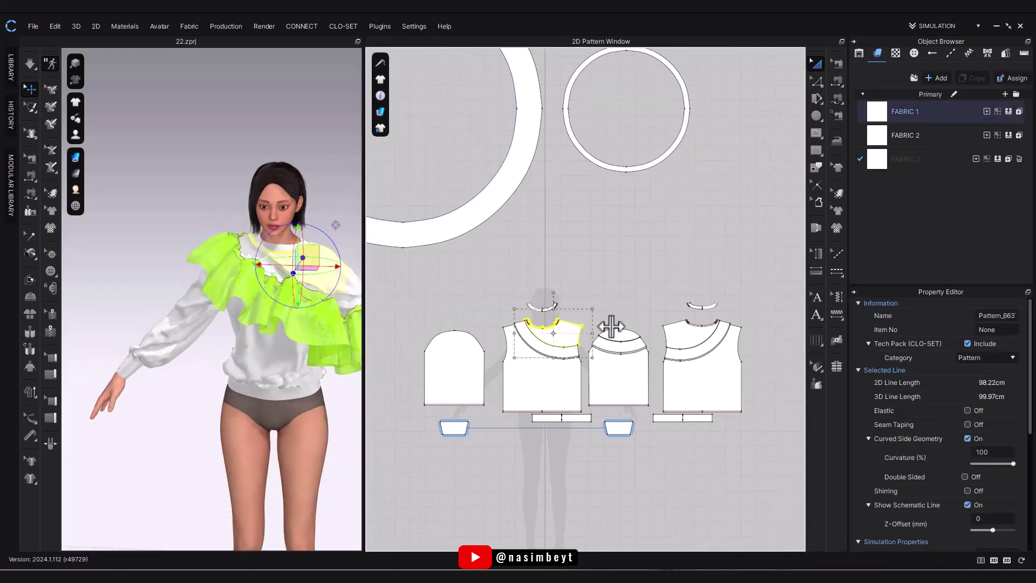
left_click(614, 333, "shift")
left_click(681, 334, "shift")
left_click(695, 306, "shift")
left_click_drag(581, 297, 580, 296, "shift")
left_click(565, 352)
left_click(621, 347, "shift")
left_click_drag(681, 350, 681, 339, "shift")
left_click(730, 269)
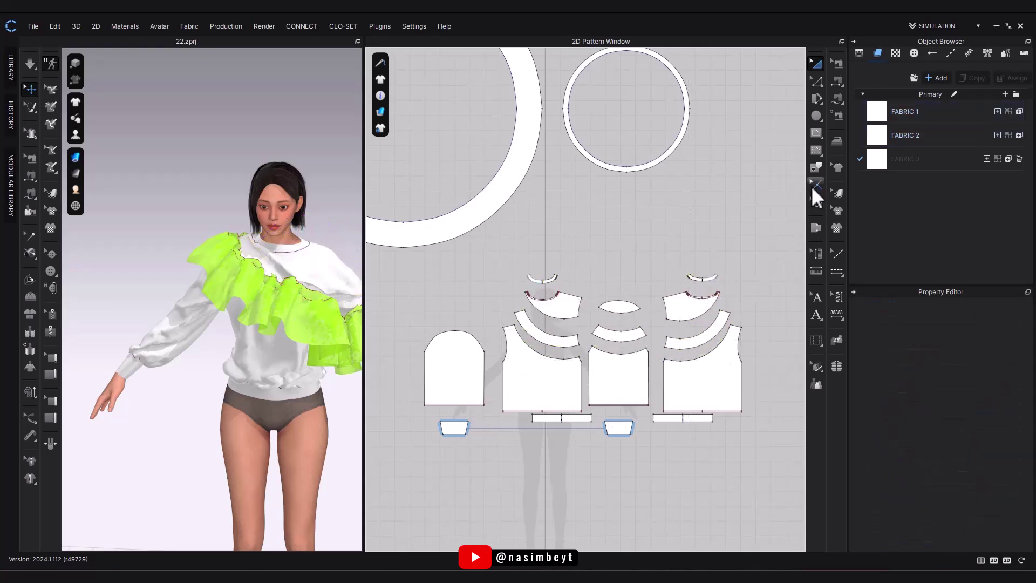
Sew the outer ring's inner edge along the lower edges of the middle strips and the narrow band's inner edge along their upper edges.
left_click(837, 98)
scroll(551, 229, "down", 2)
middle_click_drag(552, 229, 599, 293)
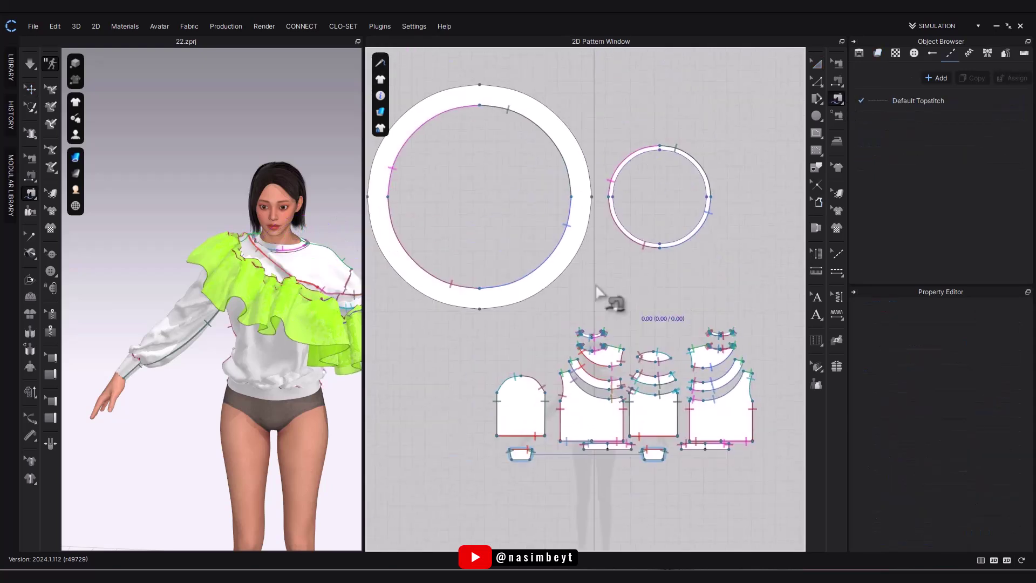
left_click(623, 400)
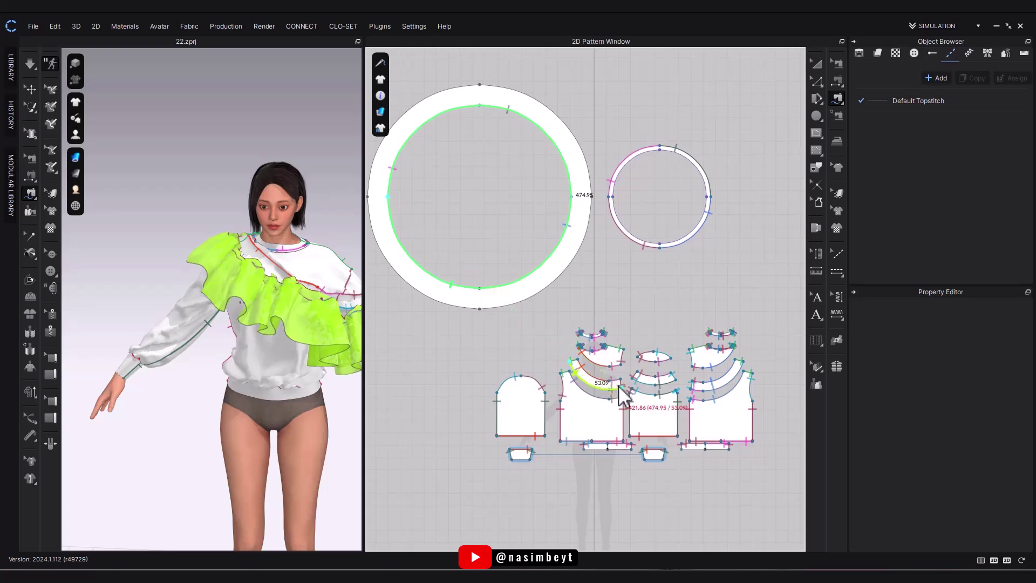
left_click(691, 393)
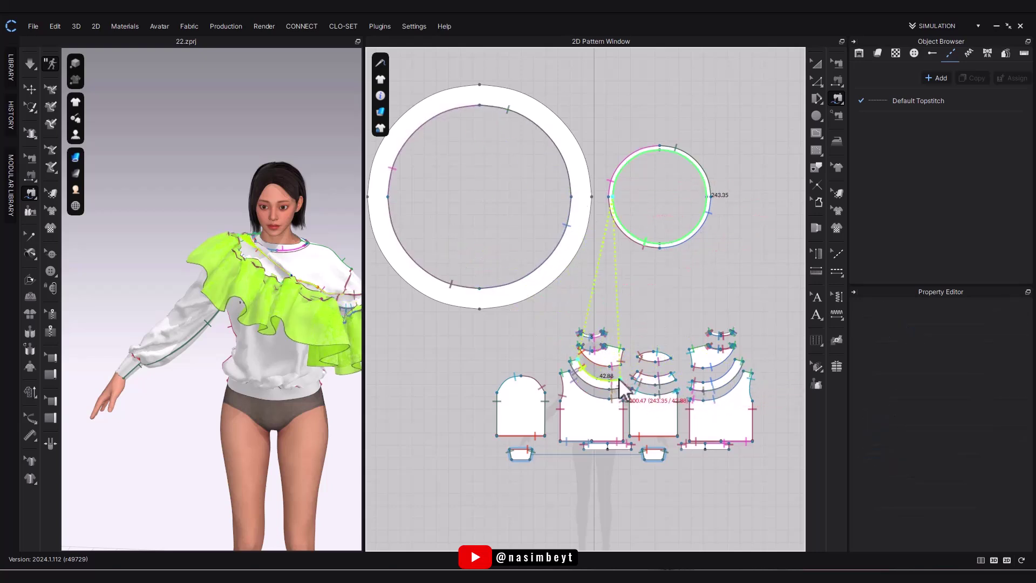
left_click(694, 381)
left_click(736, 361)
key("Return")
Simulate the re-sewn garment, pulling the front bodice down slightly at the side.
key("space")
left_click_drag(226, 323, 228, 336)
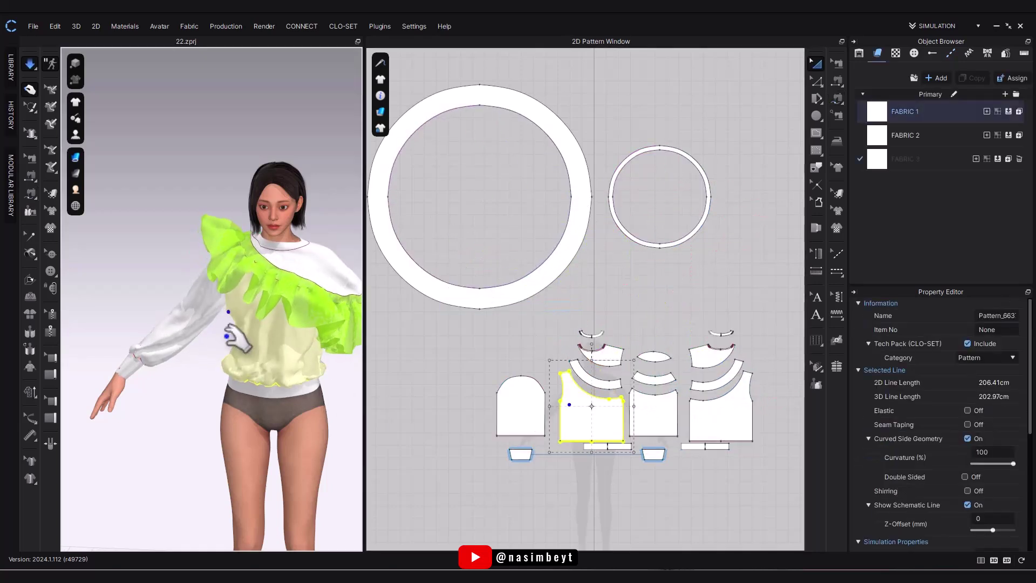
right_click_drag(228, 336, 249, 369)
Check the physical property presets of FABRIC 1, FABRIC 2 and FABRIC 3.
left_click(837, 98)
left_click(816, 64)
left_click(877, 53)
left_click(885, 109)
scroll(921, 446, "down", 10)
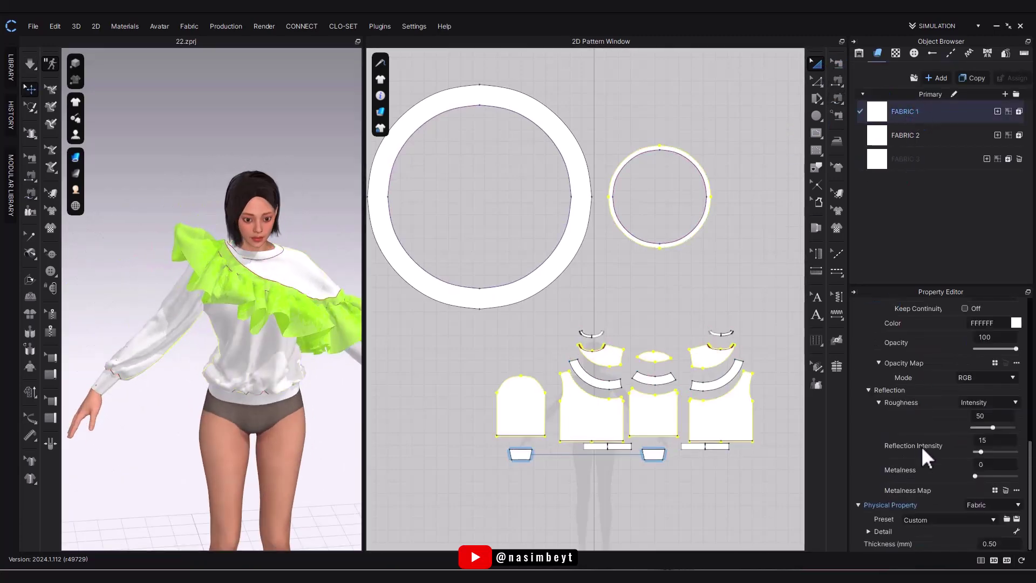
left_click(939, 520)
left_click(707, 291)
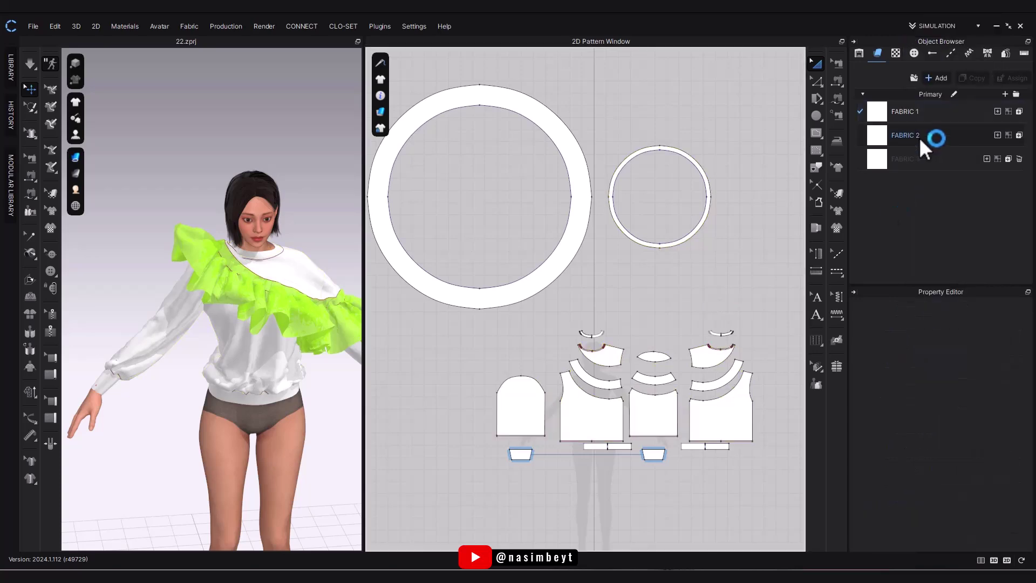
left_click(921, 139)
left_click(925, 163)
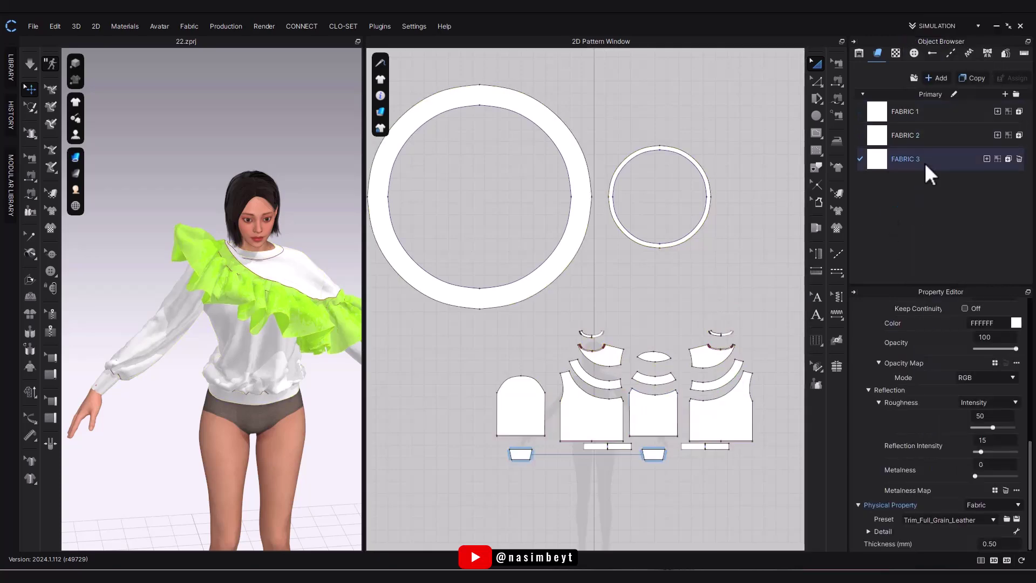
Simulate the garment and pull the ruffle into place around the back and the shoulder.
left_click(675, 245)
key("8")
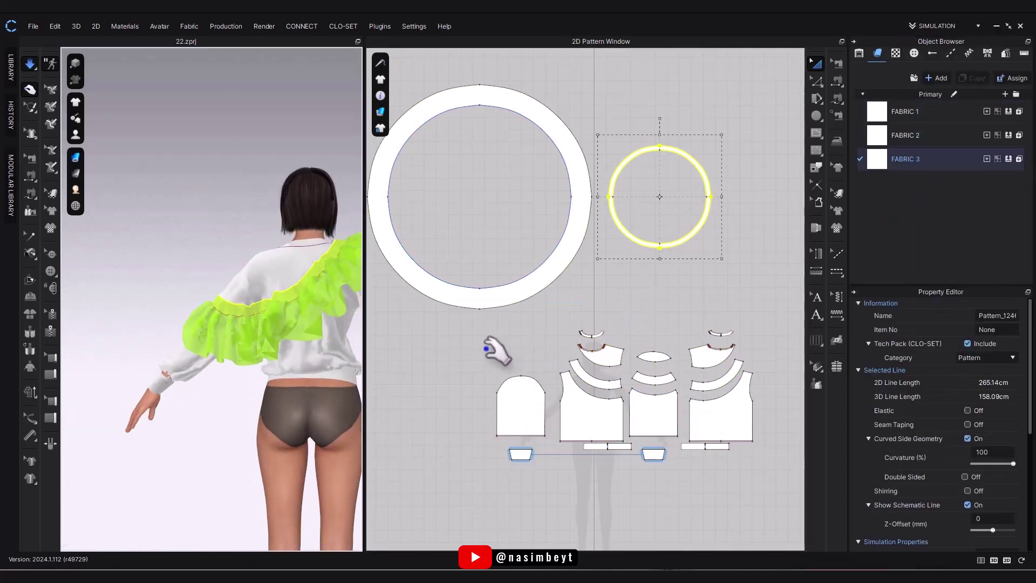
key("space")
left_click(998, 159)
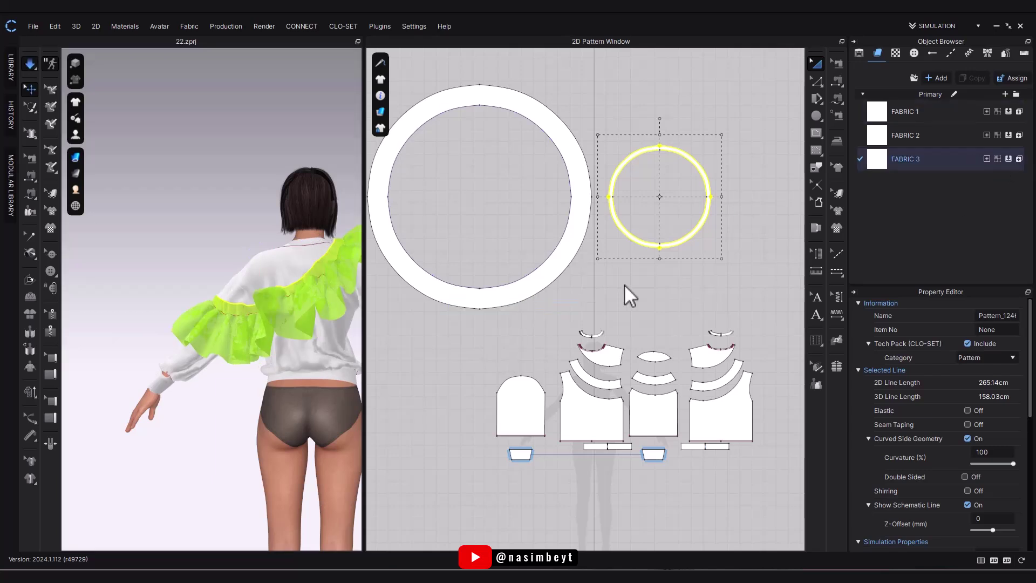
middle_click_drag(345, 319, 246, 334)
left_click(309, 315)
right_click_drag(354, 365, 232, 334)
left_click(236, 273)
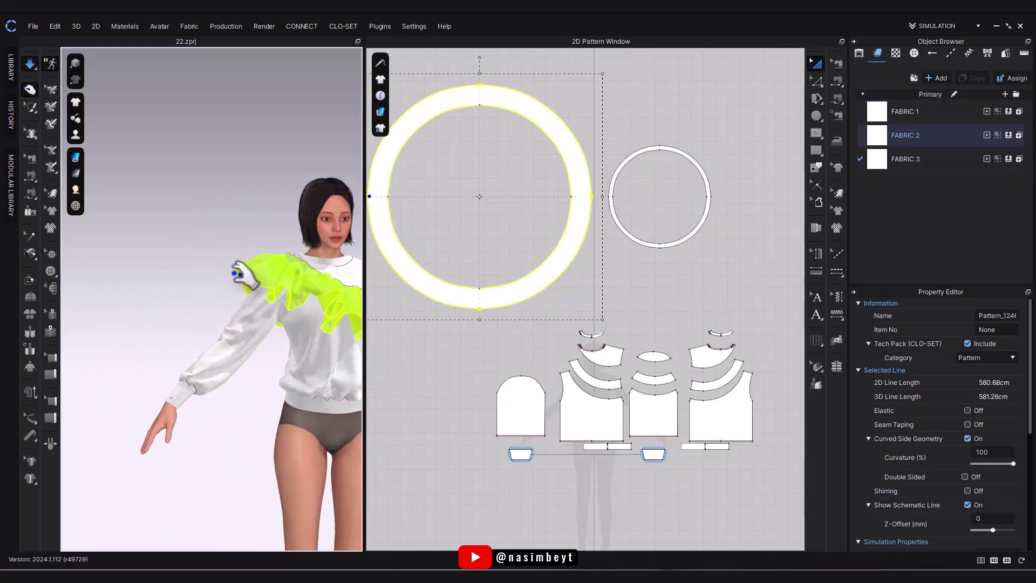
right_click_drag(237, 279, 181, 336)
key("space")
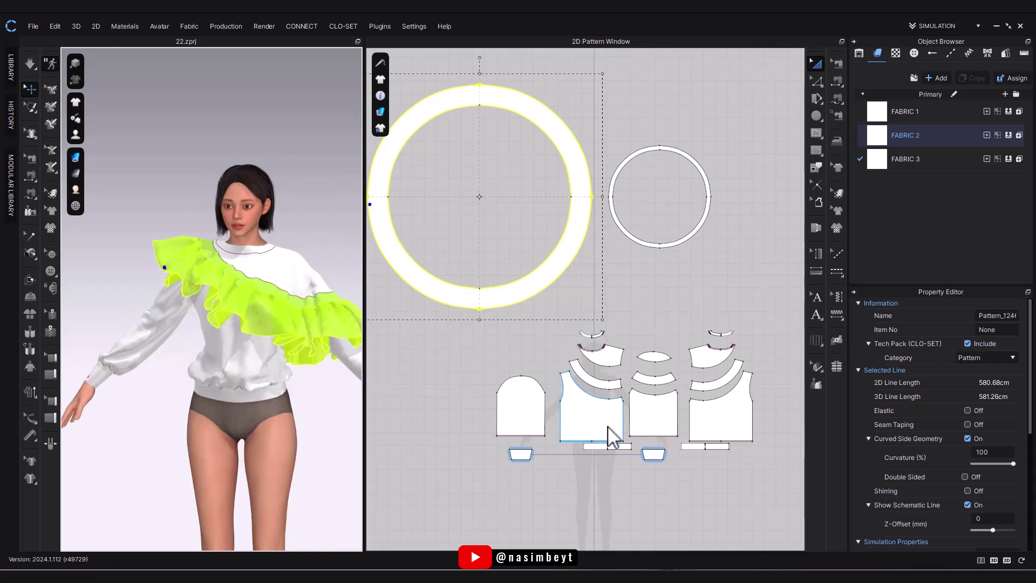
Deactivate the large ring and the narrow band, and hide both in the 3D view.
right_click(656, 258)
left_click(695, 410)
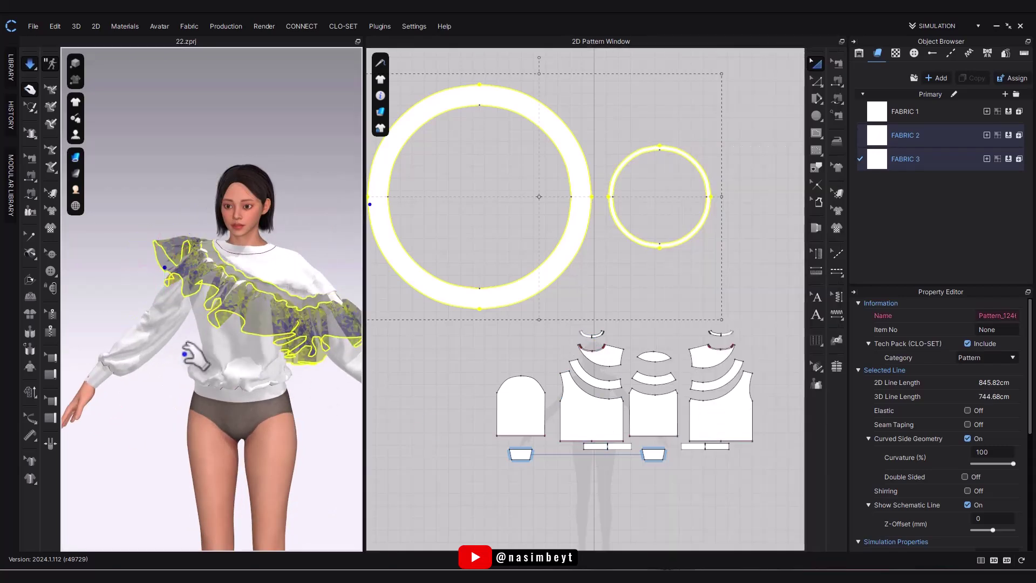
right_click(519, 288)
left_click(552, 536)
Simulate the sweatshirt without the rings, adjusting the drape at the sleeve.
left_click(150, 297)
right_click_drag(151, 297, 178, 317)
key("space")
Assign FABRIC 1 to the middle strips and simulate the sweatshirt.
left_click(602, 382)
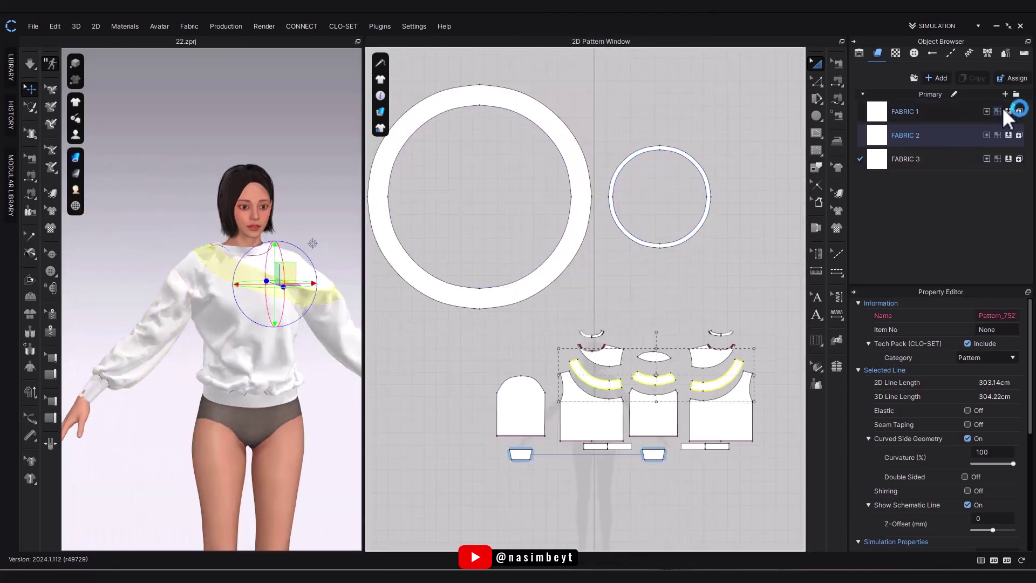
left_click(1020, 110)
left_click(776, 178)
key("space")
left_click(335, 323)
scroll(485, 339, "down", 4)
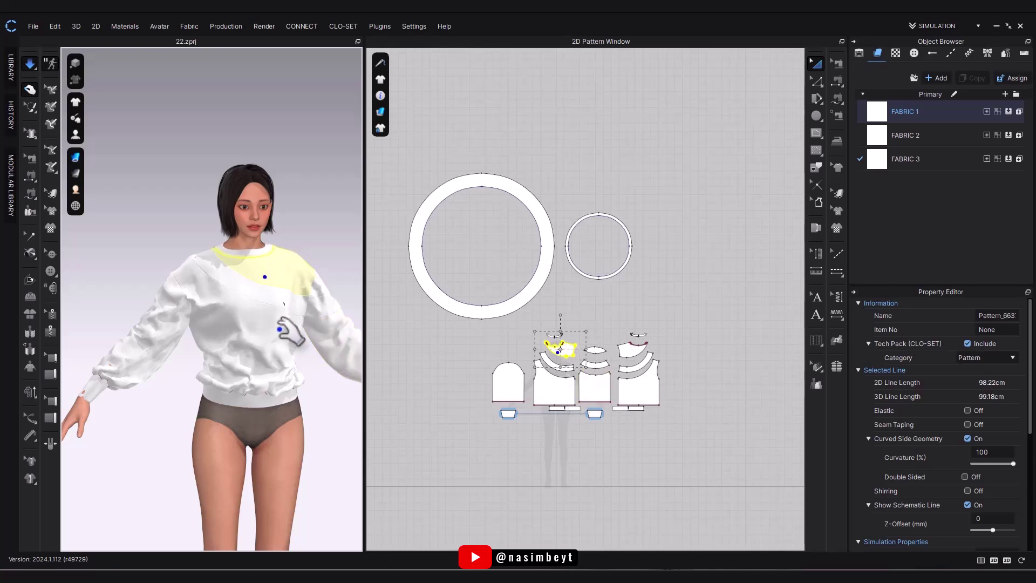
key("space")
Set the particle distance of all the sweatshirt pieces to 5 mm and let them drape.
key("ctrl+a")
scroll(960, 424, "down", 3)
left_click(1005, 452)
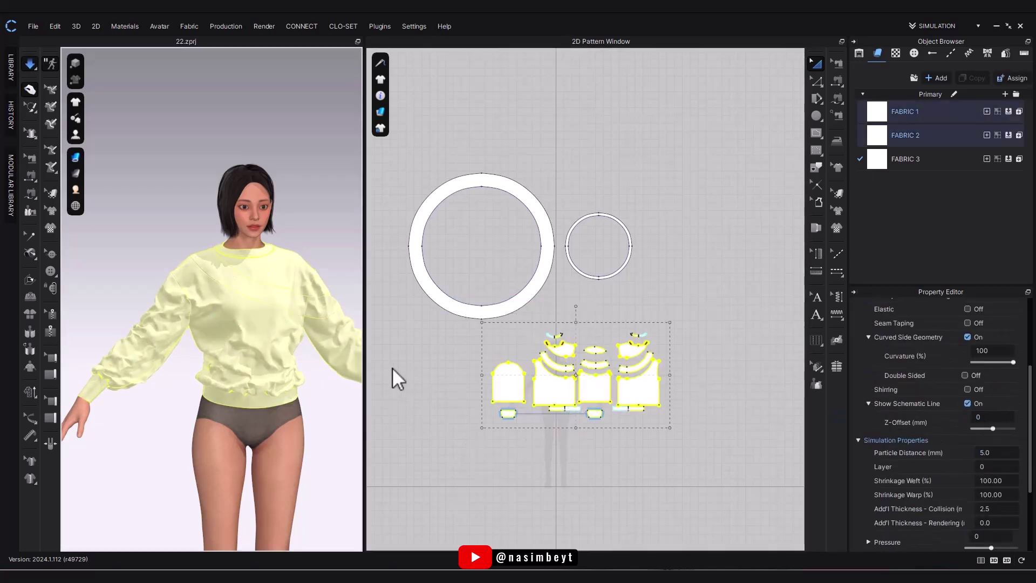
right_click_drag(251, 428, 320, 435)
key("space")
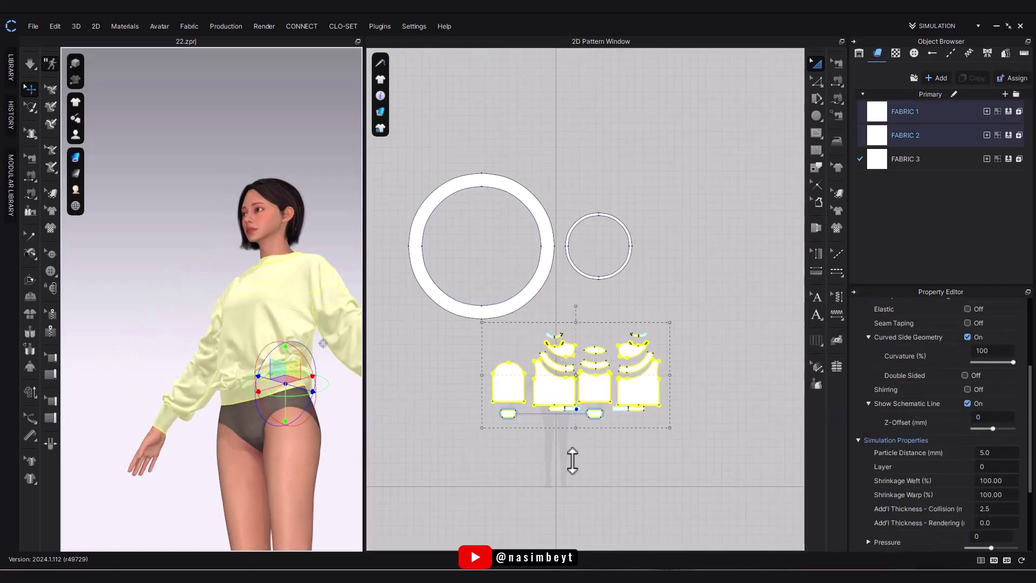
Assign FABRIC 1 to the hem bands and cuffs.
left_click_drag(478, 439, 673, 404)
left_click(1019, 111)
key("space")
left_click(649, 384)
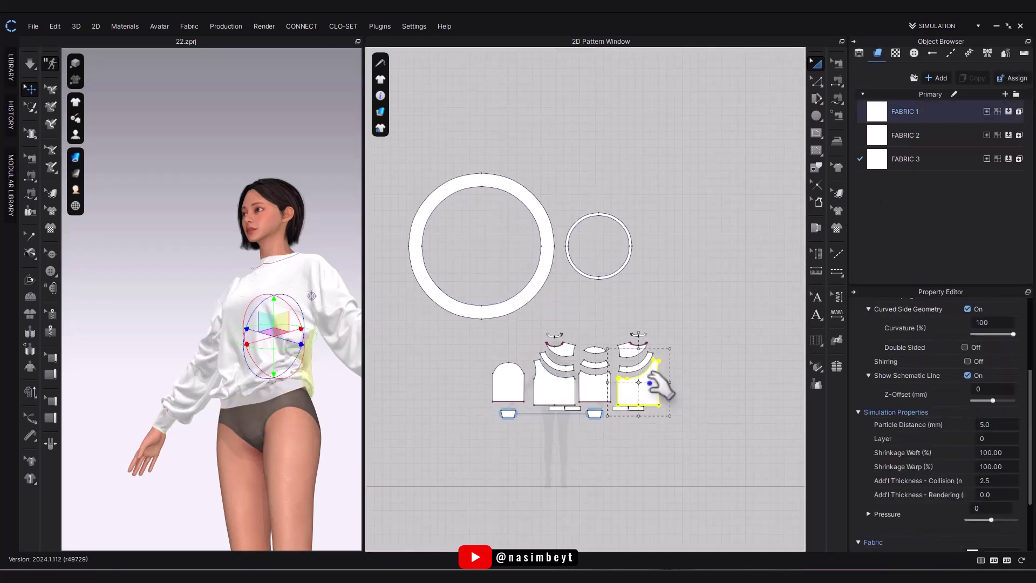
left_click(637, 409)
left_click(638, 440)
Pull the hem band down over the hips at the side and back while simulating.
left_click_drag(312, 401, 313, 412)
right_click_drag(317, 415, 377, 440)
left_click(205, 412)
right_click_drag(230, 417, 232, 371)
left_click(215, 393)
key("space")
key("space")
left_click(213, 369)
left_click(215, 367)
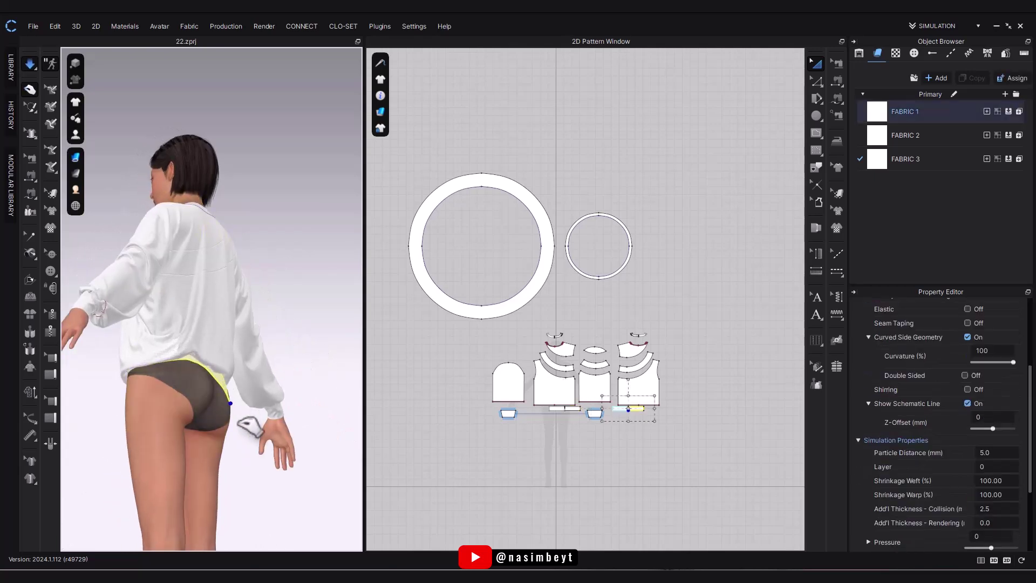
left_click_drag(231, 398, 227, 399)
left_click(197, 405)
right_click_drag(196, 405, 2, 395)
Simulate the sweatshirt and pull the front bodice downward from the front view.
middle_click_drag(308, 395, 257, 366)
right_click_drag(264, 368, 293, 323)
key("space")
left_click_drag(244, 209, 238, 243)
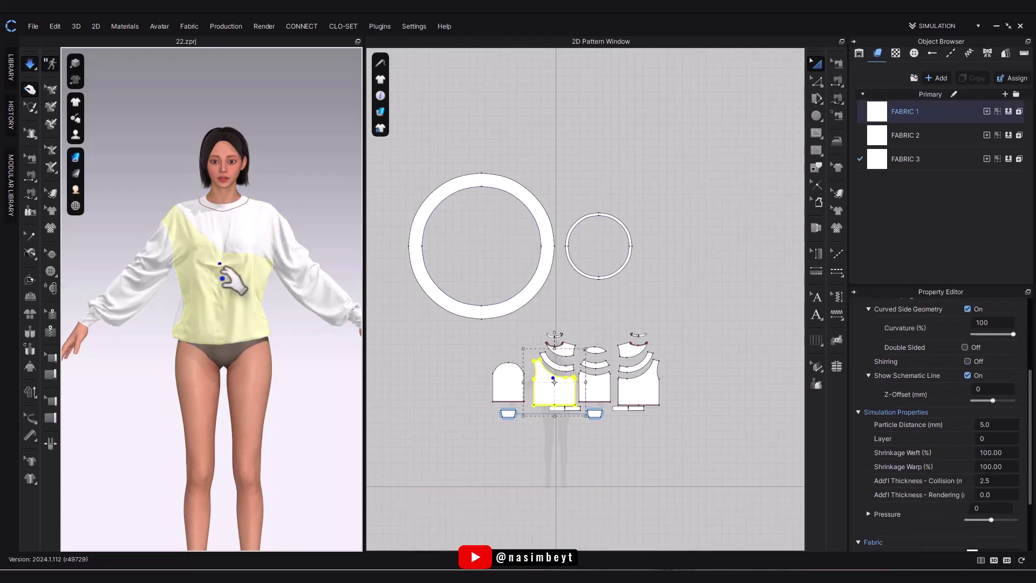
Try the (Default_for_Simulation) and (Default_v5.2) physical property presets on FABRIC 1.
left_click(923, 120)
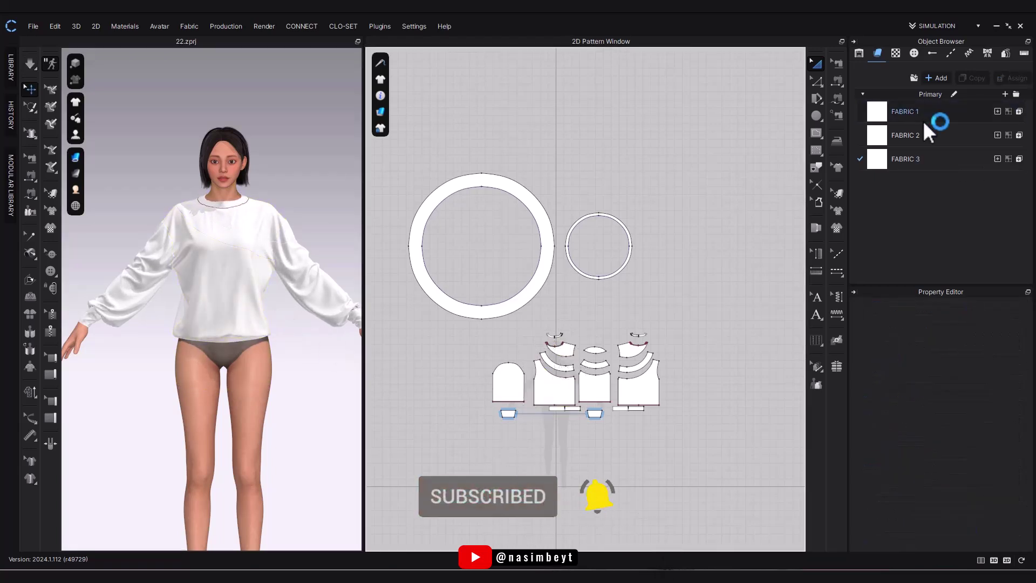
scroll(952, 475, "down", 10)
left_click(954, 522)
left_click(952, 17)
key("space")
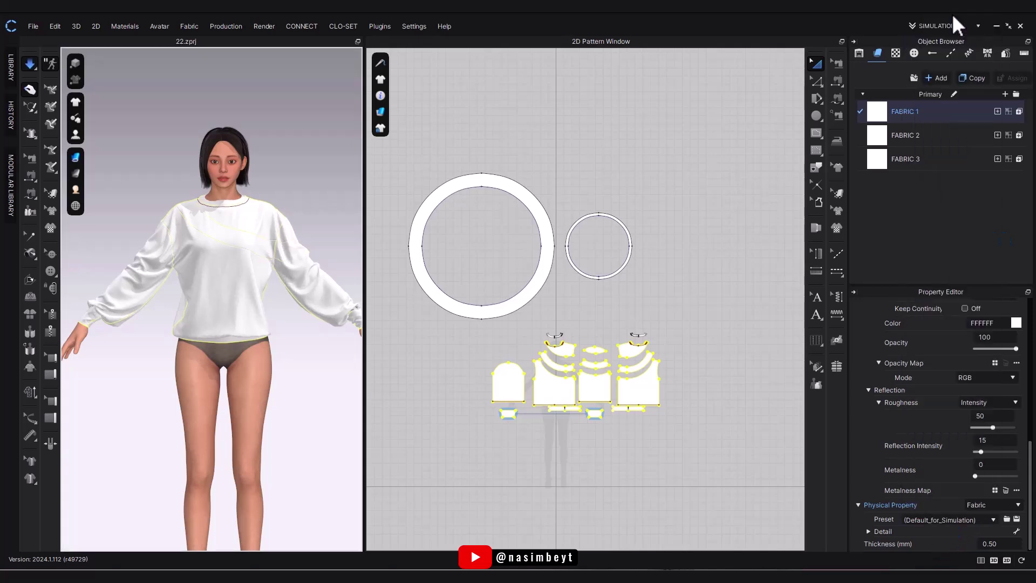
left_click(944, 520)
left_click(943, 27)
Set the physical property preset of FABRIC 1 to Cotton_Heavy_Twill and let the garment drape.
left_click(950, 520)
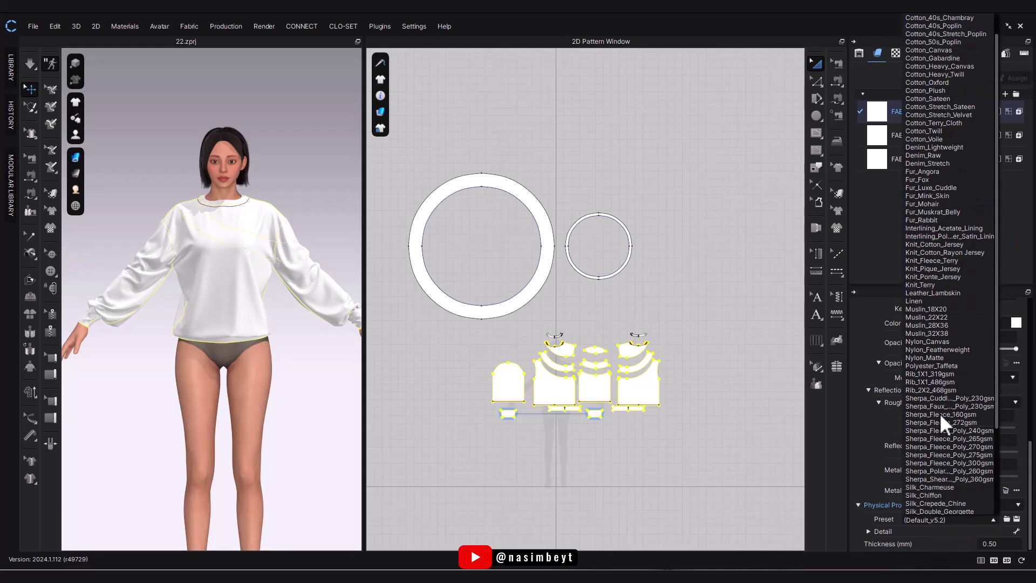
left_click(955, 74)
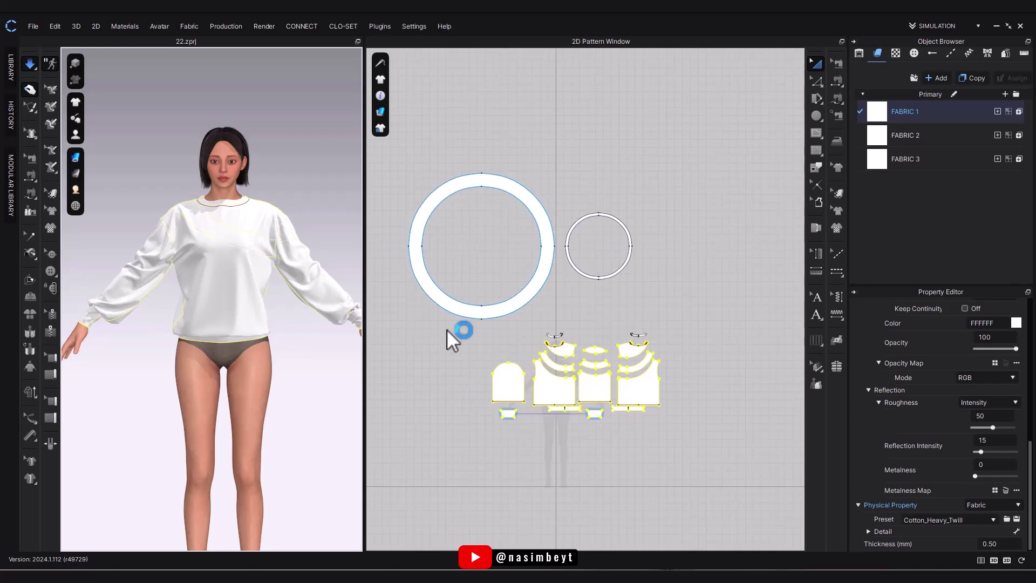
right_click_drag(285, 429, 765, 431)
key("space")
Freeze all the sweatshirt pieces, leaving out the two rings.
left_click_drag(478, 456, 693, 319)
right_click(647, 387)
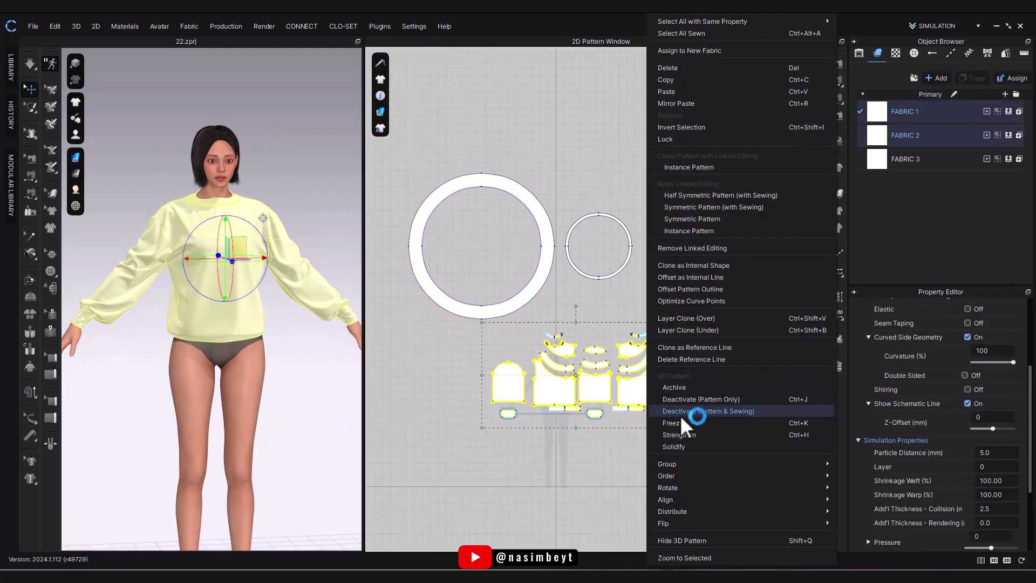
left_click(682, 421)
Reactivate the large ring and the narrow band, and show both in the 3D view again.
left_click_drag(689, 151, 396, 326)
right_click(494, 312)
left_click(537, 405)
right_click(513, 306)
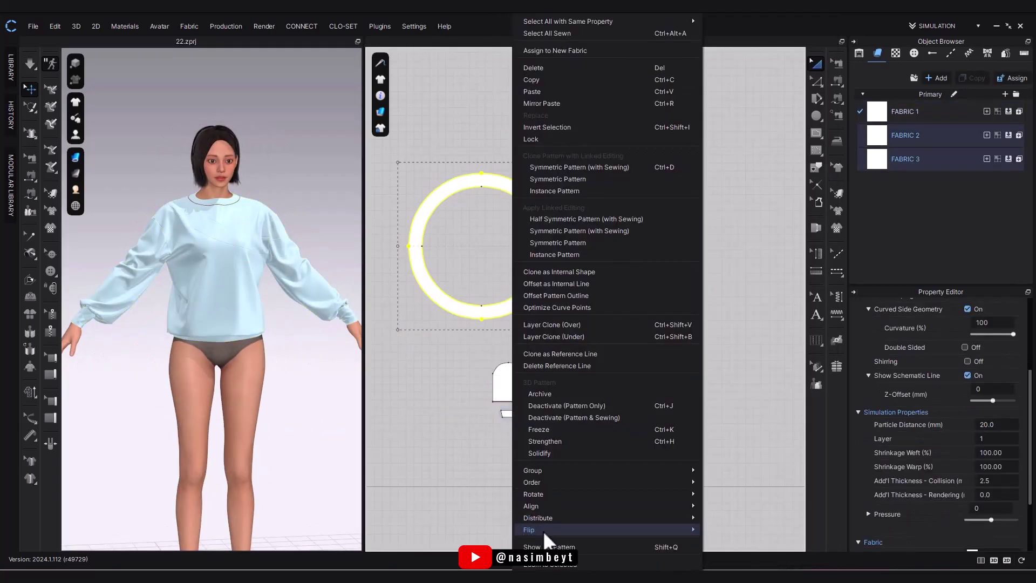
left_click(541, 545)
left_click(536, 476)
key("space")
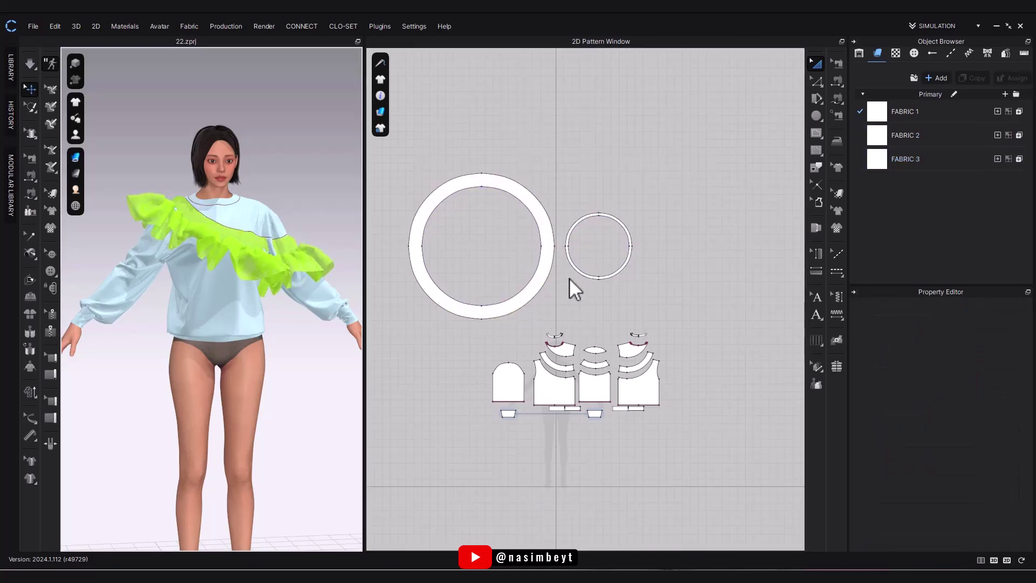
Strengthen the narrow band and simulate it, checking the drape from the side and back.
right_click(589, 278)
left_click(621, 405)
key("space")
right_click_drag(323, 386, 232, 399)
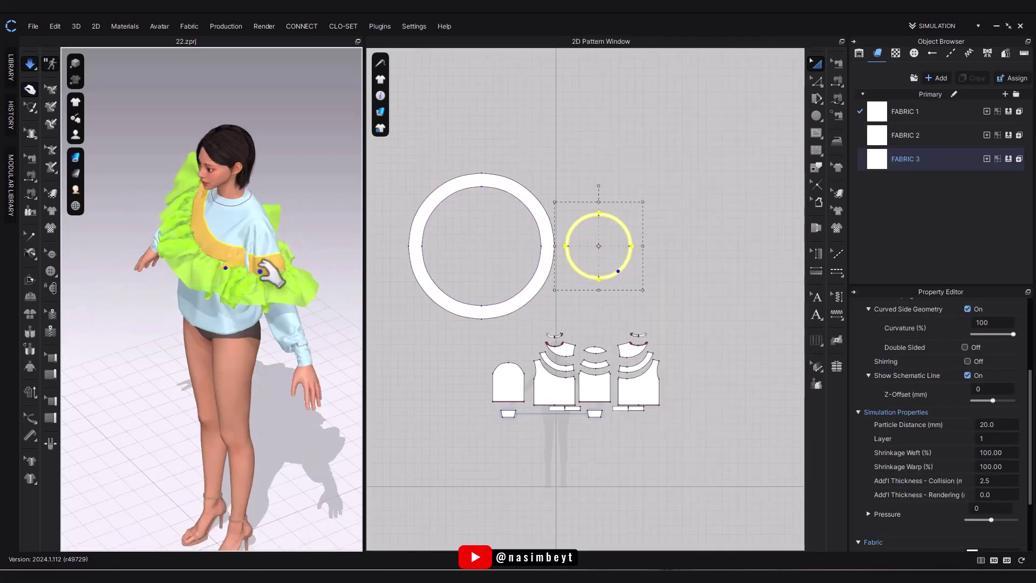
right_click_drag(270, 275, 107, 248)
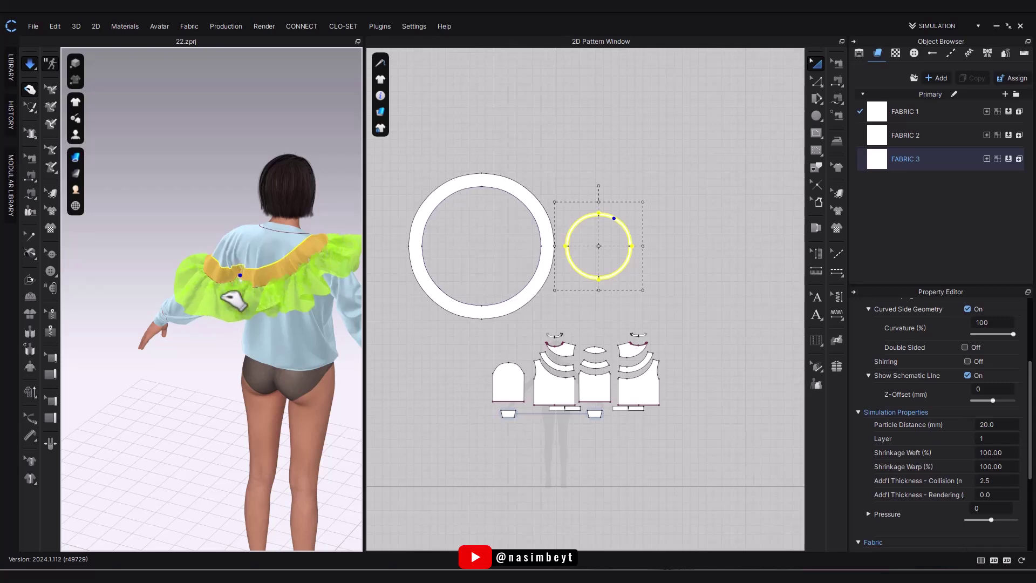
right_click_drag(186, 317, 316, 364)
Unfreeze the front and back middle strips and run the simulation briefly.
left_click(642, 365)
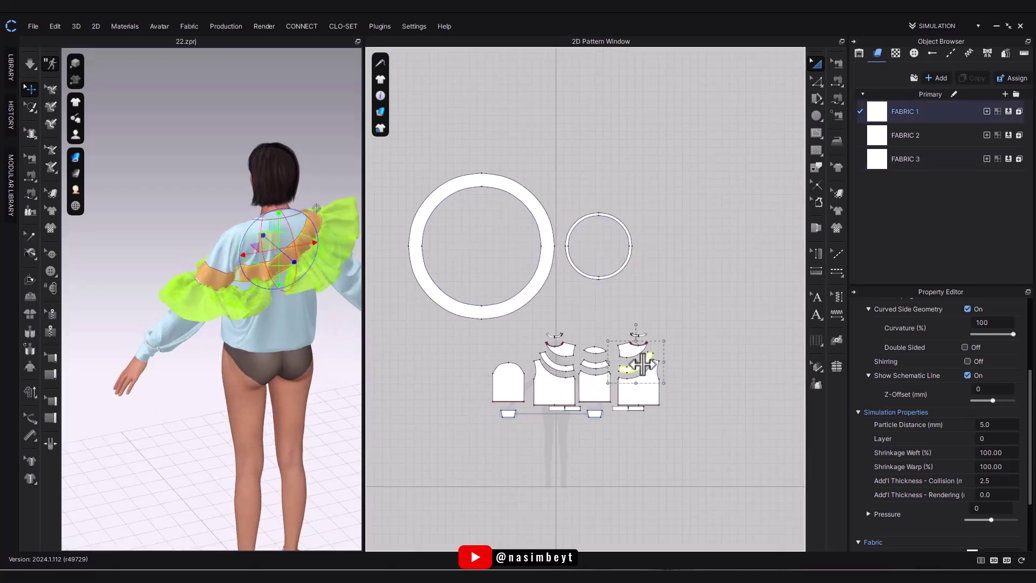
left_click(570, 368, "shift")
right_click(570, 368)
left_click(603, 415)
key("space")
key("space")
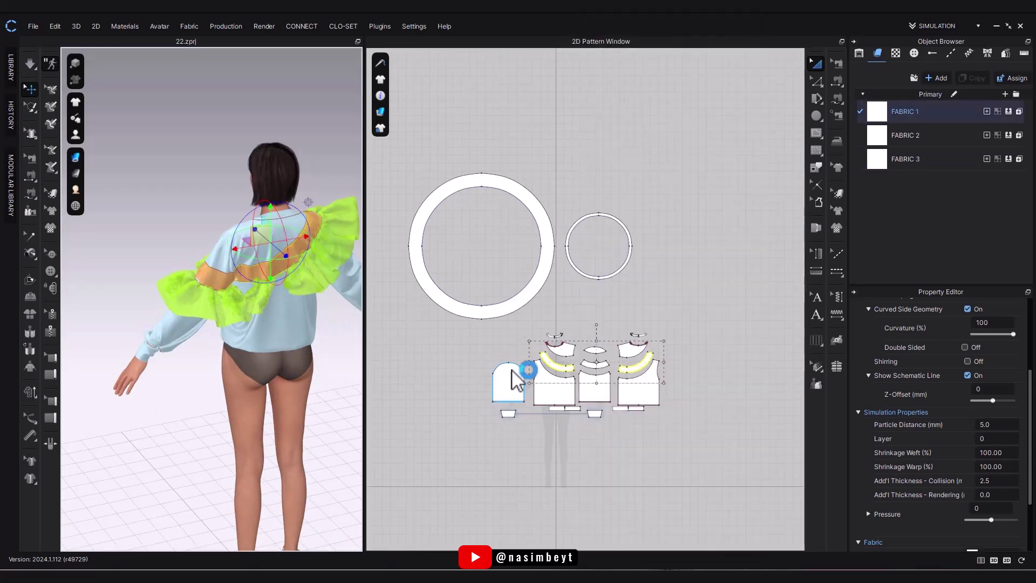
Set the layer of both rings to 0 and their particle distance to 10 mm.
left_click_drag(391, 148, 674, 324)
left_click(1001, 441)
type("0")
key("Return")
left_click(1002, 428)
type("10")
key("Return")
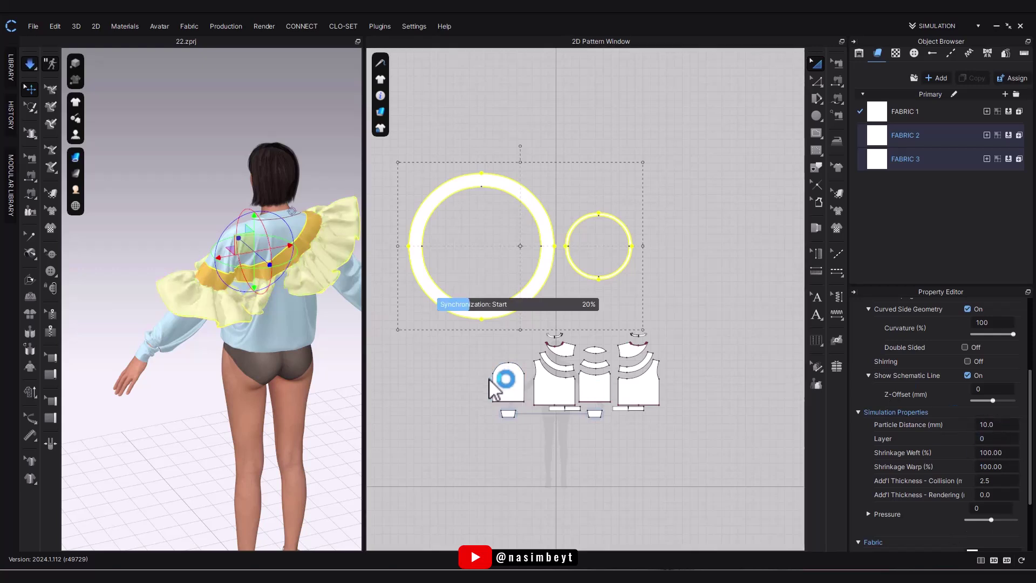
key("space")
Set the layer of the large ruffle ring to 1.
left_click(444, 187)
left_click(998, 438)
type("1")
key("Return")
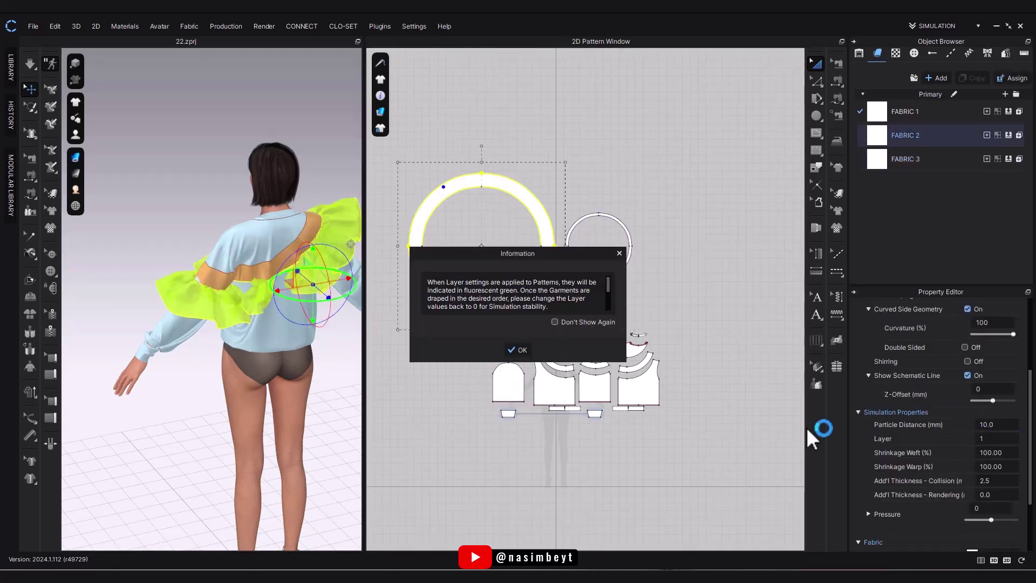
left_click(517, 350)
Strengthen the large ruffle ring and simulate it, checking the front closely.
right_click(523, 300)
left_click(585, 406)
key("space")
right_click_drag(245, 425, 303, 352)
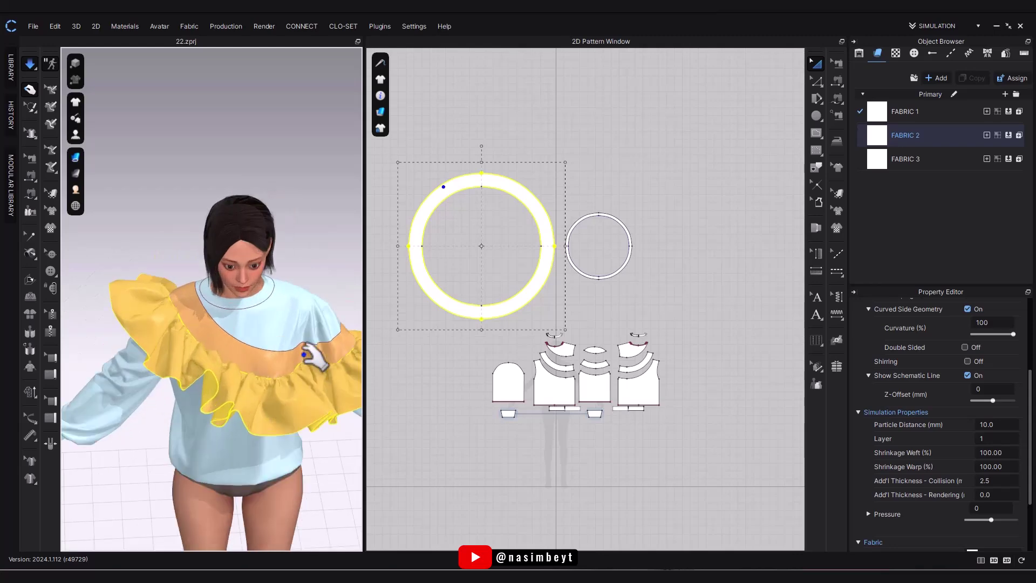
scroll(302, 353, "up", 4)
middle_click_drag(288, 366, 272, 311)
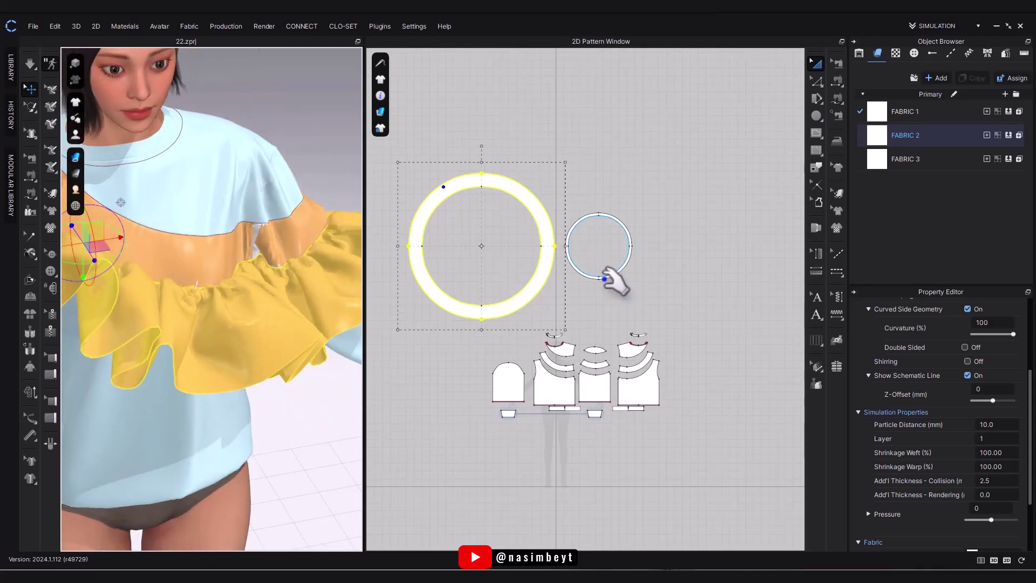
Widen the narrow band by scaling its inner edge down to a length of about 215 cm.
left_click(613, 277)
scroll(613, 259, "up", 5)
left_click_drag(695, 373, 685, 363)
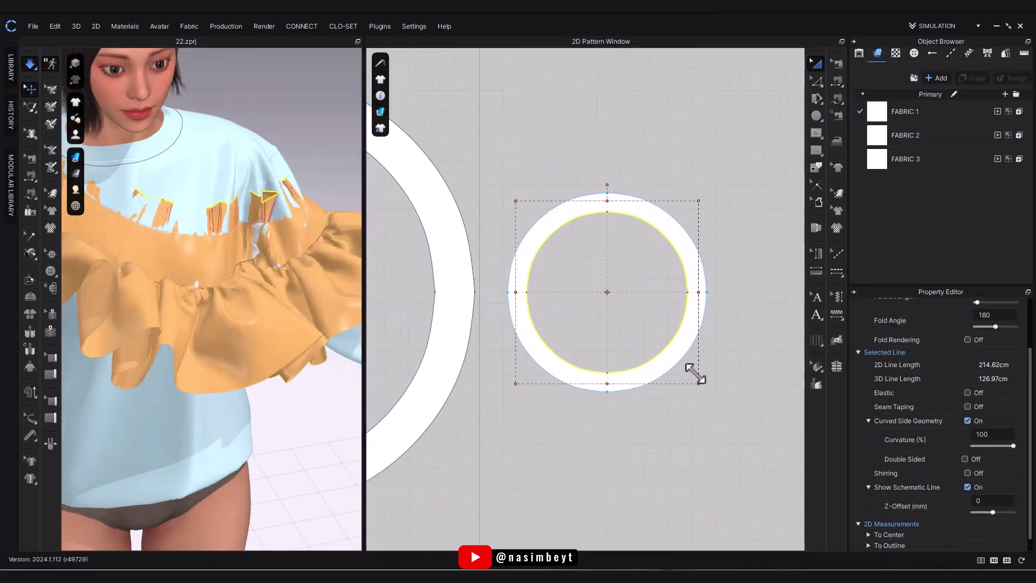
Scale the whole narrow band down to an outer edge length of about 217 cm and simulate.
right_click_drag(295, 362, 238, 336)
scroll(240, 338, "down", 3)
right_click_drag(280, 380, 246, 416)
left_click(696, 291)
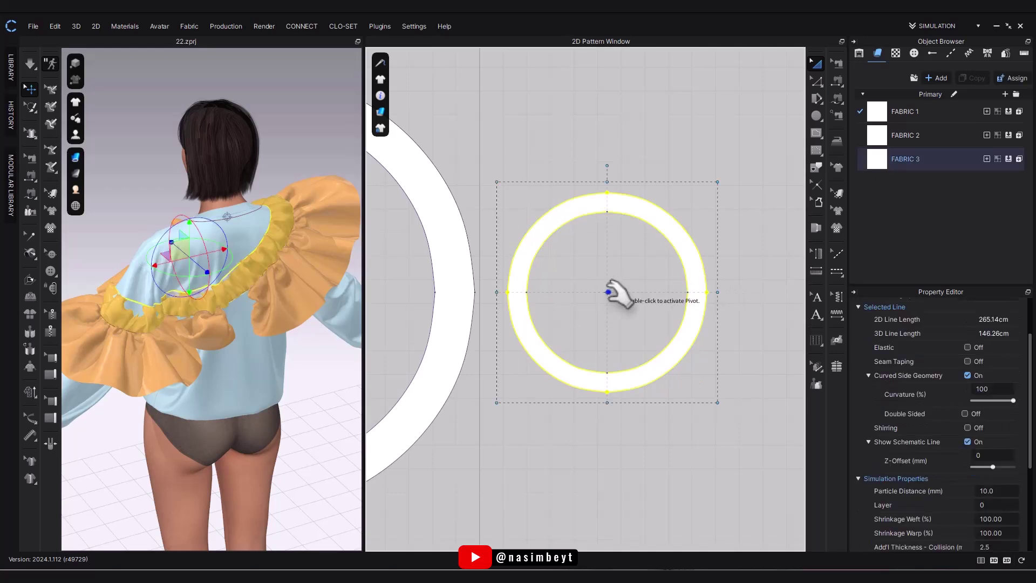
left_click_drag(684, 375, 683, 374)
key("space")
Set the narrow band's layer to 1 and simulate it over the sweatshirt.
left_click(997, 505)
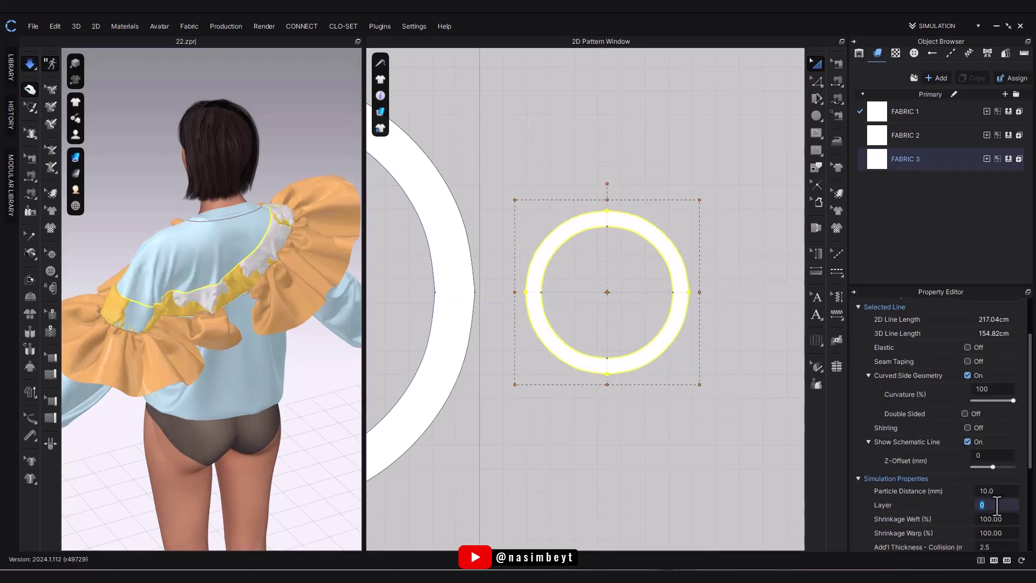
type("1")
key("Return")
left_click(519, 351)
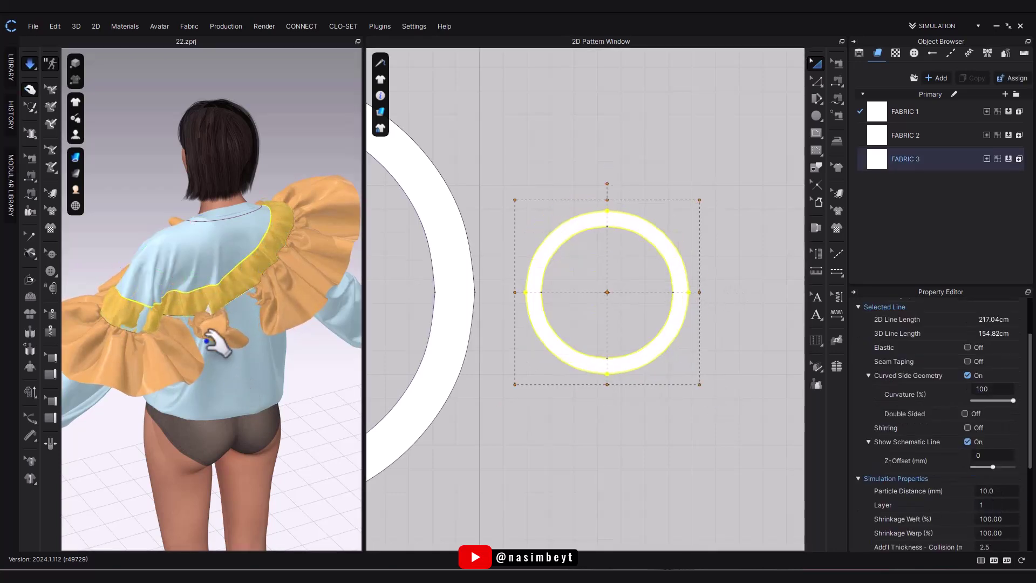
key("space")
Adjust the ruffle at the back and the narrow band at the front by pulling them during simulation.
left_click(319, 193)
scroll(598, 395, "down", 5)
middle_click_drag(598, 395, 629, 378)
left_click(275, 321)
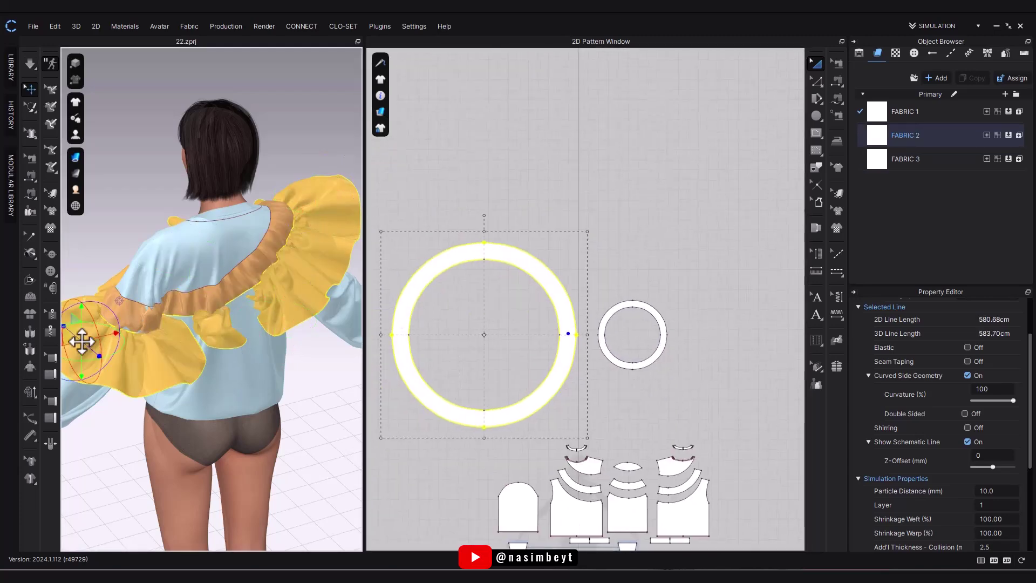
right_click_drag(102, 396, 400, 409)
right_click_drag(162, 431, 266, 448)
key("space")
left_click_drag(260, 362, 230, 390)
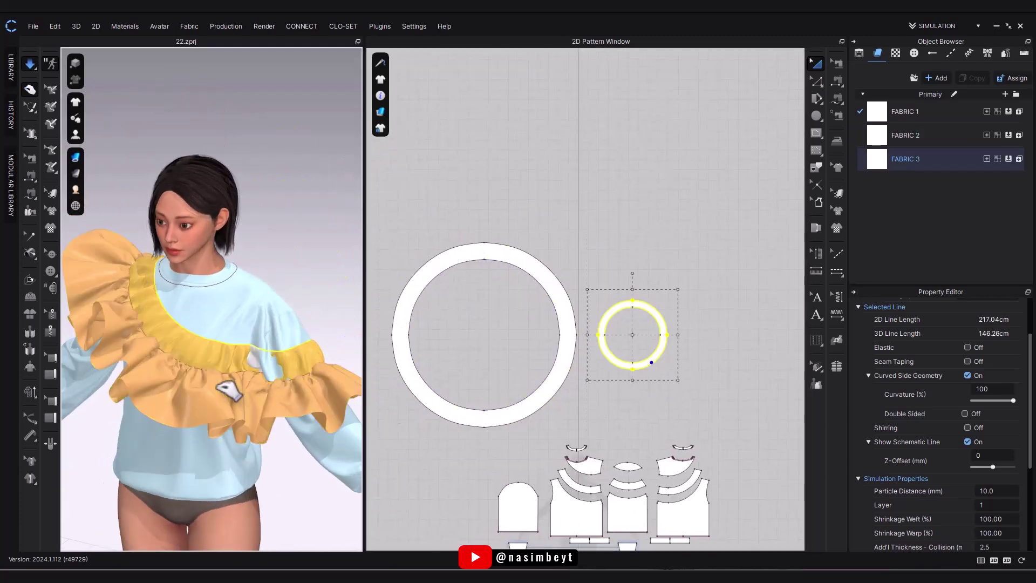
Pin a patch of the narrow band beside the gap at the front and pull it outward over the sweatshirt.
right_click_drag(251, 359, 208, 359)
scroll(225, 364, "up", 6)
key("space")
left_click(79, 28)
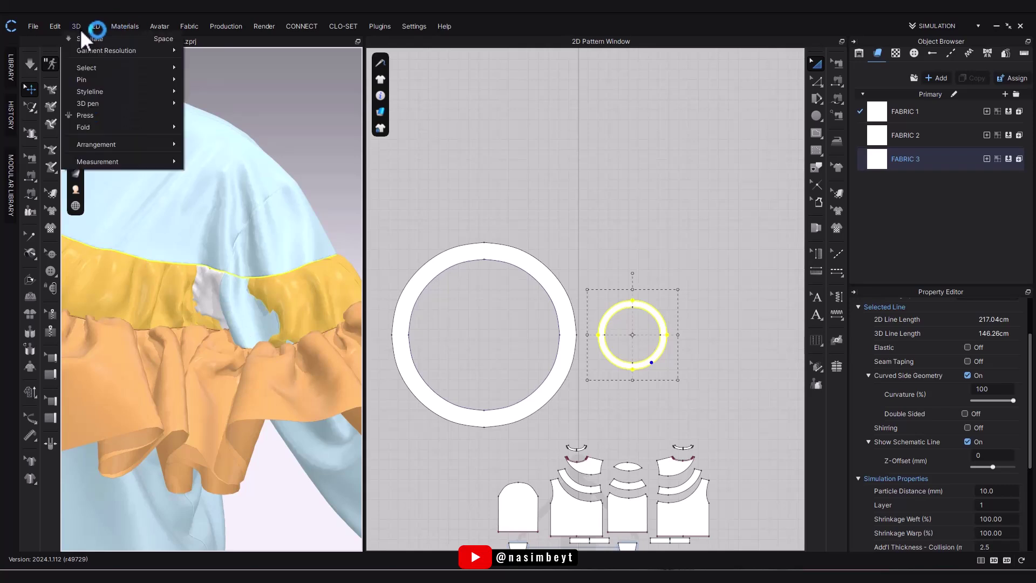
mouse_move(97, 81)
left_click(209, 79)
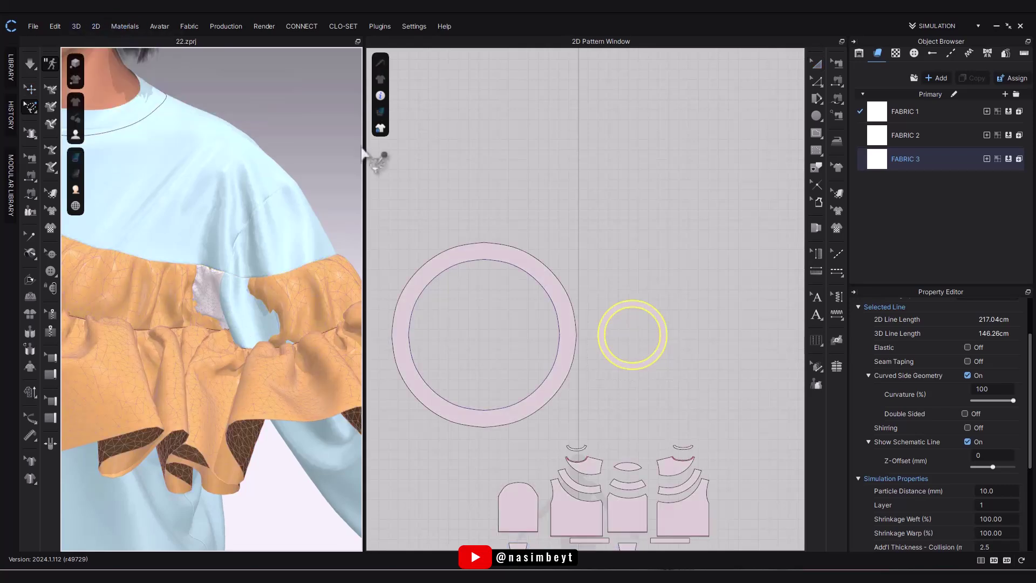
right_click_drag(209, 324, 218, 330)
left_click_drag(203, 321, 176, 341)
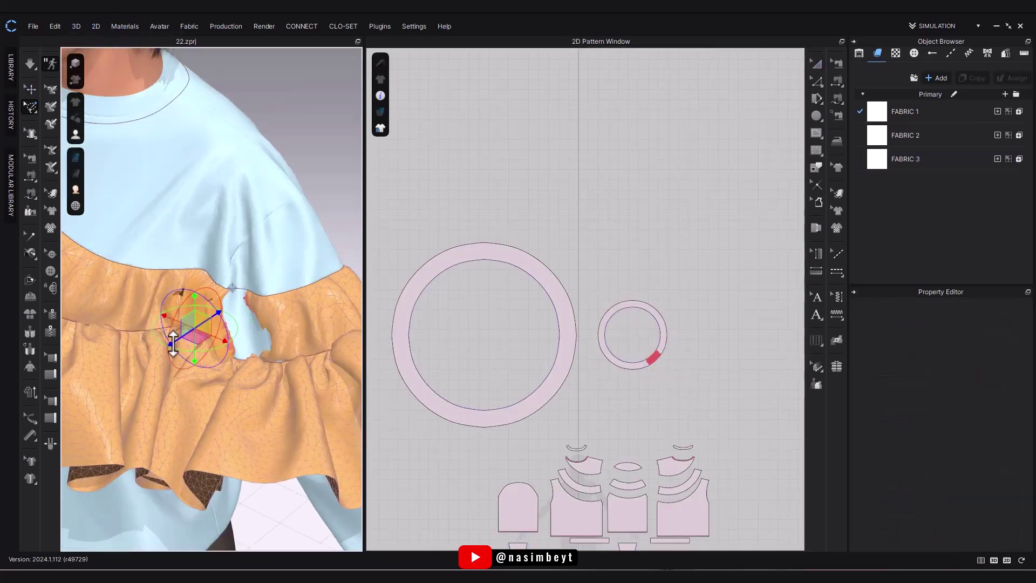
Pin the neighbouring patch across the gap in the narrow band, pull it toward the first patch and simulate.
left_click_drag(654, 342, 686, 363)
left_click_drag(284, 340, 235, 366)
key("q")
key("space")
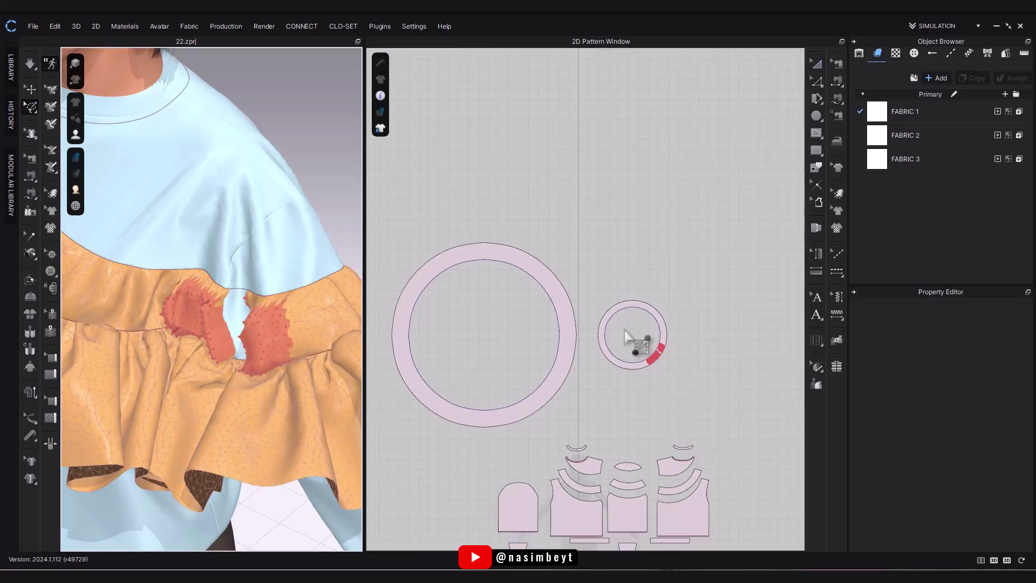
Adjust the pinned patches of the narrow band again to close the front gap and simulate.
left_click(76, 26)
mouse_move(89, 80)
left_click(208, 80)
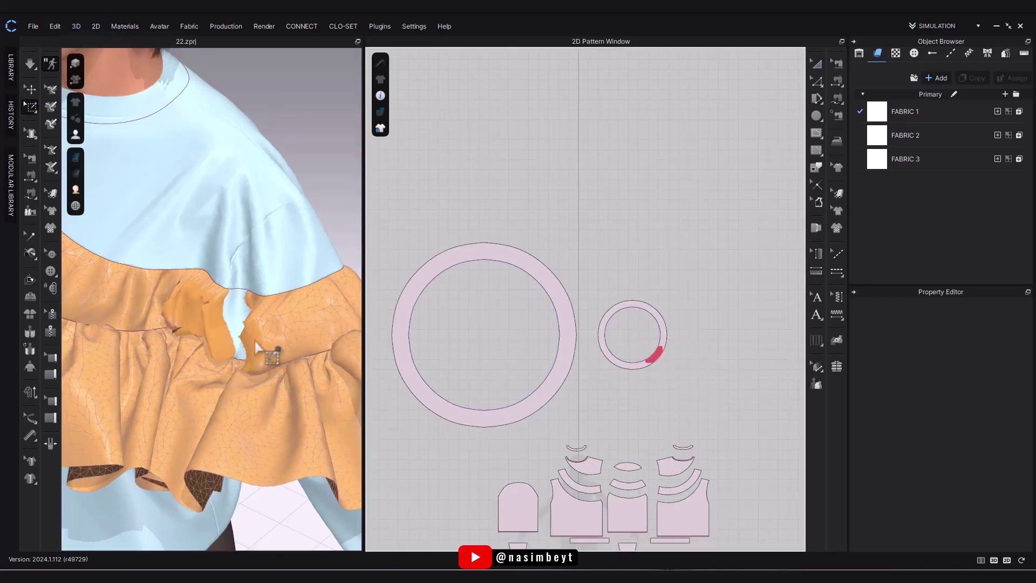
right_click_drag(256, 345, 264, 341)
left_click_drag(254, 348, 238, 356)
key("q")
key("space")
Remove the pins from the narrow band.
left_click(76, 26)
left_click(209, 80)
left_click_drag(629, 379, 704, 331)
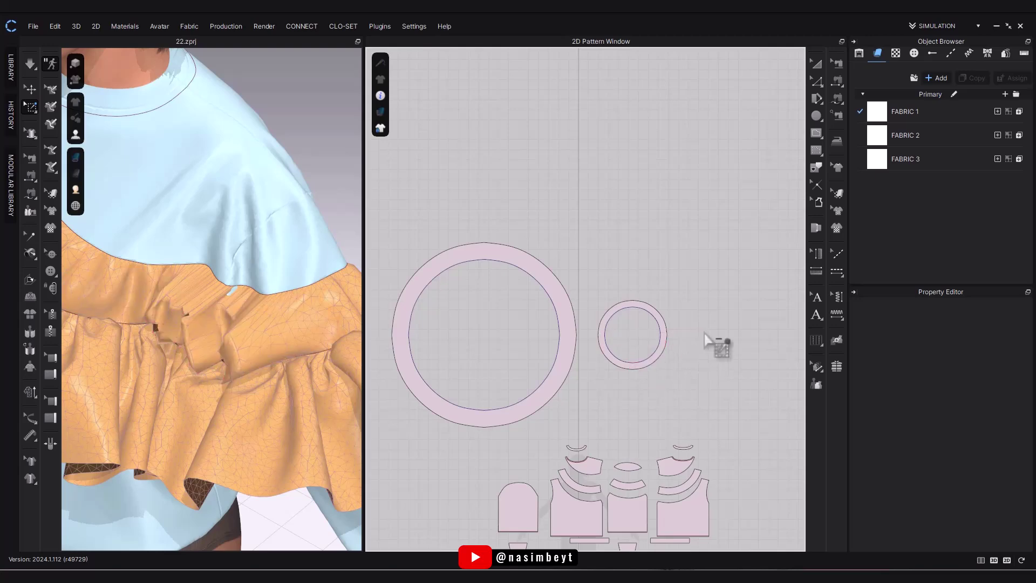
Pin the upper arc of the wide ruffle ring, covering the tangled section at the avatar's back.
right_click_drag(319, 409, 70, 115)
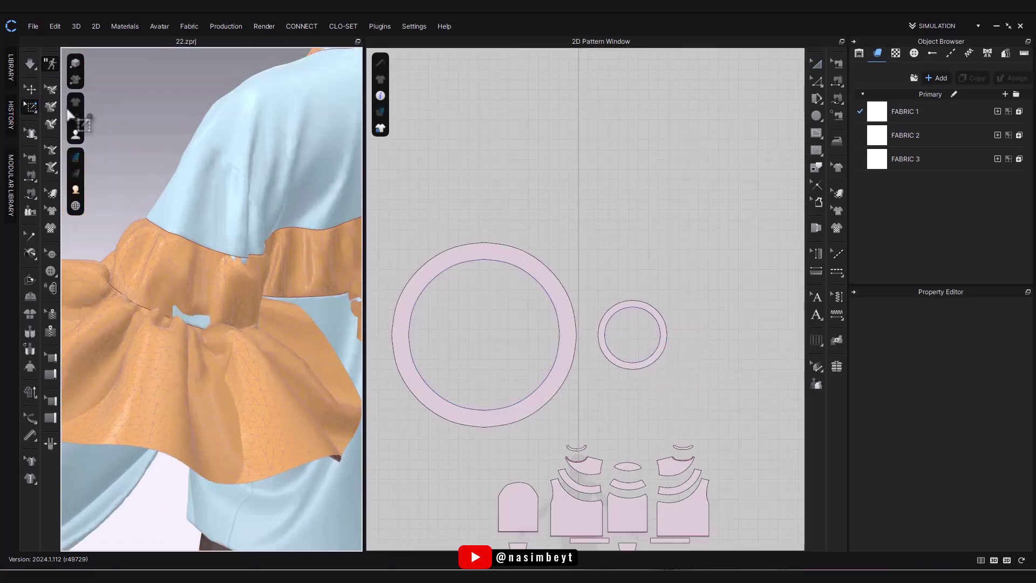
left_click(30, 90)
left_click(260, 301)
right_click_drag(287, 358, 343, 414)
scroll(343, 415, "down", 3)
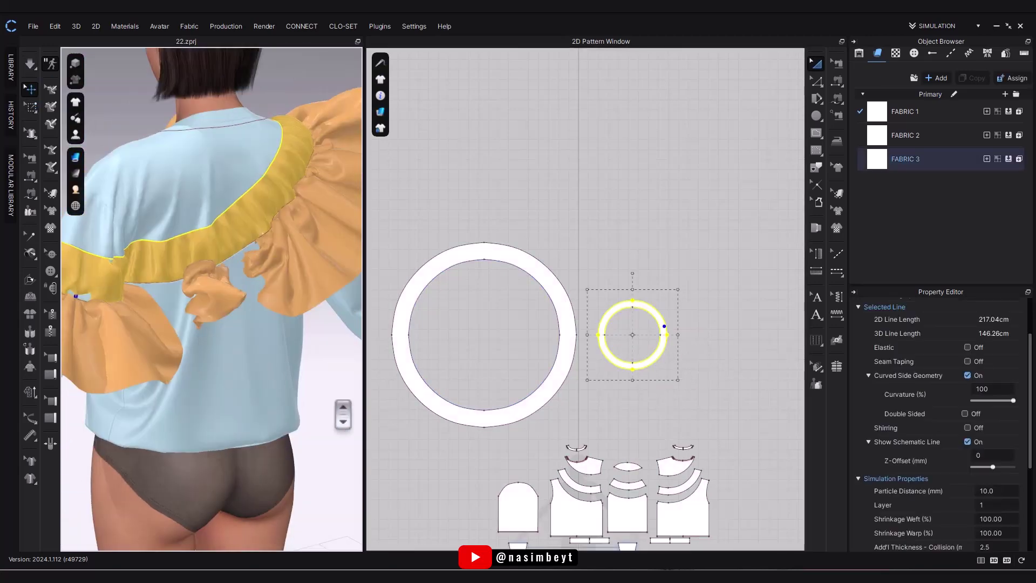
left_click(275, 284)
left_click(29, 106)
left_click_drag(504, 224, 573, 312)
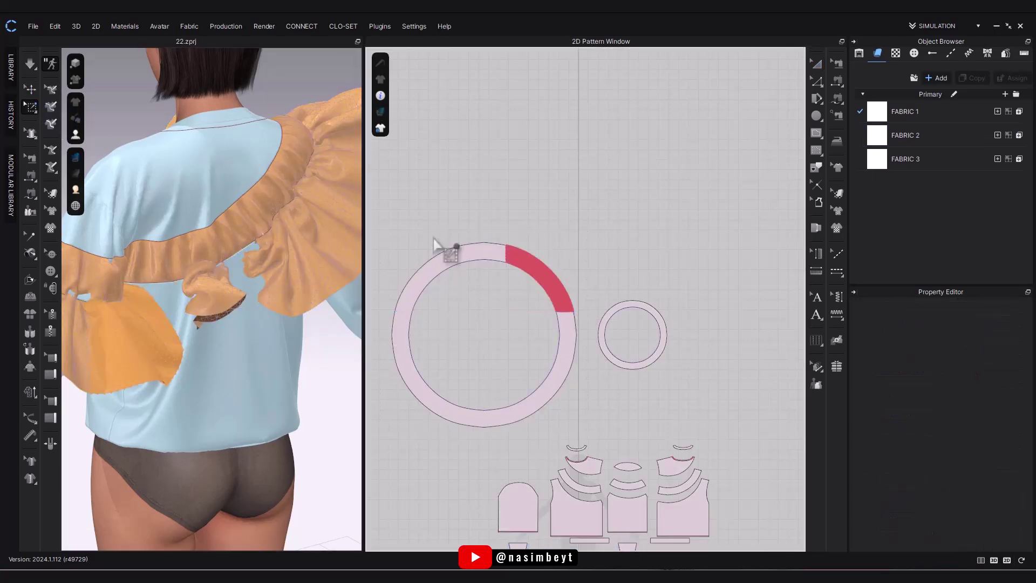
left_click_drag(452, 227, 522, 285)
right_click_drag(187, 338, 222, 347)
left_click_drag(421, 226, 467, 278)
Pull the pinned ruffle section outward from the back, reposition it below the band and simulate.
right_click_drag(227, 276, 324, 270)
left_click(232, 268)
left_click_drag(271, 273, 350, 284)
left_click(196, 330)
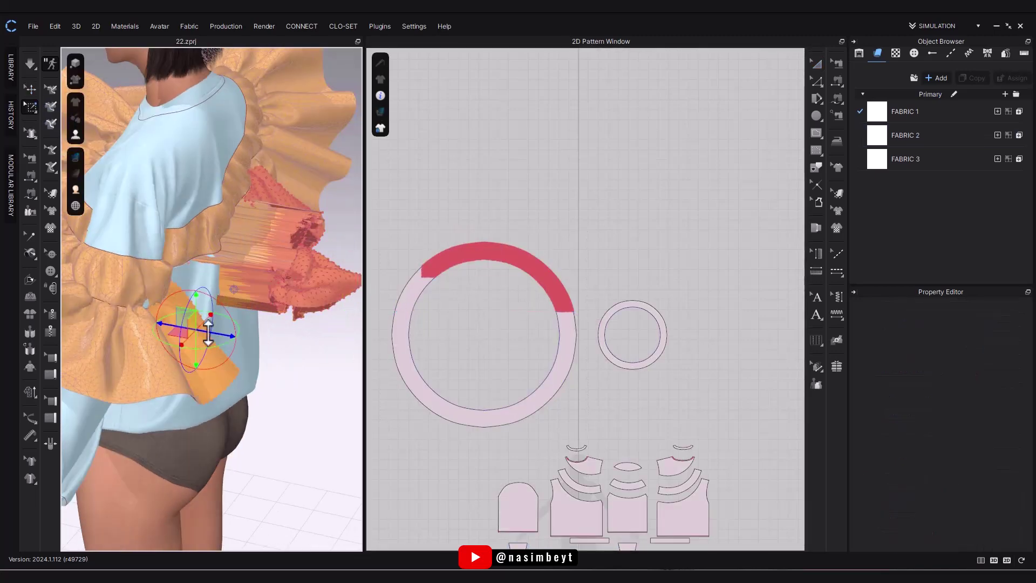
right_click_drag(209, 333, 157, 311)
left_click_drag(168, 260, 136, 263)
right_click_drag(130, 270, 142, 303)
left_click_drag(135, 271, 145, 267)
key("space")
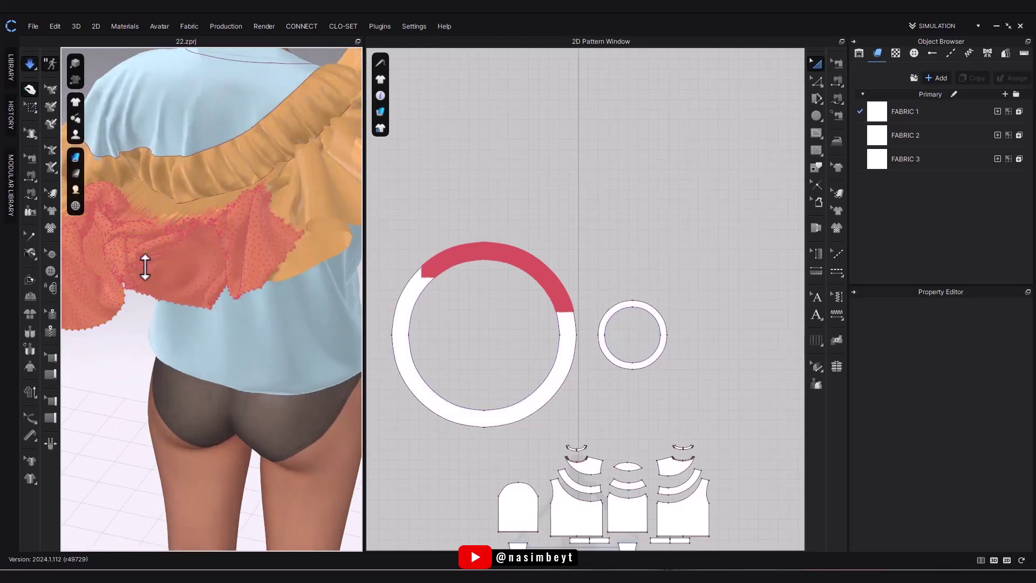
Stop the simulation and remove the pins from the wide ruffle ring.
right_click_drag(145, 267, 335, 289)
key("space")
key("w")
key("2")
left_click_drag(405, 222, 594, 322)
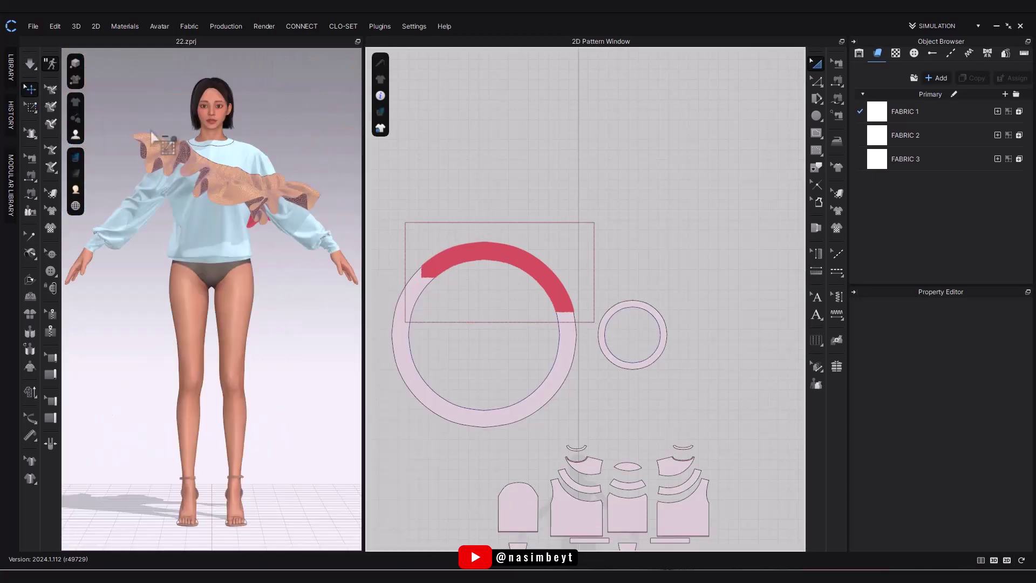
Simulate the unpinned ruffle and pull its tangled folds into place at the back.
right_click_drag(151, 131, 217, 287)
scroll(217, 286, "up", 5)
middle_click_drag(217, 287, 224, 402)
left_click(30, 90)
key("space")
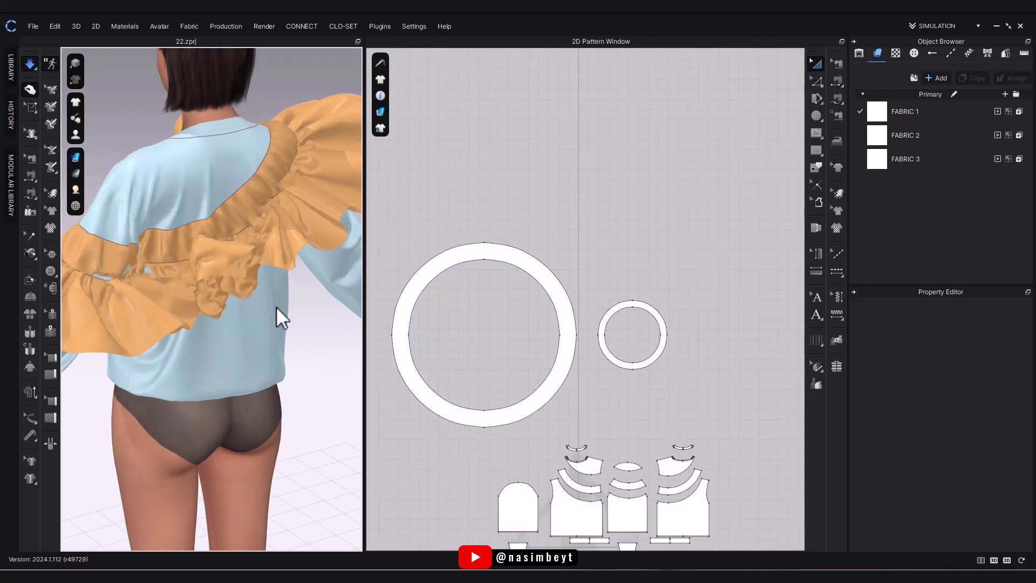
left_click(313, 263)
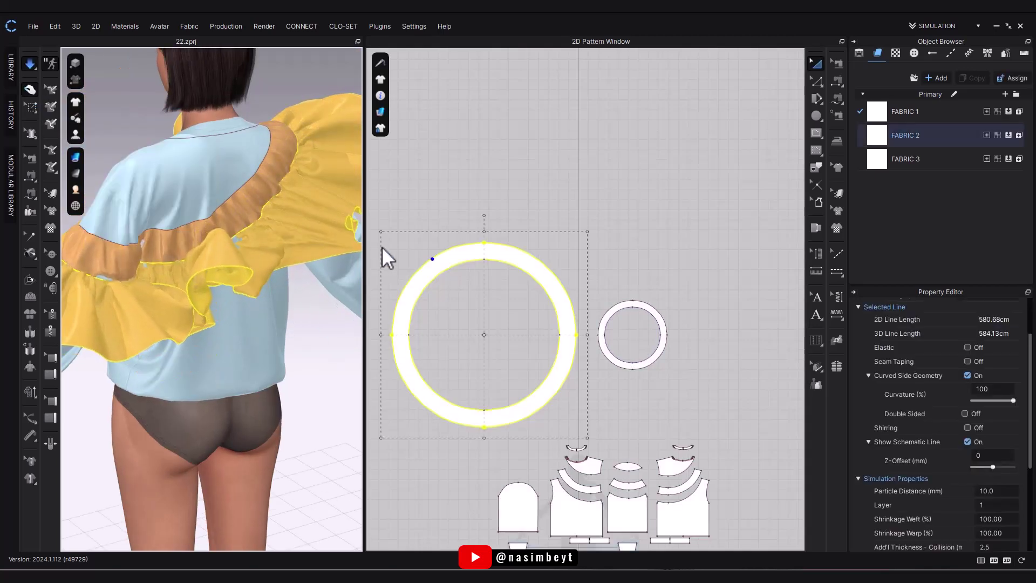
right_click_drag(156, 311, 299, 293)
left_click_drag(285, 286, 224, 325)
right_click_drag(224, 325, 562, 404)
Unstrengthen the wide ruffle and the narrow band.
right_click(576, 336)
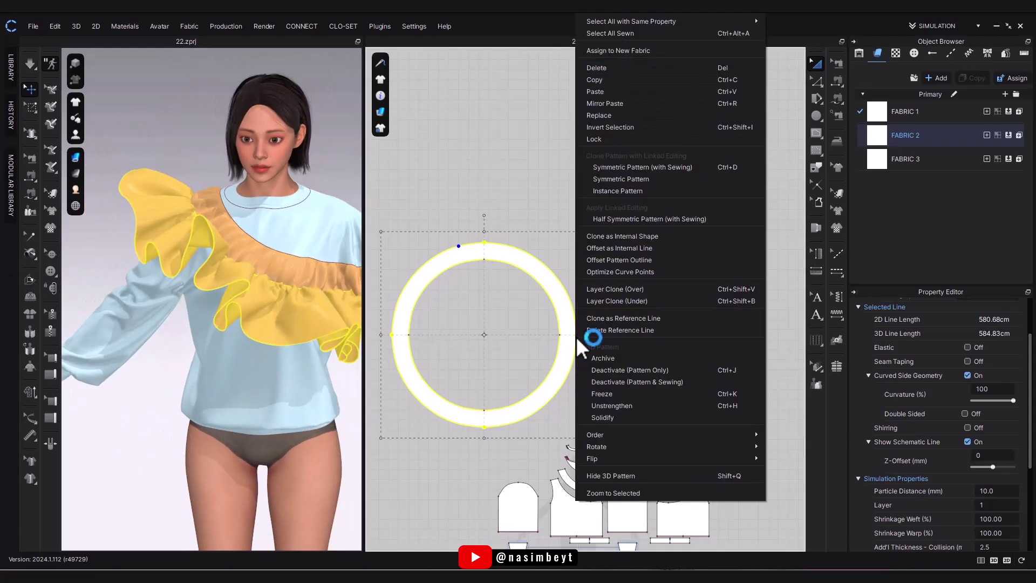
left_click(611, 406)
right_click(256, 256)
left_click(292, 120)
Simulate the softened ruffle and band, pulling the folds into place around the back, side and front.
right_click_drag(173, 345, 424, 355)
key("space")
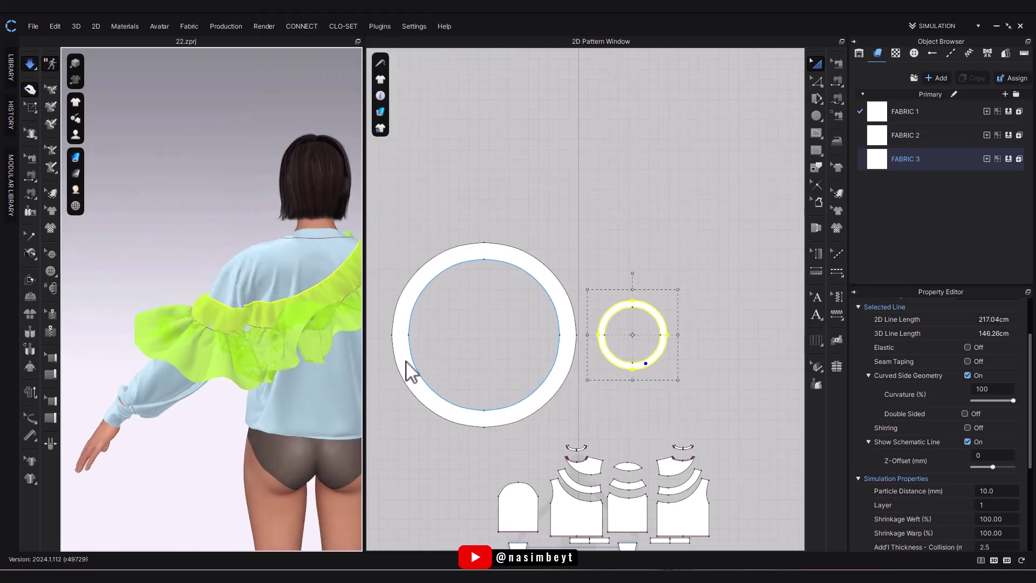
right_click_drag(265, 437, 296, 335)
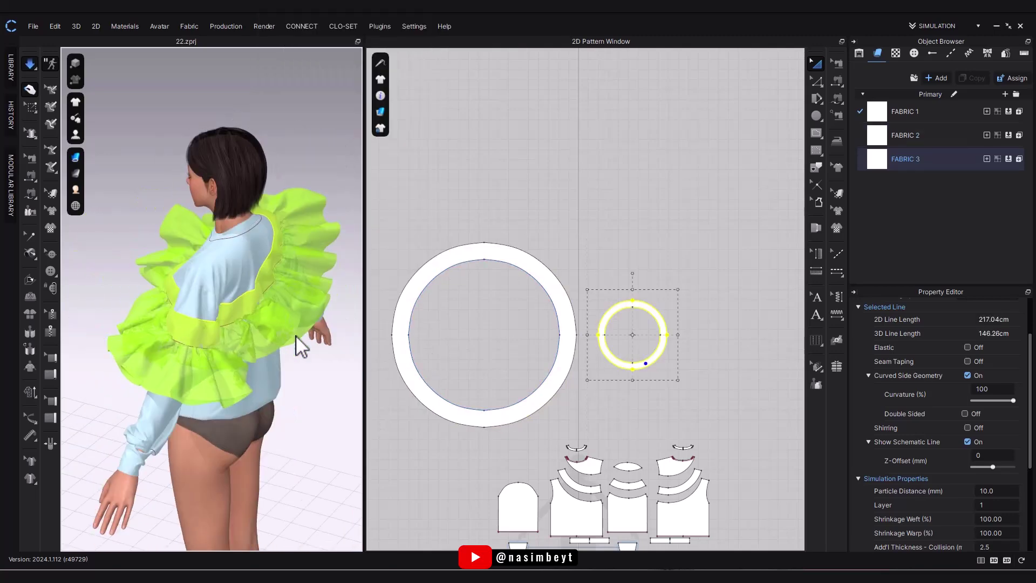
left_click(290, 374)
right_click_drag(298, 449, 213, 301)
key("space")
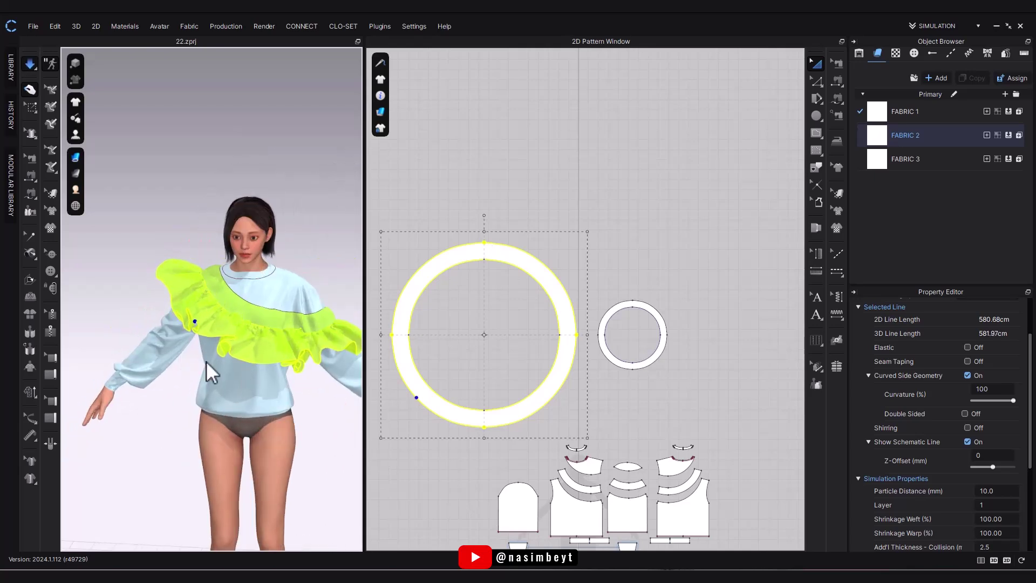
right_click_drag(206, 361, 305, 402)
right_click_drag(117, 325, 147, 340)
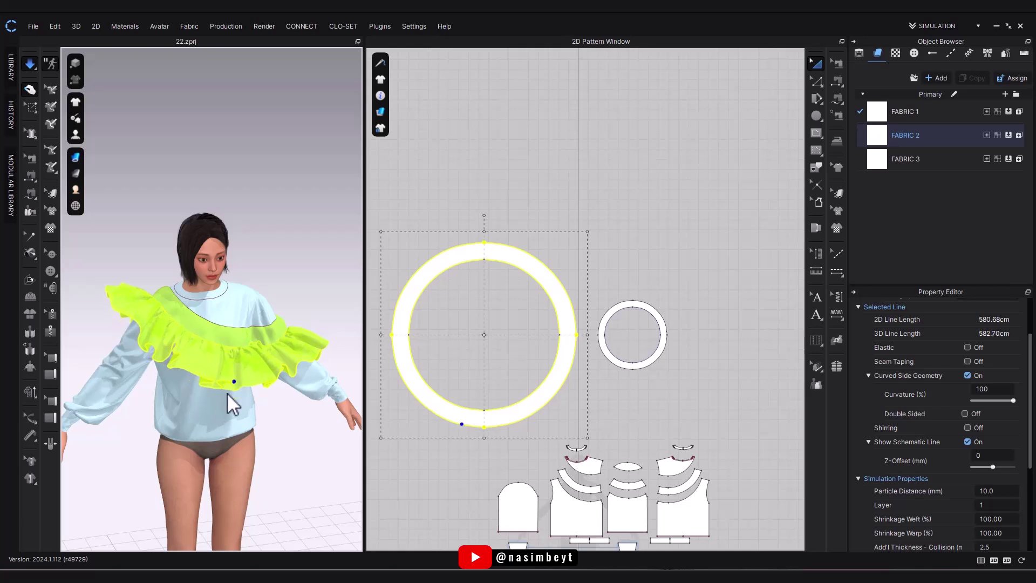
key("space")
Set the particle distance of the ruffle and the narrow band to 5 mm.
right_click_drag(183, 352, 261, 332)
scroll(261, 332, "up", 3)
middle_click_drag(261, 331, 231, 266)
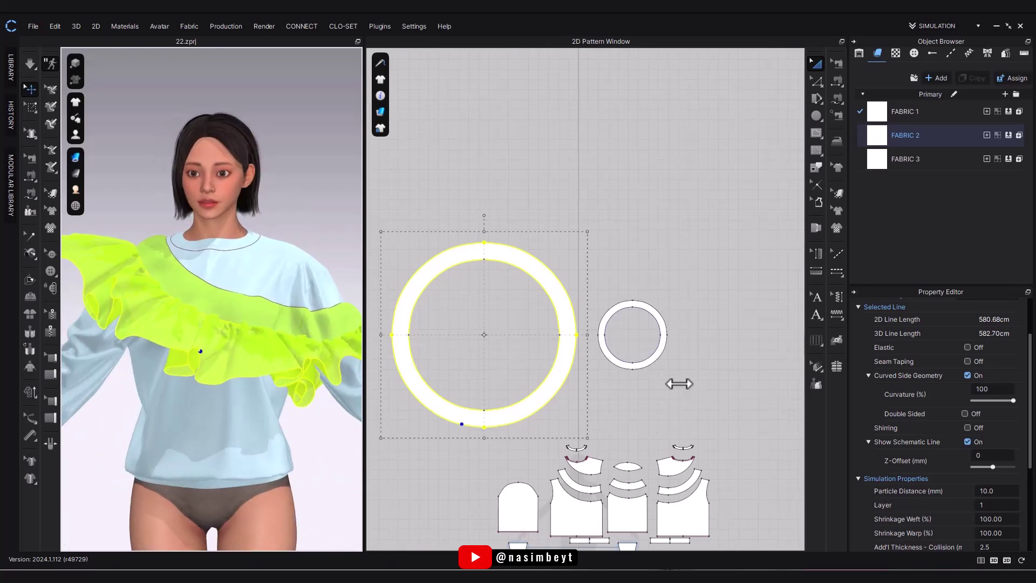
left_click(658, 350, "shift")
left_click(998, 490)
type("5")
key("Return")
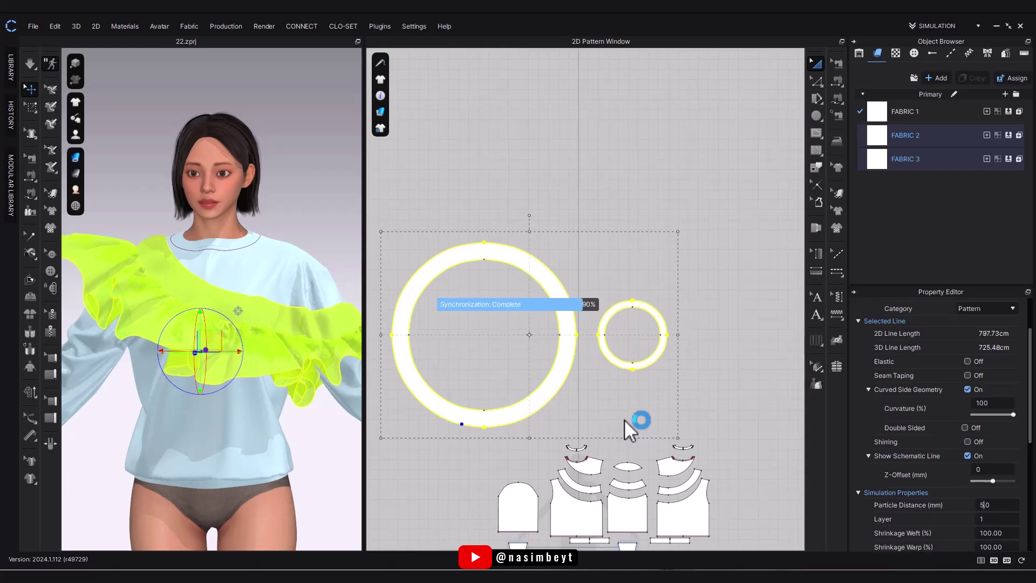
Simulate the ruffle and narrow band with the finer mesh and check the drape from several sides.
key("space")
right_click_drag(268, 403, 191, 373)
right_click_drag(201, 418, 338, 416)
right_click_drag(326, 377, 235, 365)
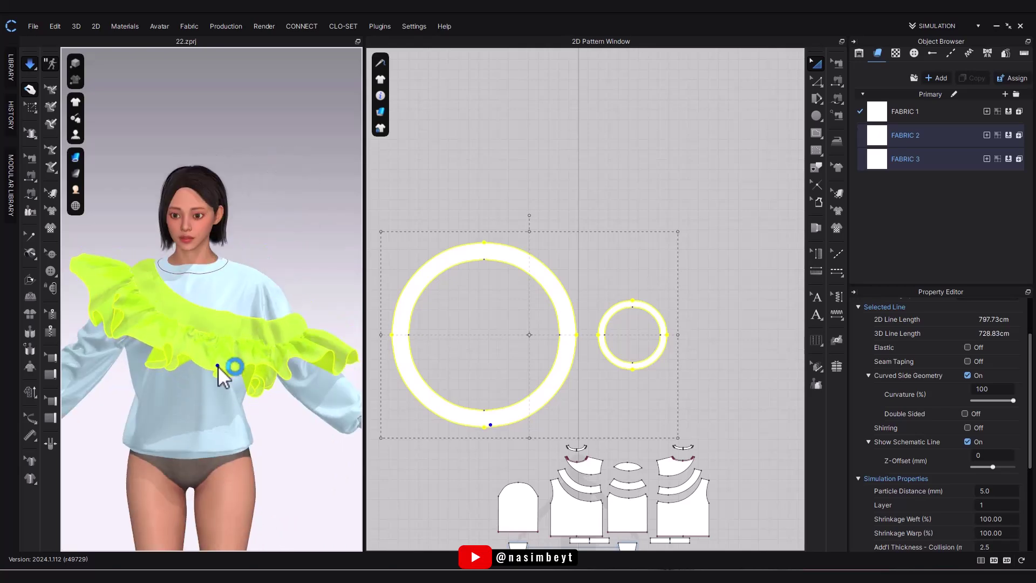
Set the layer of the ruffle and the narrow band to 0.
left_click(558, 285)
left_click(659, 319, "shift")
left_click(992, 503)
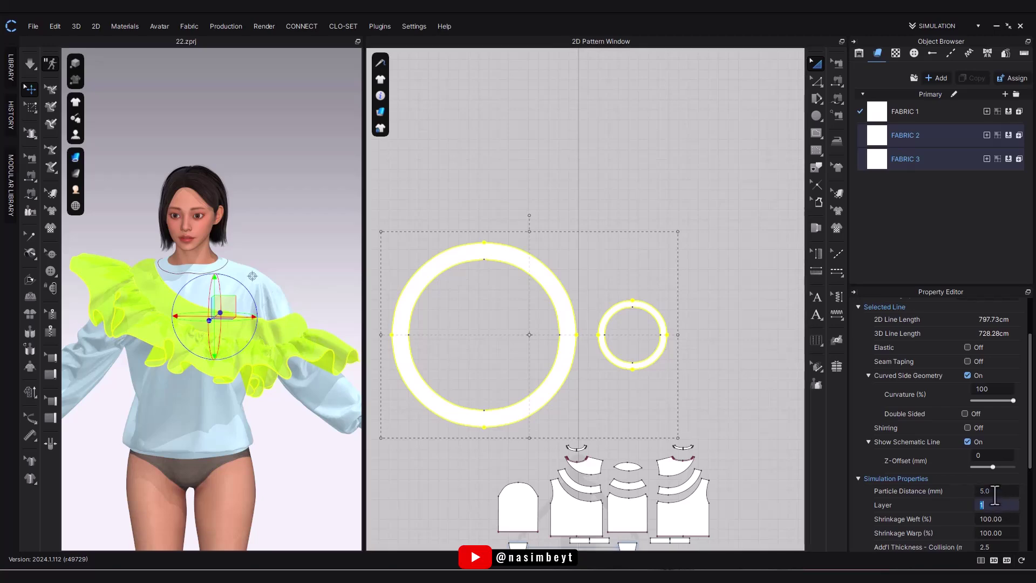
type("0")
key("Return")
Select all patterns and unfreeze the sweatshirt.
left_click(619, 419)
scroll(621, 421, "down", 4)
scroll(627, 389, "up", 2)
key("ctrl+a")
scroll(628, 384, "up", 2)
left_click(669, 469)
Clear the selection of the curved sweatshirt strips and simulate the whole garment together.
left_click(647, 382)
left_click(601, 382, "shift")
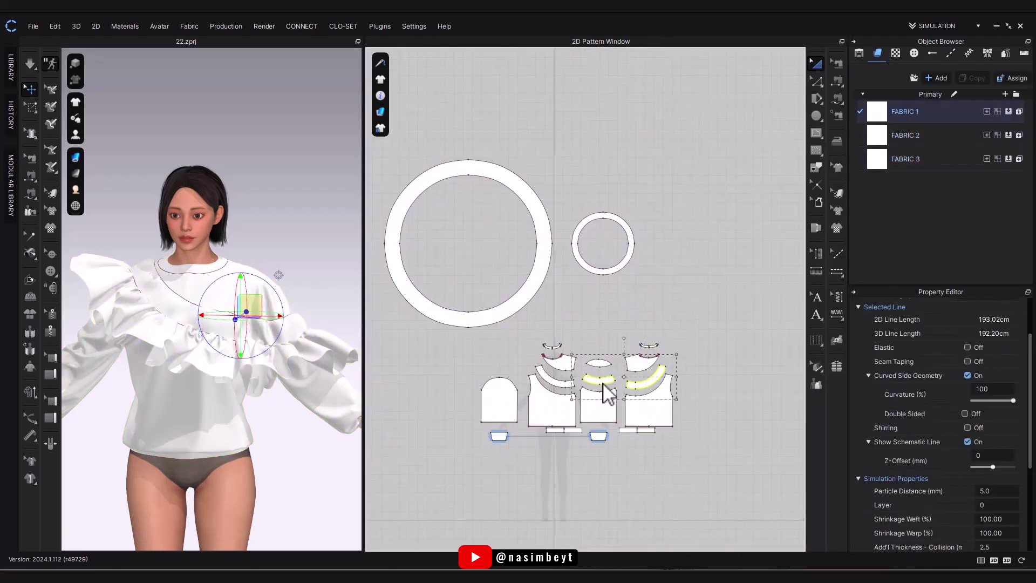
left_click(564, 384, "shift")
left_click(565, 491)
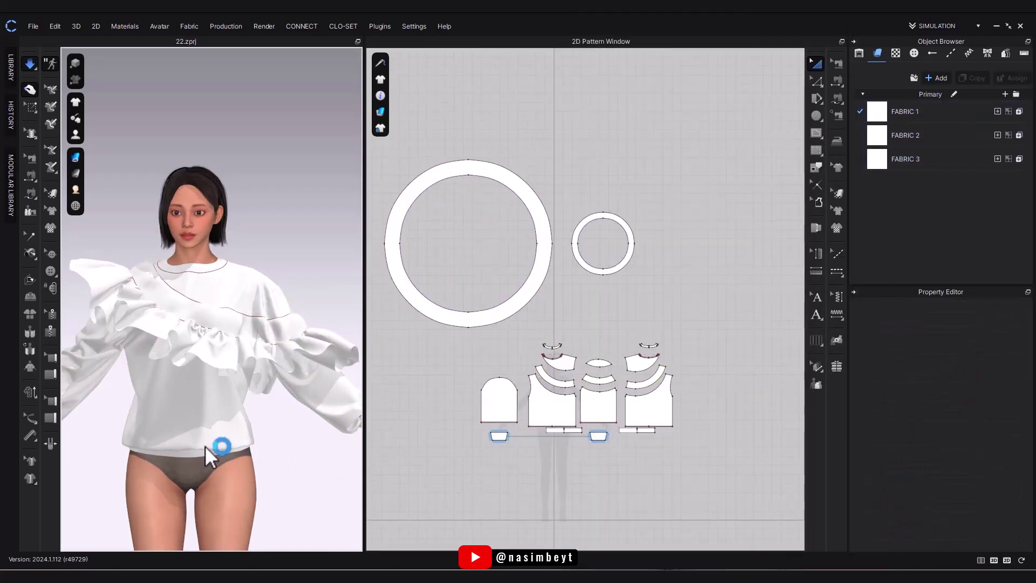
middle_click_drag(237, 413, 273, 389)
mouse_move(248, 441)
right_mouse_down()
mouse_move(280, 442)
mouse_move(208, 444)
mouse_move(243, 445)
right_mouse_up()
key("space")
Set the narrow band's additional collision thickness to 0.5 mm and simulate it.
left_click(613, 269)
left_click(991, 514)
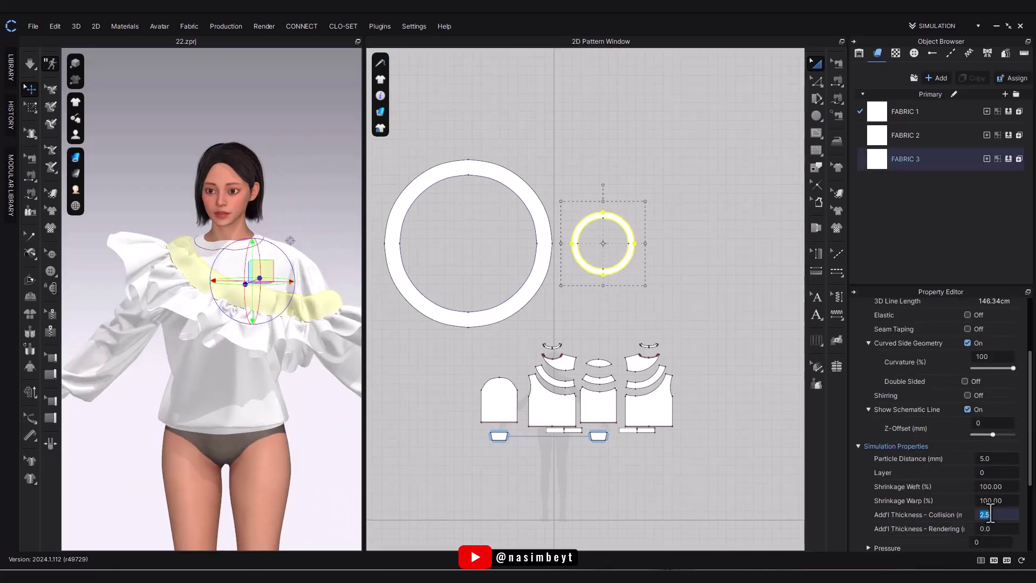
type("0.5")
key("Return")
key("space")
key("space")
Set the additional collision thickness of the three curved sweatshirt strips to 0.5 mm and simulate the garment.
left_click(636, 384)
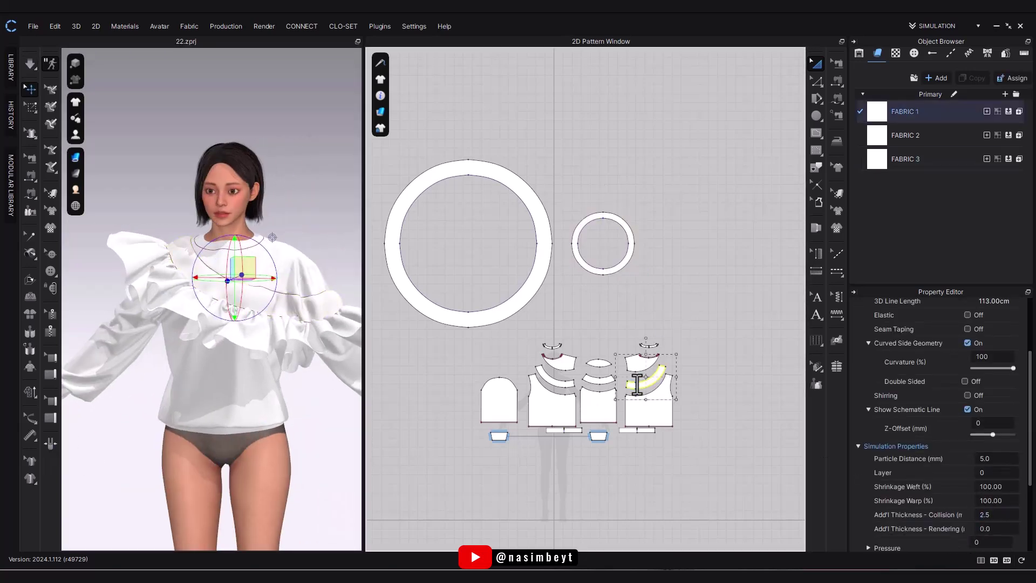
left_click(596, 381, "shift")
left_click(564, 384, "shift")
left_click(989, 515)
type("0.5")
key("Return")
key("space")
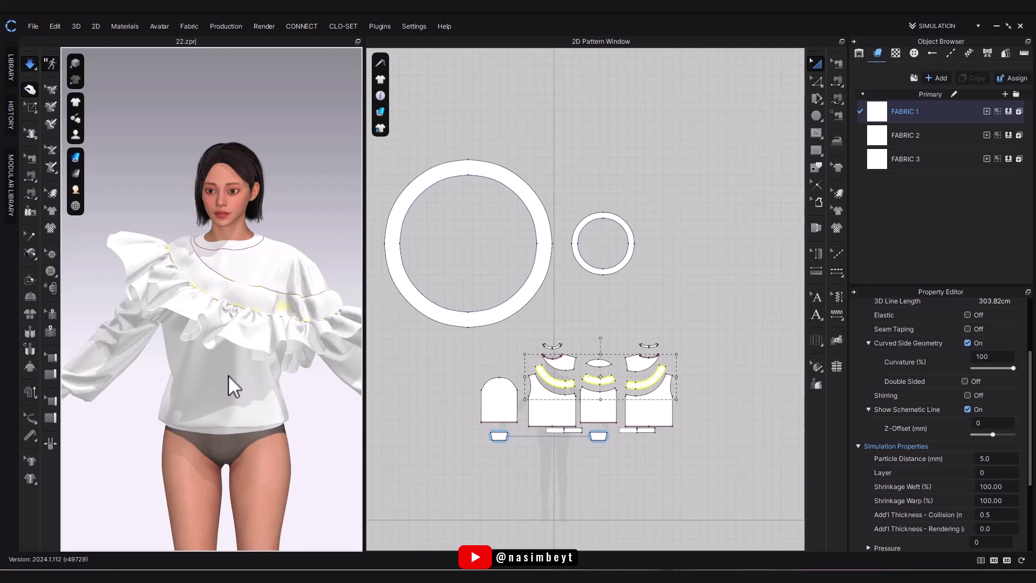
mouse_move(226, 400)
right_mouse_down()
mouse_move(238, 431)
mouse_move(326, 450)
mouse_move(242, 395)
right_mouse_up()
left_click(273, 446)
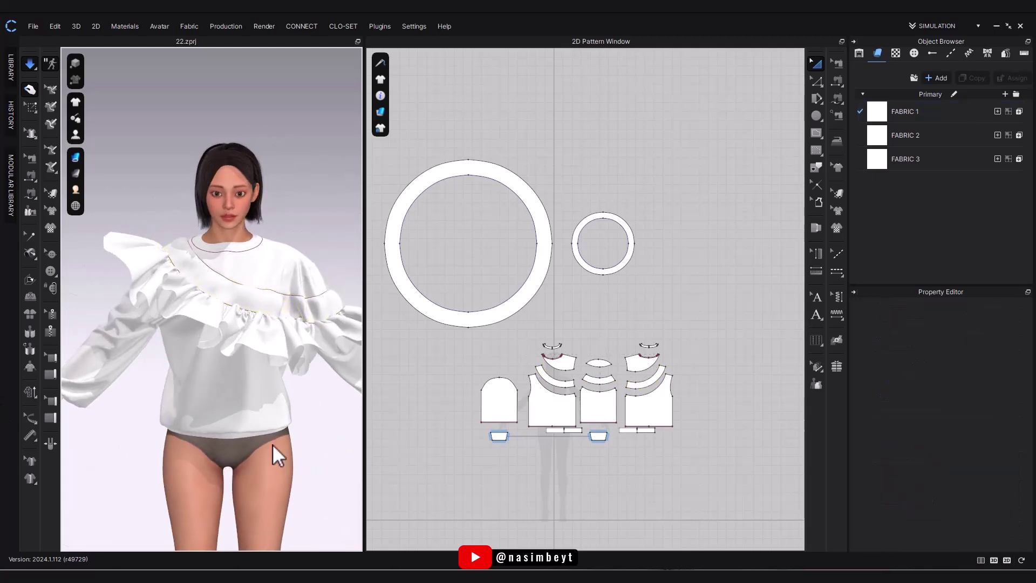
Pause the garment simulation and enlarge the 3D window beside the small ring pattern.
key("space")
scroll(276, 444, "down", 3)
left_click_drag(364, 349, 459, 357)
scroll(314, 370, "up", 5)
scroll(651, 275, "up", 5)
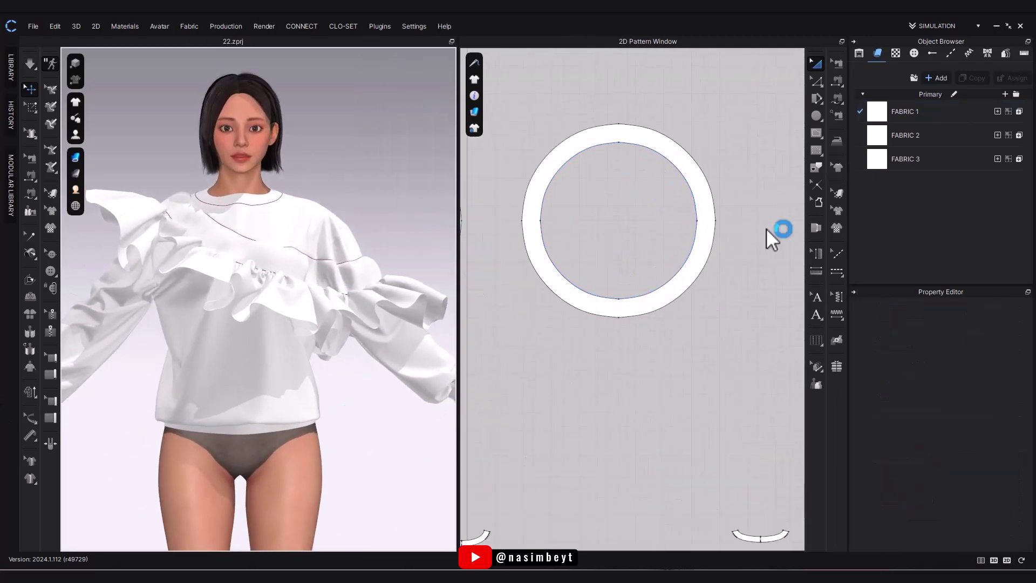
left_click(696, 294)
key("v")
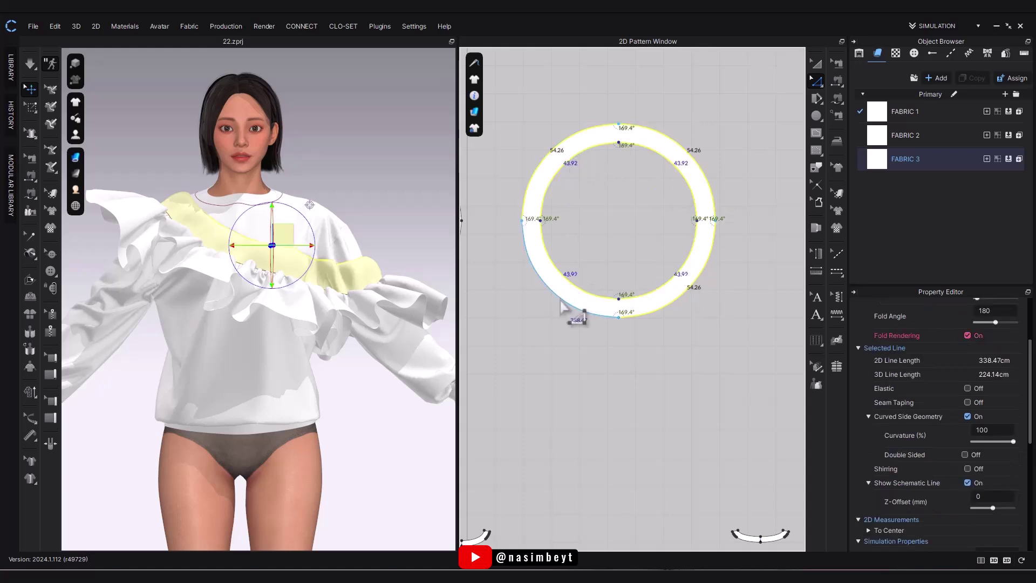
right_click(562, 302)
left_click(656, 484)
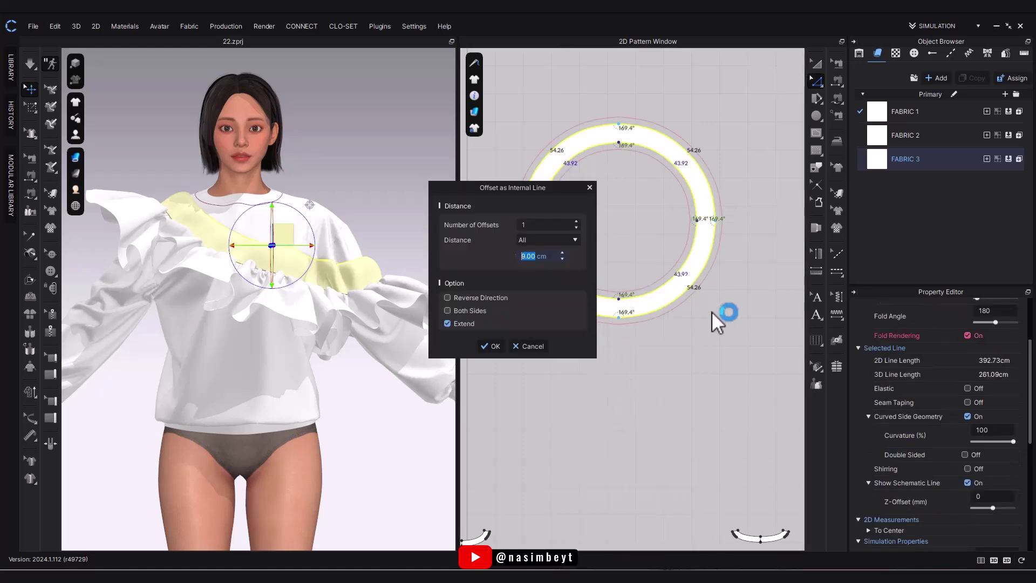
left_click(464, 294)
left_click(468, 297)
left_click(562, 259)
left_click(562, 259)
left_click(562, 259)
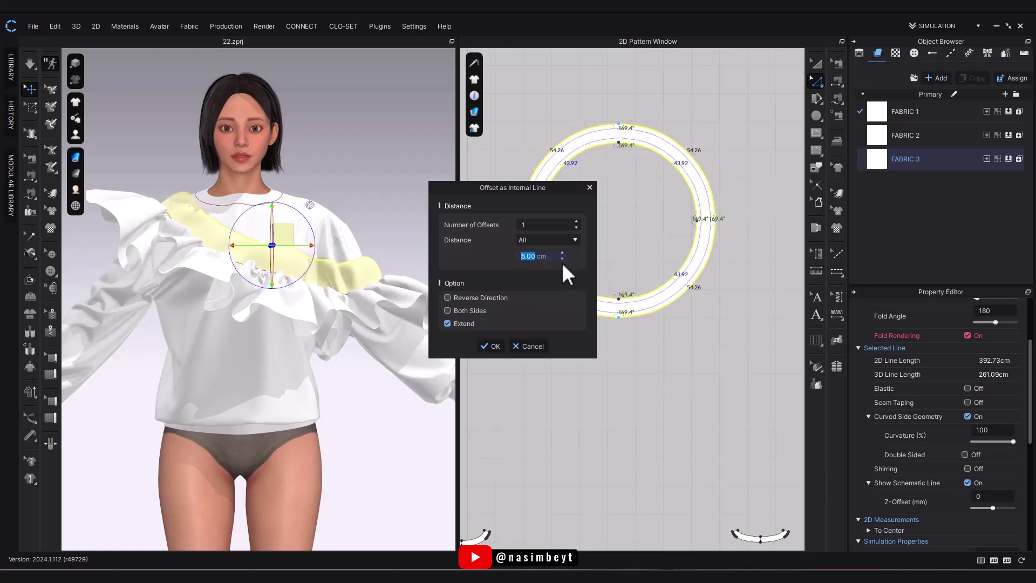
type("1")
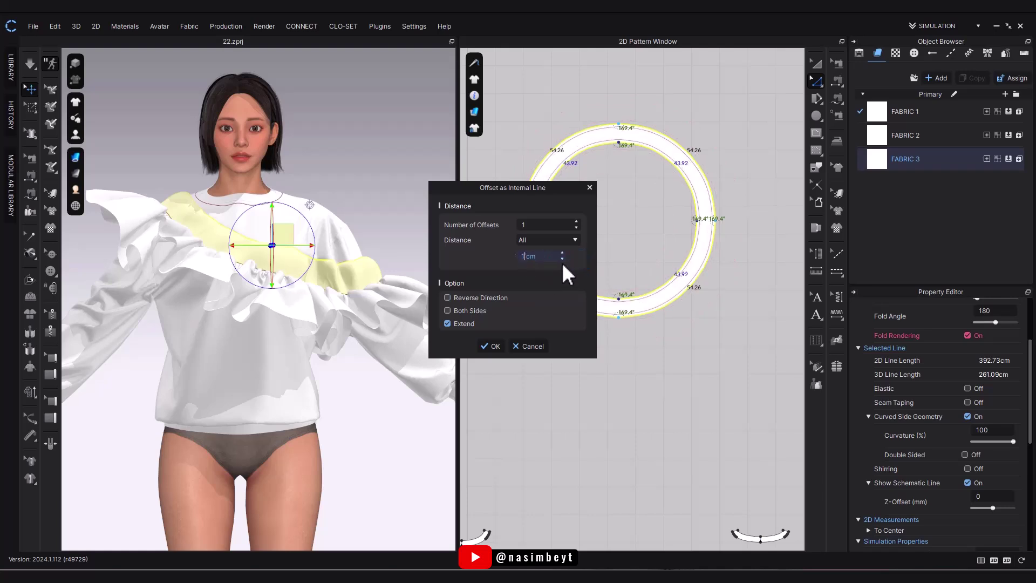
left_click(575, 221)
left_click(529, 346)
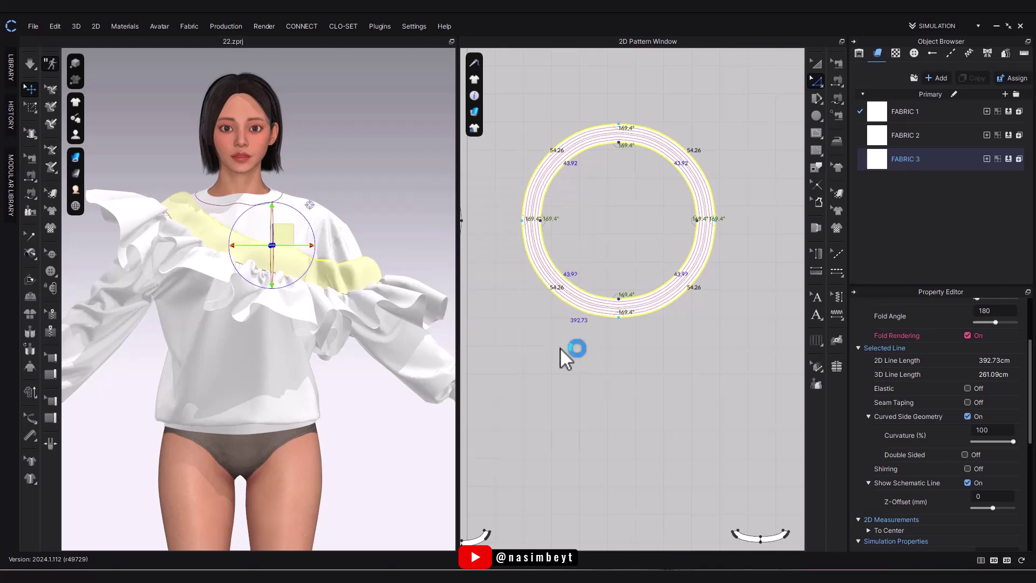
Offset the small ring's outer edge inward as 6 internal lines spaced 1 cm apart.
left_click(609, 311)
right_click(668, 139)
left_click(692, 312)
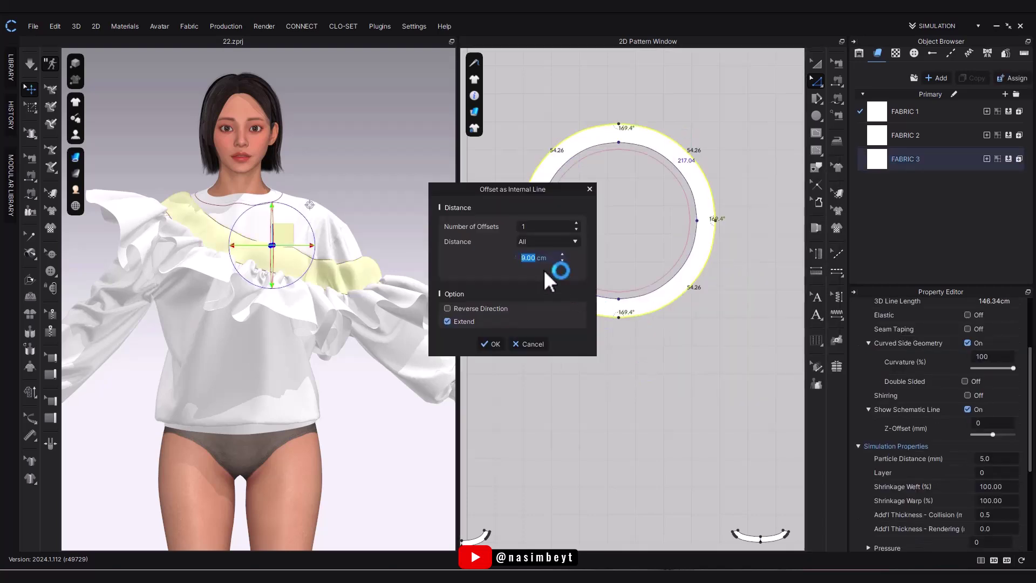
type("1")
left_click(562, 254)
left_click(575, 223)
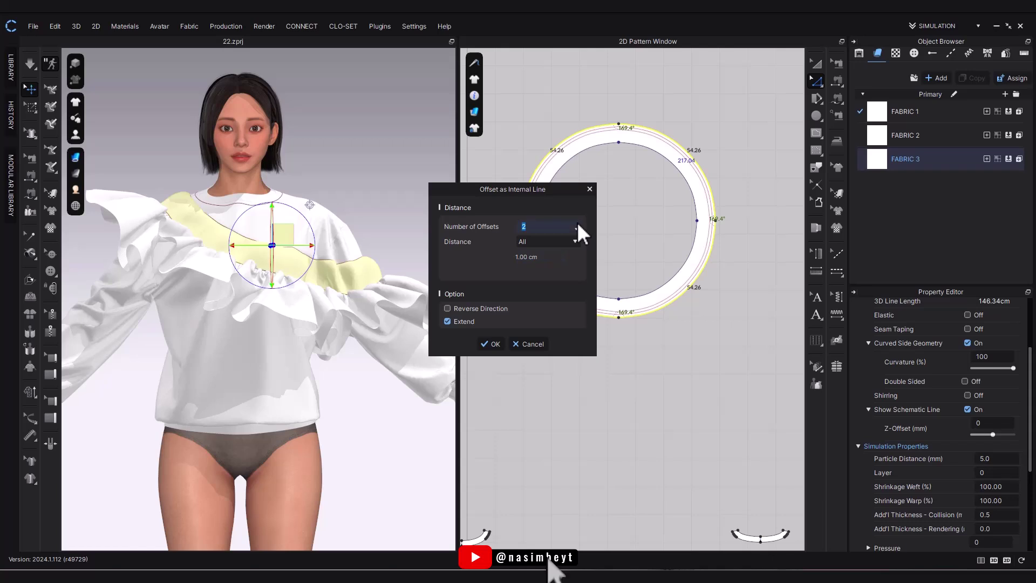
left_click(575, 223)
left_click(575, 222)
left_click(576, 222)
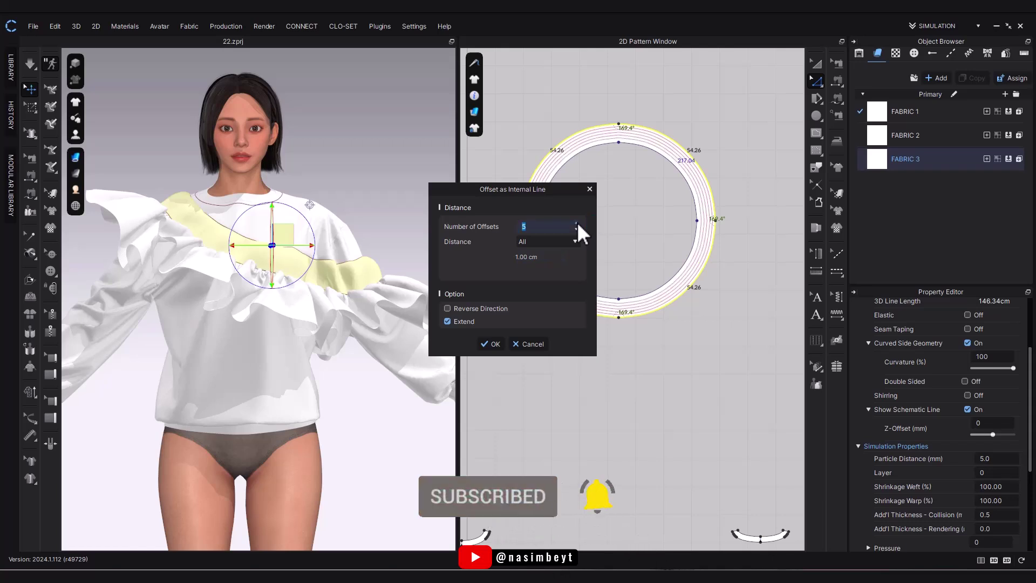
left_click(577, 223)
left_click(576, 223)
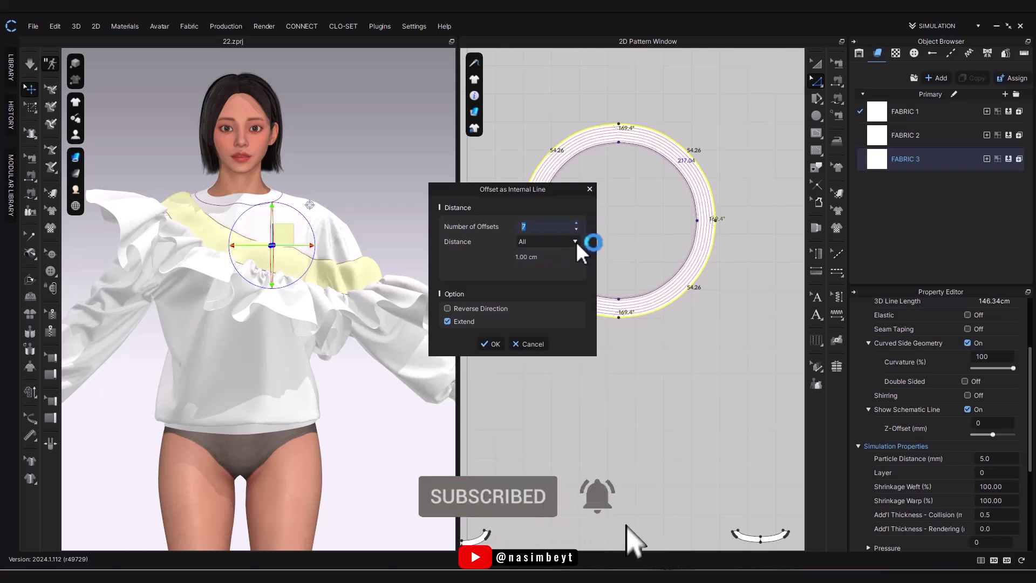
left_click(577, 223)
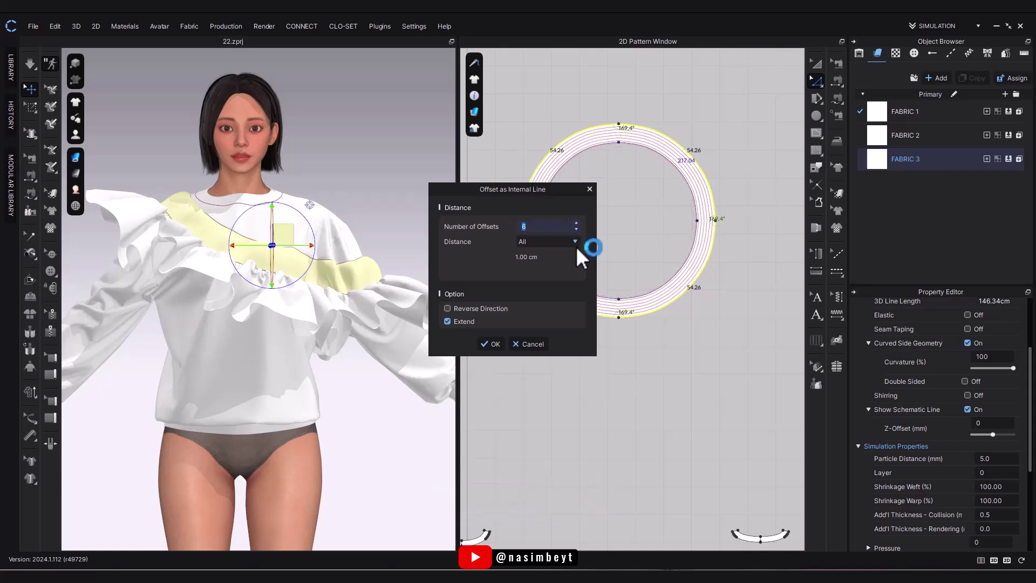
key("Return")
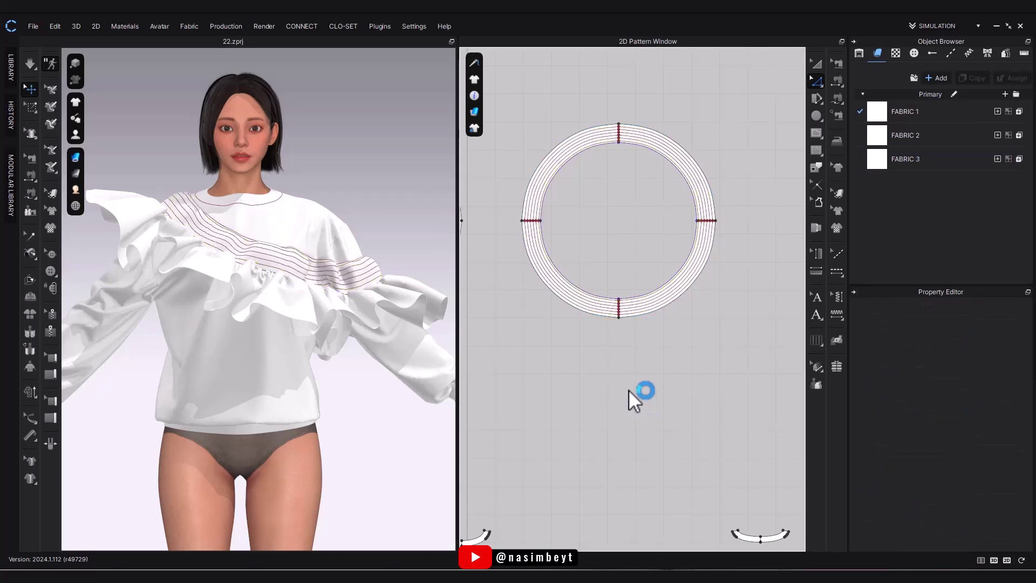
Draw alternating short and long internal lines, about 5 to 10 cm, outward from the large ring's inner edge, starting at its lowest point.
scroll(630, 390, "down", 3)
right_click_drag(567, 373, 699, 351)
left_click(817, 134)
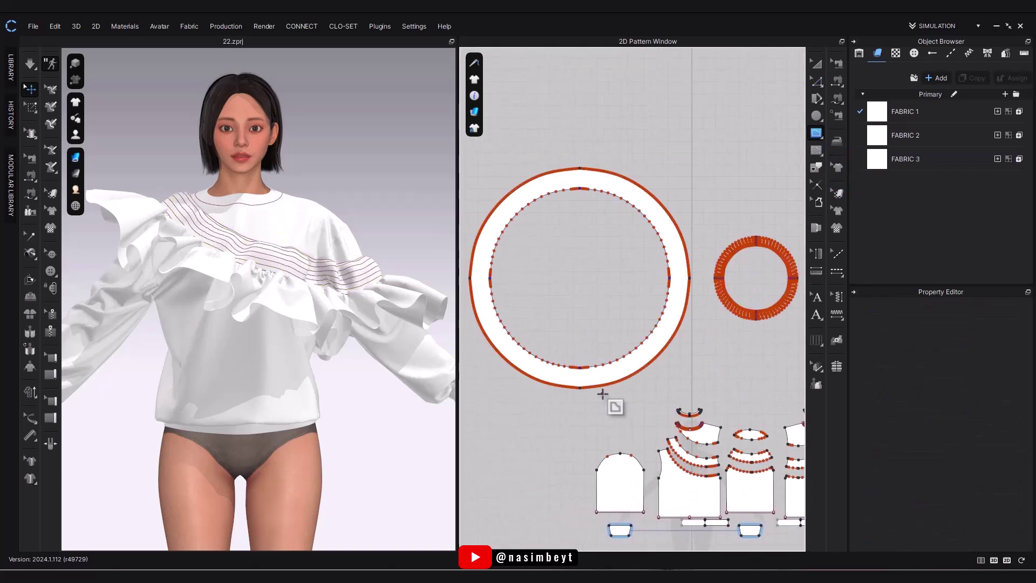
scroll(584, 387, "up", 6)
left_click(579, 332)
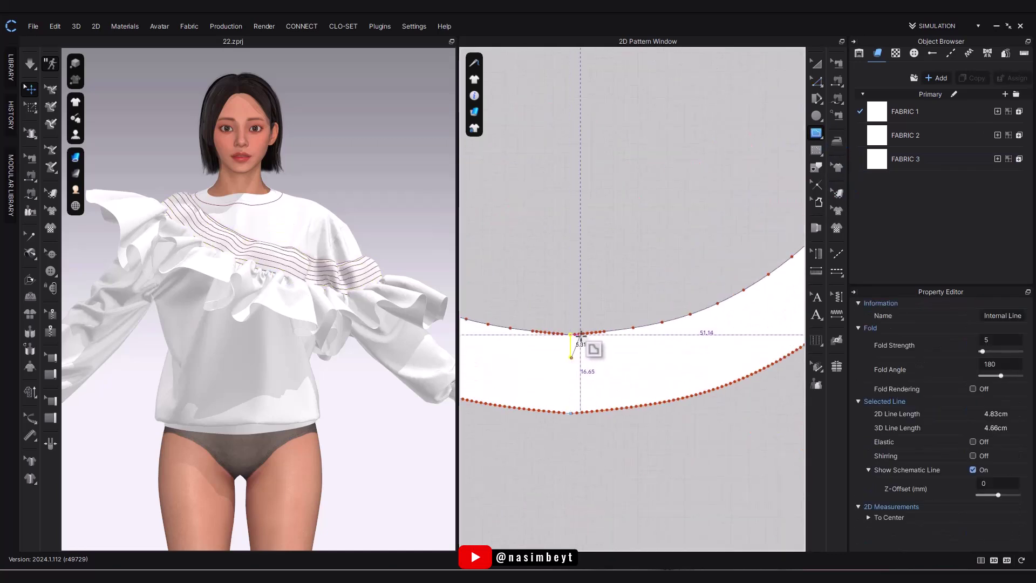
scroll(610, 331, "up", 4)
left_click(617, 331)
double_click(621, 377)
left_click(665, 324)
double_click(685, 398)
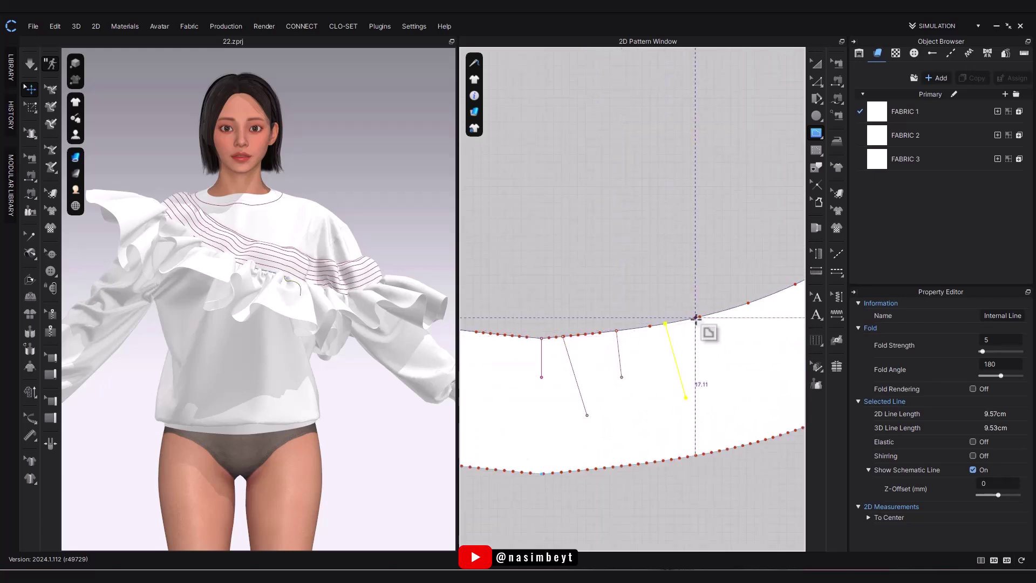
left_click(726, 309)
double_click(751, 372)
Continue the radial internal lines, about 4 to 8 cm long, along the inner edge of the large ring's lower-right quarter.
scroll(758, 343, "down", 3)
middle_click_drag(759, 343, 559, 405)
left_click(557, 384)
double_click(563, 396)
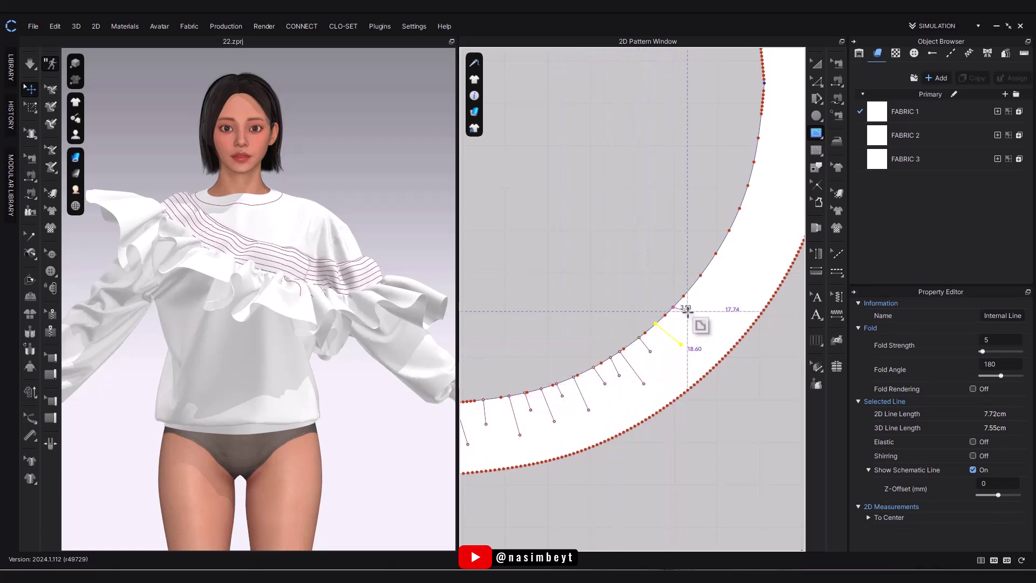
left_click(711, 262)
double_click(749, 289)
middle_click_drag(748, 289, 705, 442)
left_click(677, 399)
double_click(692, 409)
left_click(686, 383)
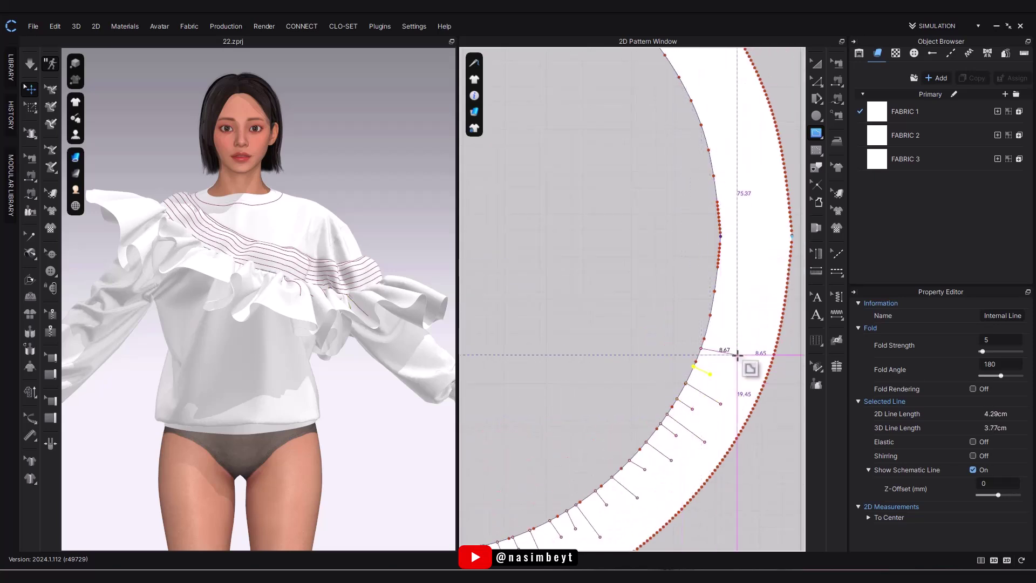
double_click(726, 330)
Finish the lower-right quarter with internal lines of about 4 to 7.5 cm up to the ring's rightmost point, adjusting the last line's start point.
left_click(711, 309)
double_click(750, 309)
left_click(715, 287)
double_click(731, 294)
left_click(719, 261)
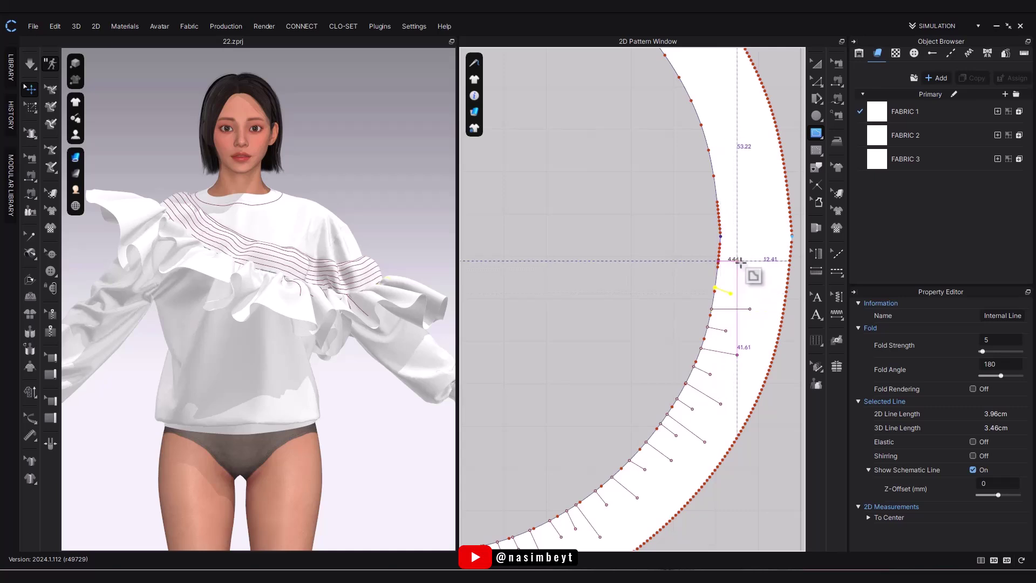
double_click(737, 261)
left_click(717, 271)
double_click(758, 271)
left_click(722, 237)
double_click(751, 247)
left_click(819, 81)
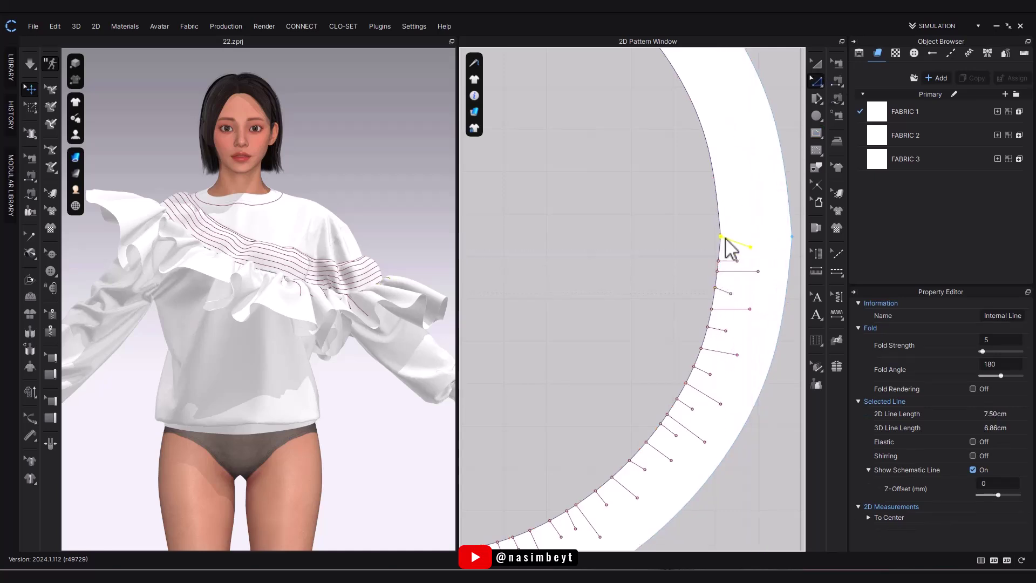
left_click_drag(721, 237, 721, 243)
Mirror-paste all the lower-right radial lines onto the lower-left quarter of the large ring.
scroll(649, 380, "down", 3)
scroll(746, 409, "down", 1)
left_click_drag(587, 396, 776, 220)
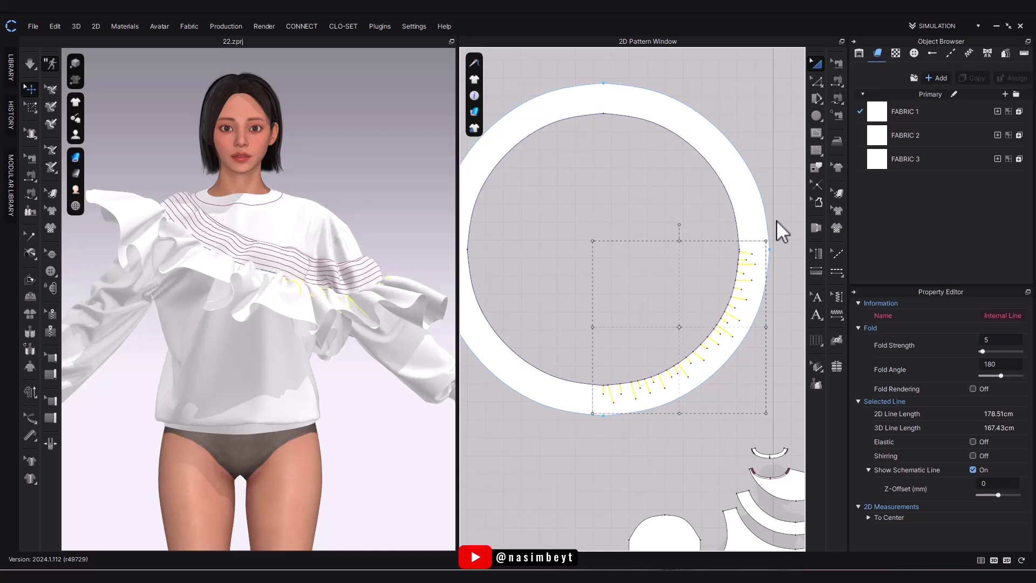
key("ctrl+c")
key("ctrl+r")
middle_click_drag(715, 213, 772, 193)
left_click(562, 317)
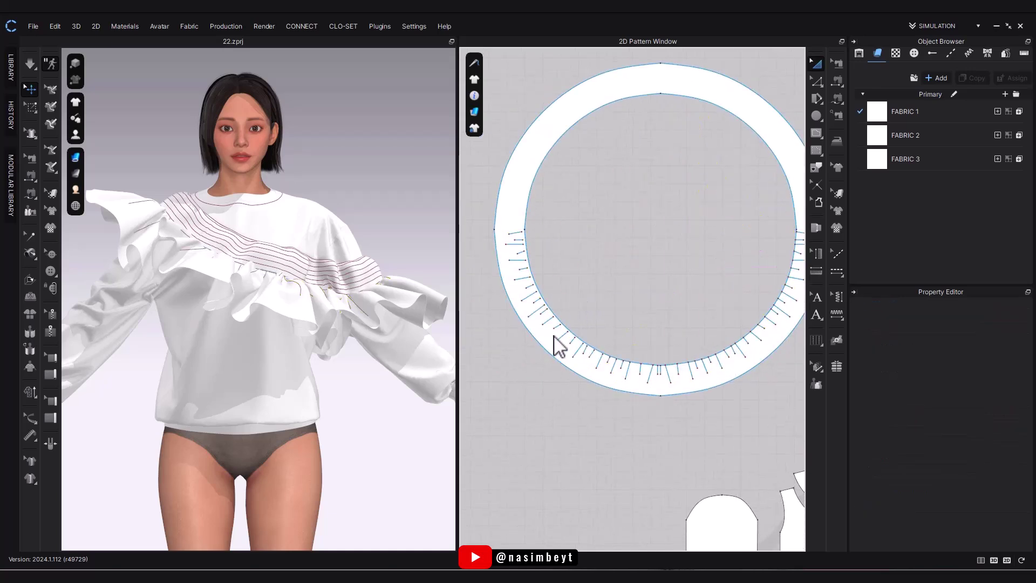
Delete the internal line at the bottom center of the large ring, where the mirrored sets meet.
left_click_drag(586, 384, 657, 383)
scroll(654, 373, "up", 5)
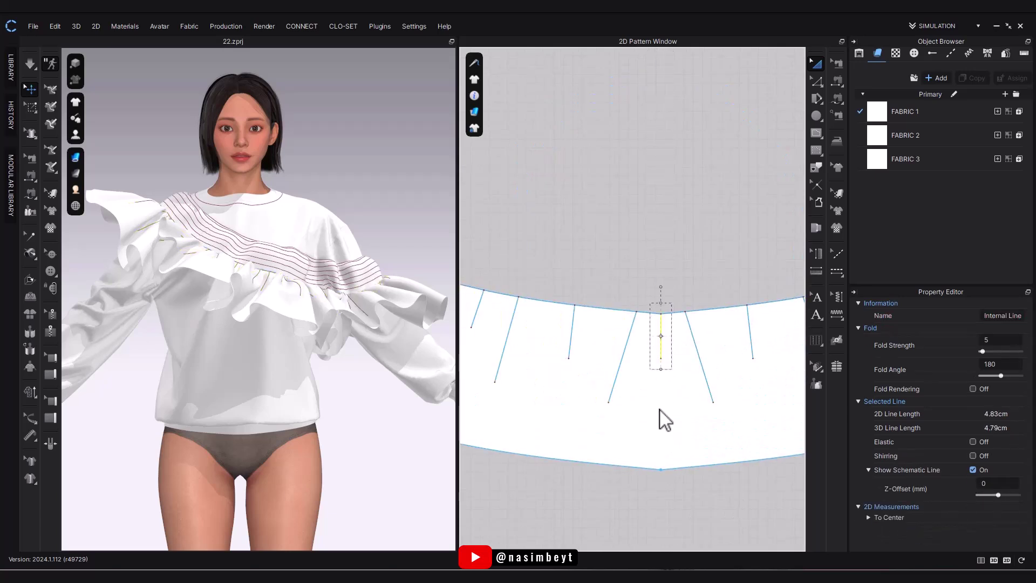
key("Delete")
scroll(660, 416, "down", 8)
middle_click_drag(662, 423, 648, 432)
left_click_drag(521, 451, 777, 264)
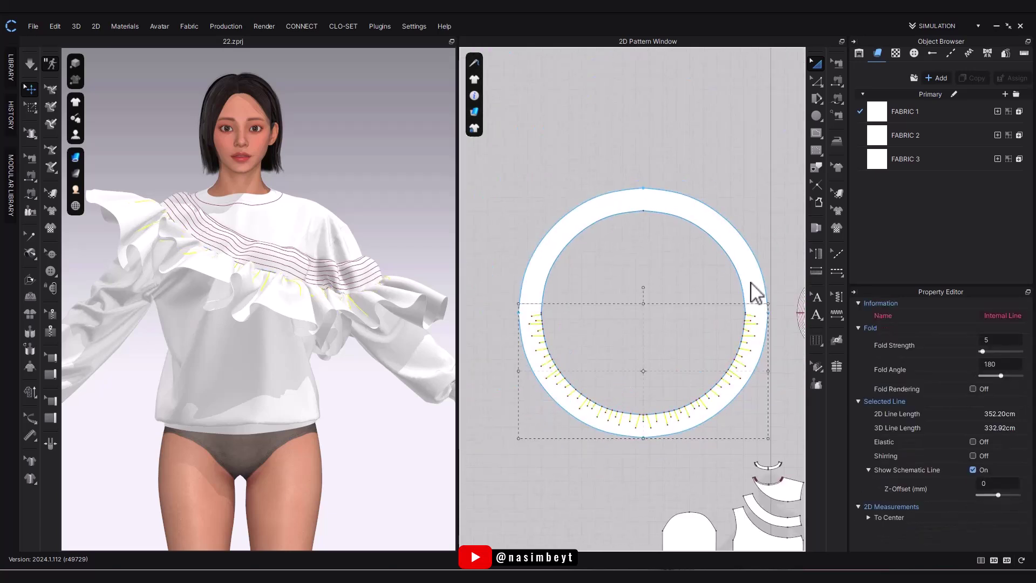
left_click(541, 445)
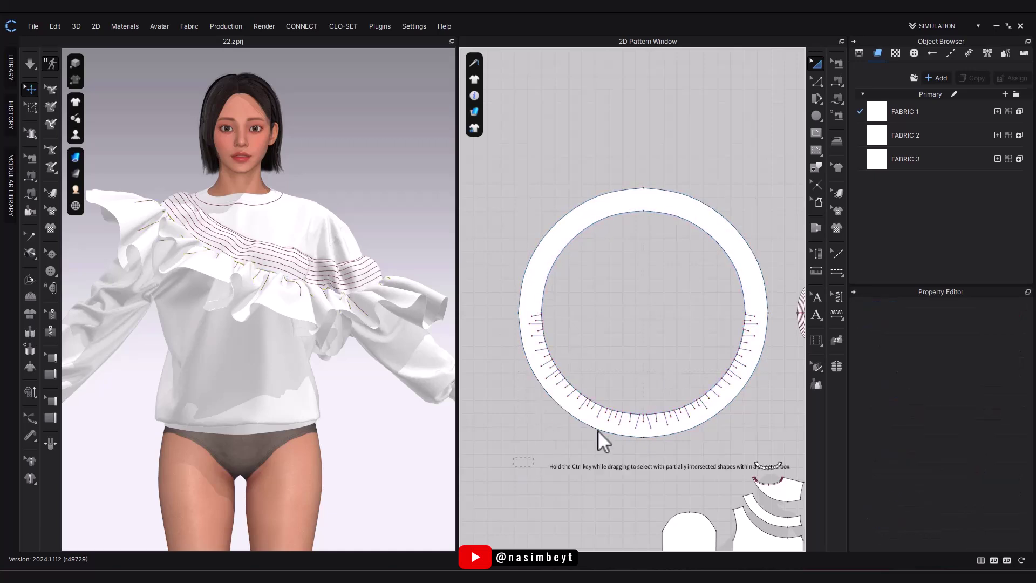
left_click_drag(509, 447, 781, 264)
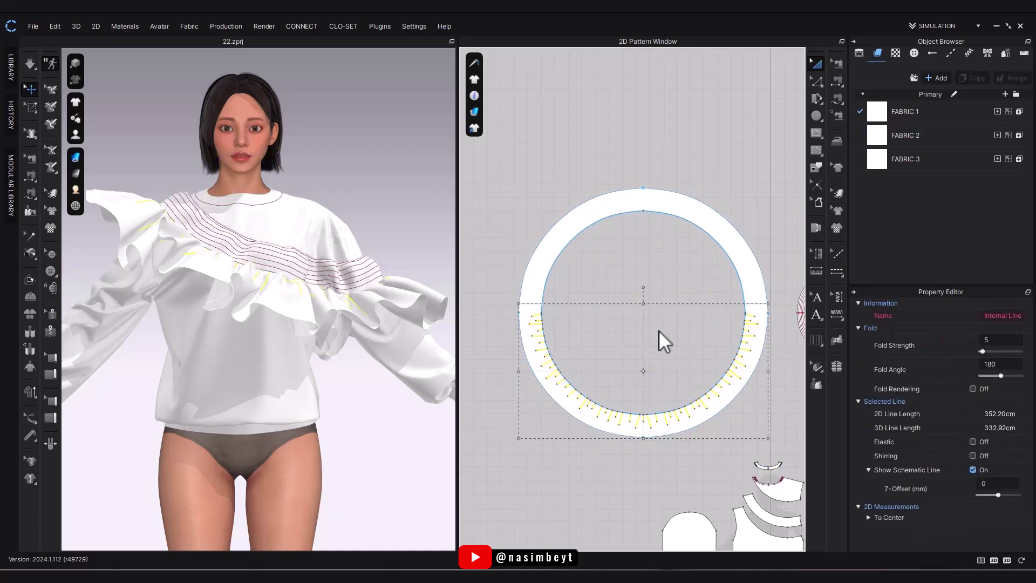
key("ctrl+c")
right_click(640, 429)
left_click(660, 92)
key("Escape")
right_click(628, 431)
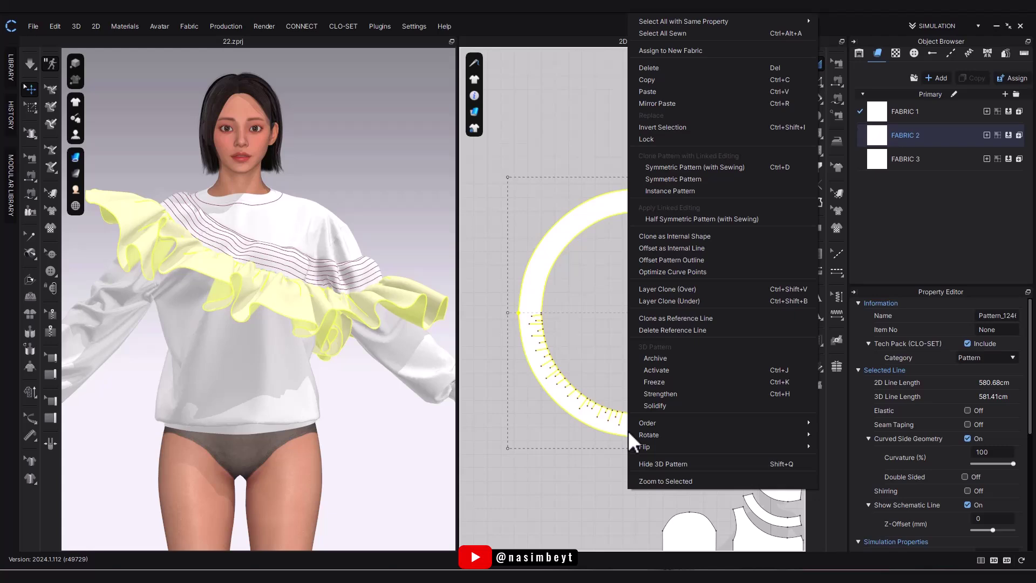
left_click(561, 132)
Draw radial internal lines, about 6 to 9 cm long, along the inner edge of the large ring's upper-left quarter up to its top point.
scroll(565, 302, "up", 2)
middle_click_drag(565, 315, 563, 350)
left_click(816, 133)
scroll(523, 357, "up", 4)
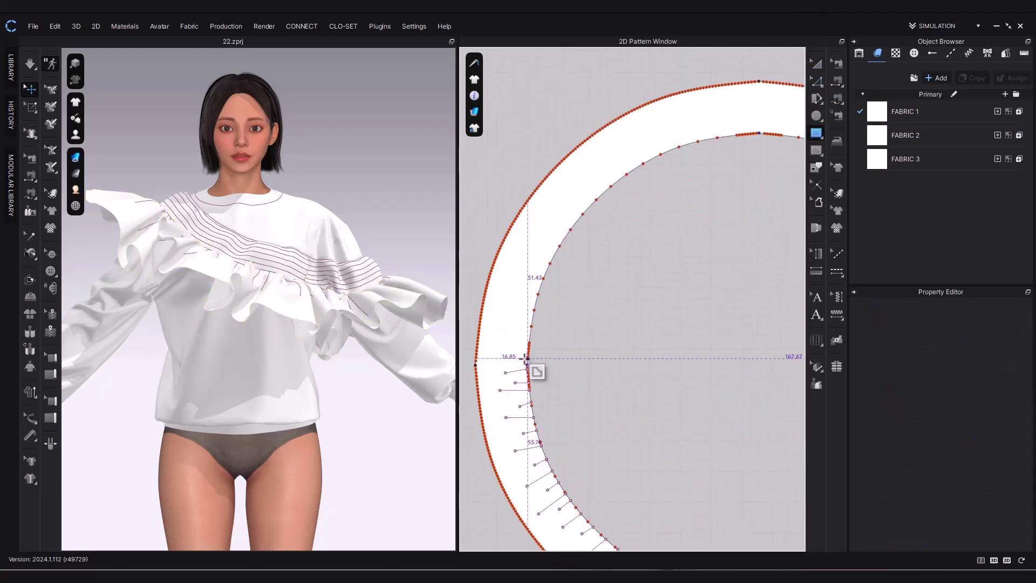
left_click(528, 358)
double_click(516, 357)
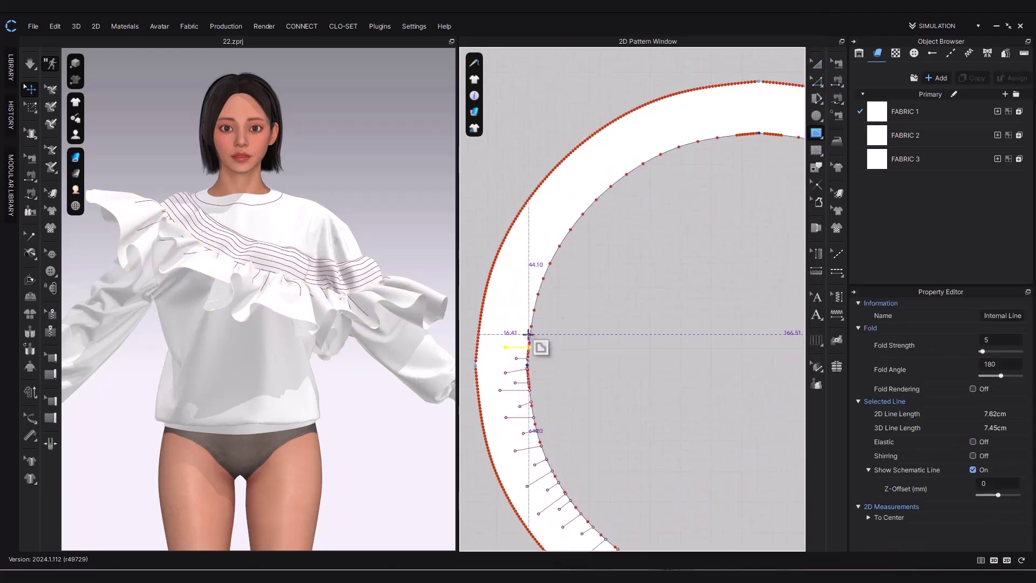
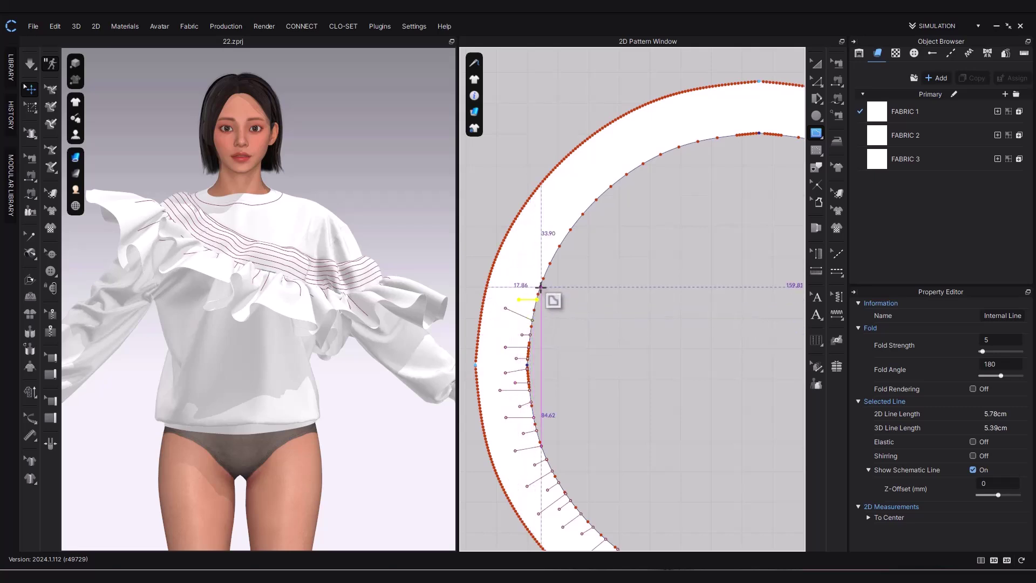
left_click(541, 287)
double_click(519, 274)
left_click_drag(550, 253, 558, 246)
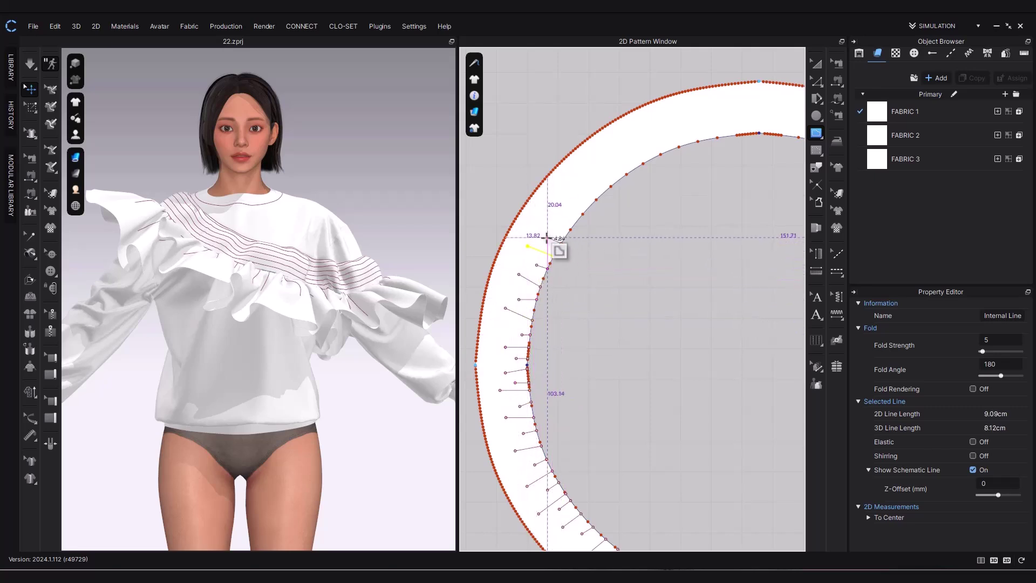
mouse_move(583, 184)
left_mouse_down()
mouse_move(621, 186)
mouse_move(632, 149)
mouse_move(754, 132)
mouse_move(510, 317)
left_mouse_up()
left_click(752, 133)
double_click(751, 100)
Mirror-paste the upper-left radial lines onto the upper-right quarter of the large ring.
key("a")
scroll(736, 111, "down", 3)
key("ctrl+c")
key("ctrl+r")
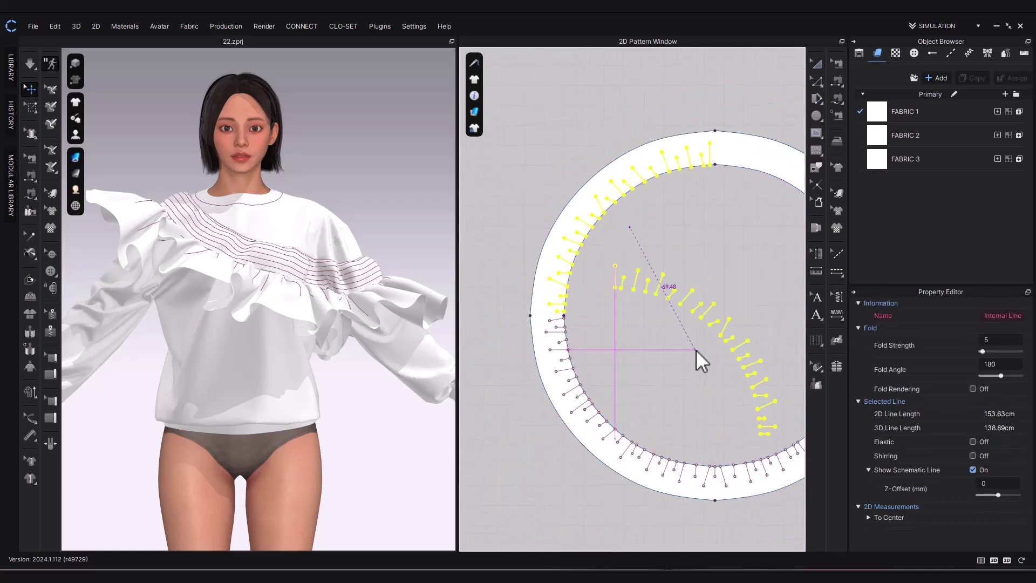
left_click_drag(696, 350, 658, 209)
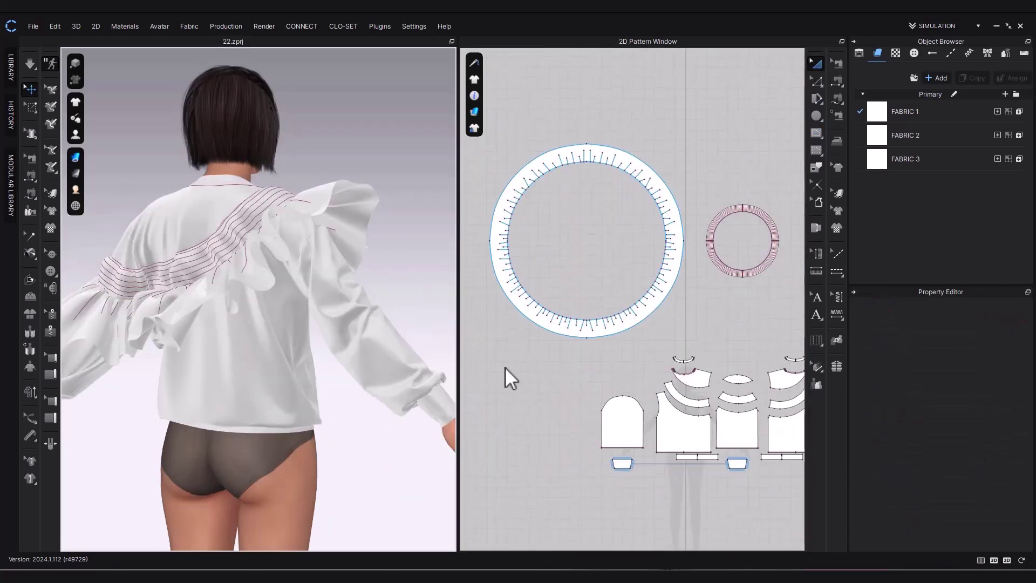
Duplicate FABRIC 1 and assign FABRIC 1 Copy 1 to the hem band and cuff pieces.
right_click_drag(505, 367, 309, 374)
left_click(916, 112)
middle_click_drag(644, 448, 556, 412)
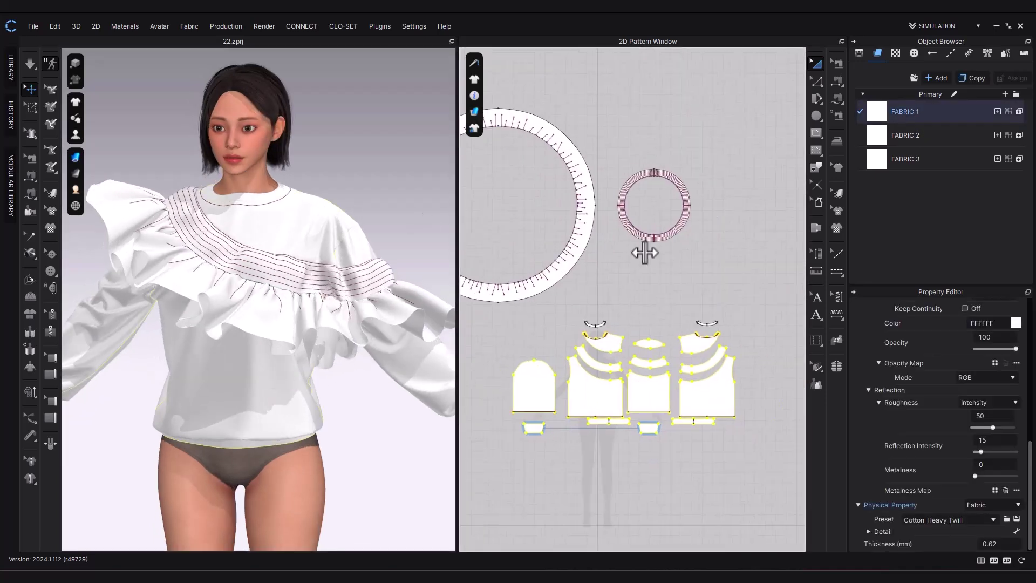
left_click(971, 79)
left_click_drag(504, 444, 756, 419)
left_click(998, 183)
Select FABRIC 1 and open the folder of normal map images in the fabric library.
left_click(913, 114)
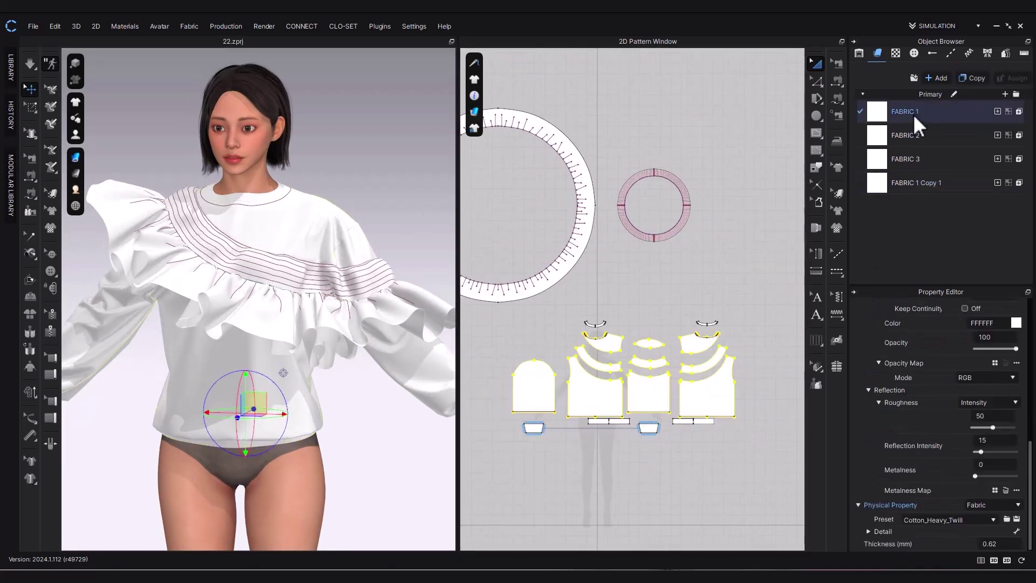
scroll(941, 374, "up", 5)
left_click(712, 323)
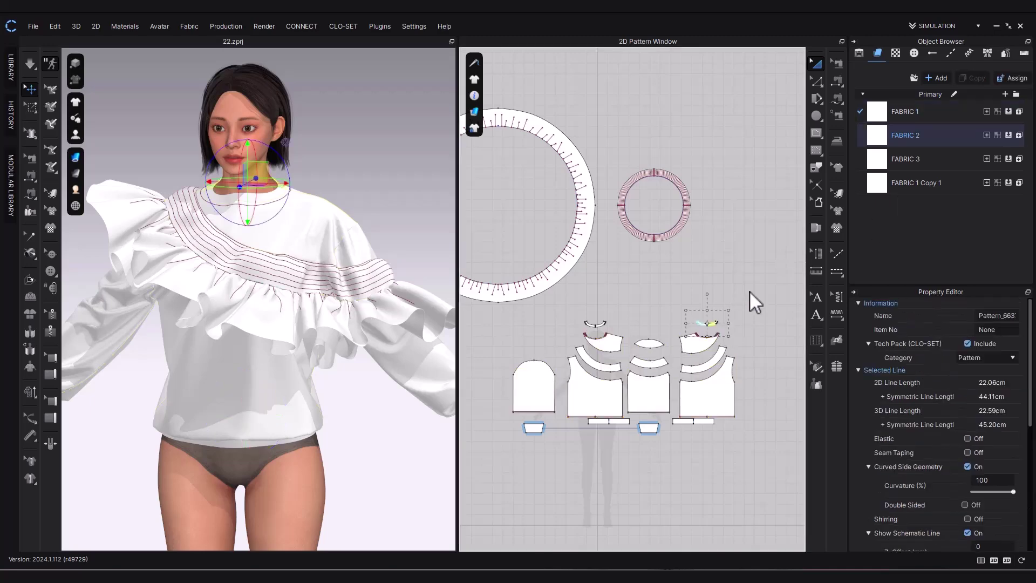
left_click(749, 291)
left_click(914, 113)
scroll(944, 390, "down", 5)
scroll(955, 389, "up", 1)
left_click(11, 69)
left_click(60, 123)
double_click(104, 333)
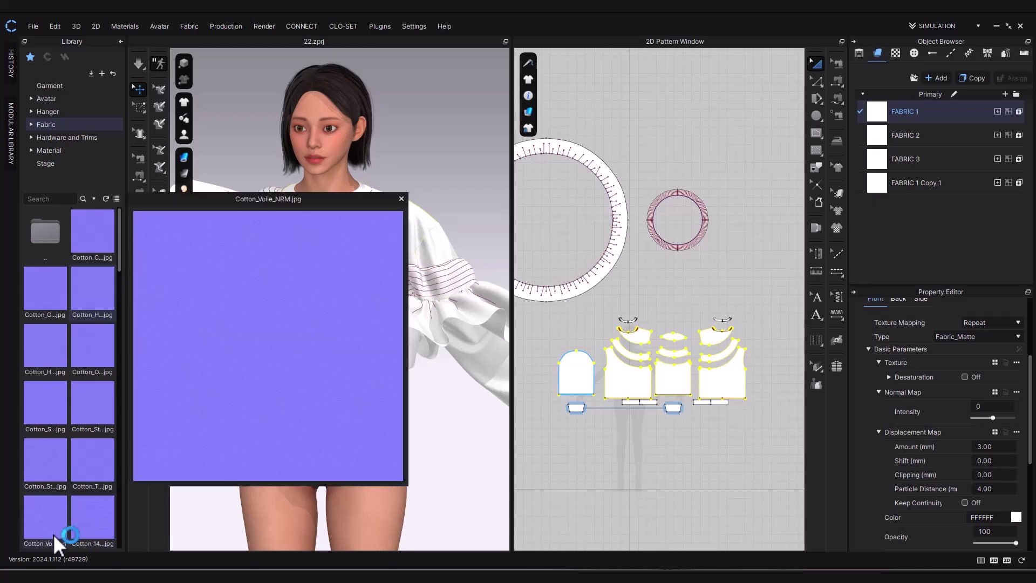
Apply Knit_Cotton_Jersey_NRM.jpg as the normal map of FABRIC 1 at intensity 100.
scroll(53, 530, "down", 5)
mouse_move(89, 462)
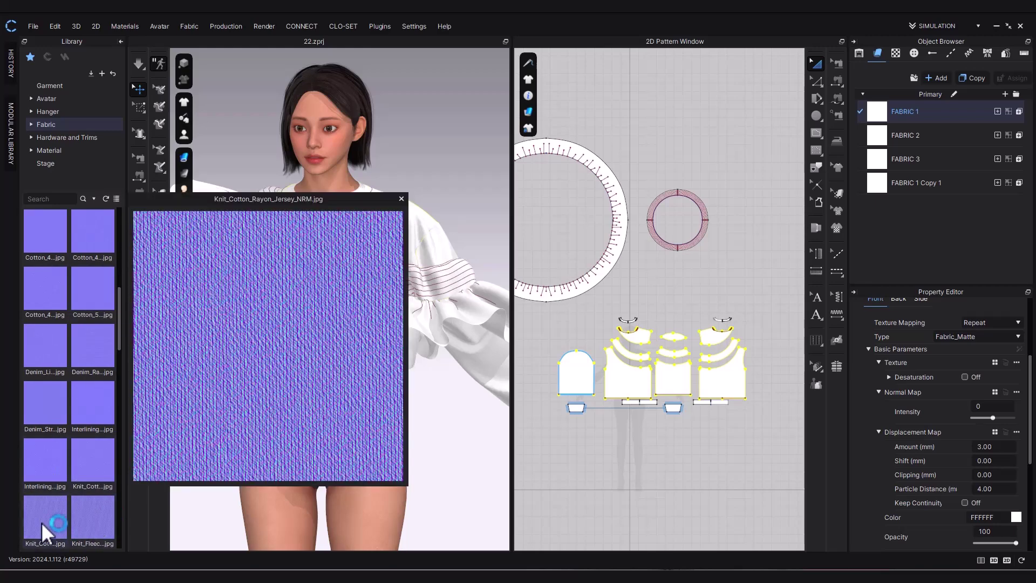
scroll(42, 522, "down", 3)
mouse_move(82, 416)
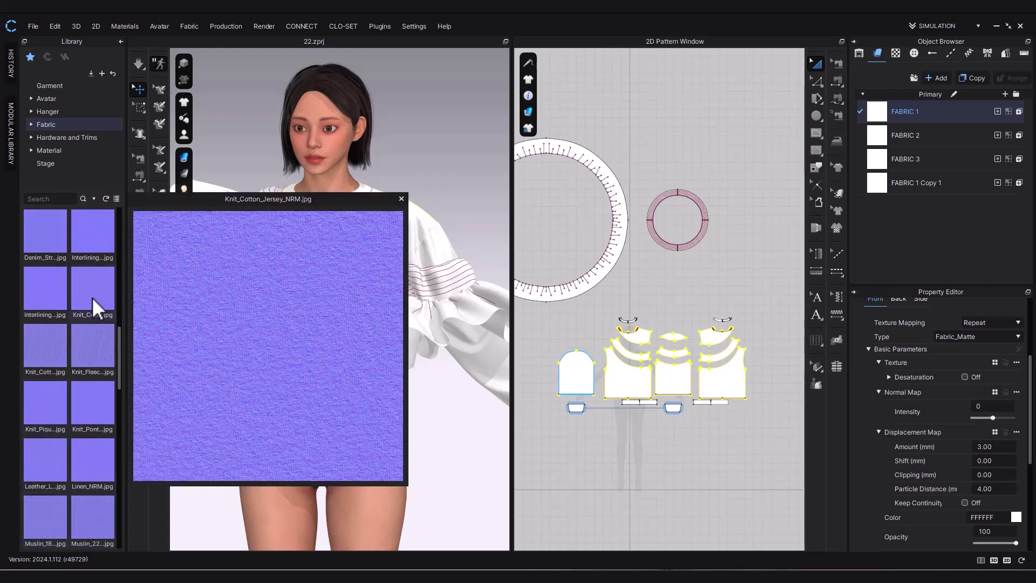
left_click_drag(92, 297, 975, 393)
scroll(336, 385, "up", 10)
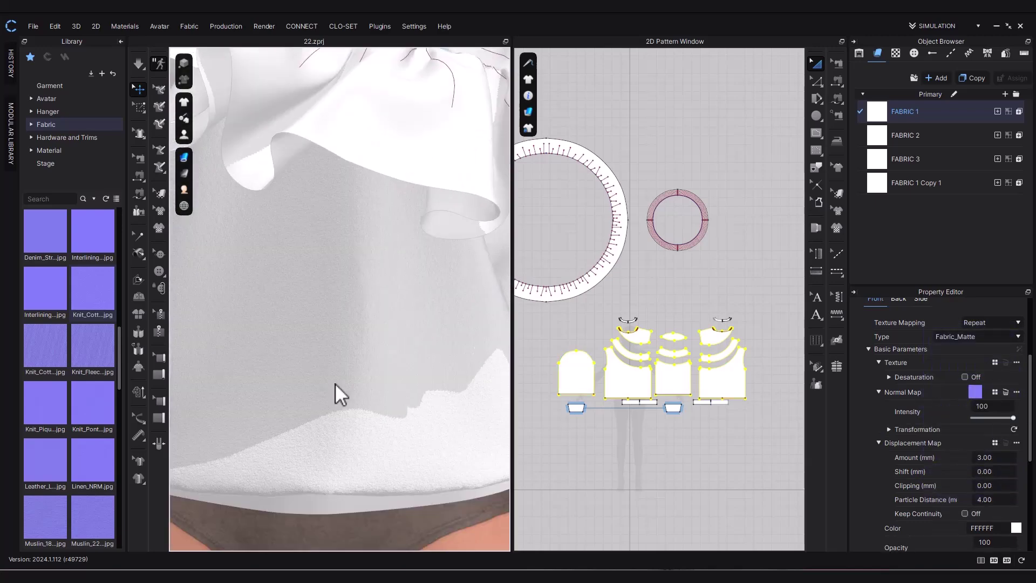
scroll(336, 387, "down", 8)
middle_click_drag(238, 372, 347, 357)
scroll(348, 358, "up", 3)
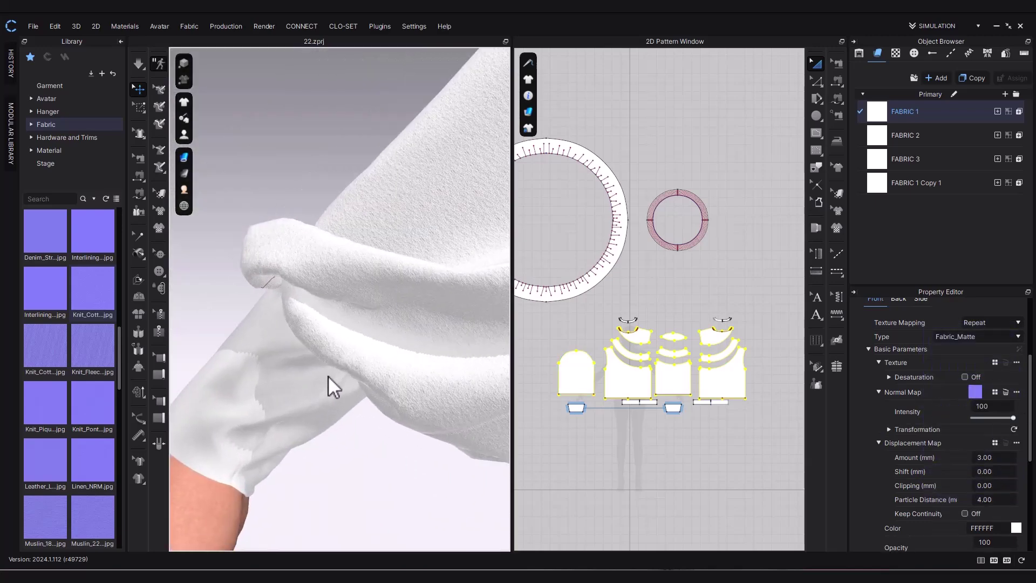
Duplicate FABRIC 2 with Knit_Fleece_Terry_NRM.jpg as the copy's normal map, and assign the copy to the neckband pieces.
left_click(928, 135)
left_click(973, 78)
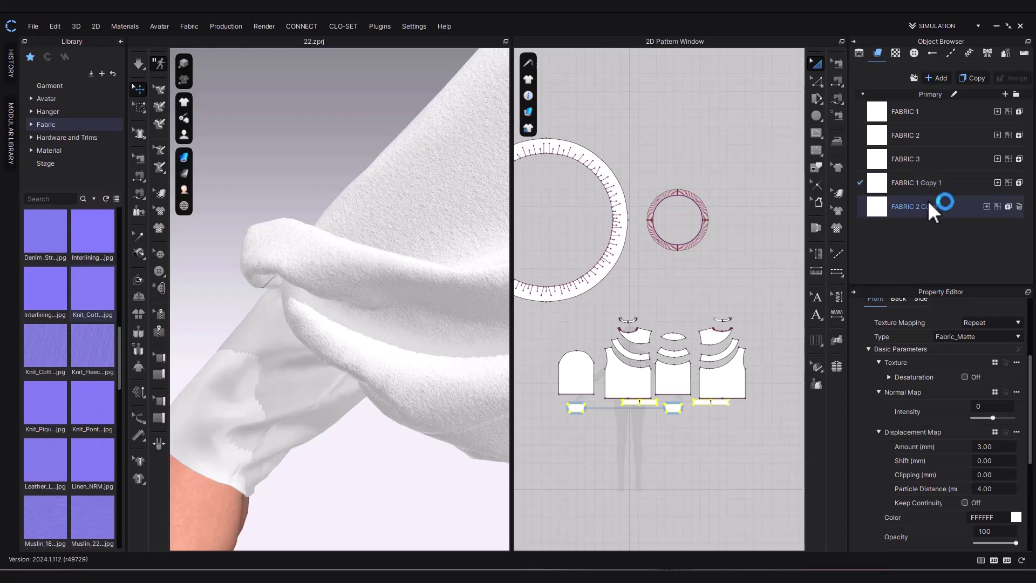
mouse_move(65, 360)
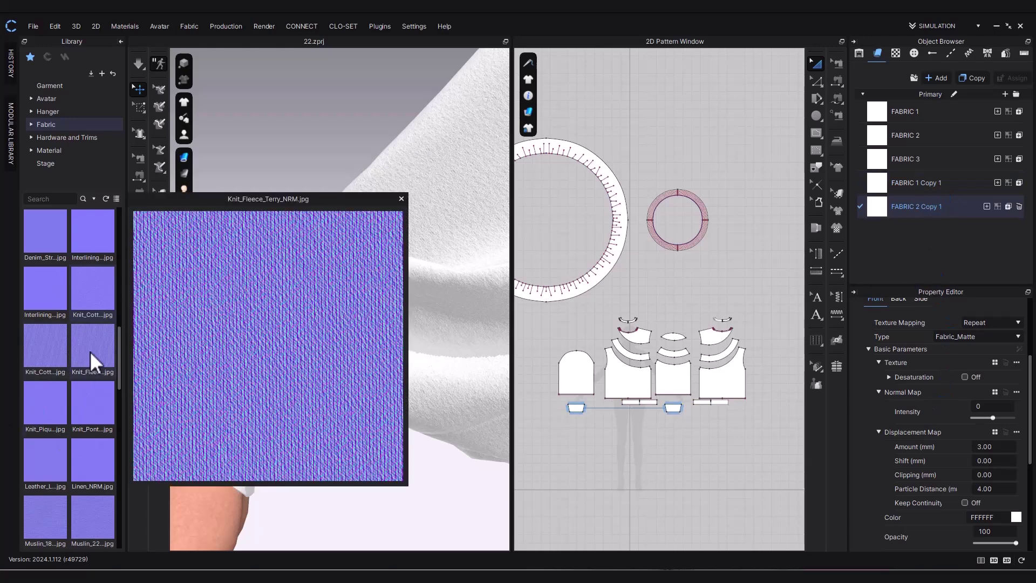
left_click_drag(91, 361, 964, 390)
left_click_drag(801, 298, 601, 327)
left_click(988, 206)
Apply Knit_Fleece_Terry_NRM.jpg as the normal map of FABRIC 1 Copy 1.
left_click(939, 183)
left_click_drag(93, 349, 976, 393)
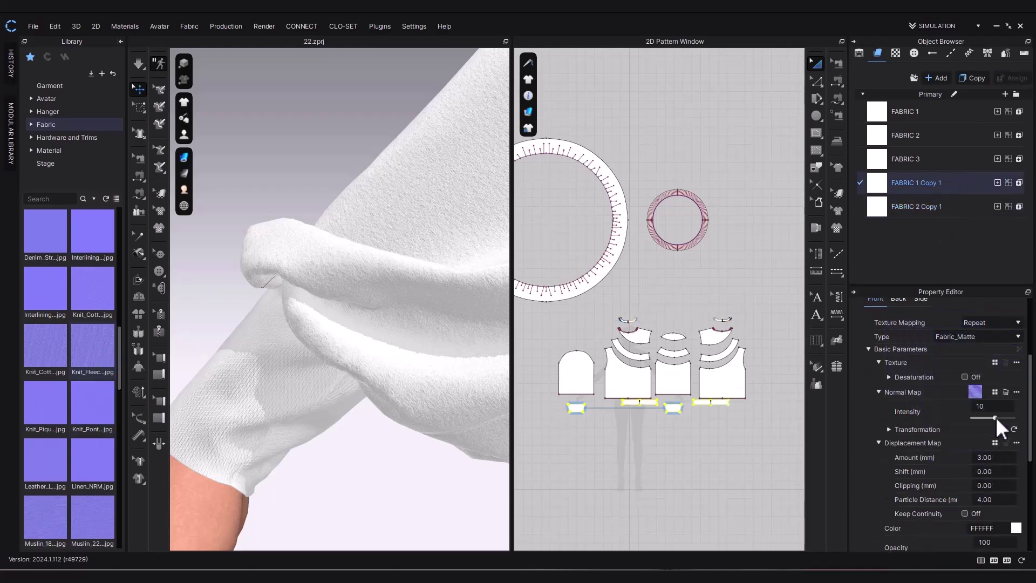
scroll(395, 420, "down", 5)
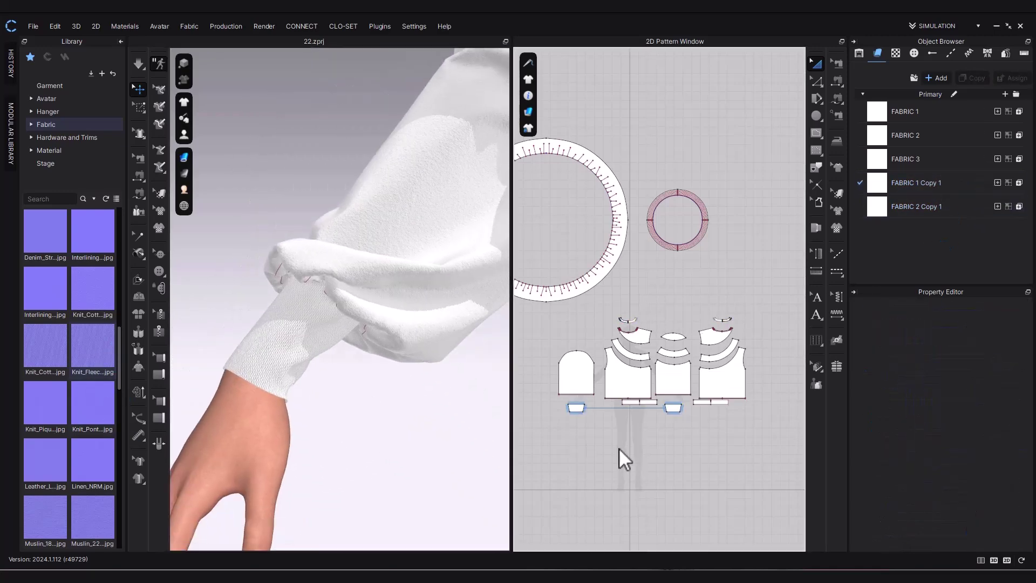
Layer-clone the cuff and hem band pieces, place the clones just below the originals, and simulate the garment.
left_click(681, 407)
right_click(682, 407)
left_click(707, 410)
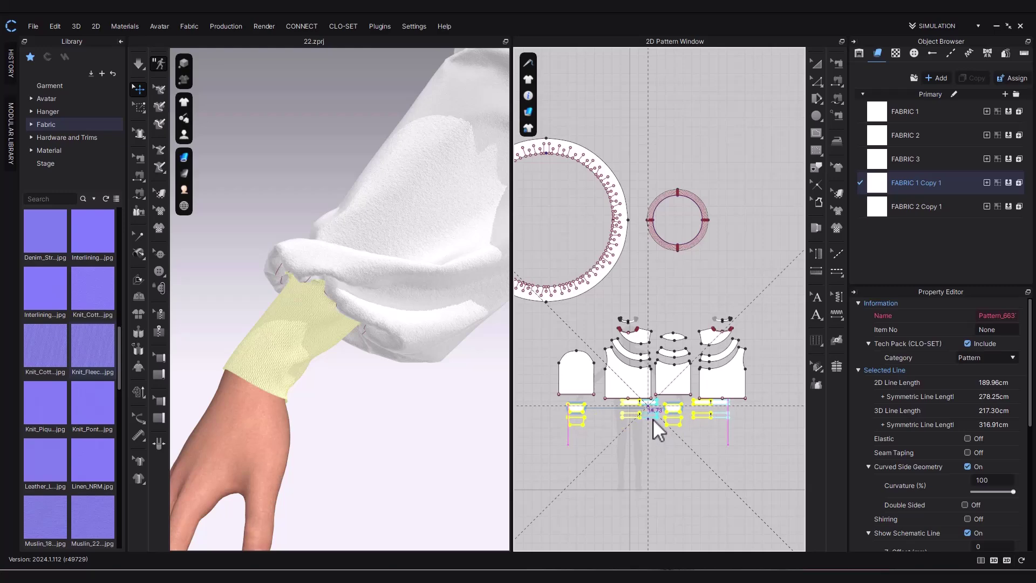
left_click(654, 419)
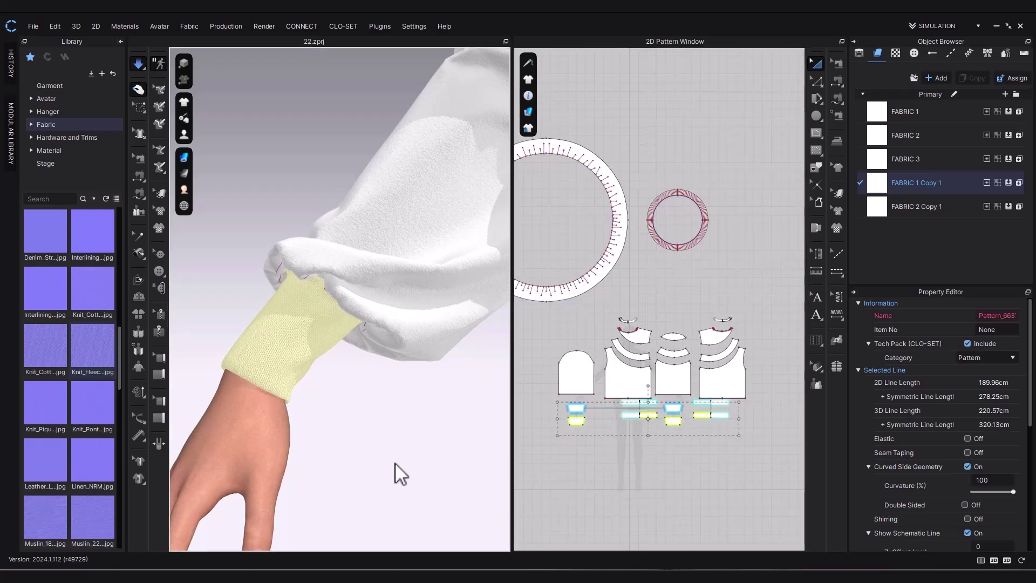
left_click(652, 483)
key("space")
Layer-clone the front and back neckband pieces over the originals and simulate the garment.
scroll(451, 459, "down", 5)
middle_click_drag(451, 458, 456, 481)
scroll(455, 481, "up", 5)
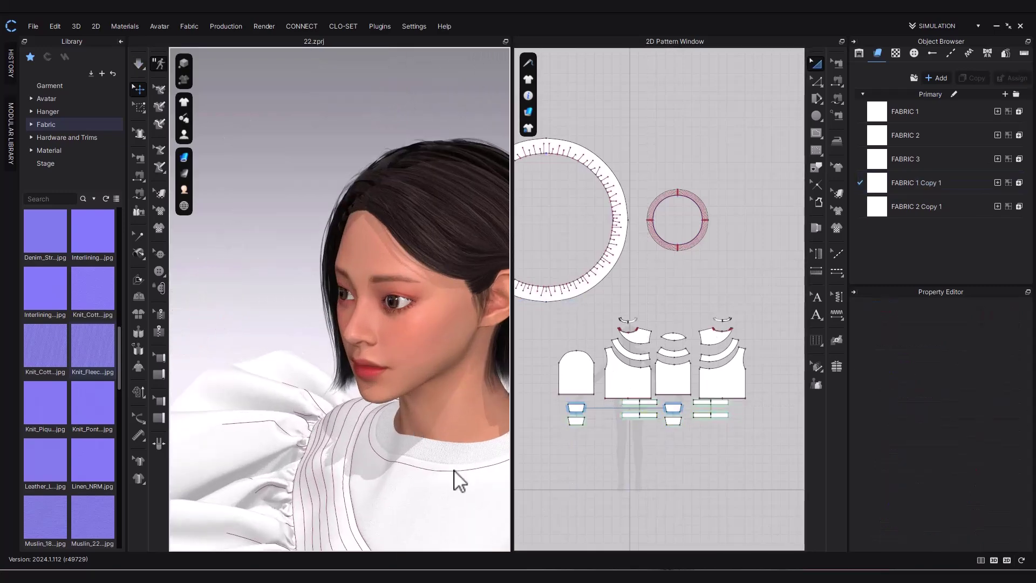
mouse_move(455, 481)
right_mouse_down()
mouse_move(460, 429)
mouse_move(446, 390)
right_mouse_up()
scroll(447, 389, "down", 4)
middle_click_drag(446, 390, 444, 316)
left_click_drag(748, 305, 614, 325)
right_click(635, 321)
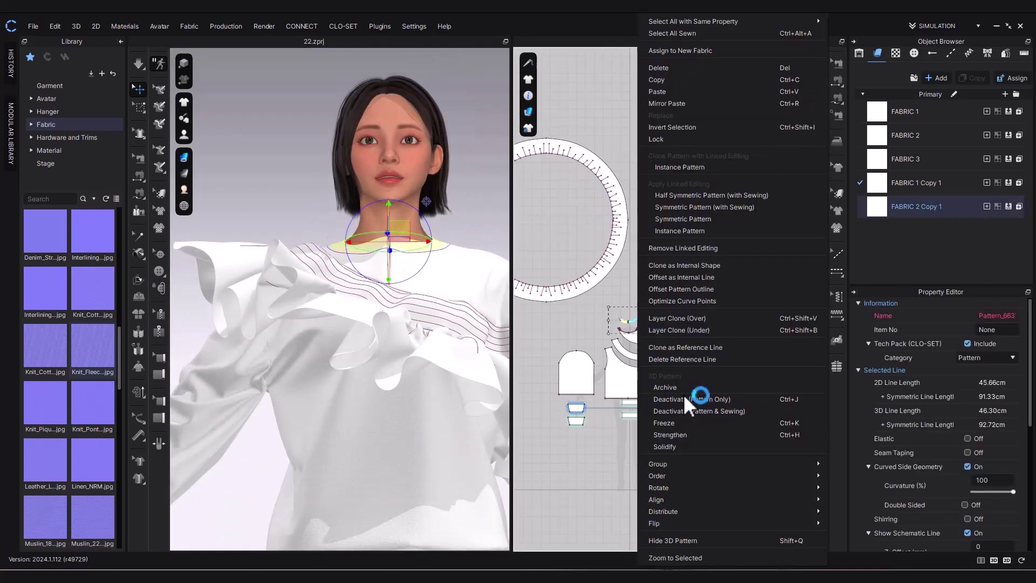
left_click(681, 320)
key("space")
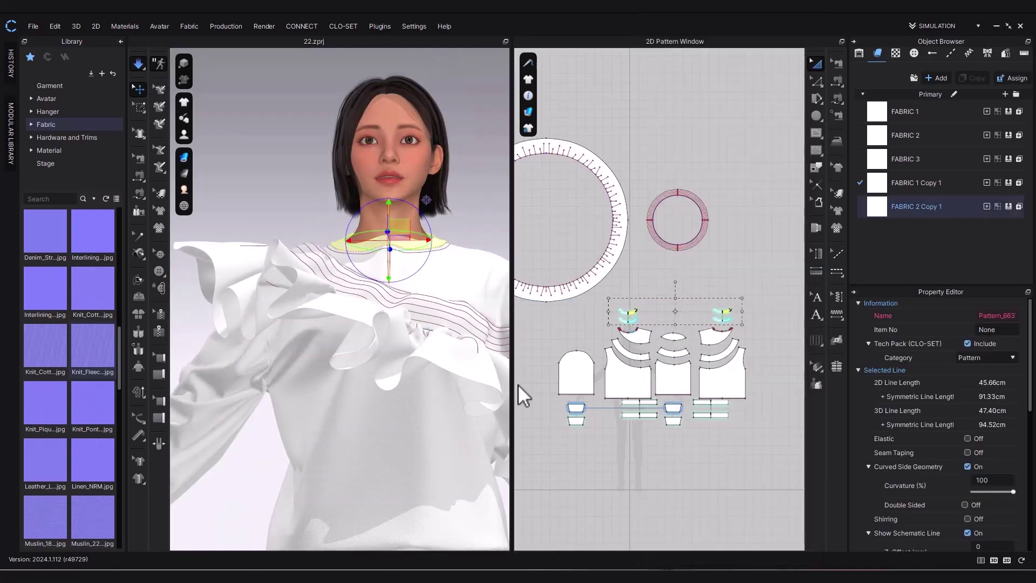
key("space")
left_click(445, 356)
Apply Knit_Cotton_Jersey_NRM.jpg as the normal map of FABRIC 2 and FABRIC 3.
left_click(912, 135)
left_click(913, 112)
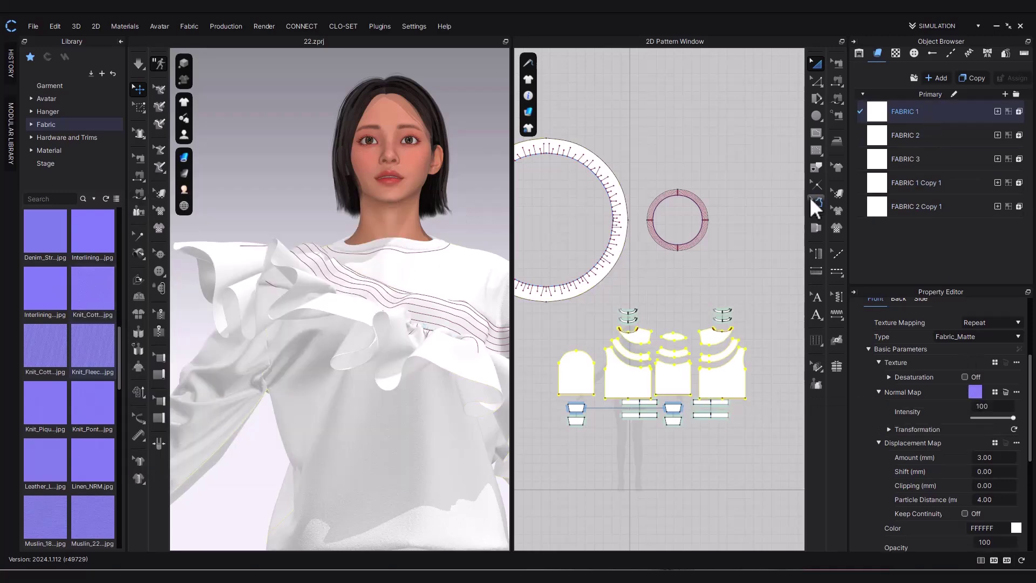
left_click(912, 135)
left_click_drag(89, 297, 970, 413)
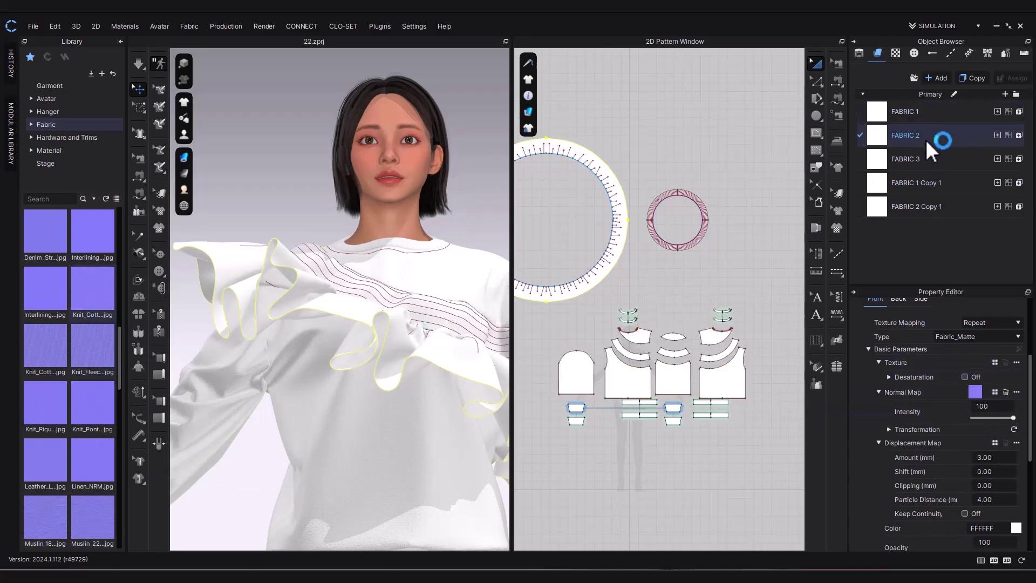
left_click(927, 157)
left_click_drag(96, 292, 979, 398)
Collapse the library and change the physical property preset of the neckband fabric FABRIC 2 Copy 1.
left_click(919, 208)
scroll(398, 421, "up", 5)
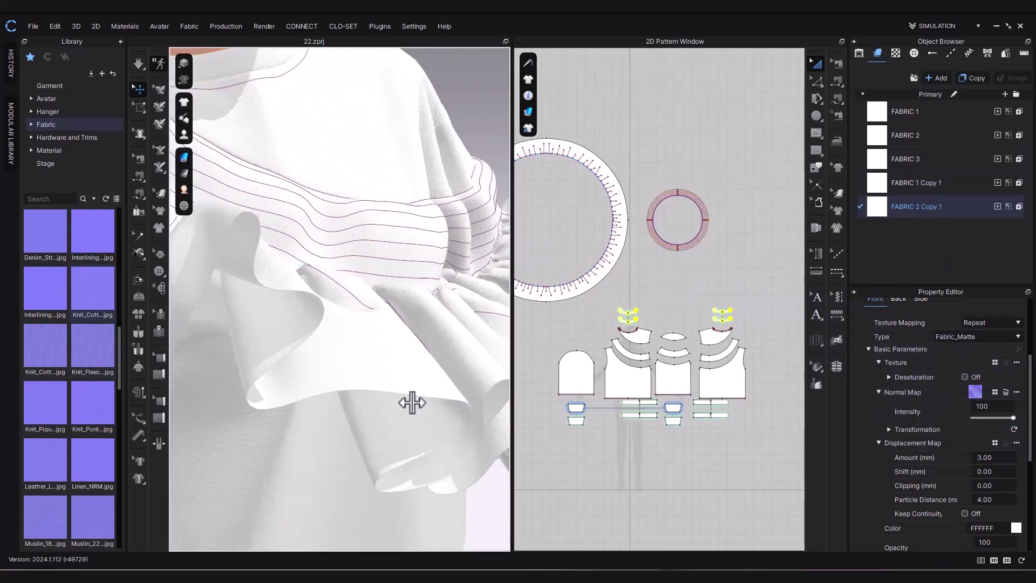
scroll(412, 402, "down", 5)
scroll(358, 381, "up", 8)
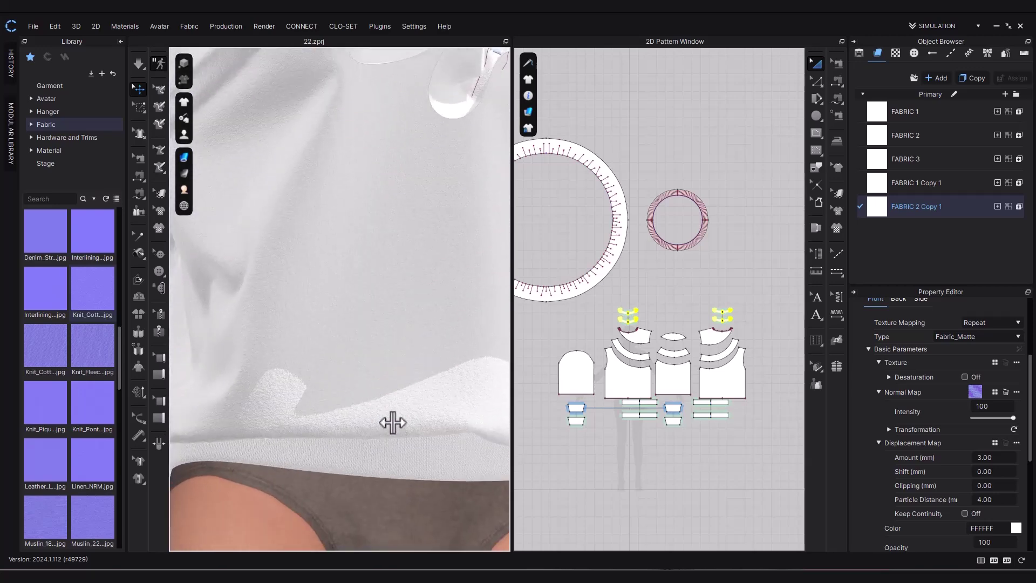
scroll(392, 423, "down", 6)
left_click(121, 41)
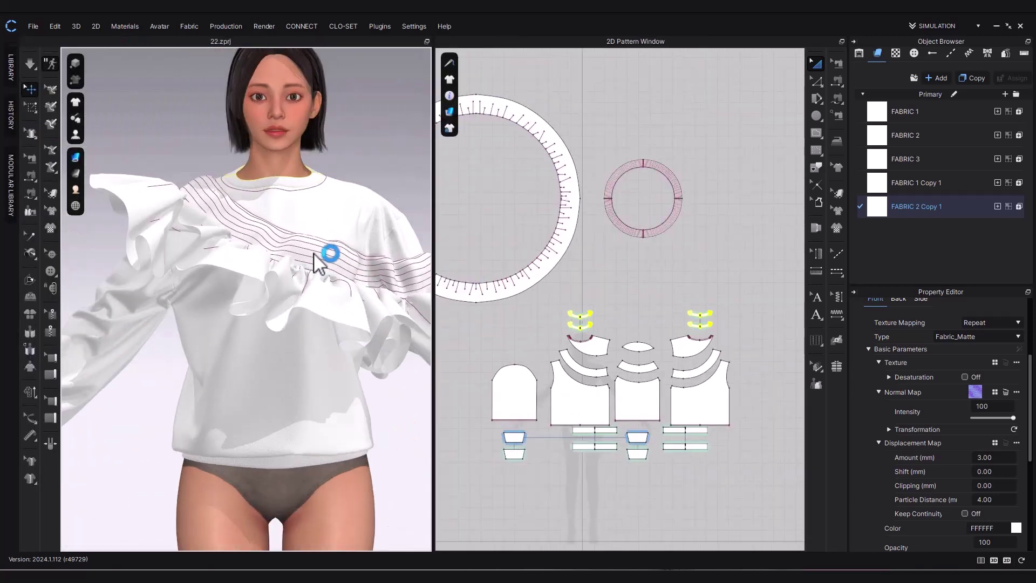
right_click_drag(314, 254, 326, 254)
scroll(1002, 510, "down", 5)
left_click(946, 520)
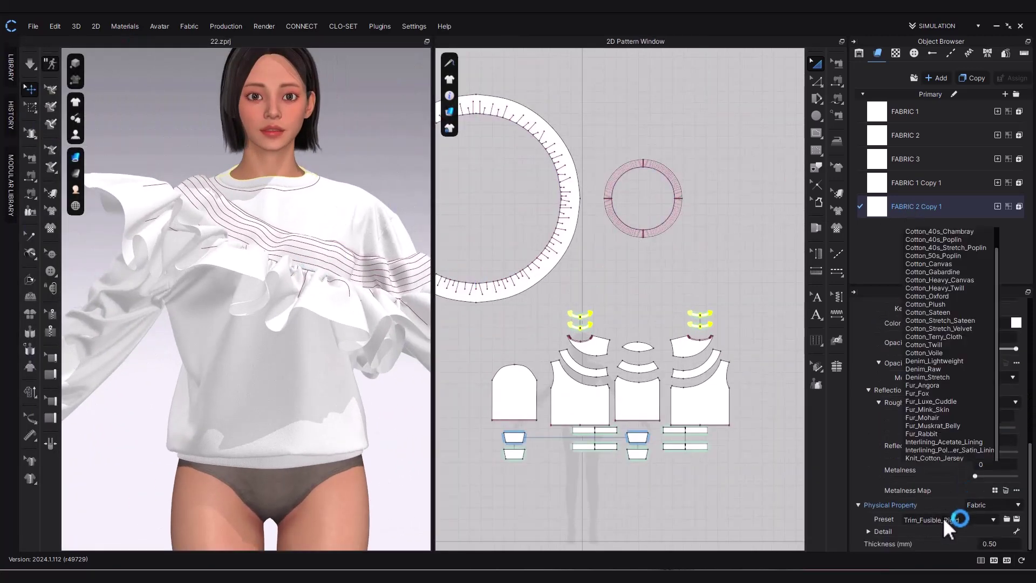
left_click(955, 18)
Simulate the garment and tug the front yoke to settle the neckline.
key("space")
left_click(277, 195)
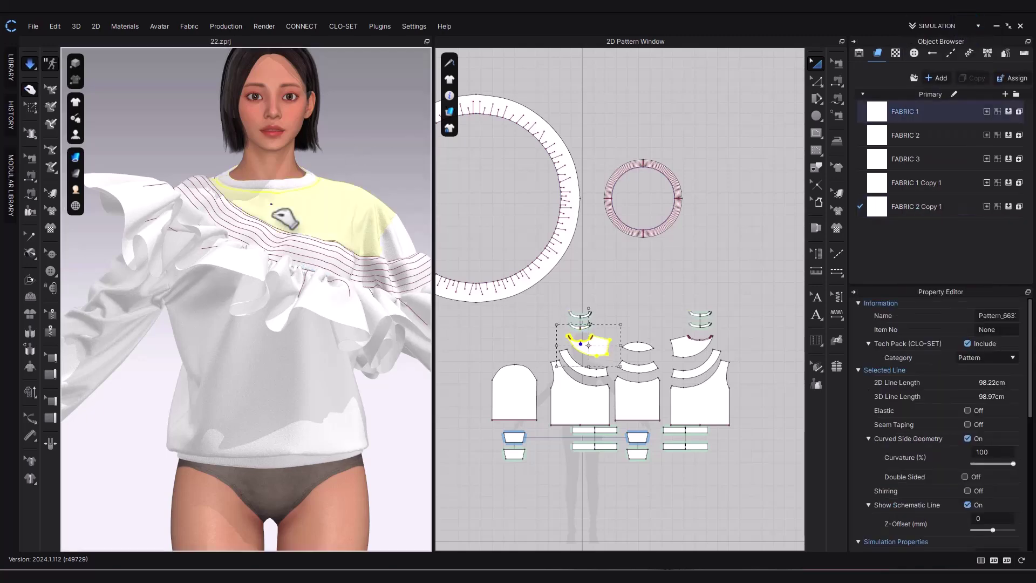
right_click_drag(287, 266, 280, 274)
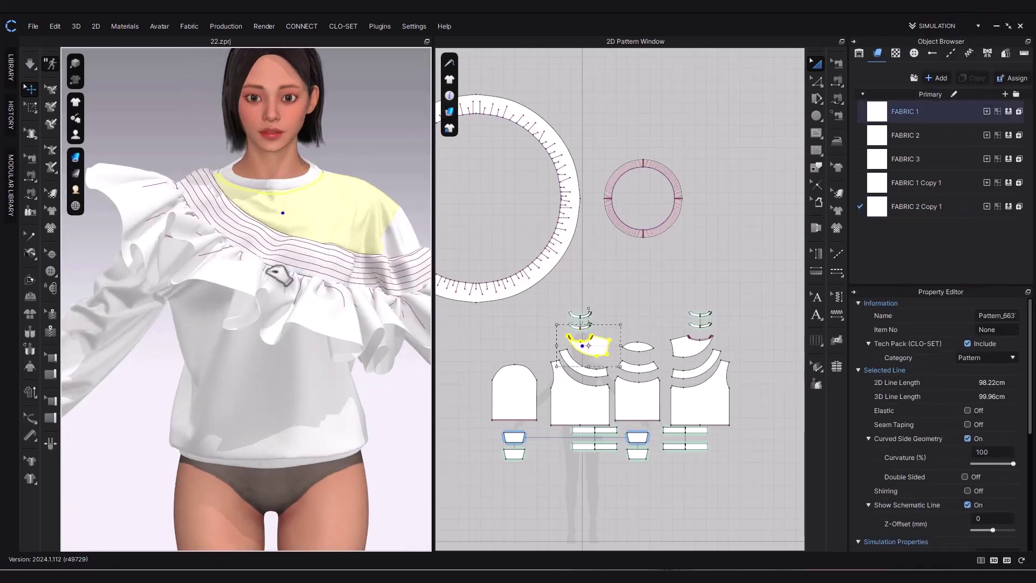
middle_click_drag(280, 273, 269, 244)
Set the additional collision thickness of all neckband, cuff and hem band pieces to 0.5 and simulate the garment.
left_click(665, 300)
left_click_drag(719, 305, 549, 330)
left_click_drag(490, 468, 718, 425, "shift")
scroll(979, 450, "down", 5)
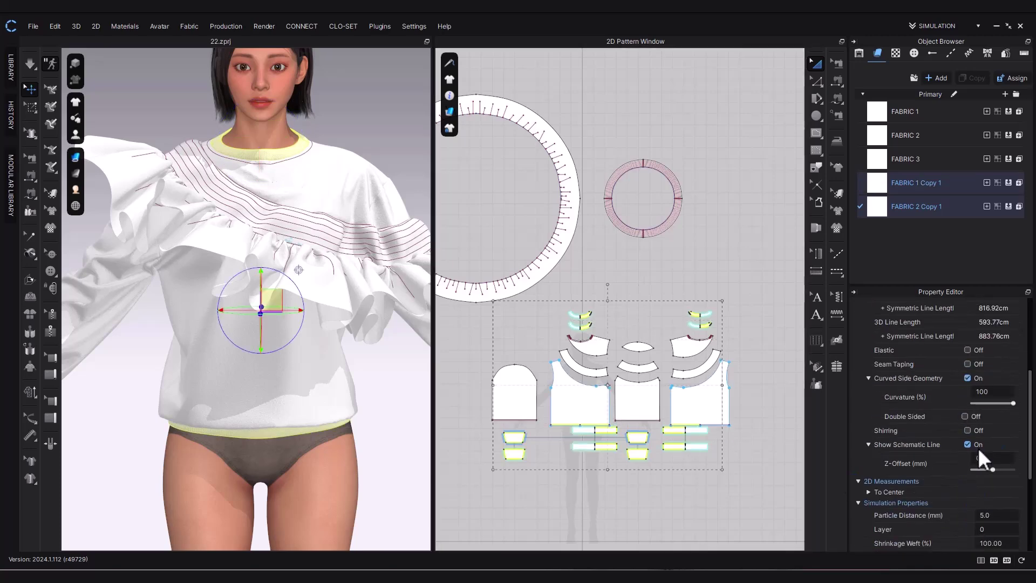
left_click(1007, 478)
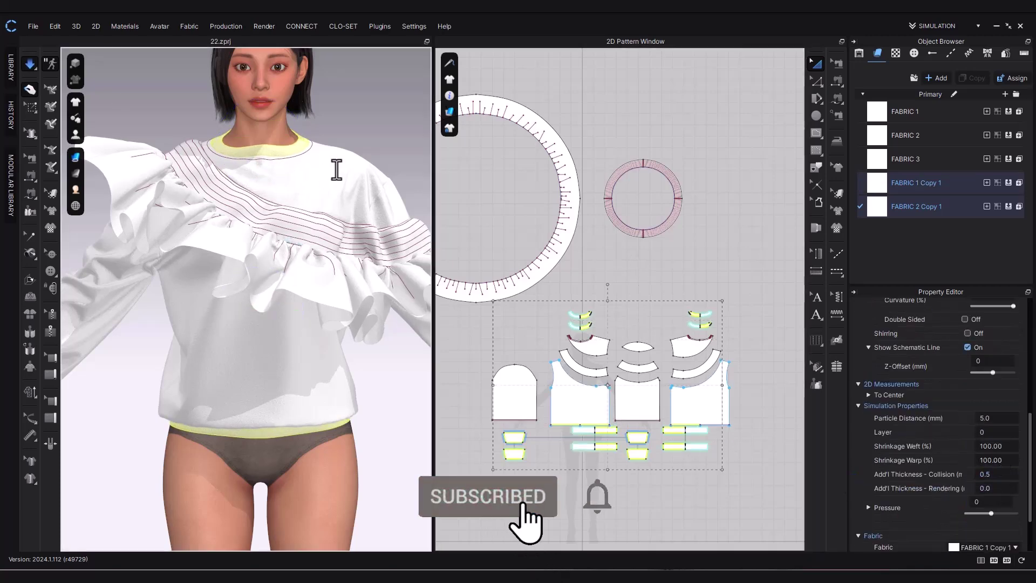
left_click(367, 184)
Set the fold angle of the internal lines along the front and back necklines to 295.
left_click(581, 341)
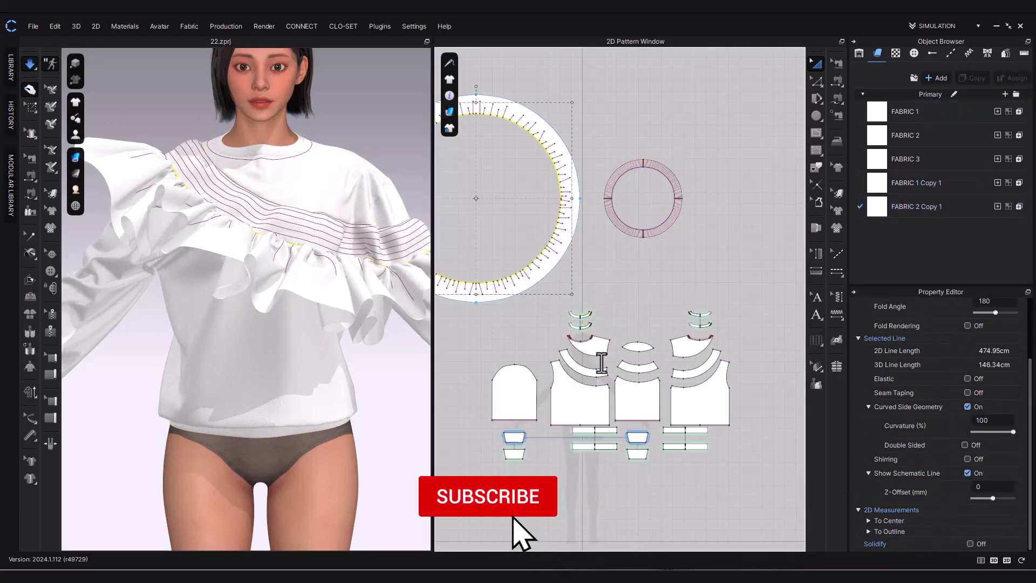
scroll(580, 341, "up", 5)
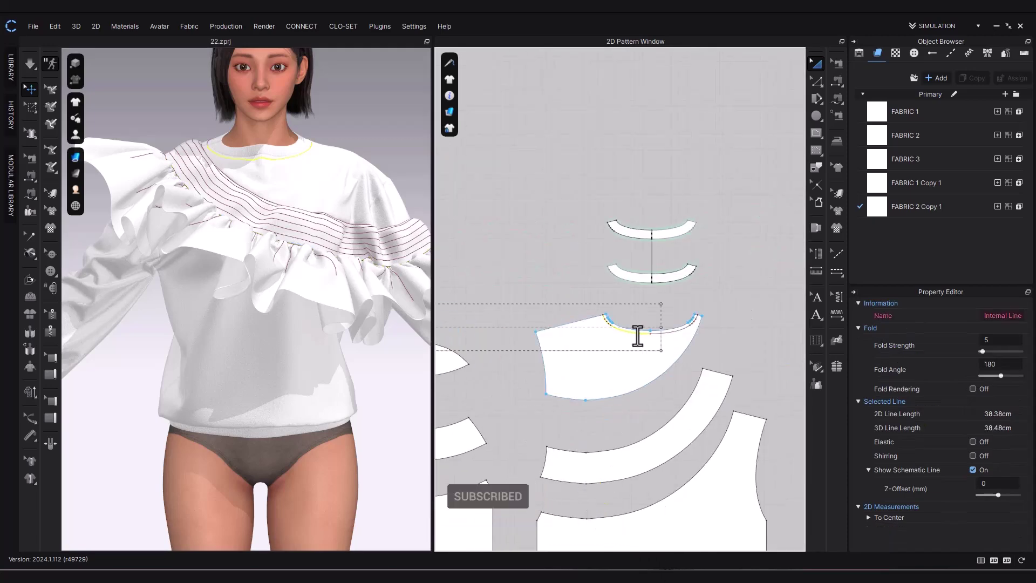
scroll(261, 317, "up", 5)
key("space")
left_click_drag(1004, 376, 1015, 376)
right_click_drag(418, 370, 347, 393)
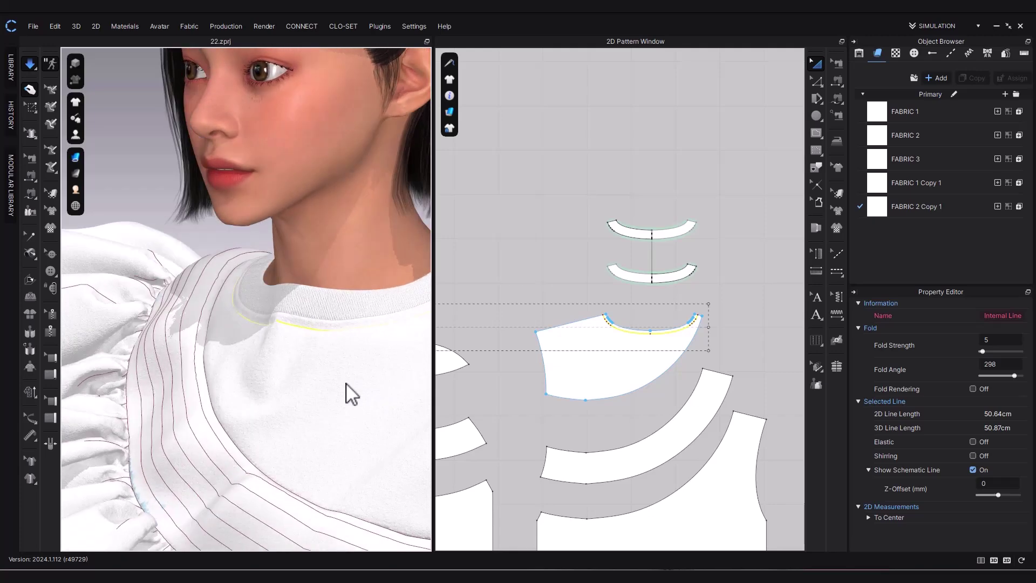
key("space")
double_click(1003, 365)
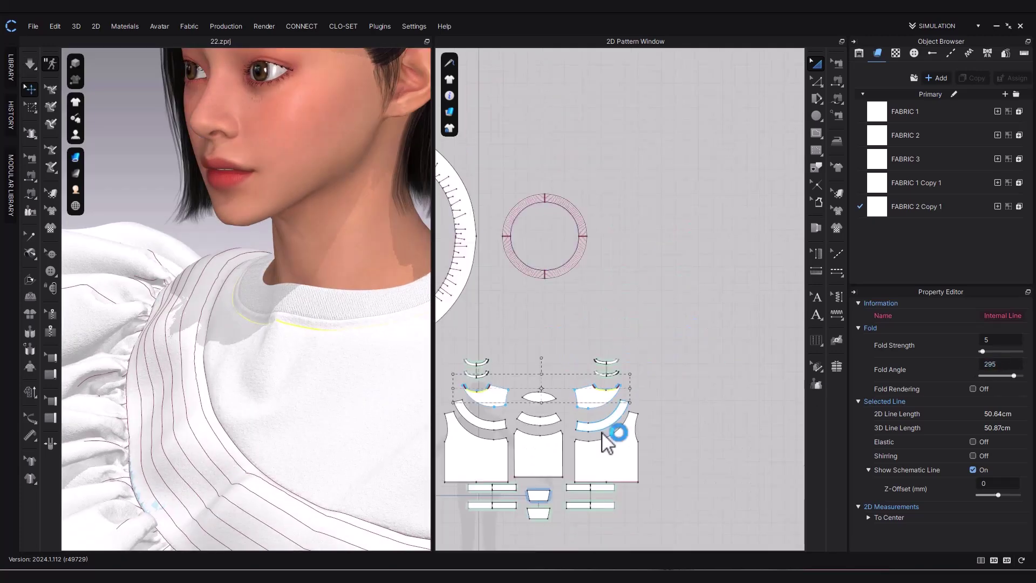
Set the fold angle of the internal lines along the body hems and sleeve ends to 295 and simulate.
left_click(653, 408)
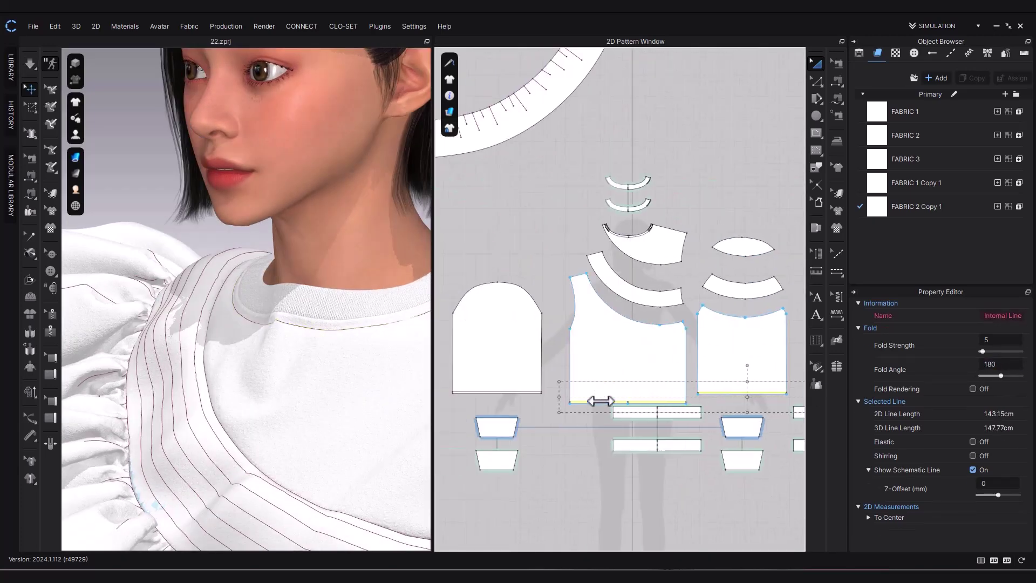
double_click(1001, 365)
type("295")
key("Return")
scroll(192, 405, "down", 5)
middle_click_drag(192, 405, 276, 312)
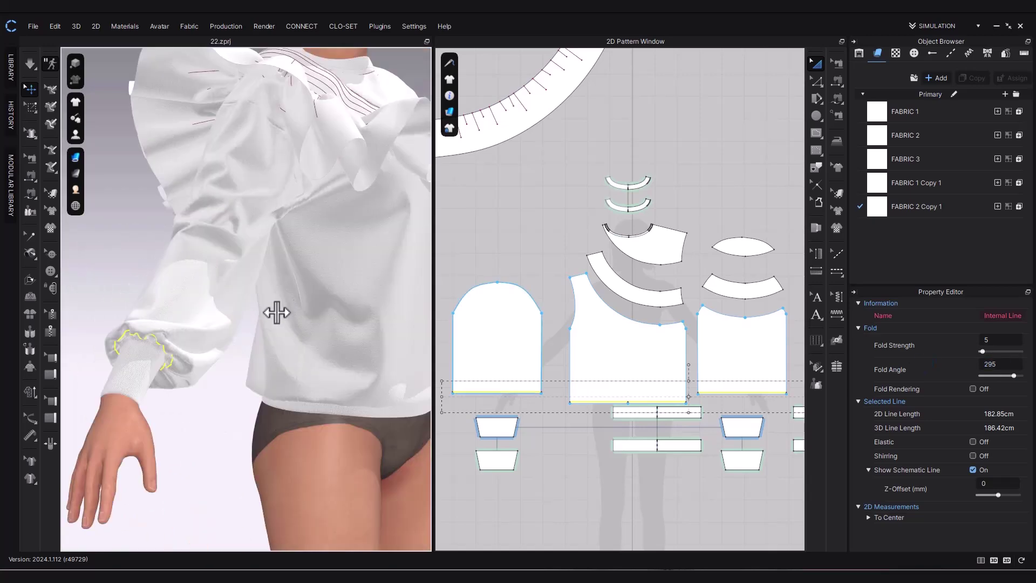
scroll(293, 352, "up", 8)
scroll(206, 310, "down", 10)
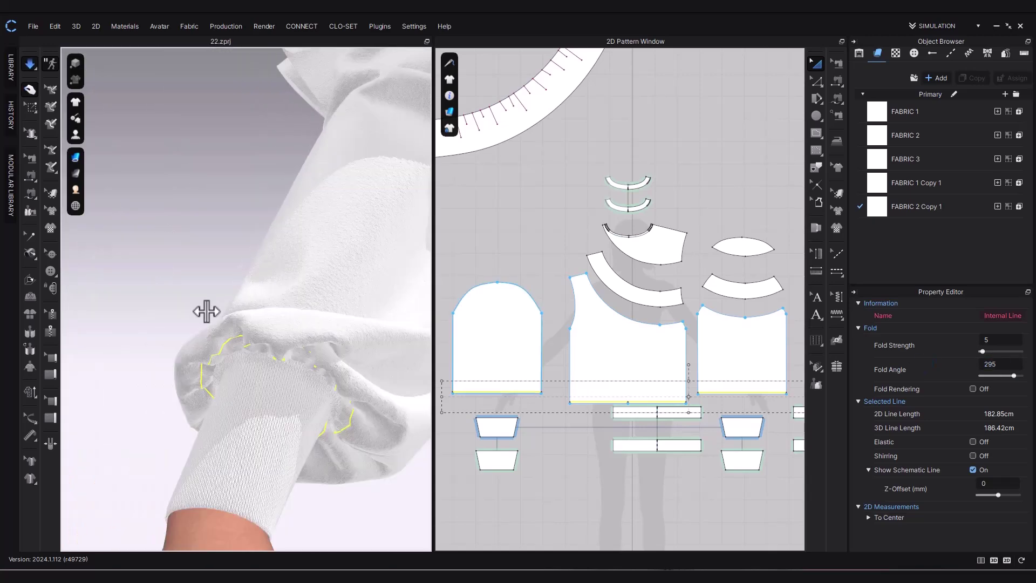
key("Escape")
right_click_drag(187, 323, 154, 348)
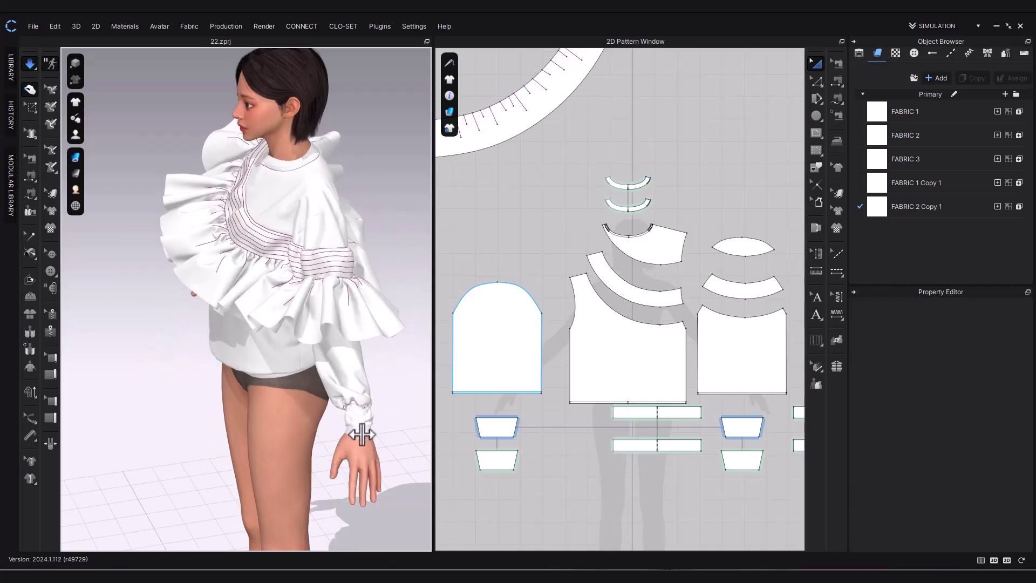
Set the layer of the lower cuff piece on the avatar's left wrist to 1 and simulate the garment.
key("space")
left_click(363, 432)
right_click_drag(362, 432, 456, 421)
left_click(497, 461)
scroll(363, 448, "down", 3)
middle_click_drag(297, 480, 325, 435)
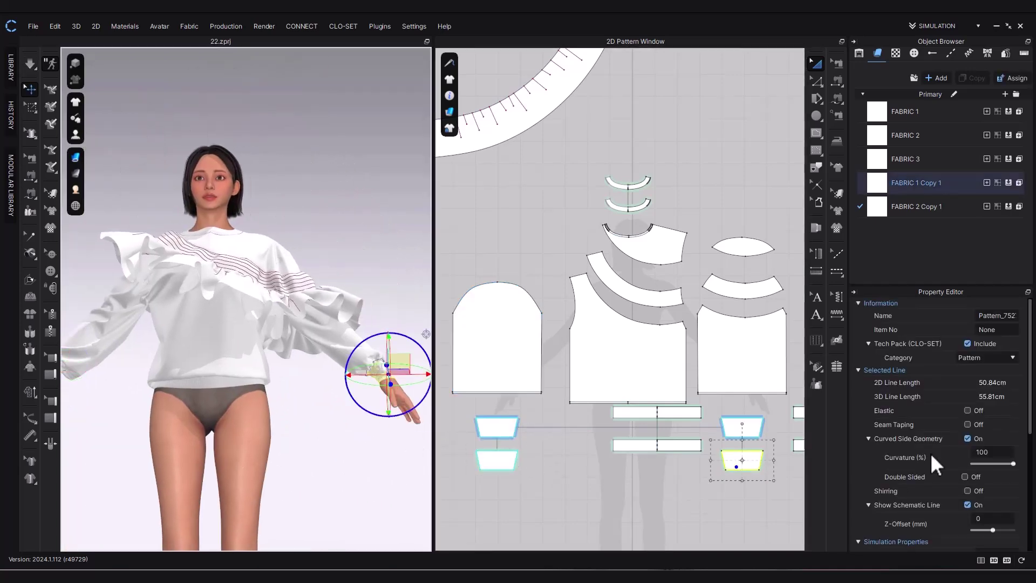
scroll(932, 455, "down", 4)
left_click(993, 439)
type("1")
key("Return")
left_click(529, 347)
key("space")
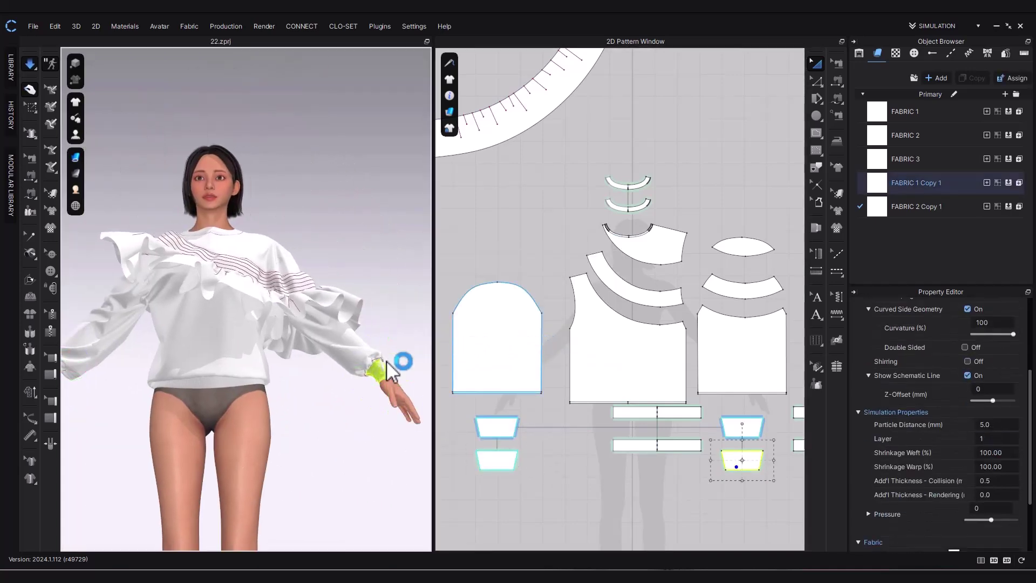
key("space")
right_click_drag(347, 435, 268, 357)
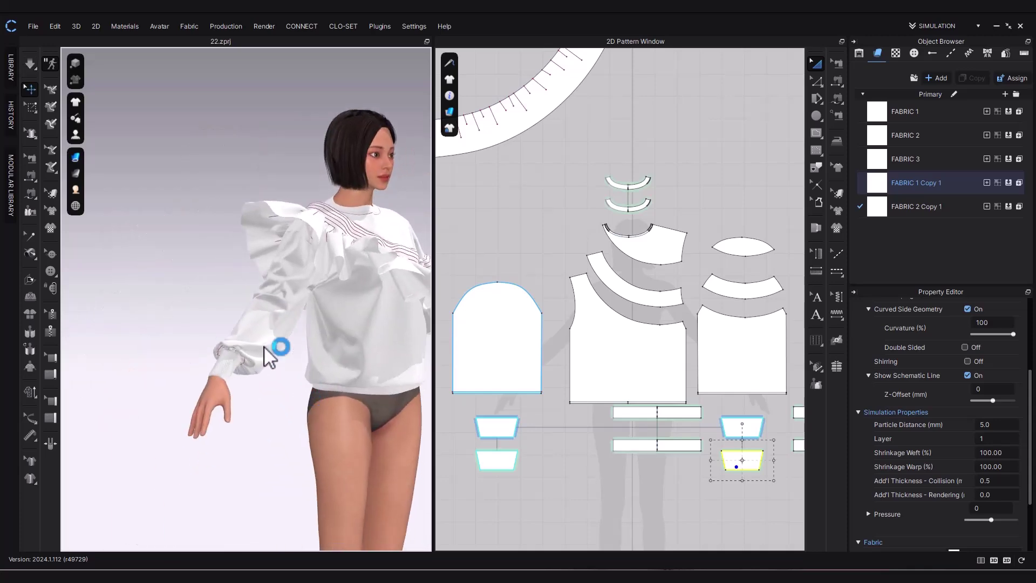
key("space")
Set the layer of the lower cuff piece on the avatar's right wrist to 1, simulate, and return the layer to 0.
right_click_drag(199, 373, 156, 375)
left_click_drag(542, 486, 459, 401)
scroll(135, 345, "up", 5)
middle_click_drag(203, 452, 200, 467)
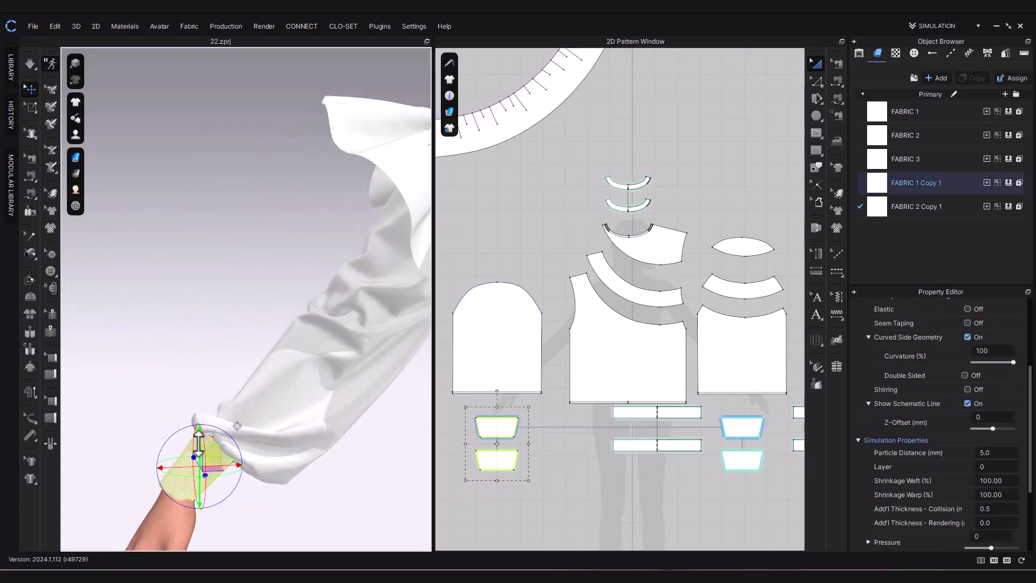
key("space")
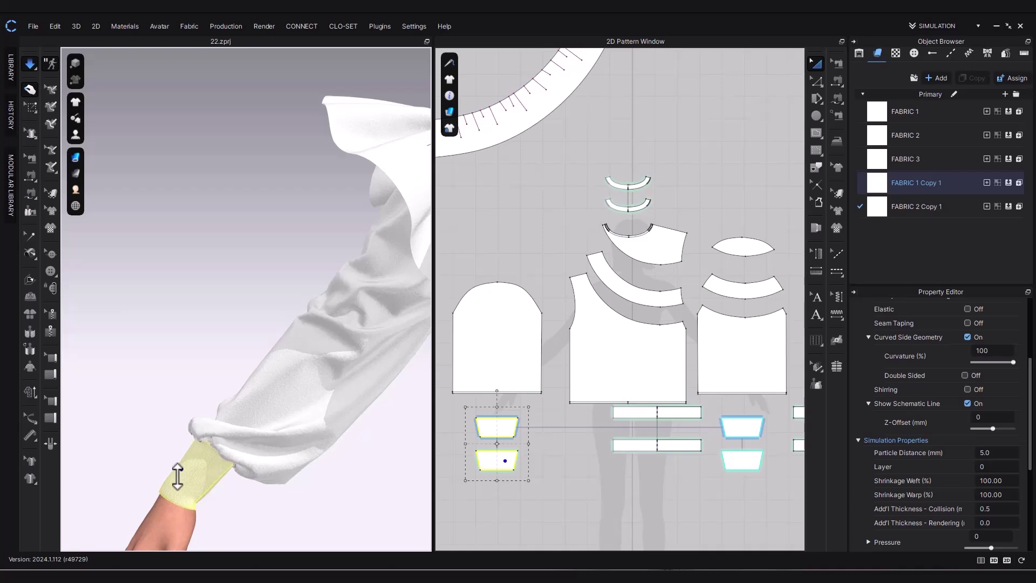
key("space")
left_click(499, 466)
left_click(996, 438)
type("1")
scroll(307, 391, "down", 5)
key("space")
right_click_drag(308, 391, 312, 374)
key("space")
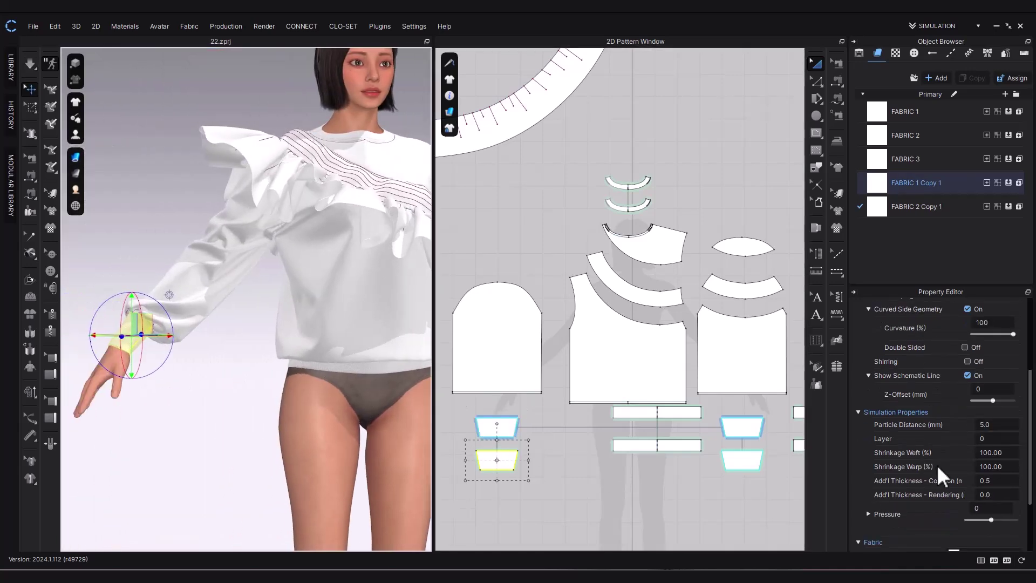
Try weft shrinkage values of 102 and 105 on the right wrist's lower cuff piece while simulating.
double_click(1009, 453)
type("1")
key("space")
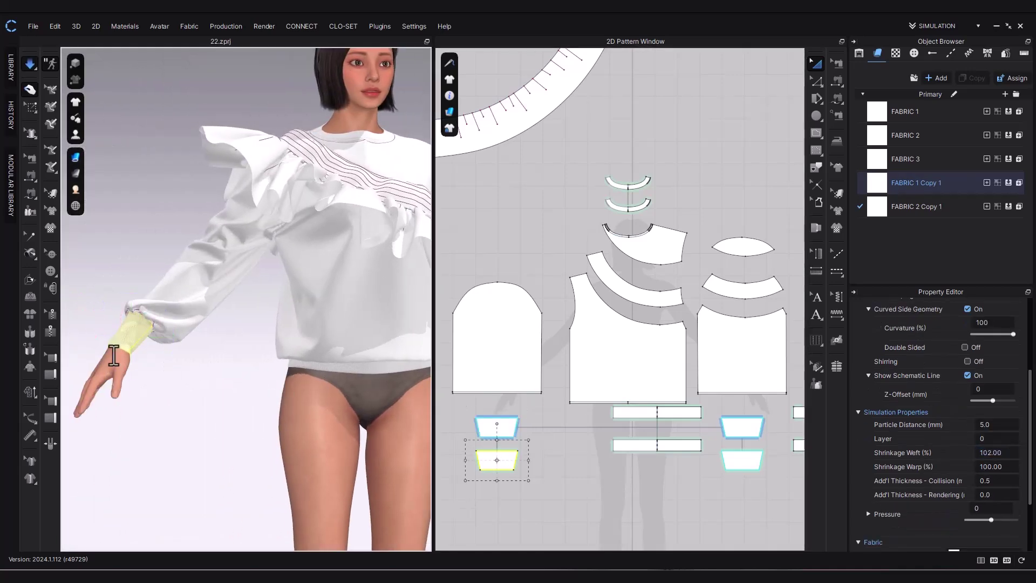
scroll(113, 355, "up", 5)
middle_click_drag(153, 366, 327, 369)
key("space")
double_click(1005, 455)
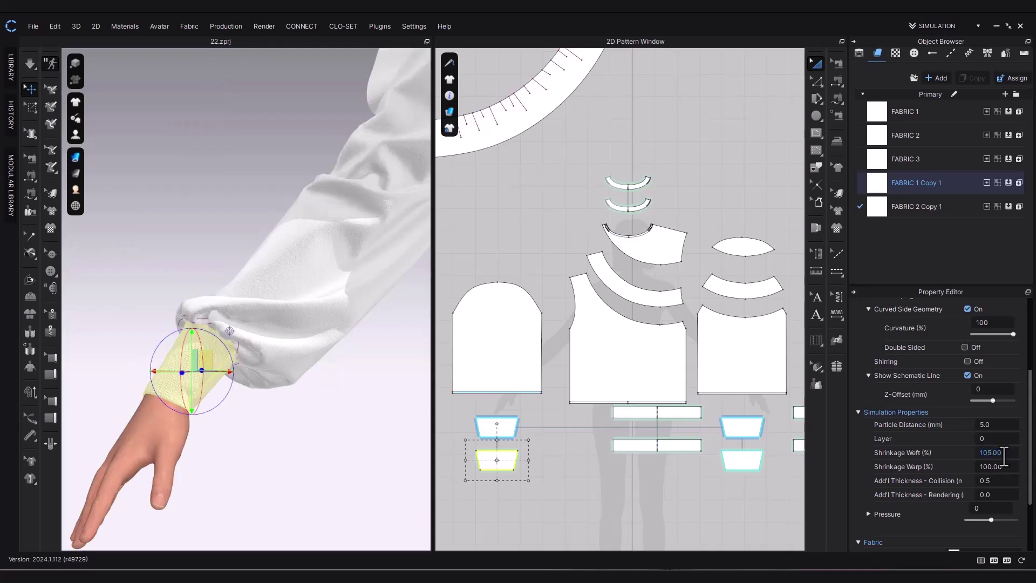
Return the right wrist's lower cuff piece to 100 weft shrinkage, set its warp shrinkage to 105, and simulate.
key("space")
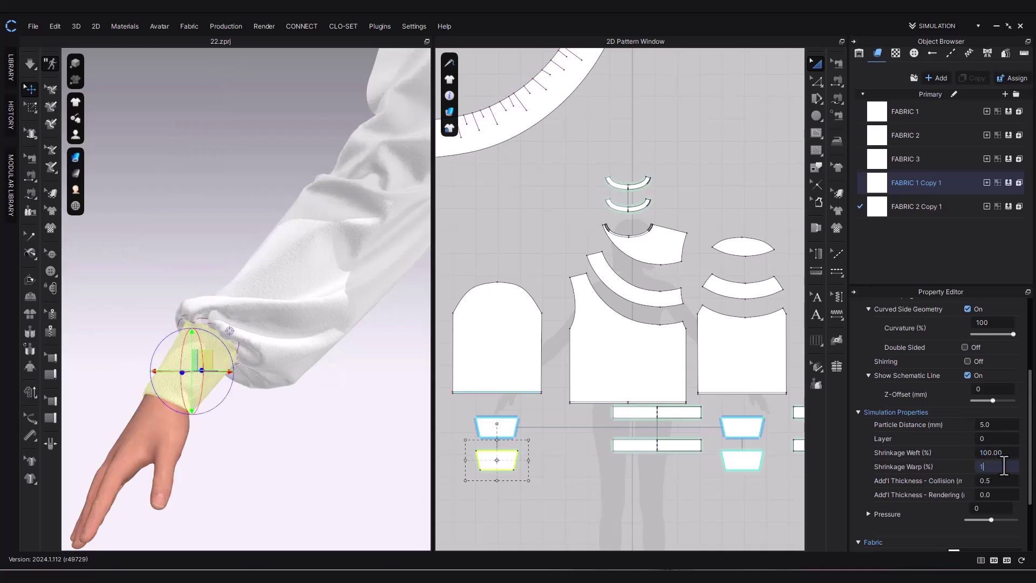
key("space")
scroll(268, 416, "down", 5)
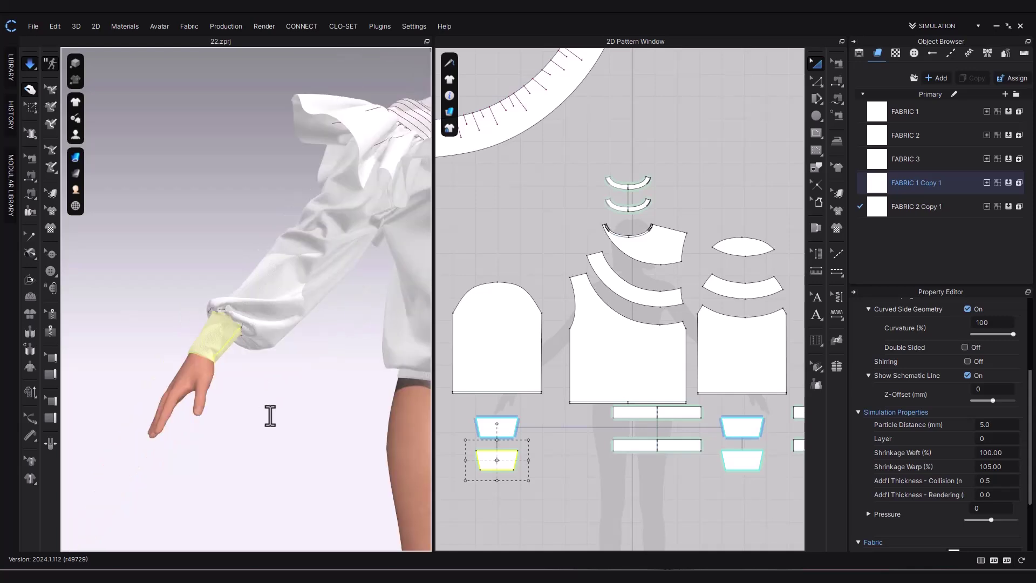
middle_click_drag(388, 400, 256, 367)
key("space")
Reset the layer of the lower cuff piece on the avatar's left wrist to 0 and simulate.
scroll(237, 377, "up", 4)
left_click(252, 419)
double_click(984, 440)
key("Return")
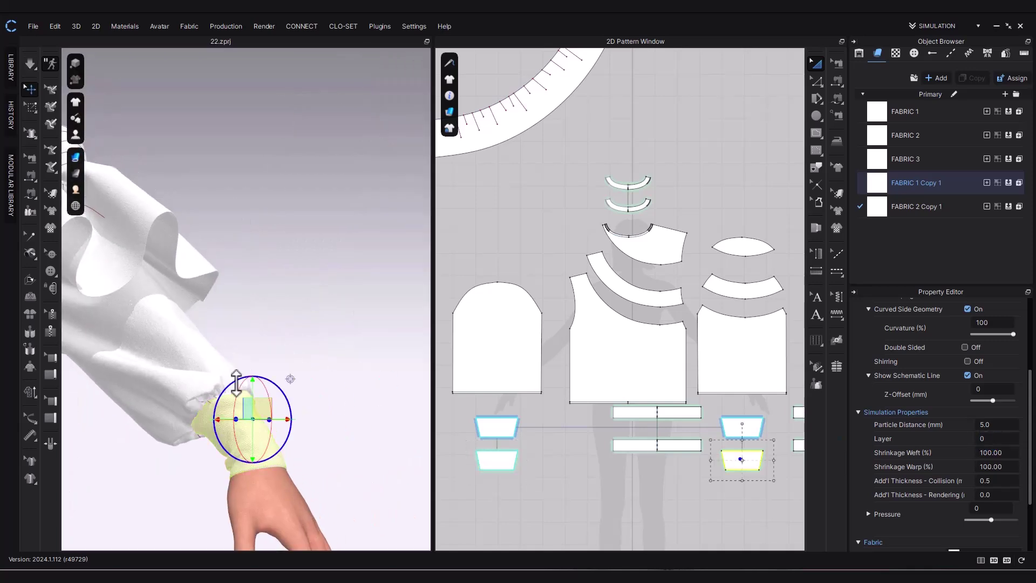
key("space")
Tug the left sleeve just above its cuff during simulation to settle the gathered fabric.
left_click(216, 339)
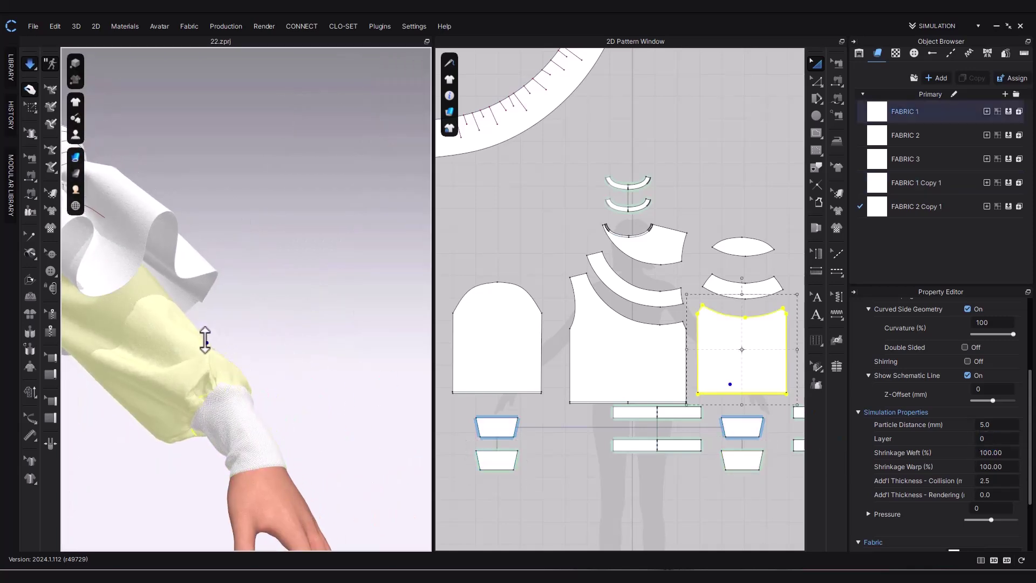
key("space")
left_click(276, 459)
right_click_drag(277, 461, 285, 395)
key("space")
left_click_drag(183, 391, 169, 376)
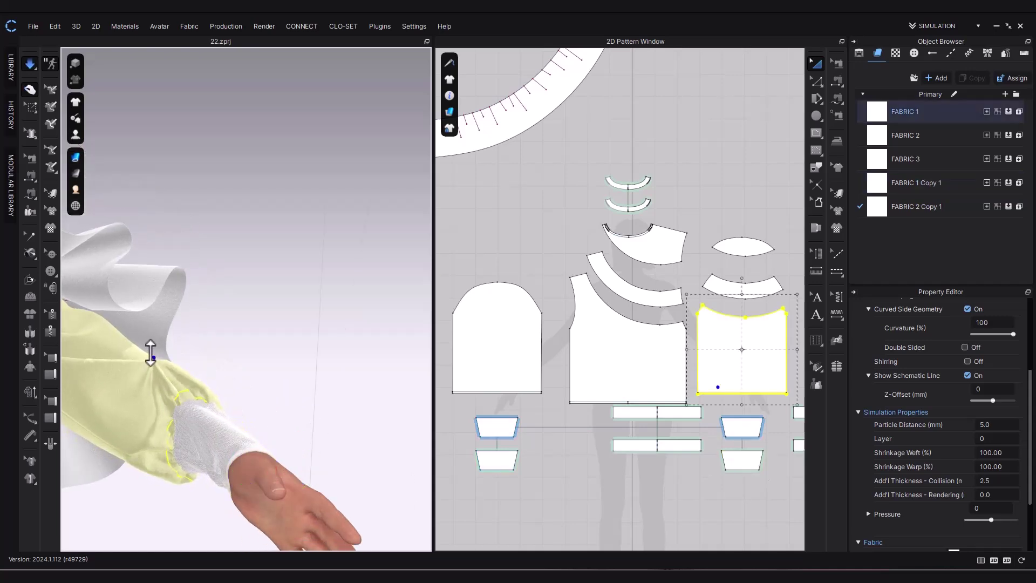
right_click_drag(151, 354, 230, 382)
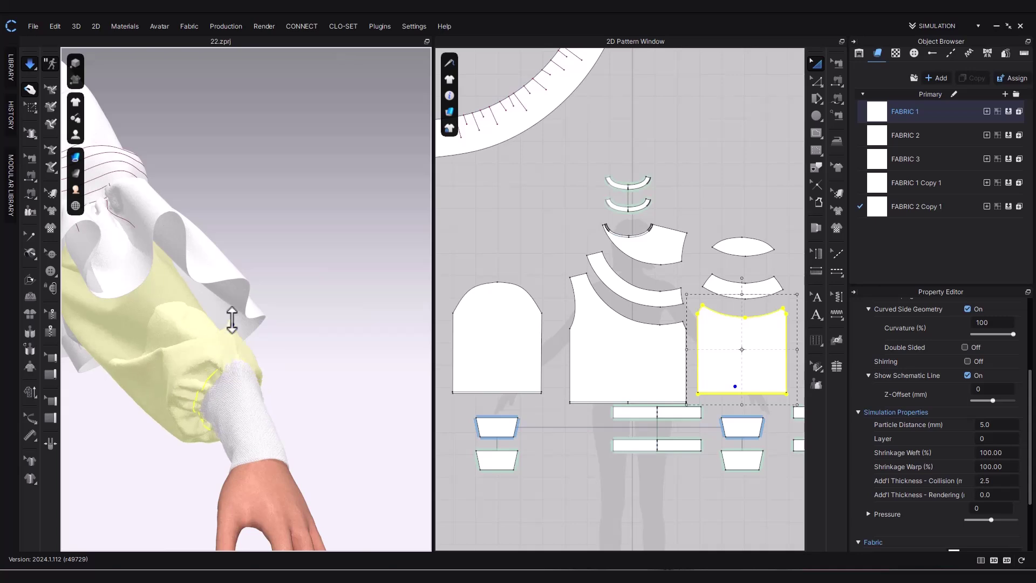
right_click_drag(232, 320, 237, 508)
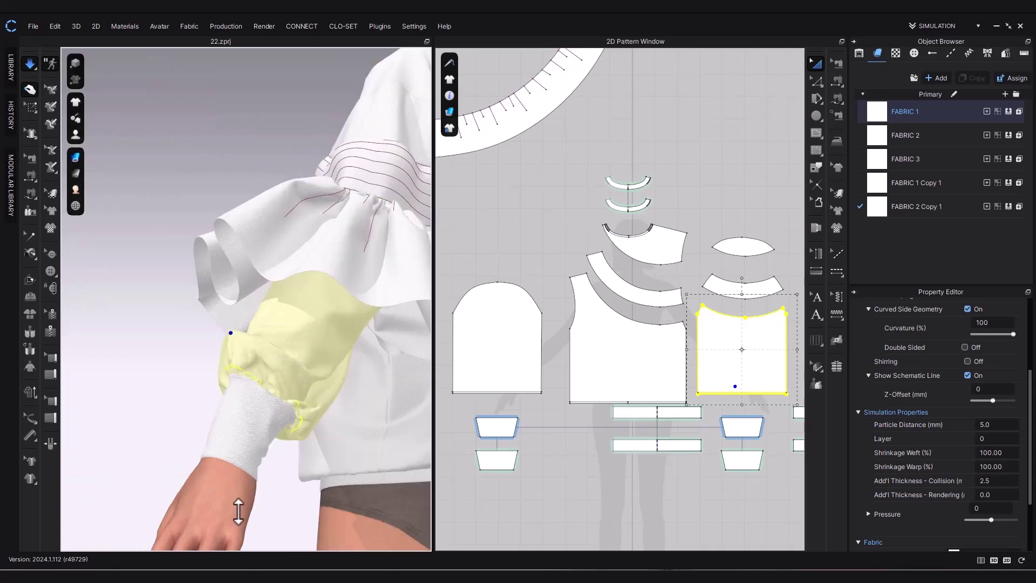
right_click_drag(149, 544, 102, 316)
key("space")
Set the warp shrinkage of the left wrist's lower cuff piece to 105 and simulate the garment.
scroll(102, 316, "down", 5)
left_click(743, 461)
left_click(1005, 468)
type("1")
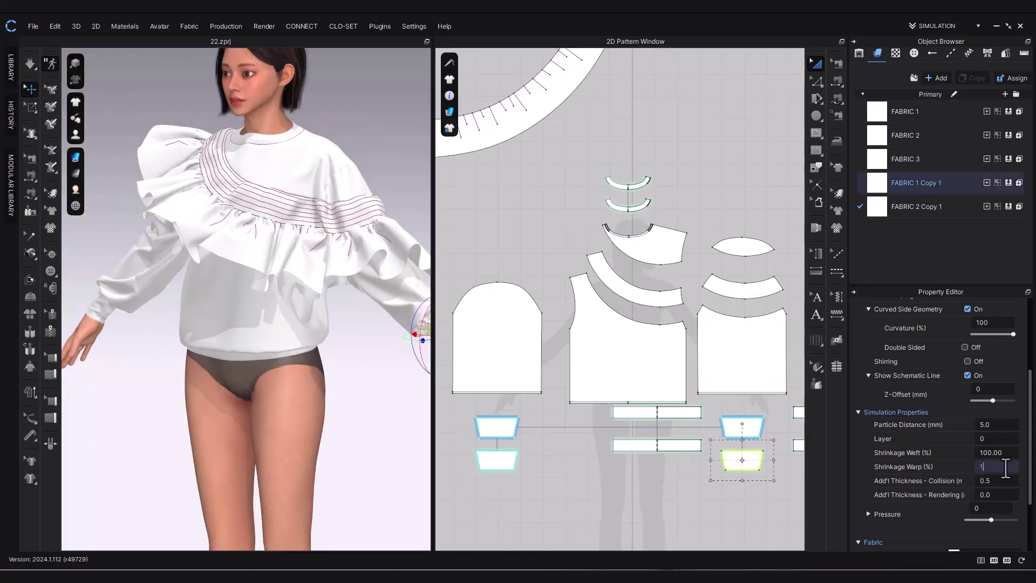
key("space")
scroll(186, 409, "down", 4)
right_click_drag(186, 409, 288, 433)
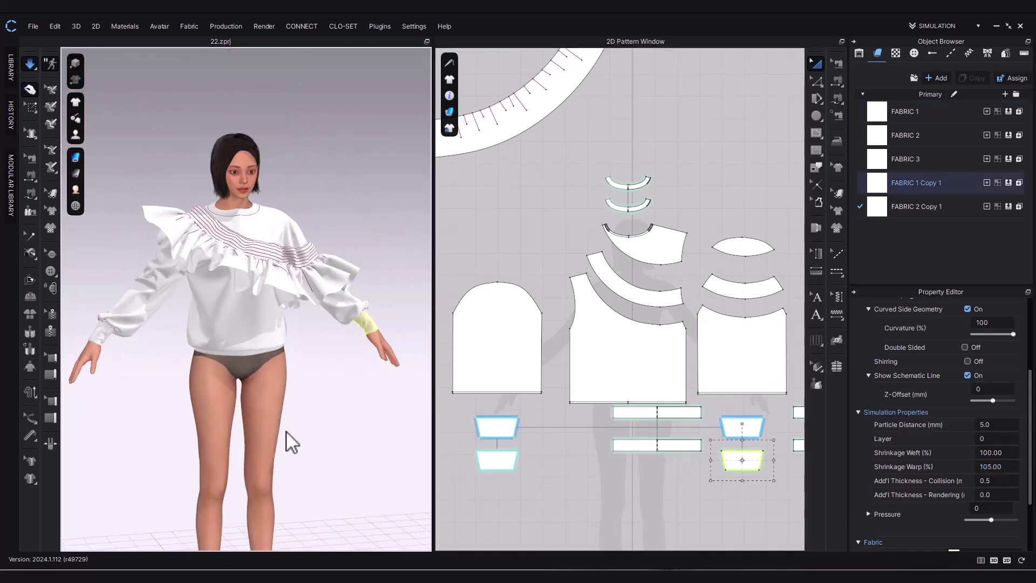
key("space")
Try light aqua, brown, dark red and sage green swatches as the color of FABRIC 1.
left_click(907, 111)
left_click(1016, 323)
left_click(458, 345)
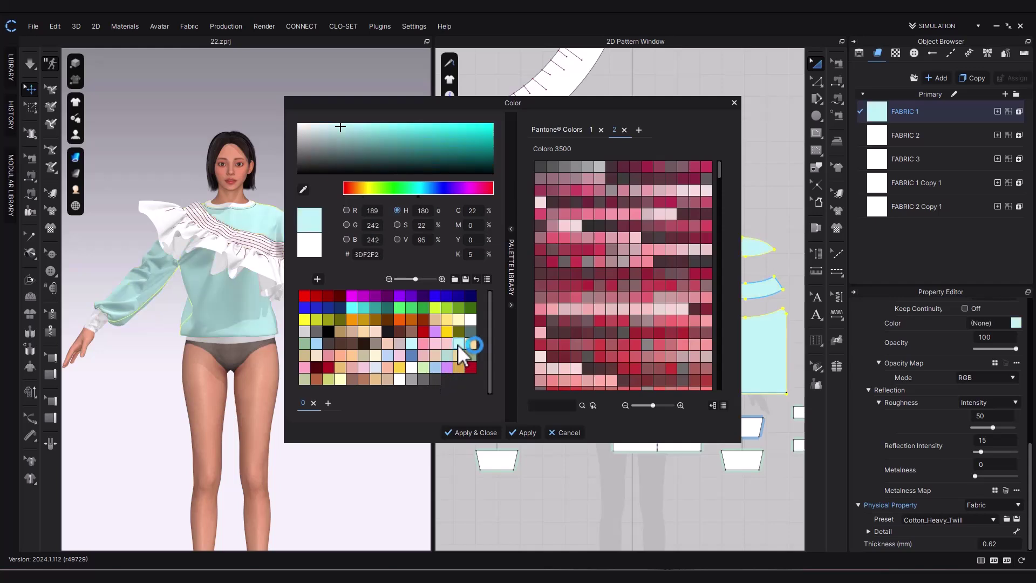
left_click(471, 368)
left_click(352, 379)
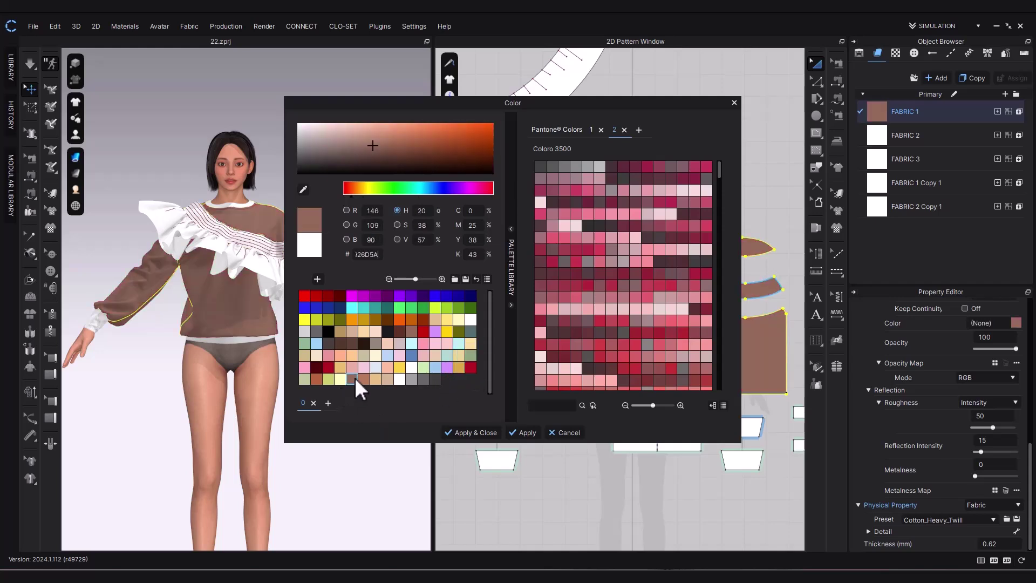
left_click(424, 331)
left_click(327, 368)
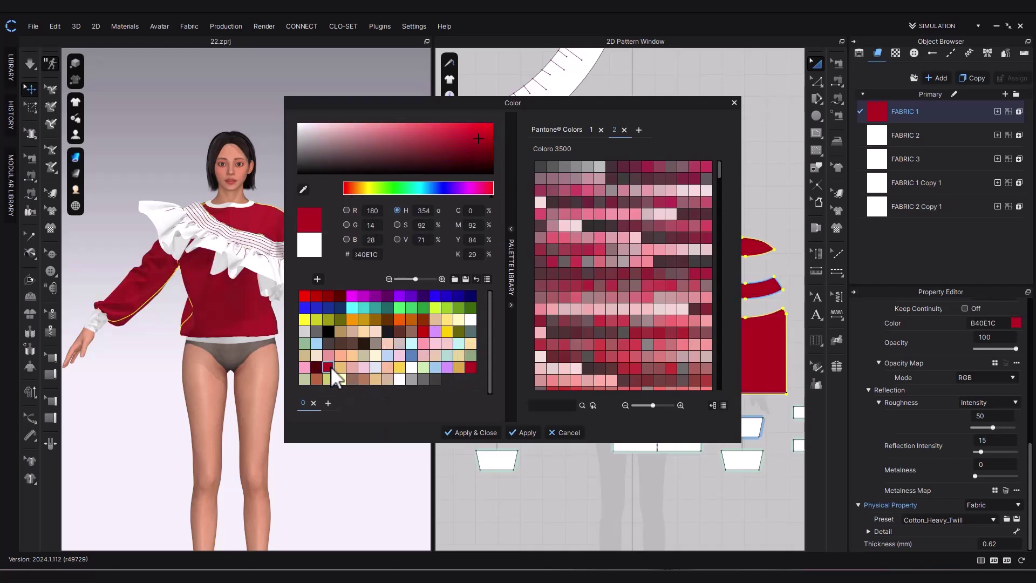
left_click(471, 367)
left_click(471, 432)
left_click(467, 355)
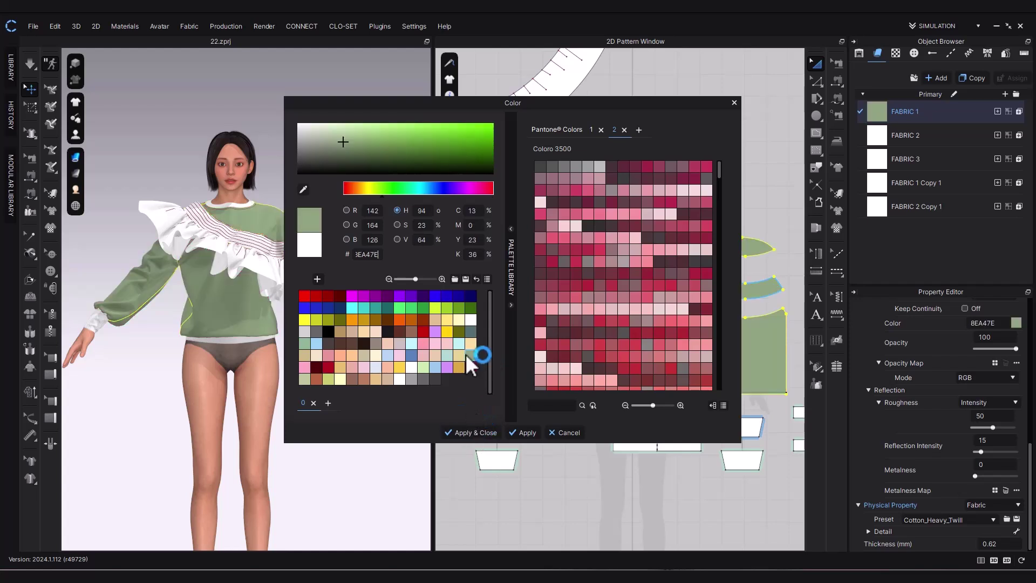
Set the color of FABRIC 1 to crimson C42439, copy its hex code and apply it.
left_click(623, 357)
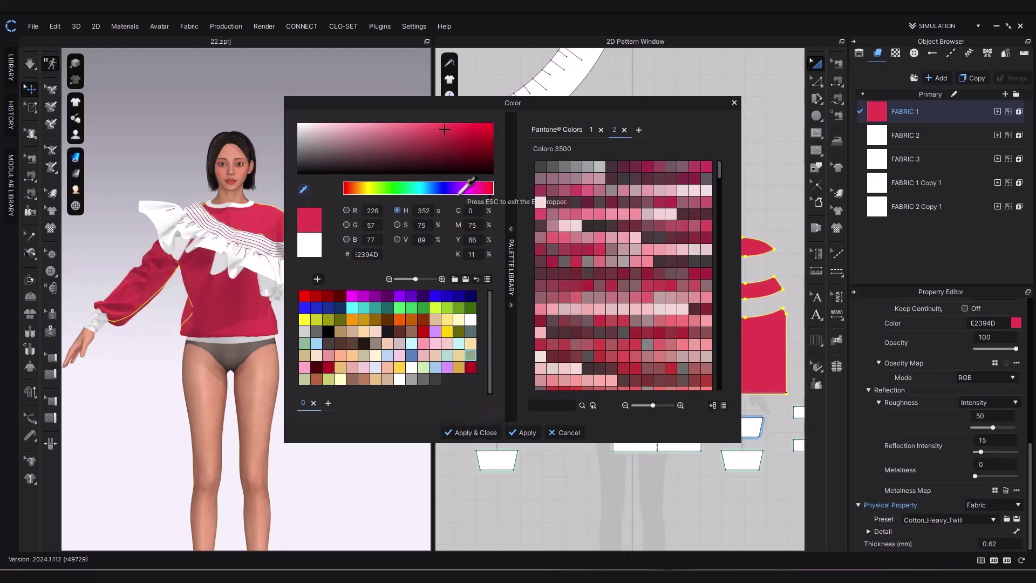
left_click_drag(447, 133, 460, 135)
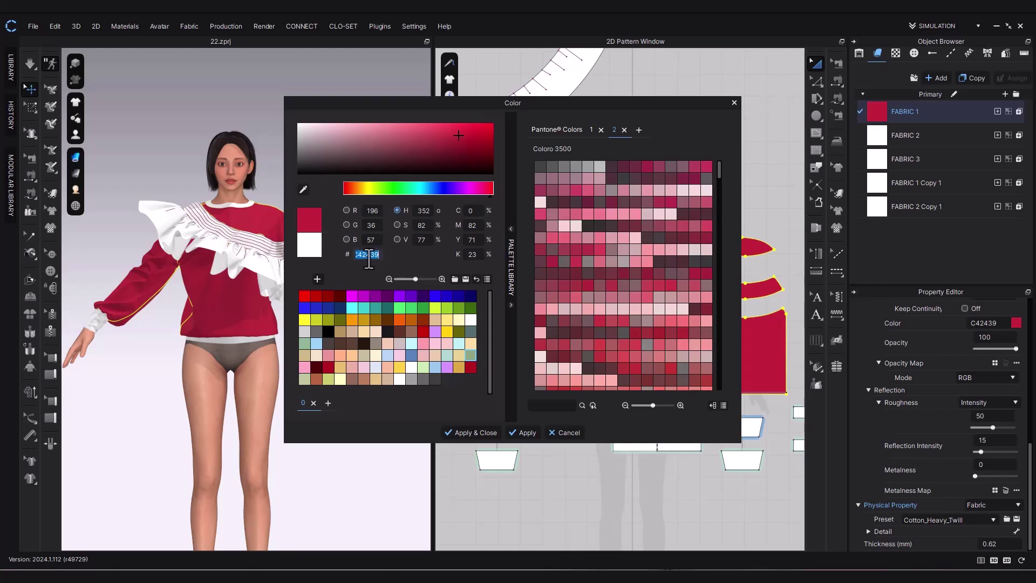
key("ctrl+c")
left_click(470, 432)
Apply the copied crimson color C42439 to FABRIC 2 and FABRIC 3.
left_click(912, 135)
left_click(1017, 323)
left_click_drag(379, 255, 352, 255)
key("ctrl+v")
left_click(472, 433)
left_click(912, 158)
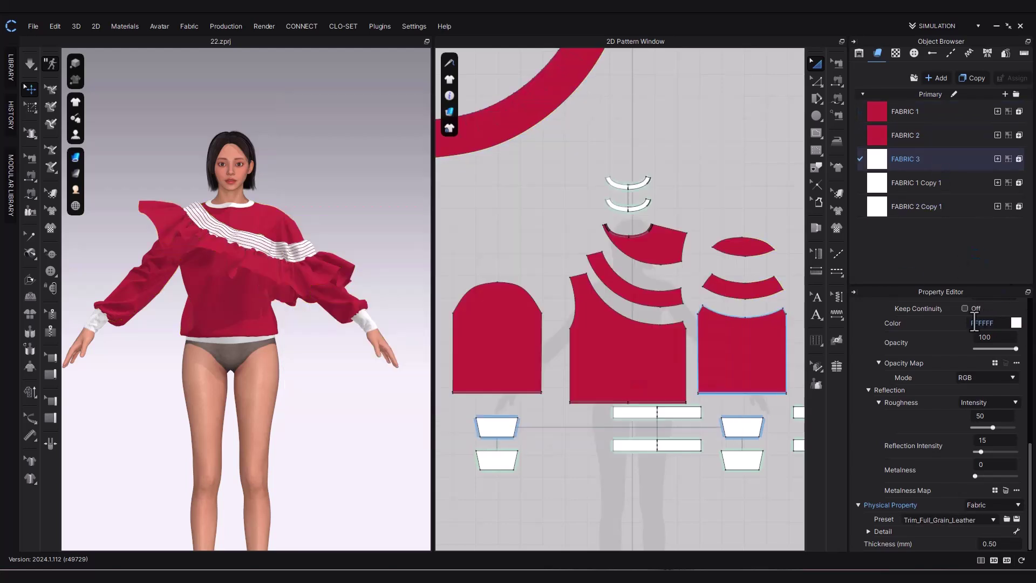
left_click(974, 323)
key("ctrl+v")
left_click(470, 432)
Apply the copied crimson color C42439 to FABRIC 1 Copy 1 and FABRIC 2 Copy 1.
left_click(916, 183)
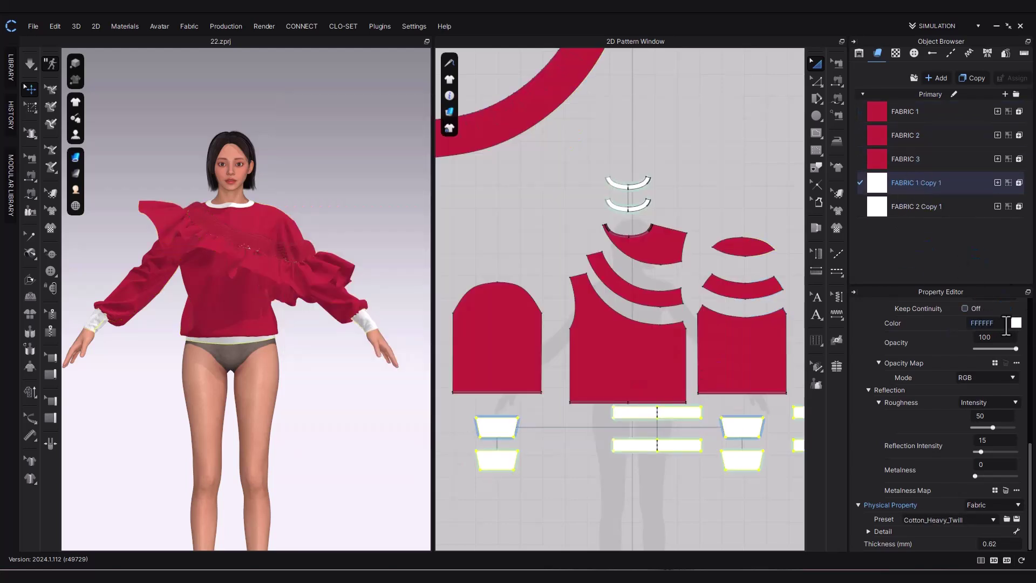
left_click(1016, 322)
left_click_drag(380, 255, 356, 255)
key("ctrl+v")
left_click(471, 432)
left_click(916, 207)
left_click(1016, 323)
key("ctrl+v")
left_click(471, 432)
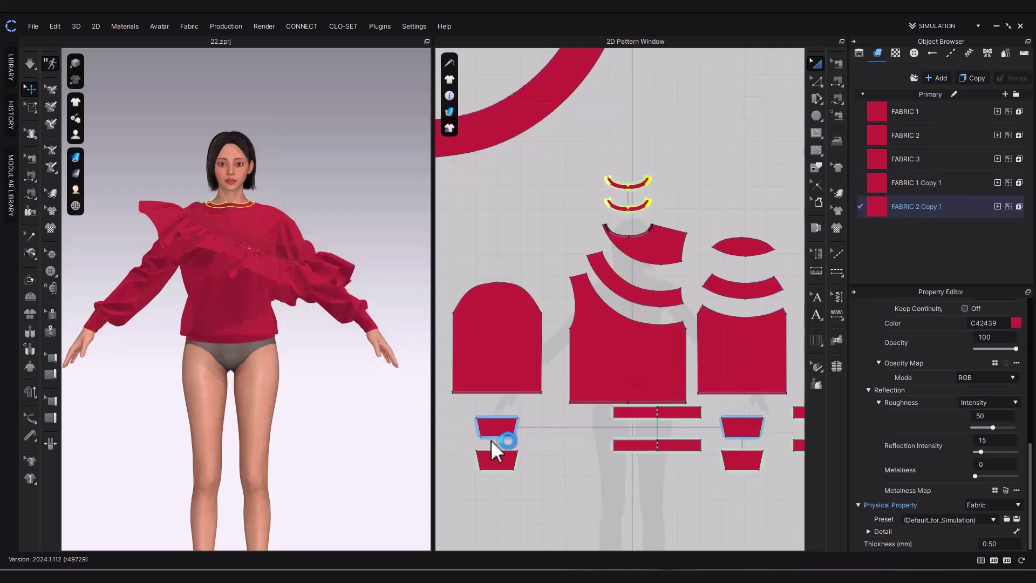
Examine the recolored garment on the avatar and its full pattern layout.
left_click(343, 392)
right_click_drag(342, 393, 275, 385)
scroll(251, 238, "up", 4)
scroll(583, 356, "down", 6)
right_click_drag(251, 238, 293, 265)
scroll(292, 266, "down", 3)
scroll(299, 216, "up", 7)
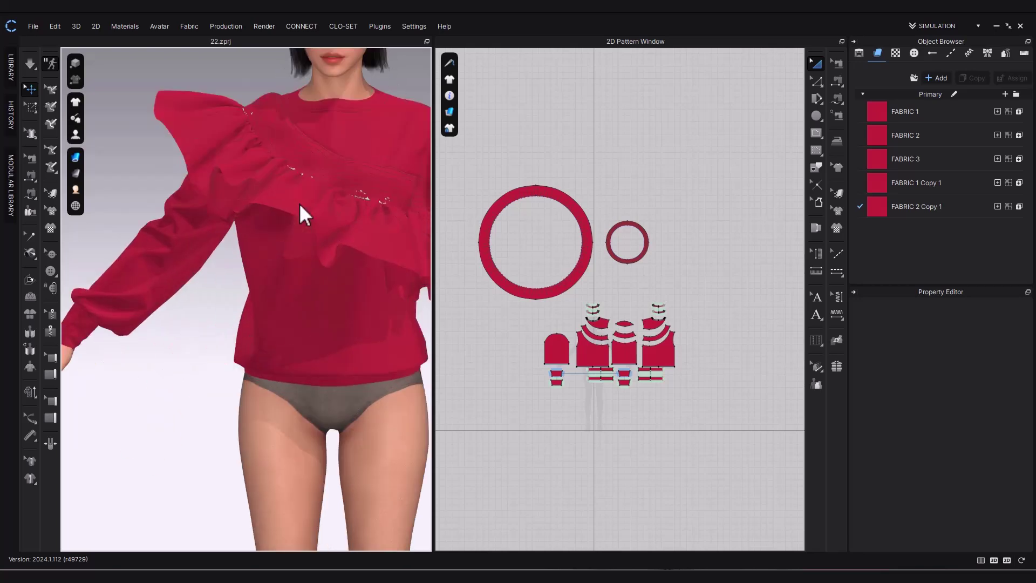
scroll(305, 221, "down", 5)
Scale the normal map of FABRIC 1 to 150% in width and height.
left_click(905, 111)
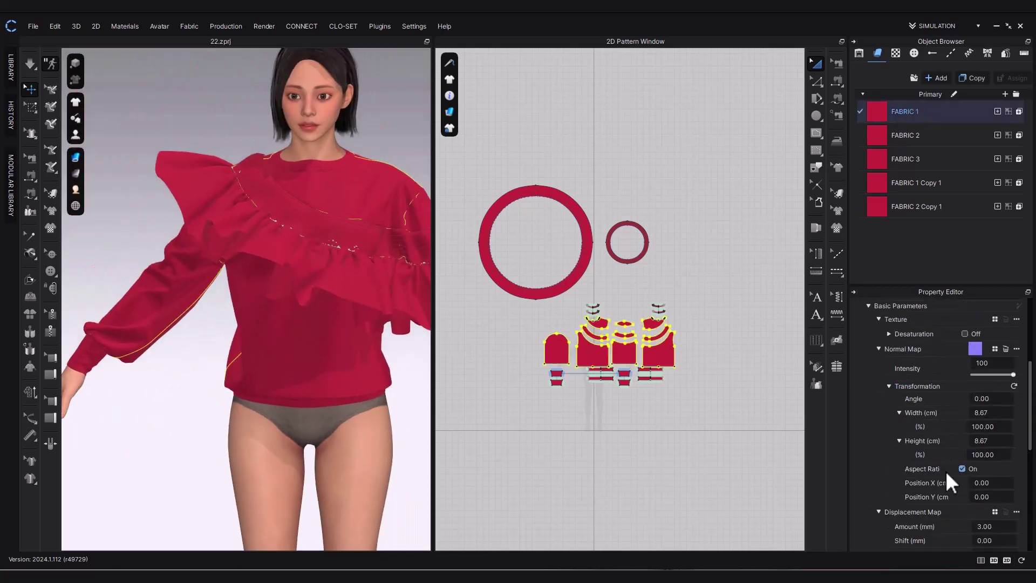
scroll(331, 277, "up", 5)
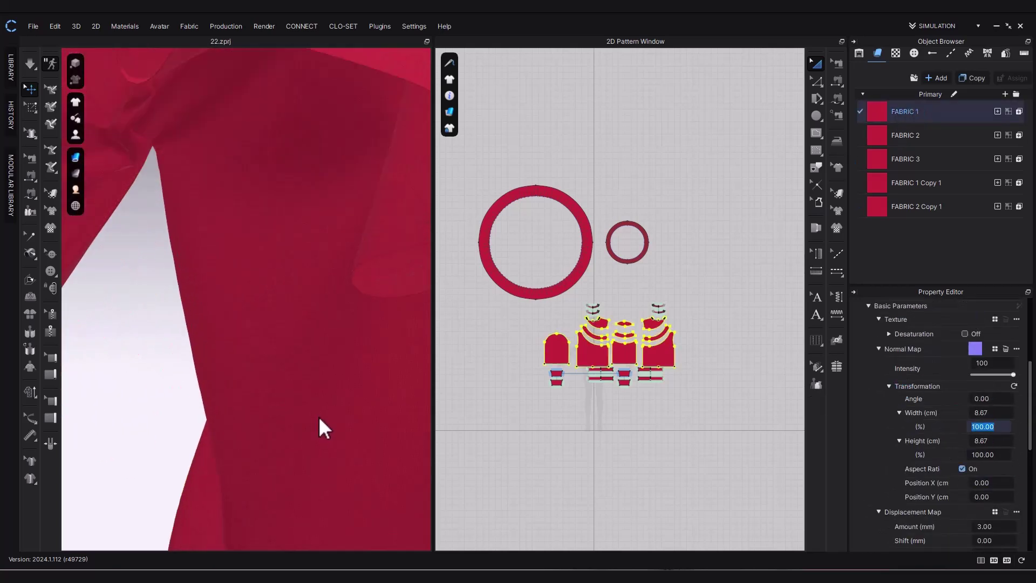
left_click(1000, 425)
type("150")
key("Return")
scroll(298, 398, "down", 3)
Scale the normal maps of FABRIC 2, FABRIC 3 and FABRIC 1 Copy 1 to 150%.
left_click(917, 136)
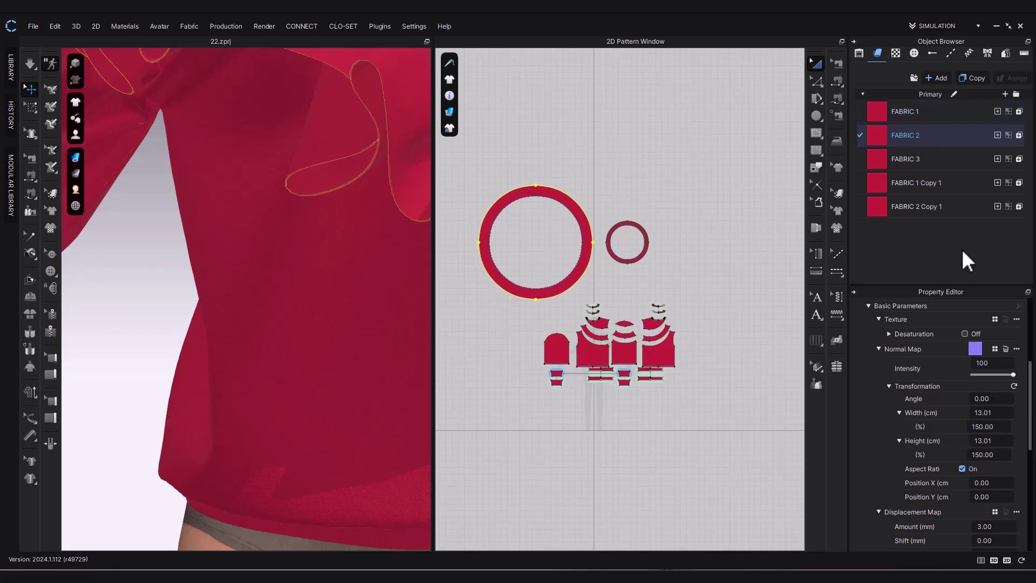
left_click(905, 159)
left_click(999, 427)
left_click(912, 183)
left_click(994, 426)
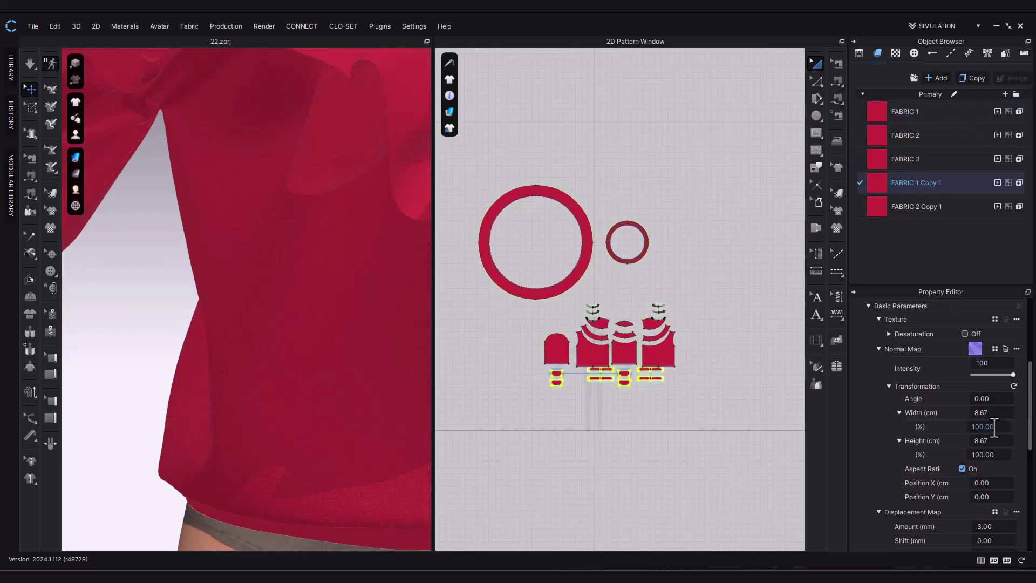
key("Return")
Scale the normal map of FABRIC 2 Copy 1 to 150%.
left_click(917, 206)
left_click(1001, 430)
type("15")
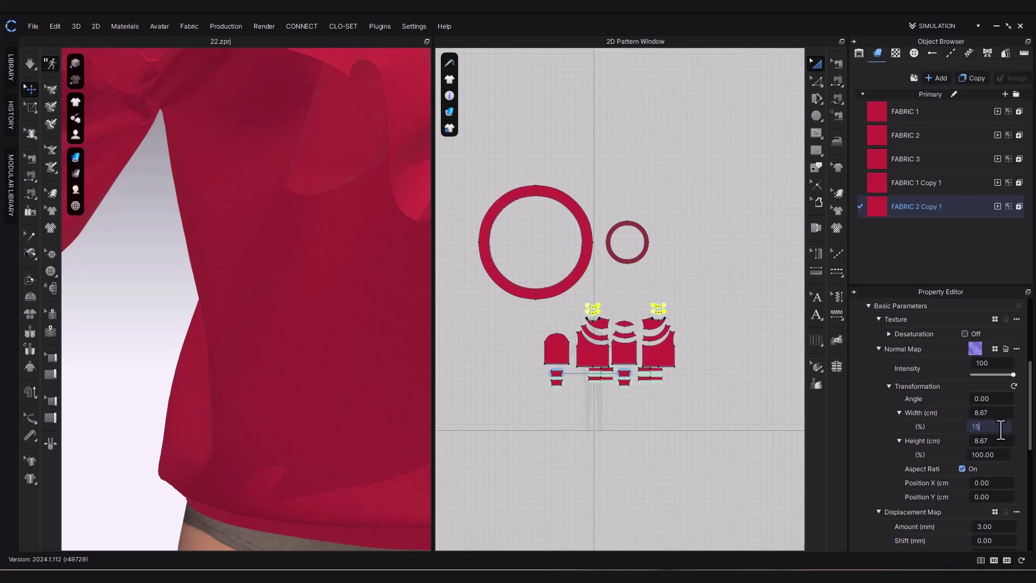
type("0")
key("Return")
scroll(266, 380, "down", 4)
right_click_drag(157, 386, 359, 387)
Apply Strengthen to the diagonal strip pattern piece of the front body and deselect it.
left_click(532, 408)
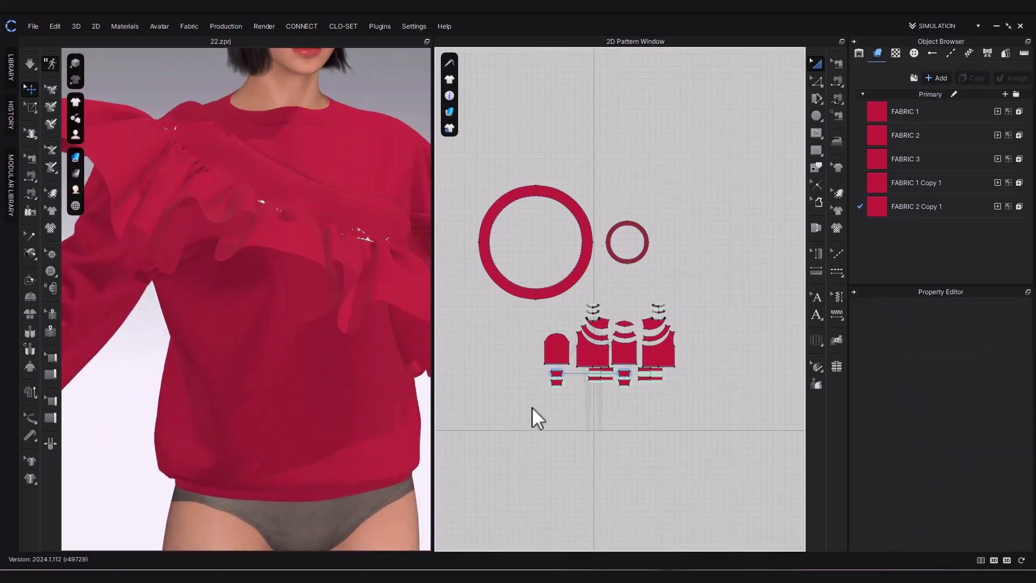
left_click(599, 338)
right_click(599, 338)
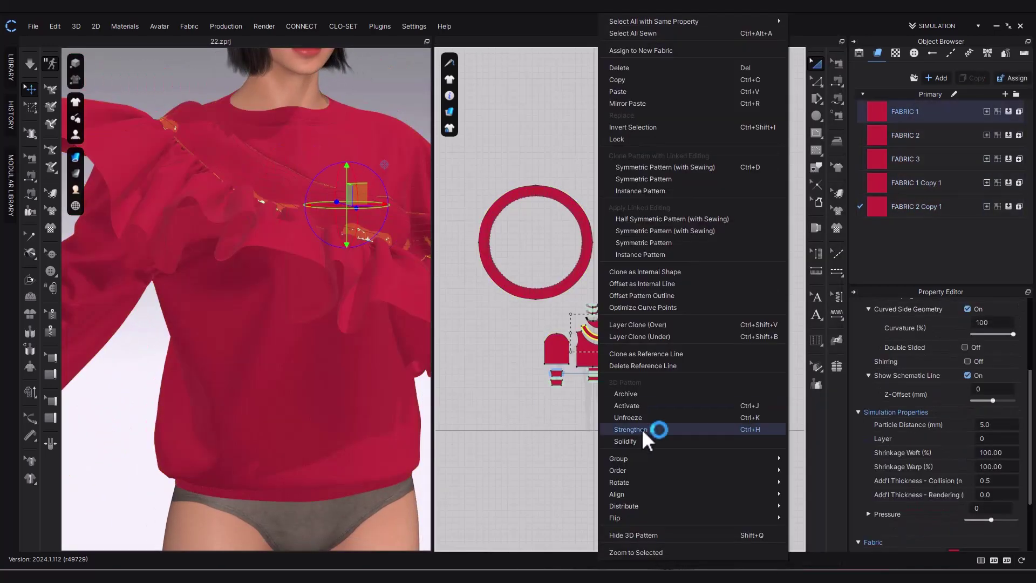
left_click(643, 441)
left_click(617, 406)
scroll(302, 394, "down", 3)
right_click_drag(264, 391, 247, 349)
scroll(248, 349, "up", 2)
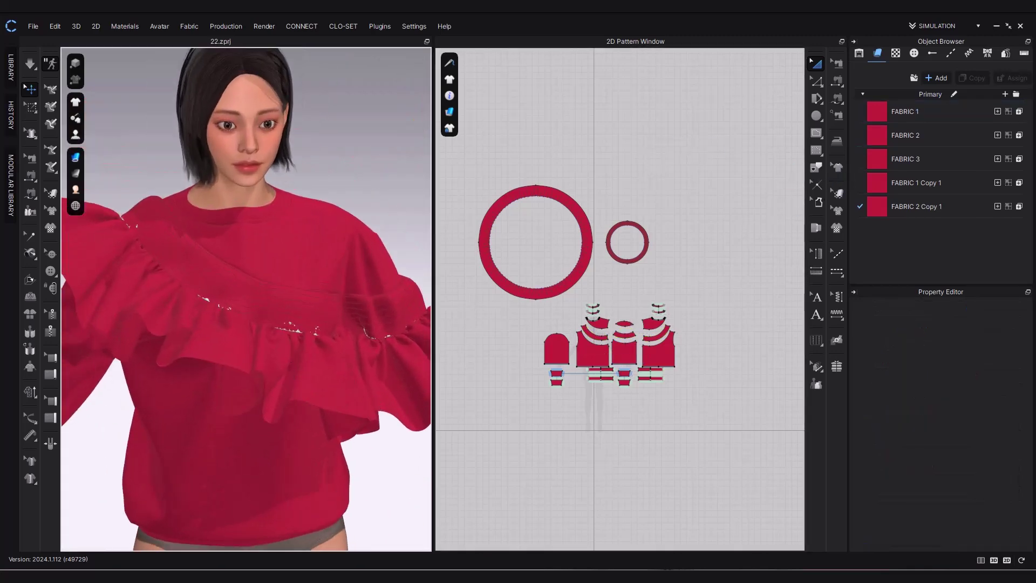
Add a new OBJ-type topstitch style for the small ring-shaped strip pattern piece.
left_click(836, 254)
scroll(648, 259, "up", 8)
middle_click_drag(650, 264, 794, 398)
left_click(939, 80)
left_click(933, 118)
scroll(983, 410, "down", 1)
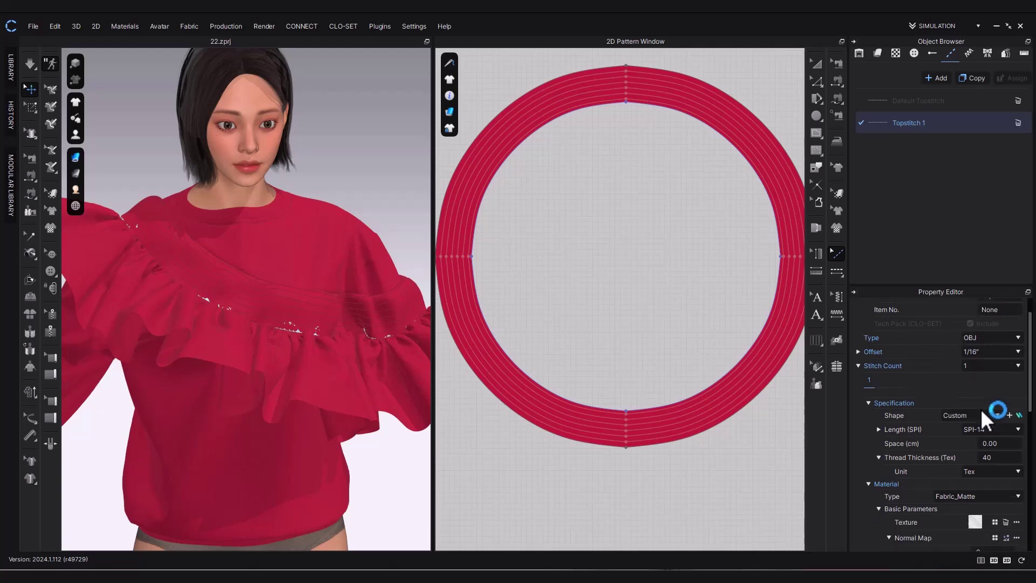
Load a custom OBJ file as the stitch shape of the new topstitch style.
left_click_drag(965, 286, 968, 236)
left_click(1010, 366)
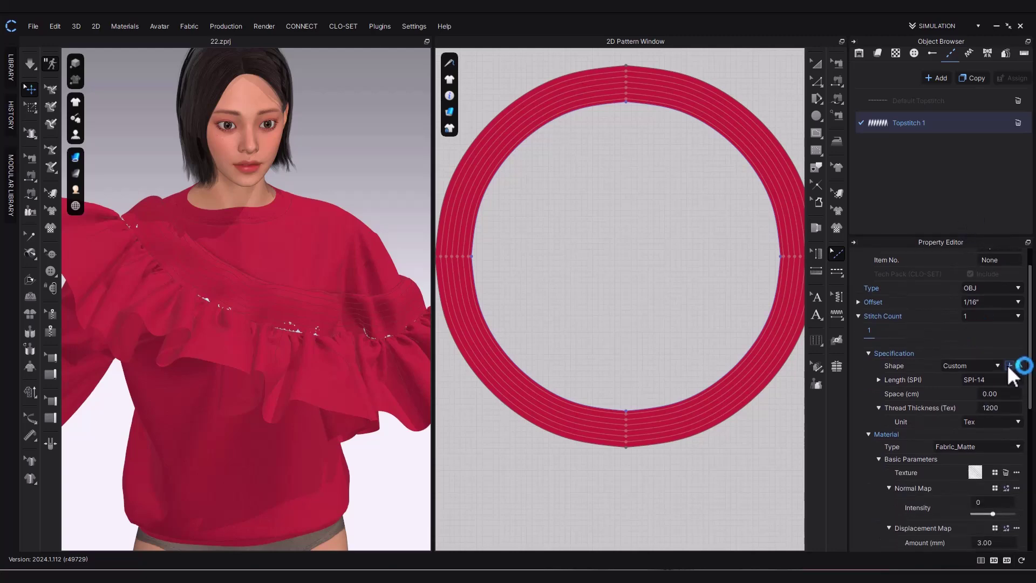
left_click(491, 306)
left_click(532, 246)
left_click(761, 430)
left_click(488, 386)
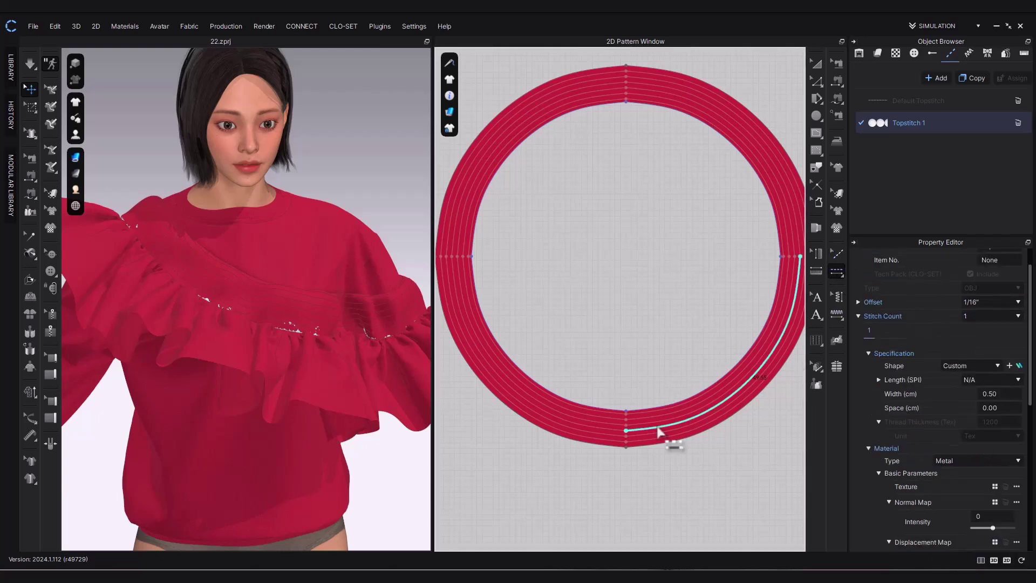
Apply a free topstitch with Topstitch 1 around the internal line nearest the strip ring's outer edge.
left_click(837, 273)
left_click(861, 285)
left_click(627, 441)
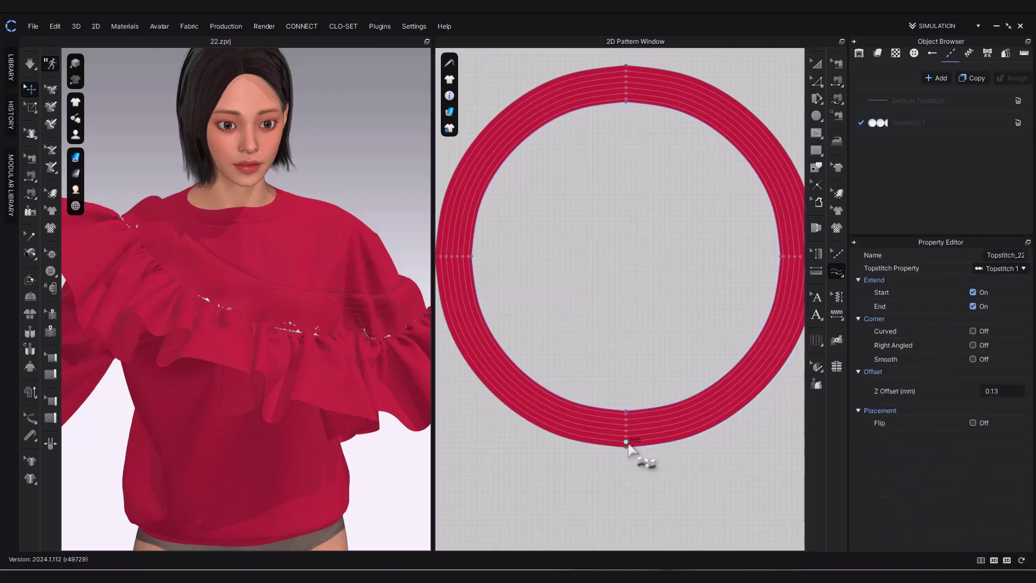
left_click(628, 452)
scroll(301, 340, "up", 10)
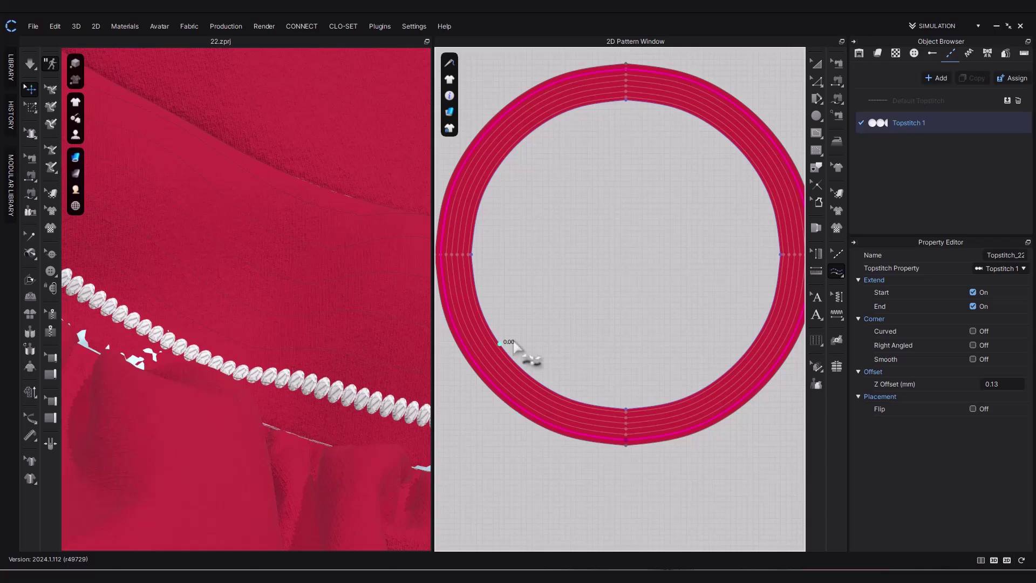
Try a second custom OBJ topstitch style on the neighboring internal line of the strip ring, and undo it.
left_click(921, 126)
left_click(938, 79)
left_click(1010, 366)
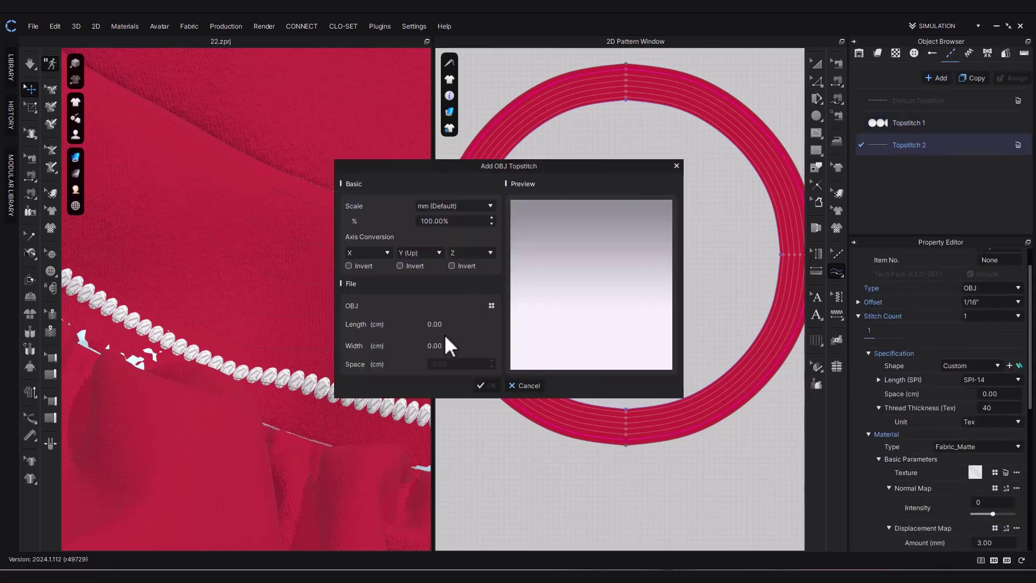
left_click(491, 305)
left_click(480, 256)
left_click(760, 430)
left_click(486, 386)
left_click(630, 440)
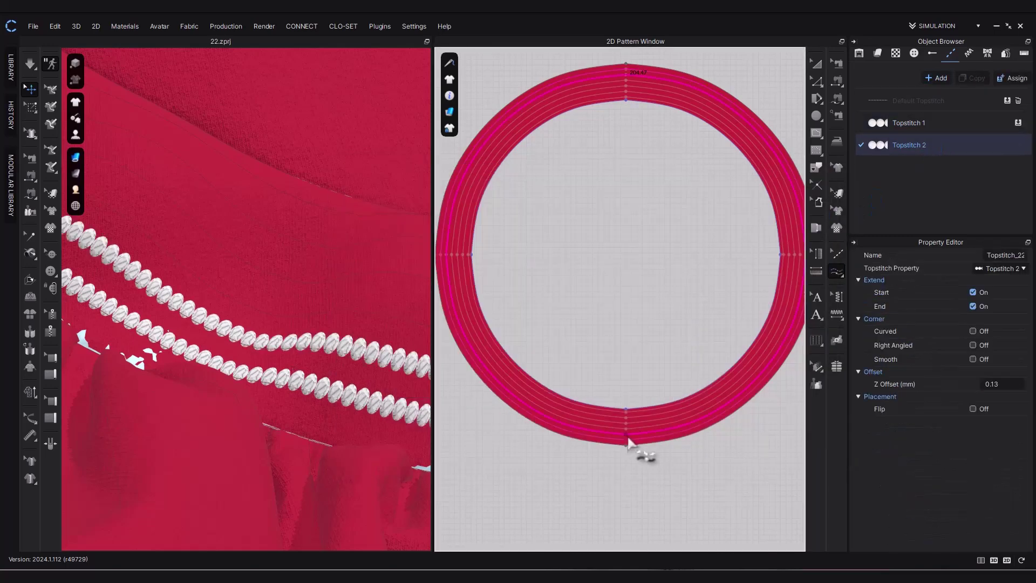
key("ctrl+z")
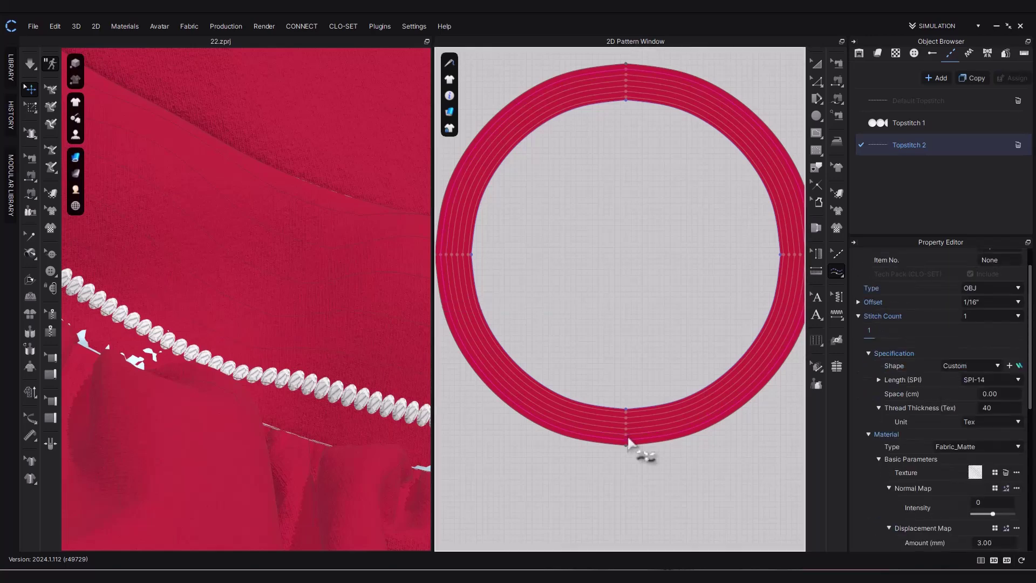
key("ctrl+z")
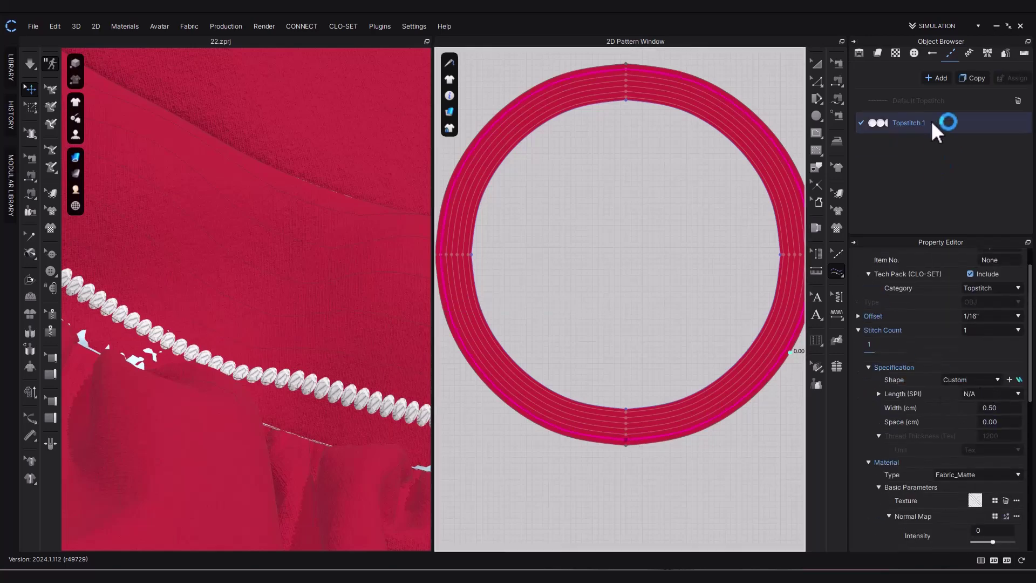
Set Topstitch 1's stitch length to SPI-3 and its material type to Metal.
left_click(979, 394)
left_click(982, 455)
left_click(980, 394)
left_click(981, 516)
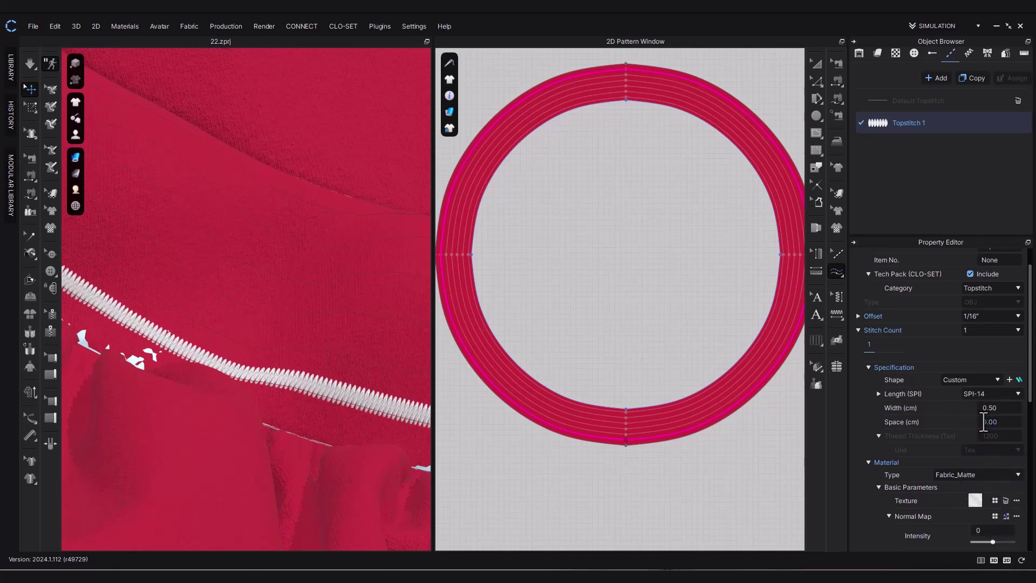
left_click(983, 394)
left_click(986, 425)
left_click(985, 394)
left_click(987, 420)
left_click(986, 394)
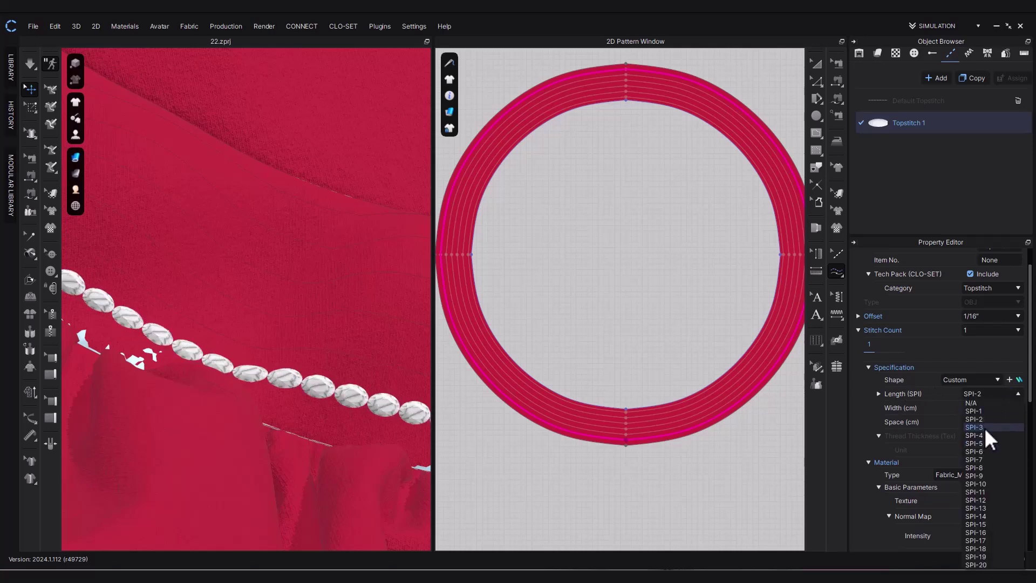
left_click(985, 428)
left_click(950, 476)
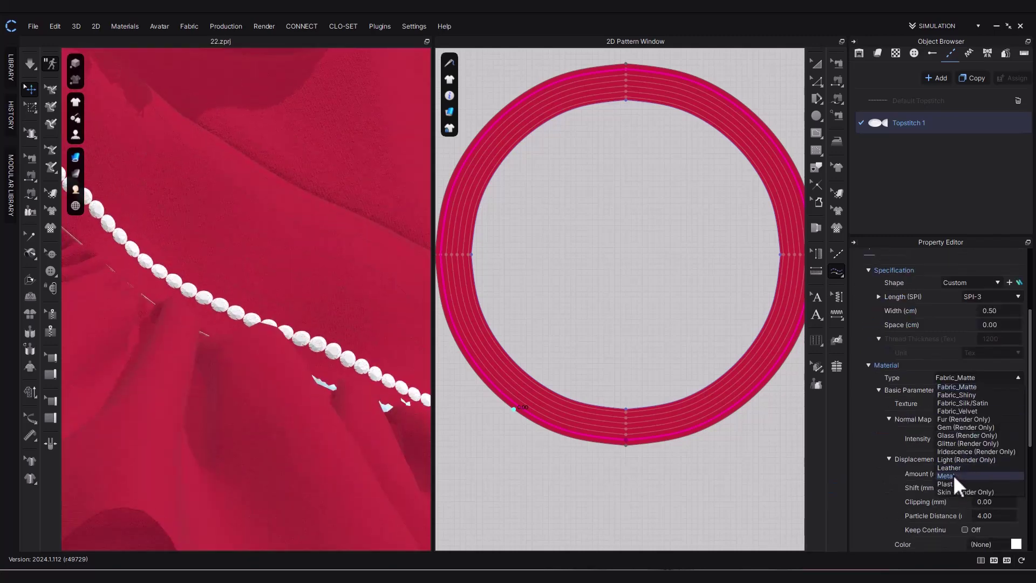
left_click(955, 477)
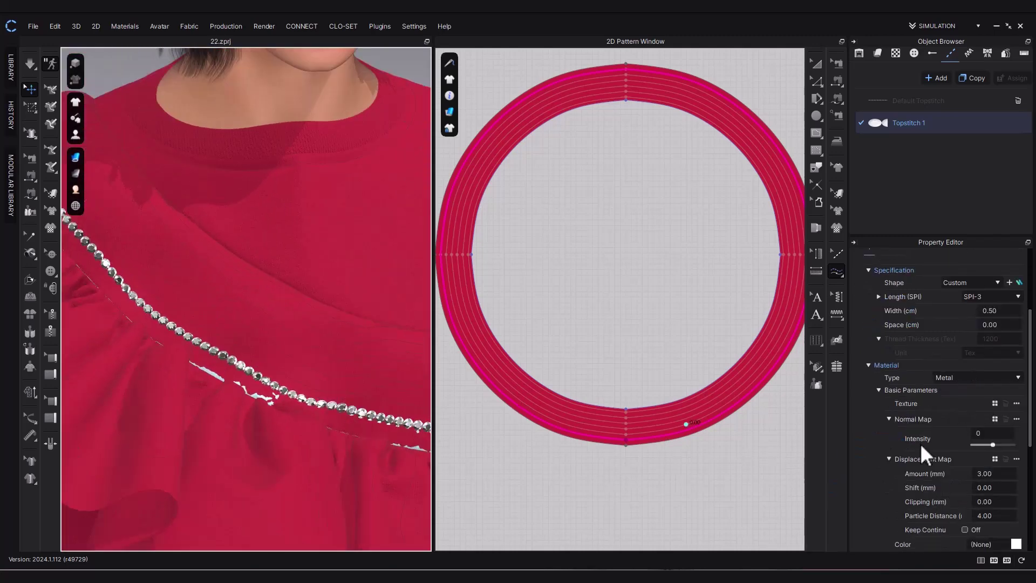
Try two lines for Topstitch 1 at distances of 1/32" and 1/16", and restore a single line.
scroll(920, 436, "down", 5)
left_click(977, 530)
left_click(974, 557)
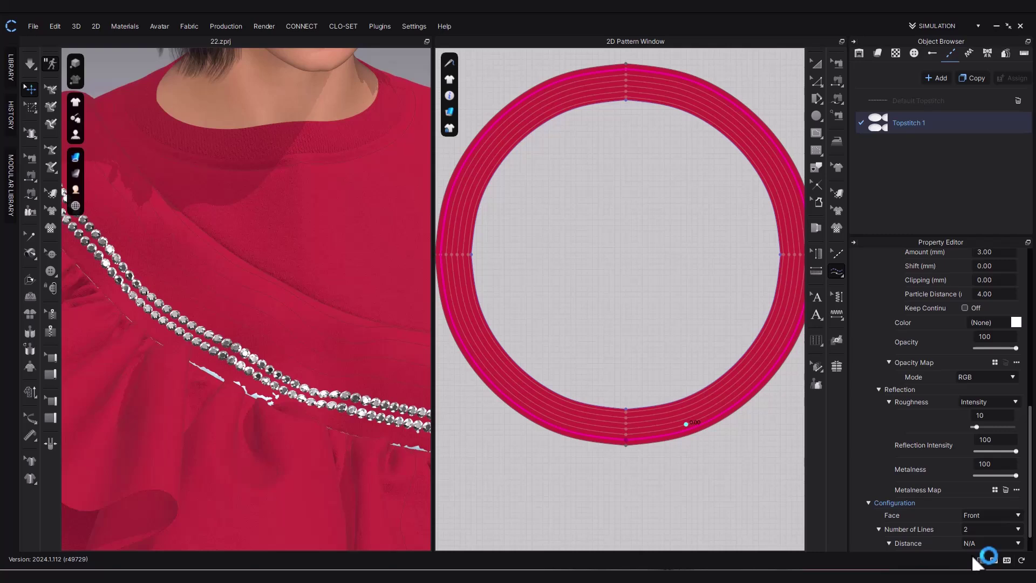
scroll(910, 529, "down", 2)
left_click(985, 515)
left_click(993, 425)
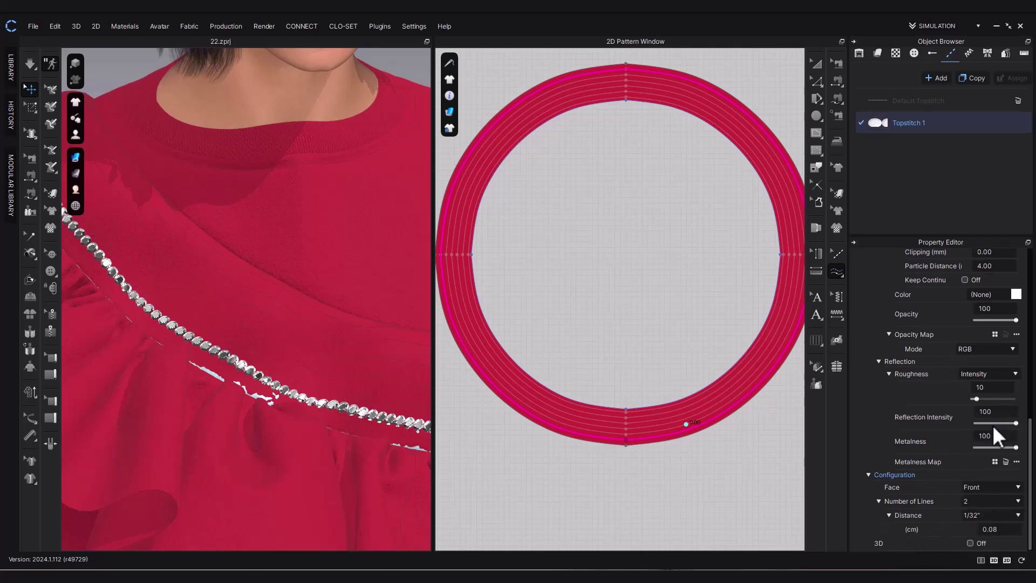
left_click(982, 514)
left_click(981, 435)
left_click(980, 501)
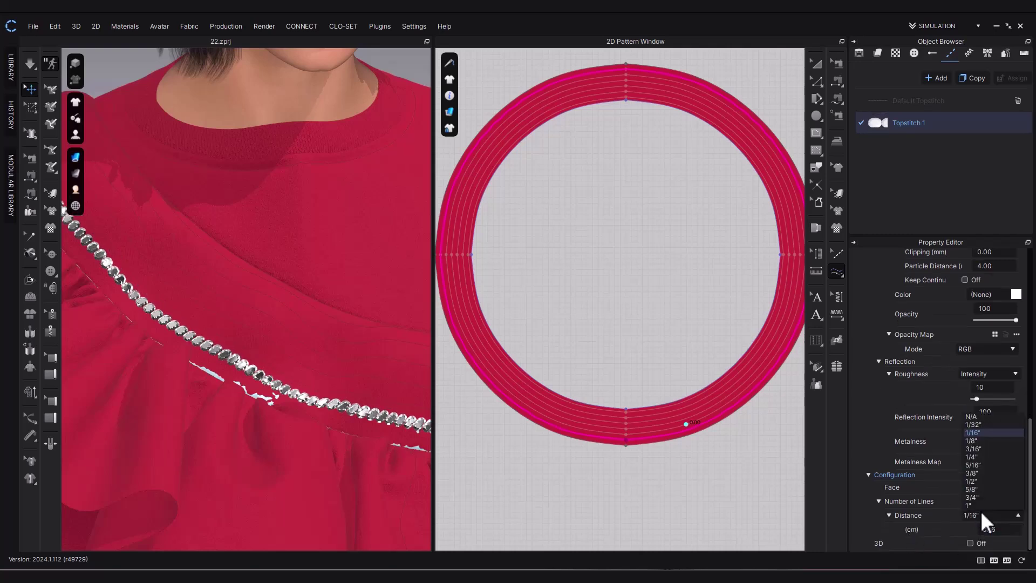
left_click(978, 518)
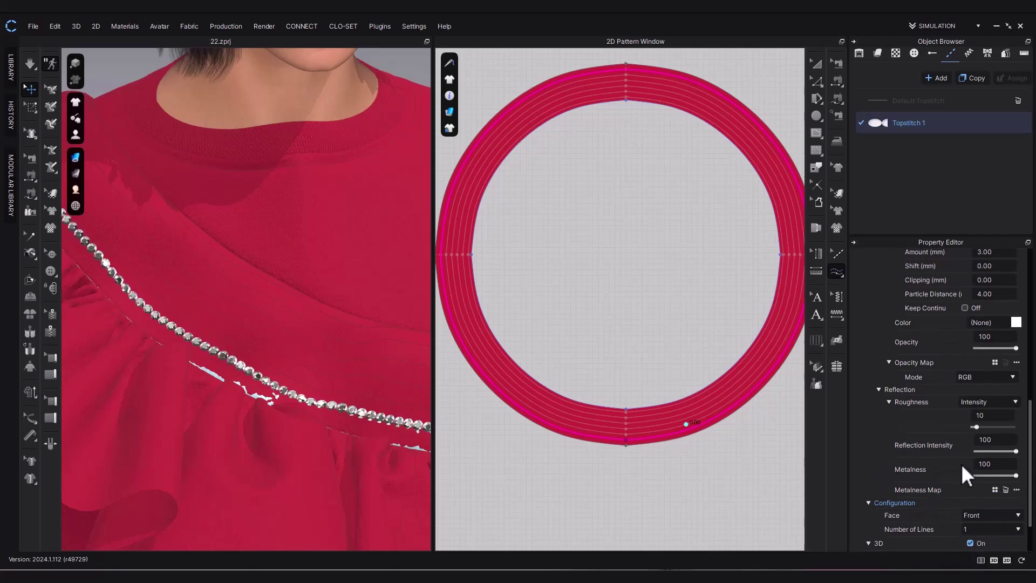
Apply Topstitch 1 to the remaining concentric internal lines and the inner edge of the strip ring.
scroll(963, 472, "down", 2)
right_click_drag(400, 448, 361, 458)
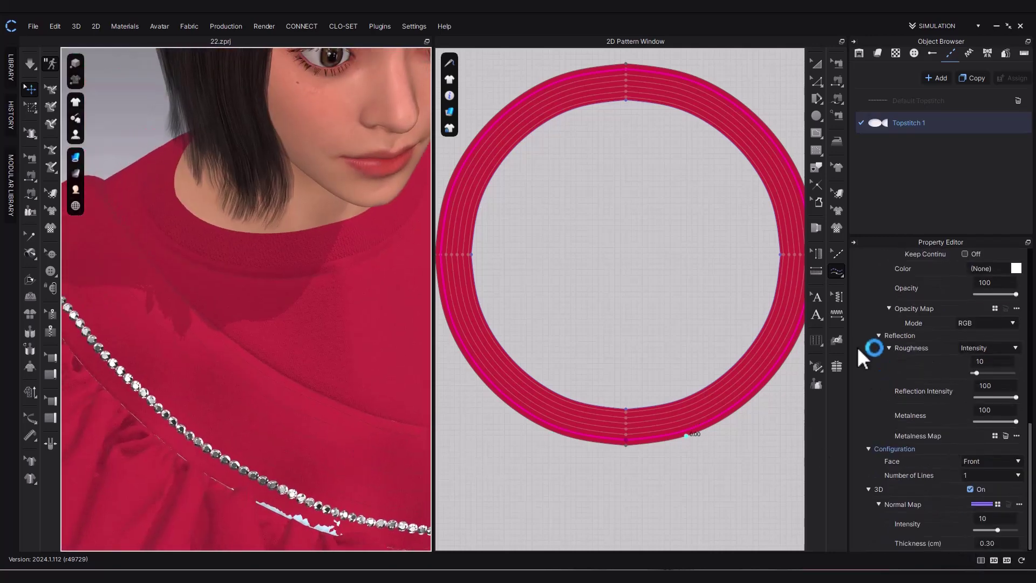
double_click(626, 434)
double_click(626, 428)
double_click(626, 423)
double_click(626, 417)
double_click(627, 411)
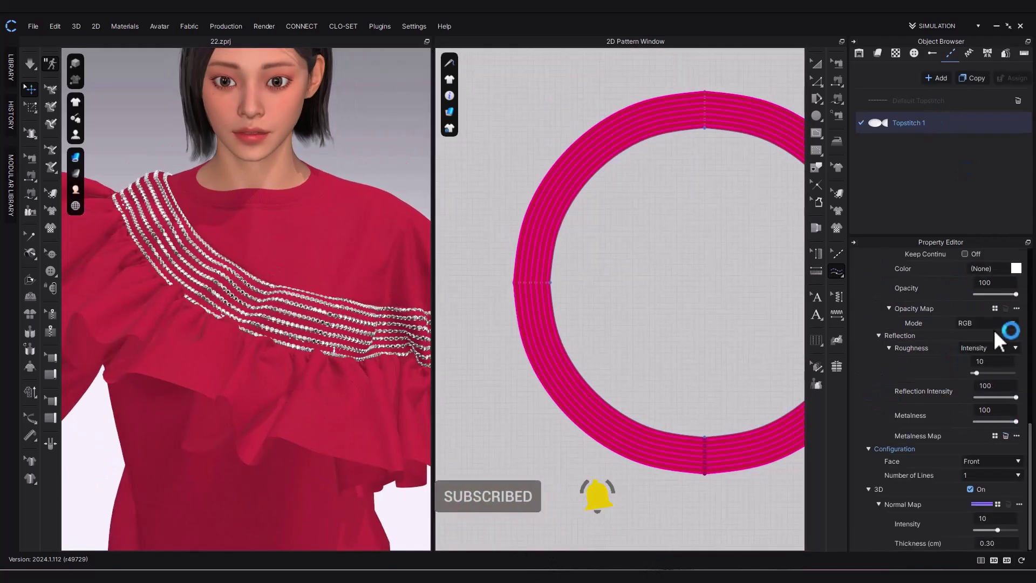
Change Topstitch 1's color to the pinkish red FF3650.
left_click(1016, 268)
left_click(303, 189)
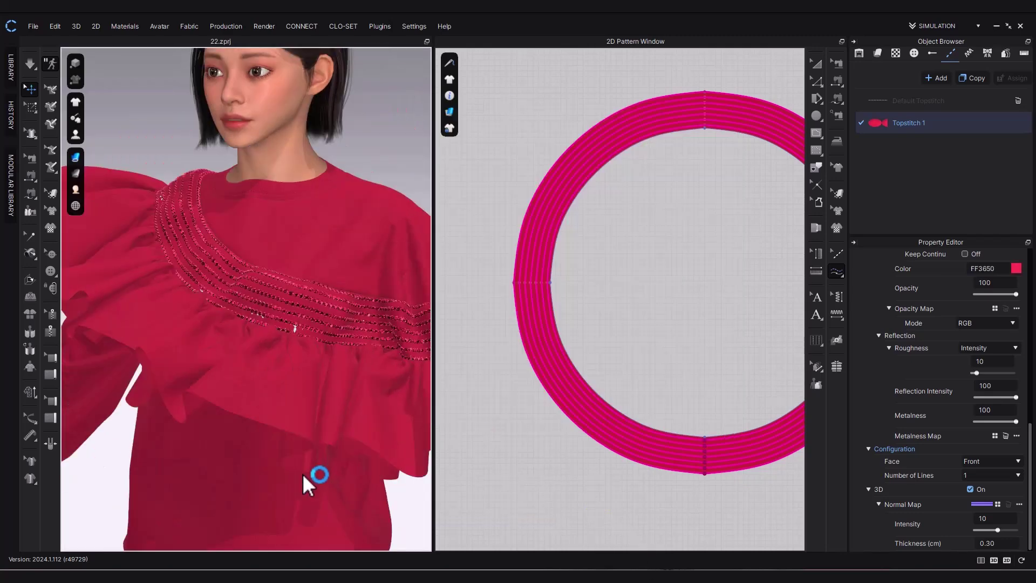
middle_click_drag(313, 479, 356, 499)
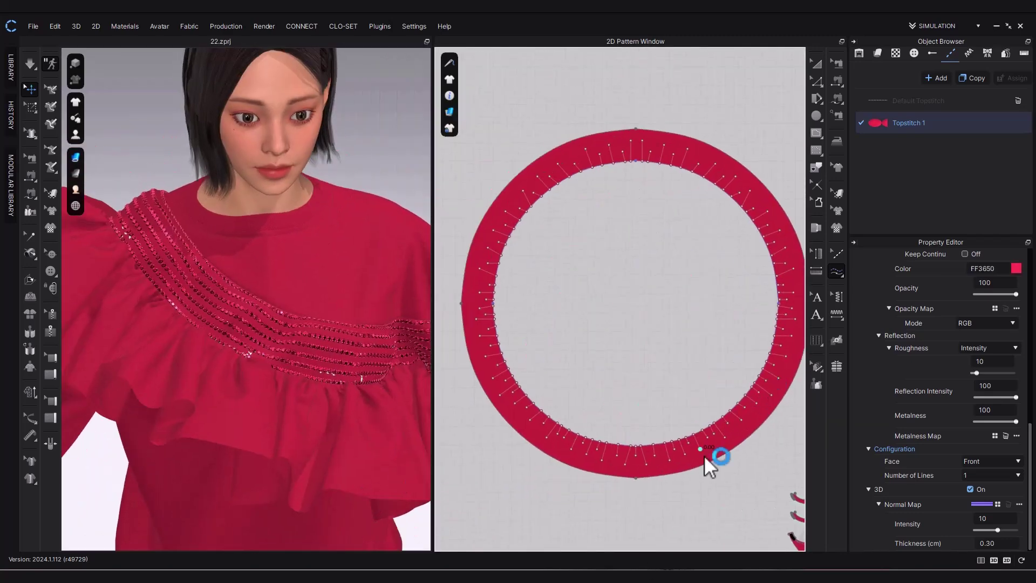
Topstitch the outer edge of the large ruffle ring and assign it a copy of Topstitch 1.
left_click(642, 477)
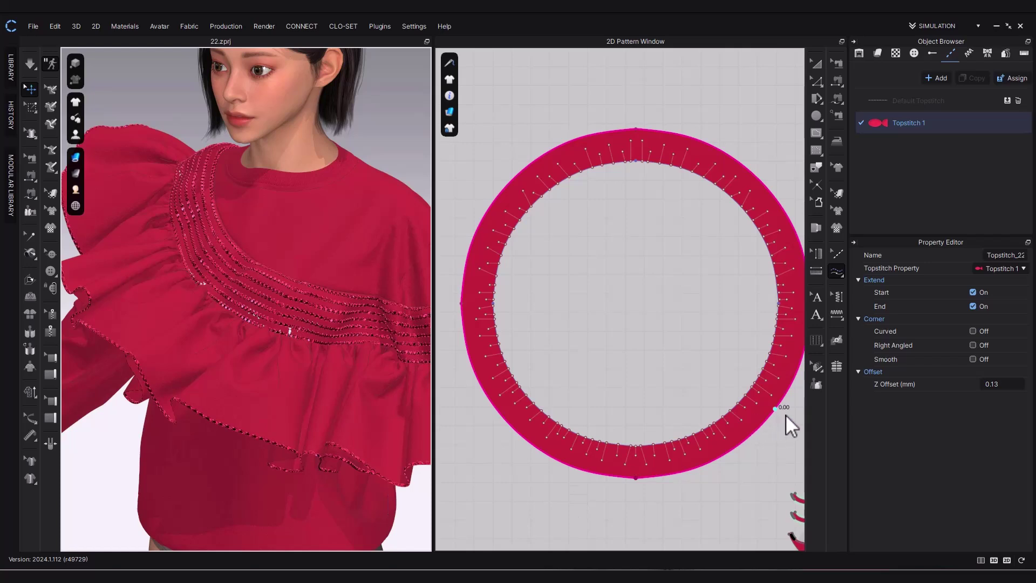
left_click(928, 124)
left_click(973, 78)
left_click(837, 254)
left_click(791, 223)
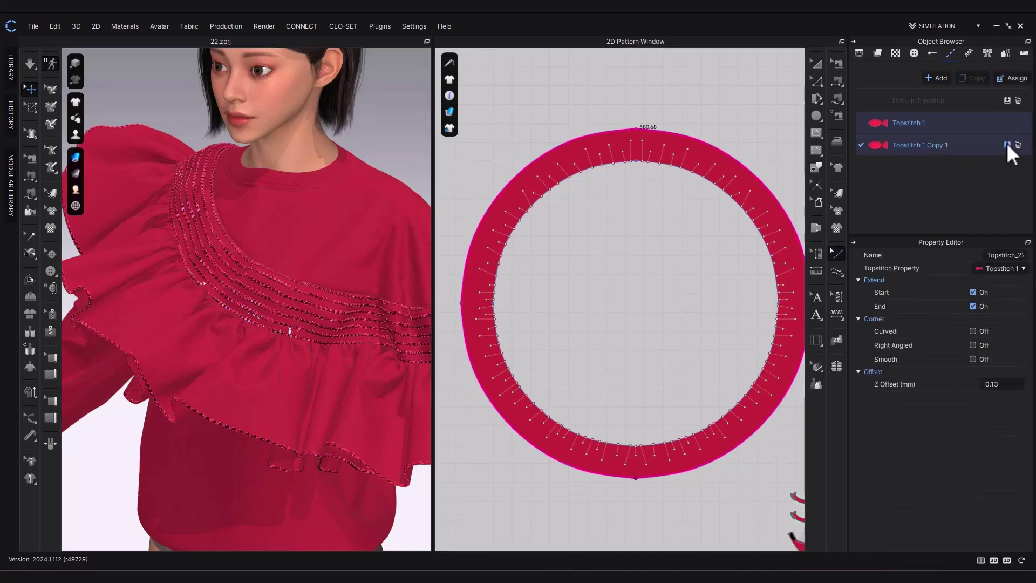
left_click(1008, 144)
left_click(955, 146)
Configure Topstitch 1 Copy 1 with two lines 3/16" apart, applied to both faces of the fabric.
left_click(992, 475)
left_click(982, 500)
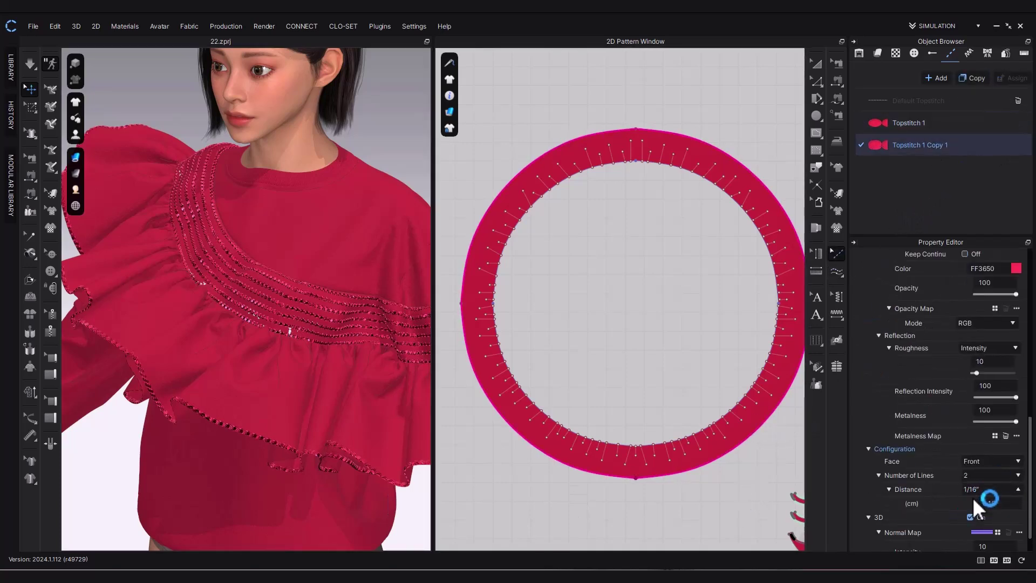
left_click(1003, 489)
left_click(988, 514)
scroll(287, 417, "up", 5)
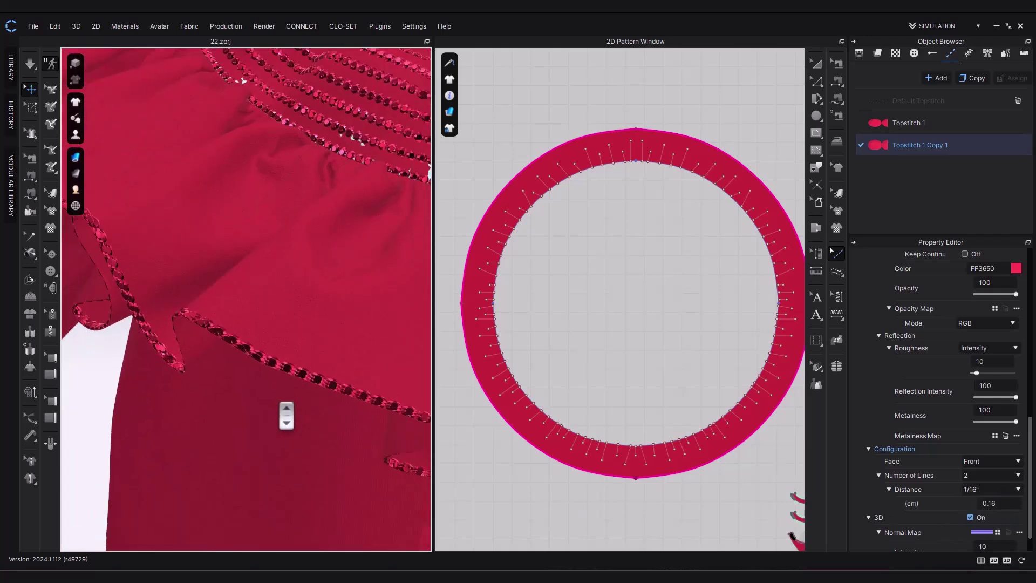
left_click(992, 490)
left_click(977, 531)
scroll(296, 491, "down", 5)
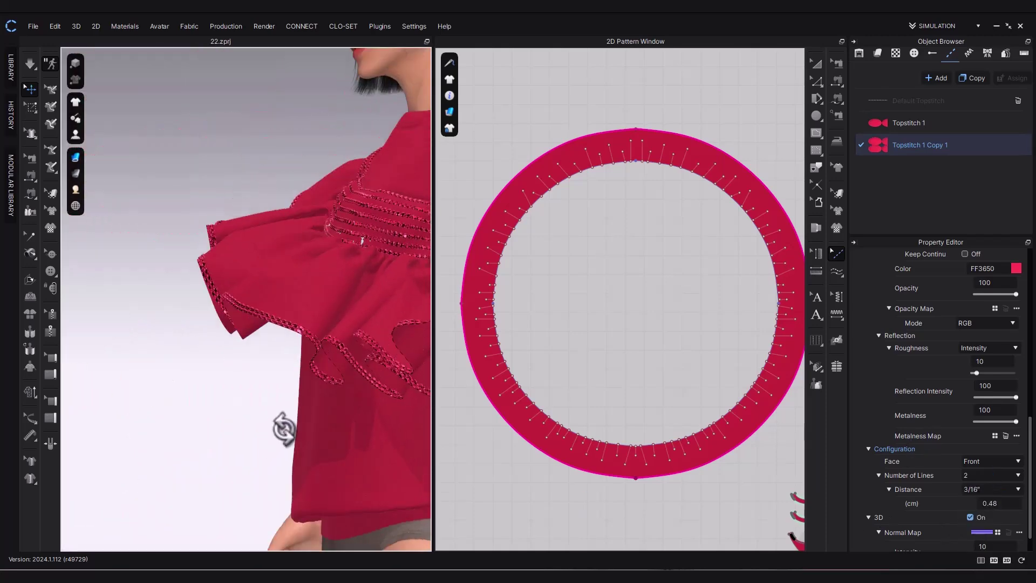
left_click(992, 461)
scroll(377, 380, "down", 4)
scroll(335, 356, "up", 4)
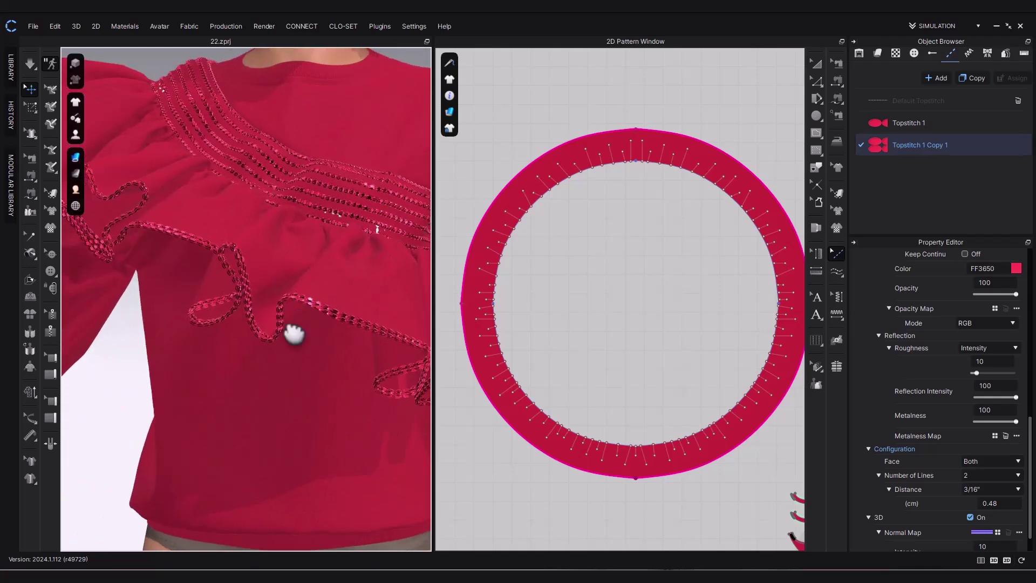
right_click_drag(292, 333, 383, 483)
Apply segment topstitches to the short radial internal lines on the right half of the ruffle ring.
mouse_move(840, 272)
left_click(898, 273)
left_click(644, 456)
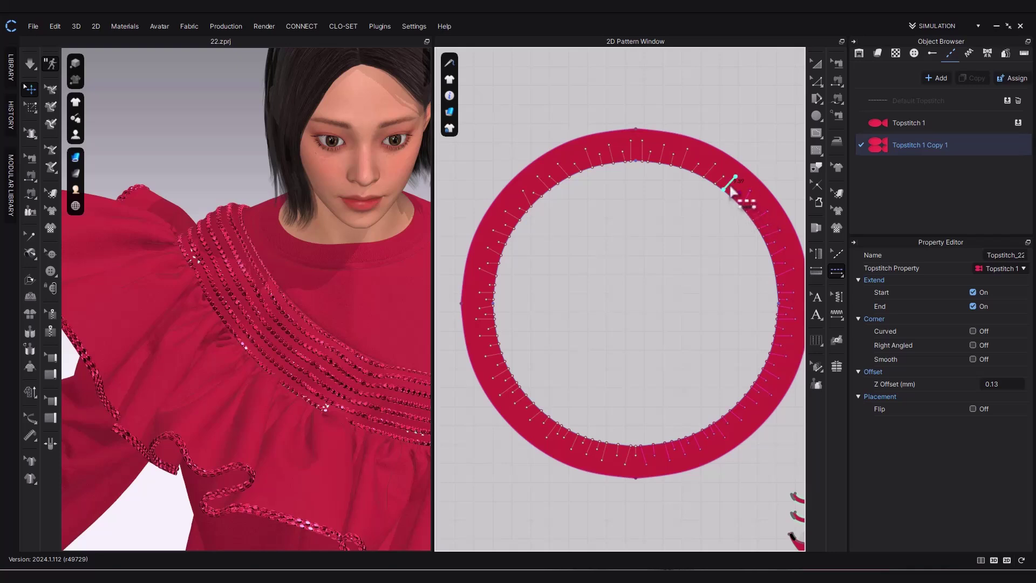
Reassign the radial topstitches on the ruffle ring's right half to Topstitch 1.
scroll(678, 296, "down", 2)
middle_click_drag(677, 291, 662, 285)
left_click(837, 253)
left_click_drag(769, 135, 624, 443)
left_click(705, 409, "shift")
left_click(1019, 123)
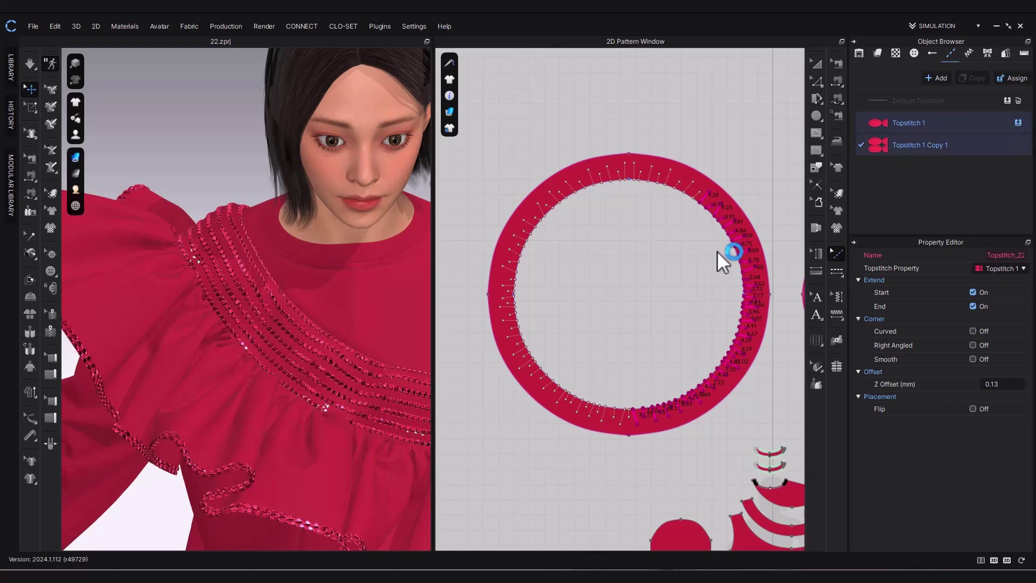
Apply Topstitch 1 to the remaining short radial internal lines of the ruffle ring.
left_click(912, 125)
left_click(837, 271)
left_click(695, 193)
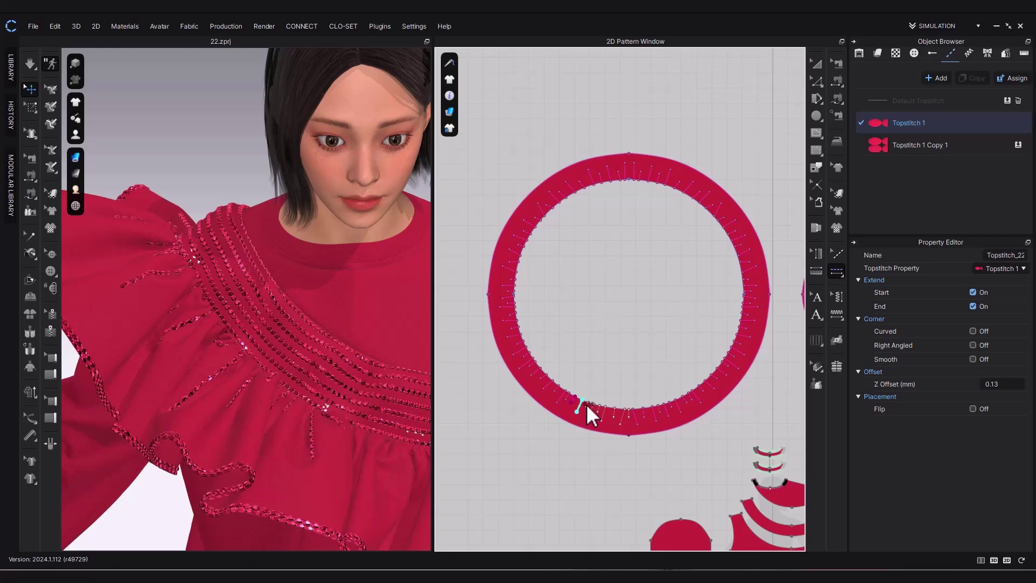
left_click(627, 412)
scroll(313, 411, "down", 5)
right_click_drag(313, 411, 290, 343)
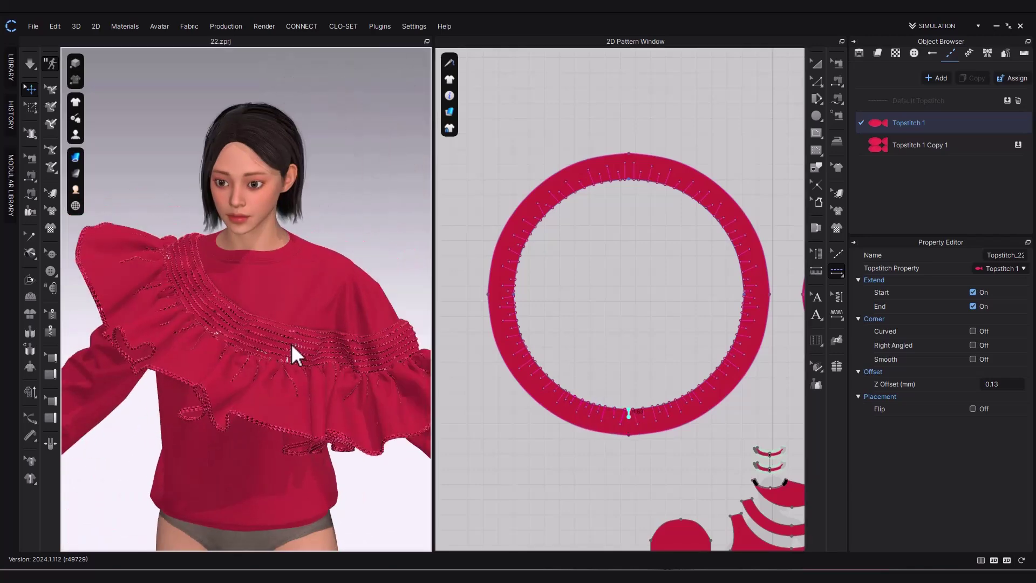
Apply a free topstitch with Topstitch 1 around the ruffle ring's inner edge.
scroll(292, 344, "up", 1)
scroll(629, 402, "up", 1)
left_click(837, 271)
left_click(855, 287)
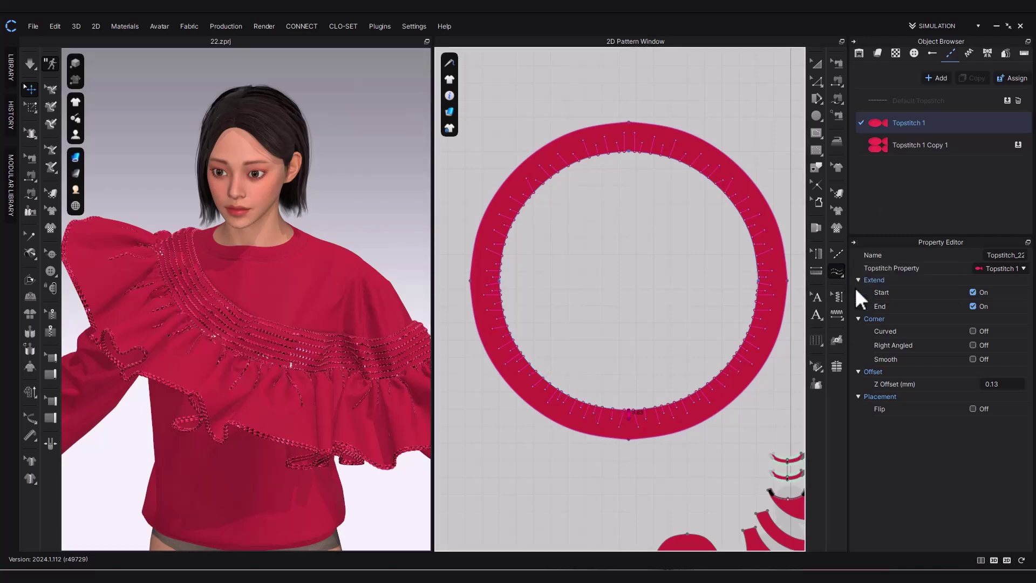
left_click(640, 410)
scroll(339, 368, "up", 2)
right_click_drag(339, 367, 178, 372)
Start offsetting the strip ring's outer edge as internal lines with a 0.5 cm distance.
scroll(727, 378, "down", 5)
middle_click_drag(726, 377, 518, 410)
scroll(697, 413, "up", 5)
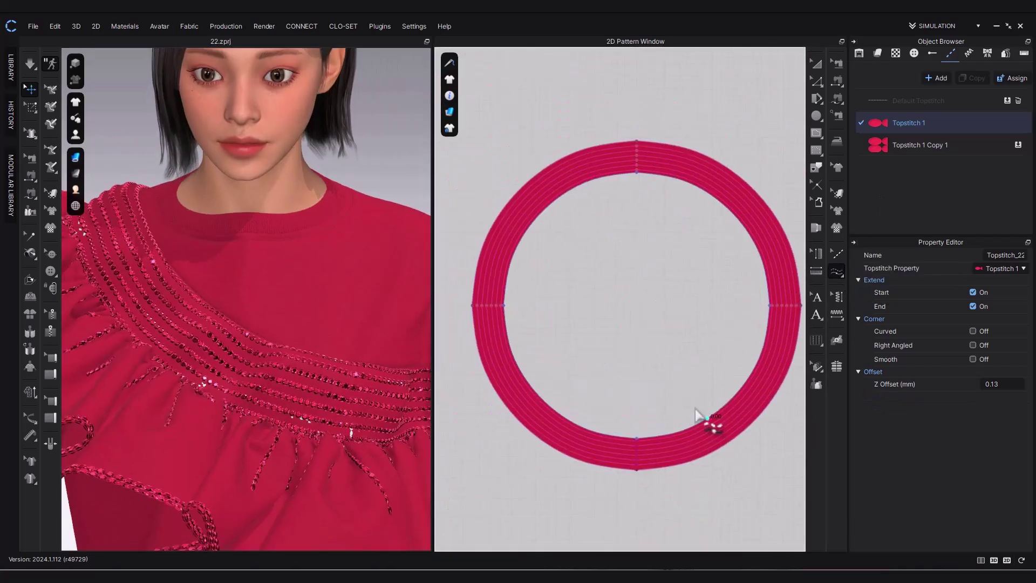
key("z")
left_click(637, 470)
right_click(745, 181)
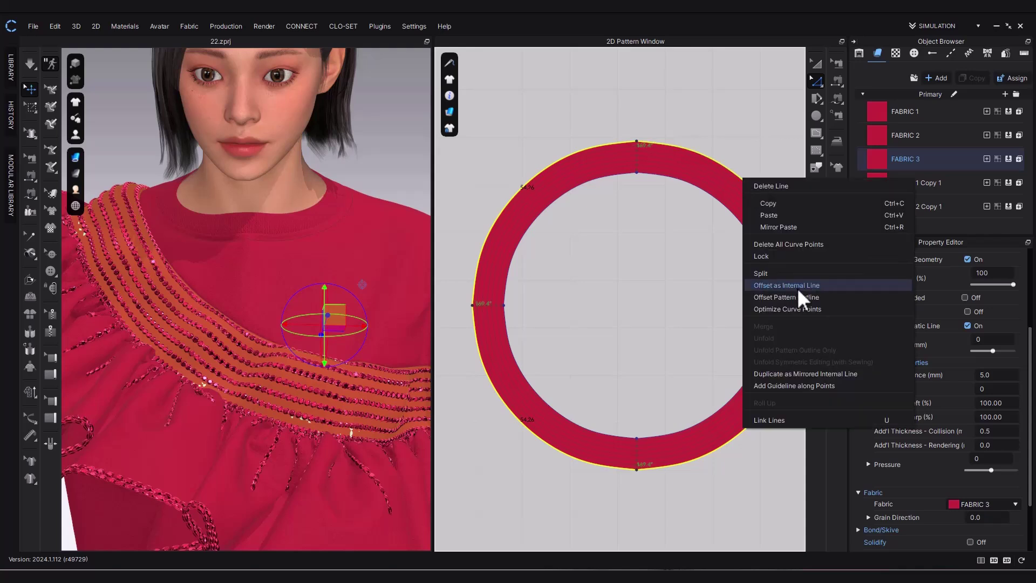
left_click(799, 286)
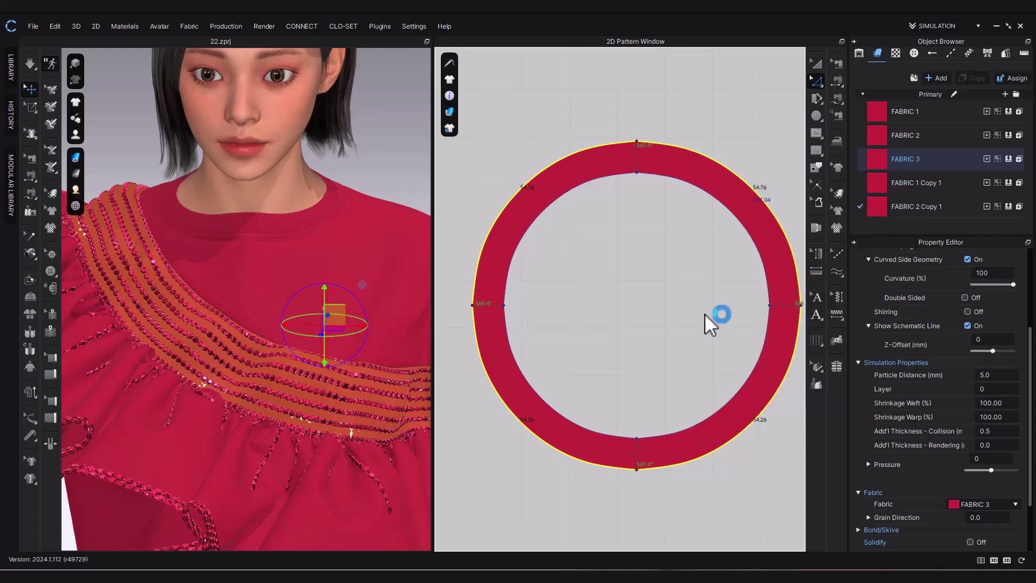
key("BackSpace")
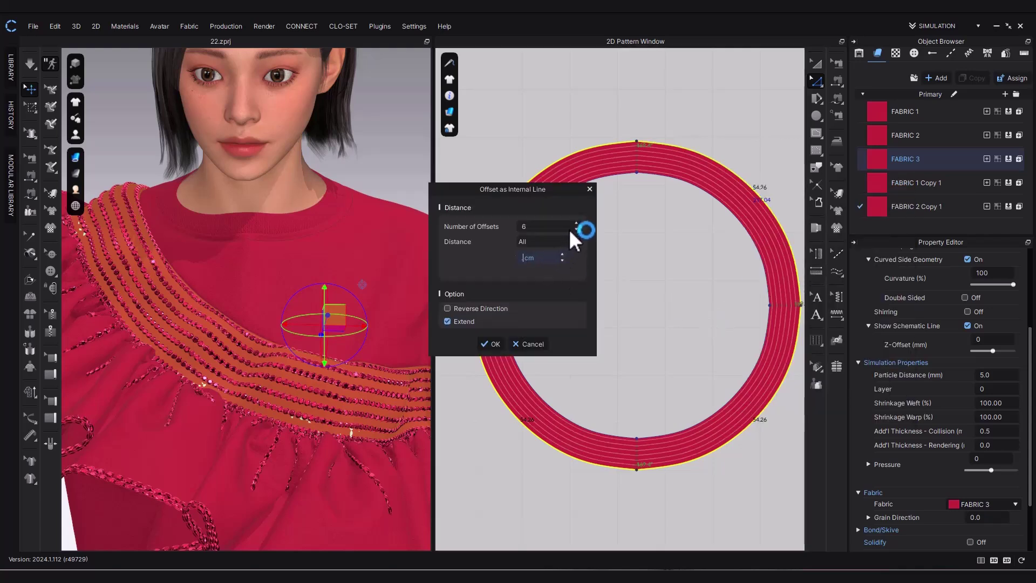
type(".5")
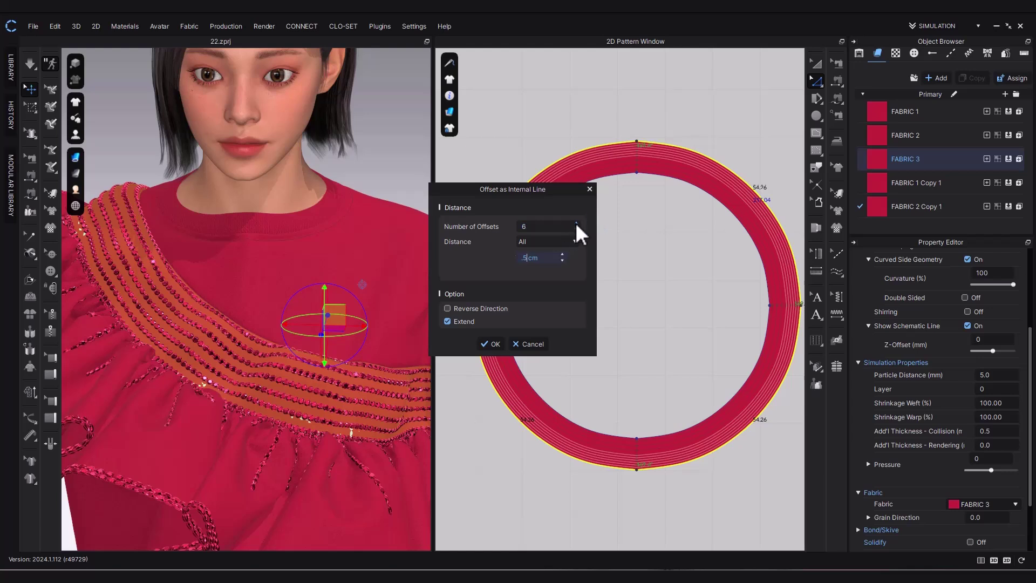
Set the number of offsets to 10 and create the internal lines on the strip ring.
left_click(576, 223)
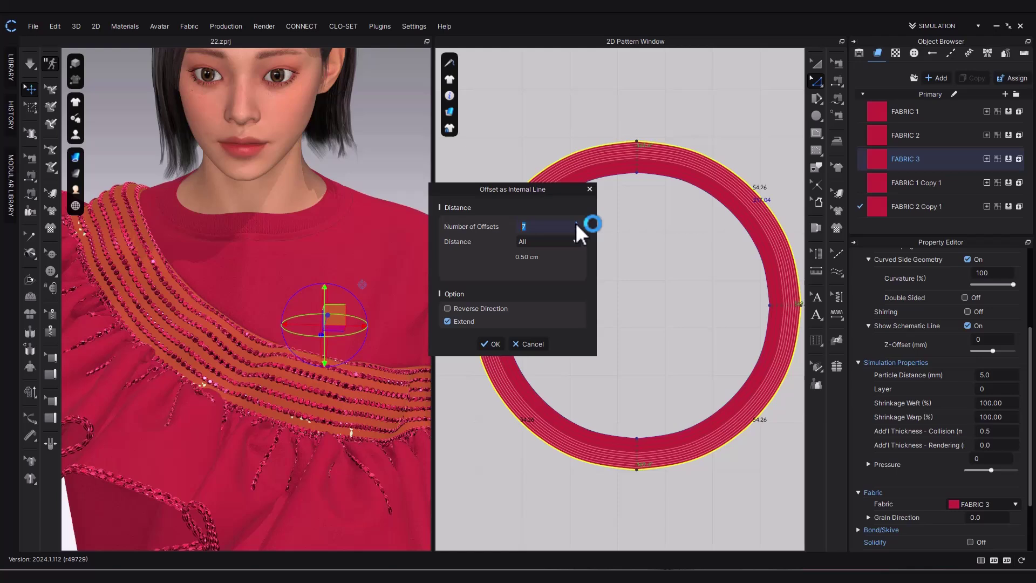
left_click(576, 223)
left_click(576, 223)
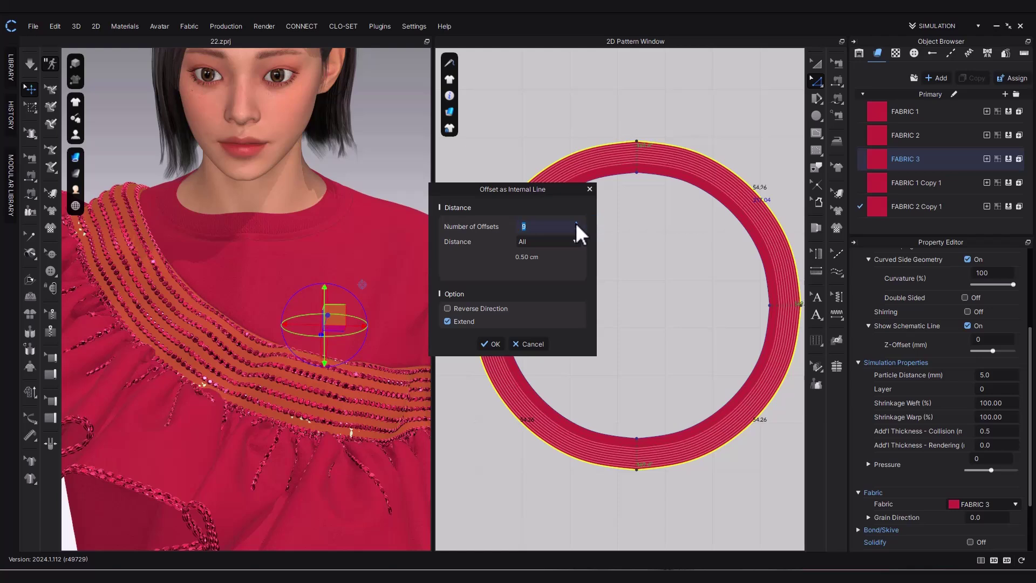
left_click(575, 223)
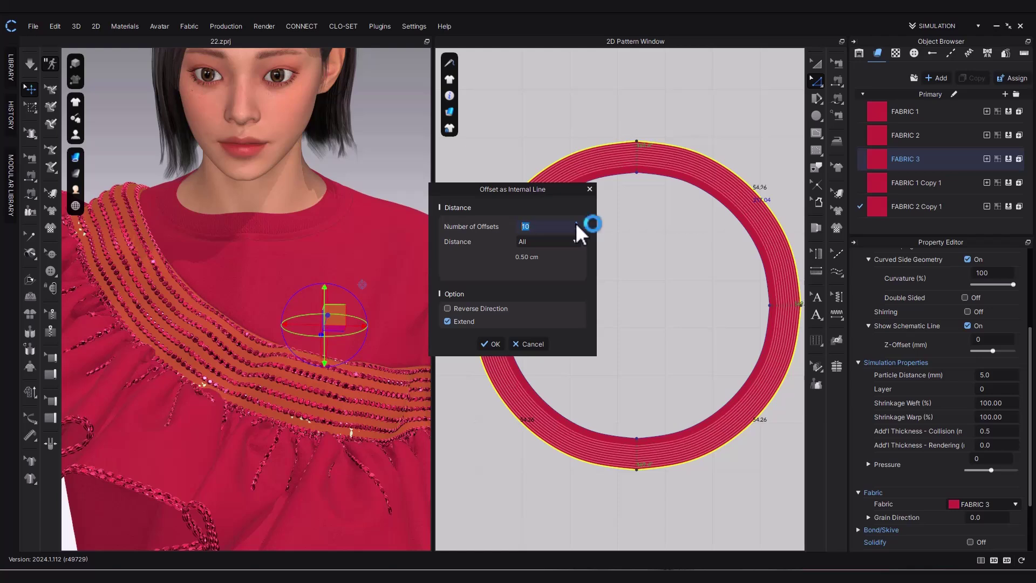
left_click(494, 343)
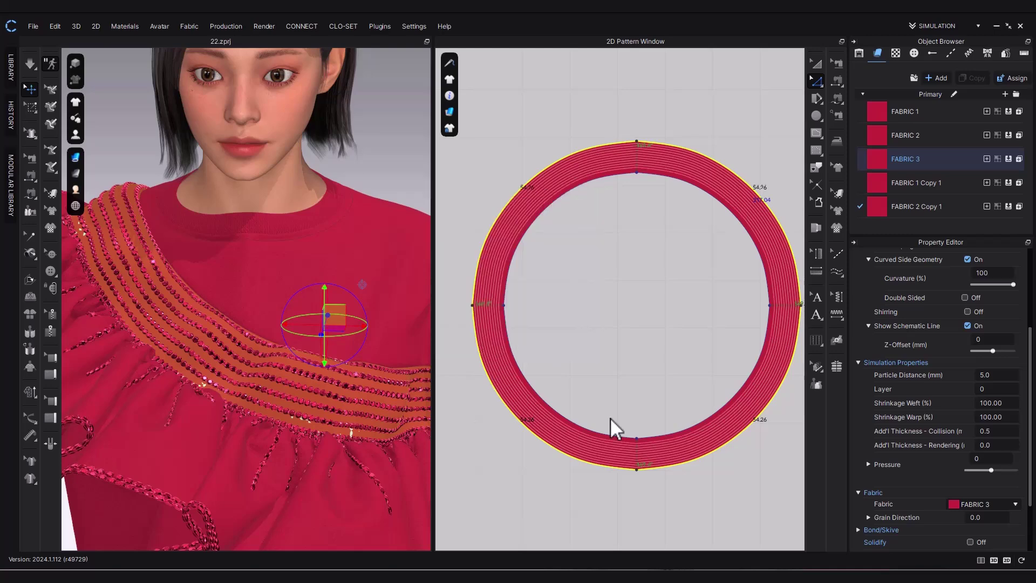
Apply a free topstitch with Topstitch 1 along the strip's outermost new offset line, undoing the extra topstitching on the other lines.
left_click(660, 459)
scroll(660, 458, "up", 2)
left_click(816, 66)
scroll(629, 474, "up", 5)
left_click(635, 449)
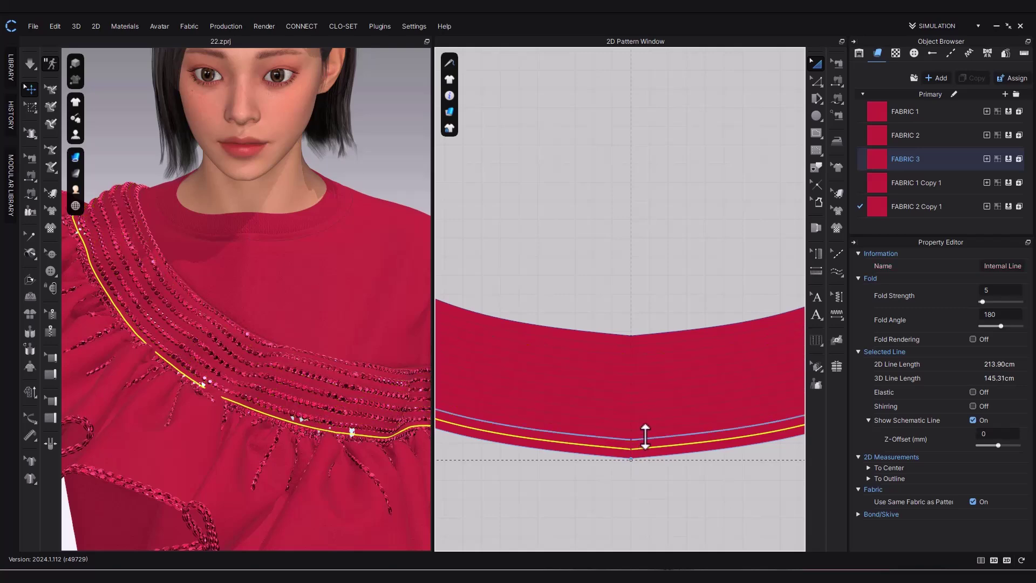
left_click(838, 275)
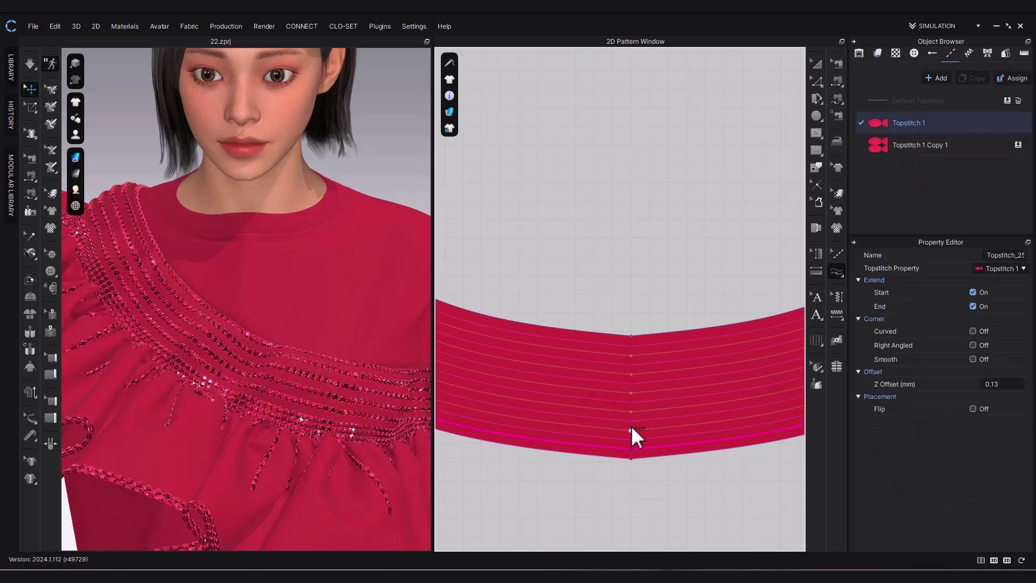
left_click(631, 410)
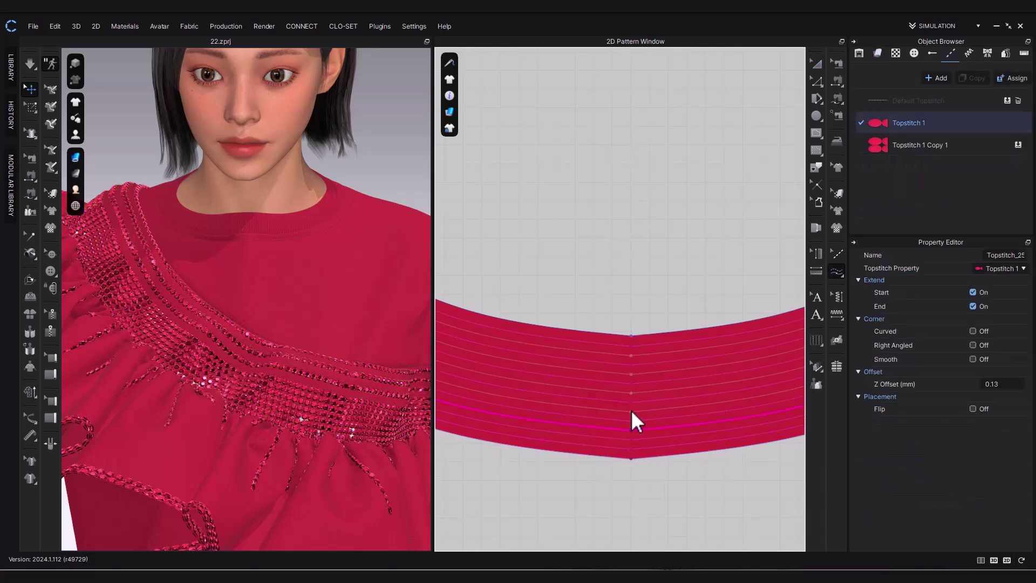
key("ctrl+z")
Duplicate Topstitch 1 and assign the copy to the topstitch on the strip's outermost offset line.
left_click(927, 124)
left_click(973, 79)
left_click(837, 254)
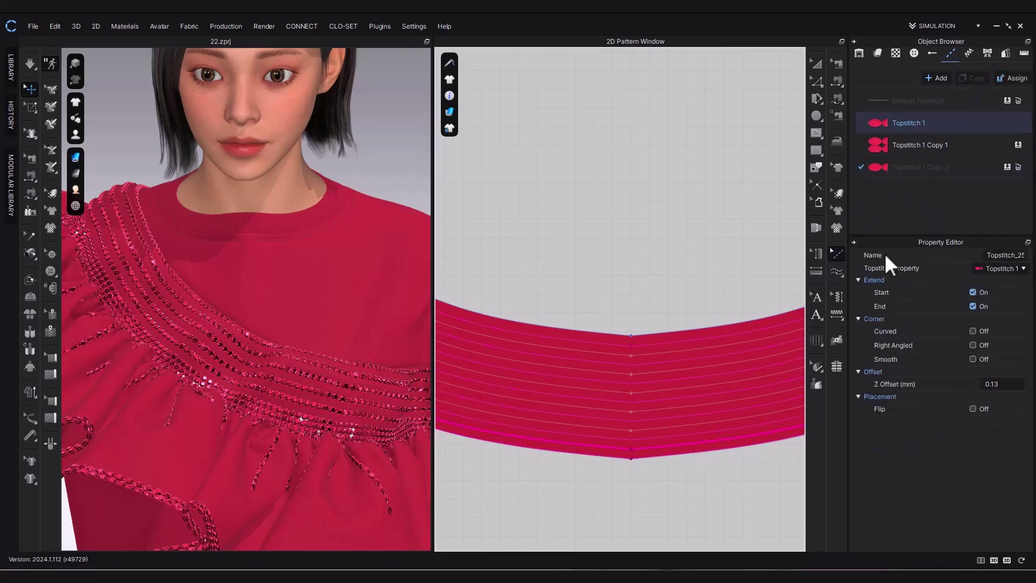
scroll(1008, 330, "down", 3)
scroll(1008, 329, "up", 3)
Set the width of Topstitch 1 Copy 2 to 0.25 cm and its length to SPI-5.
left_click(1000, 294)
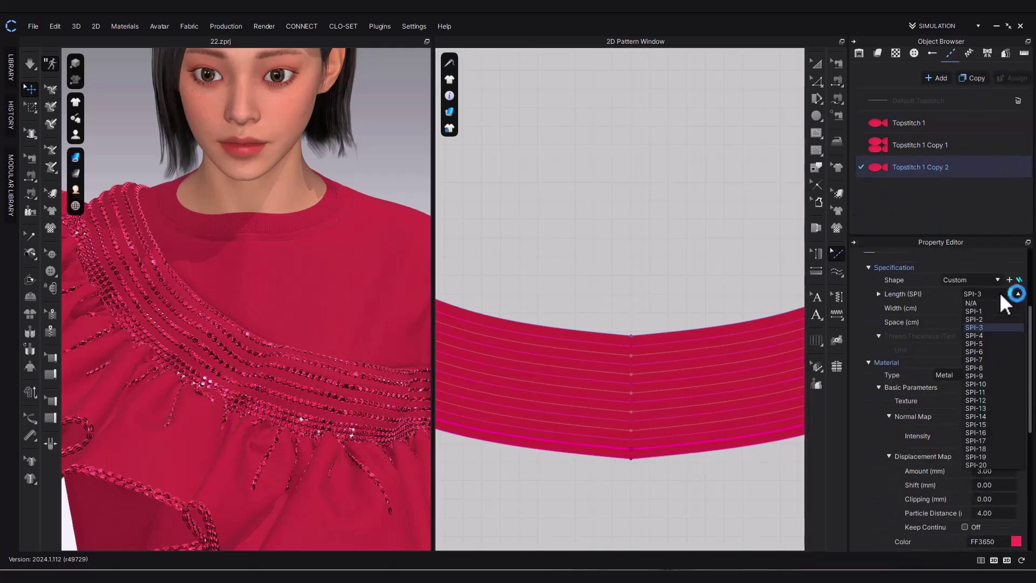
left_click(999, 294)
left_click(1001, 308)
type(".1")
key("Return")
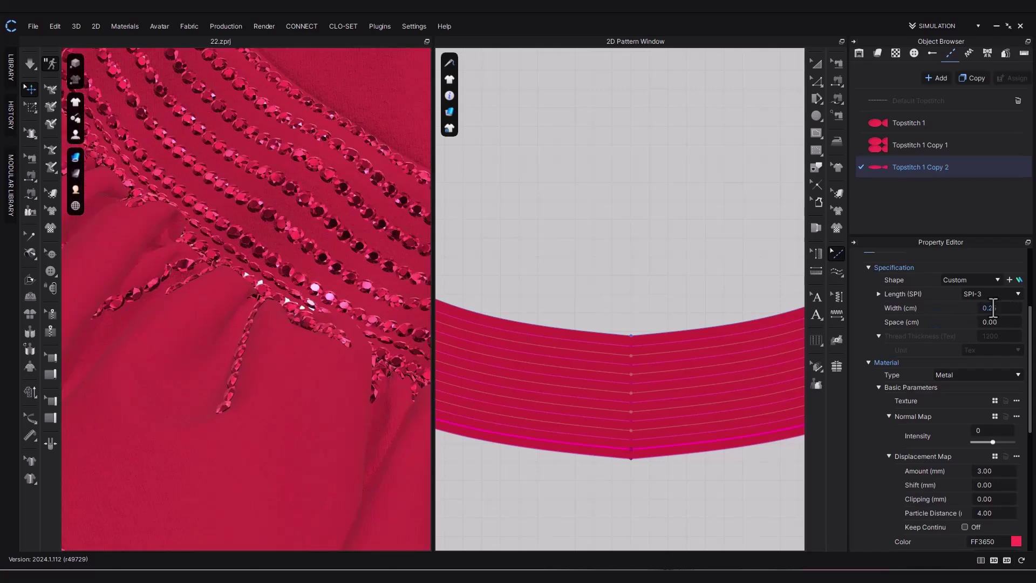
left_click(992, 294)
left_click(983, 344)
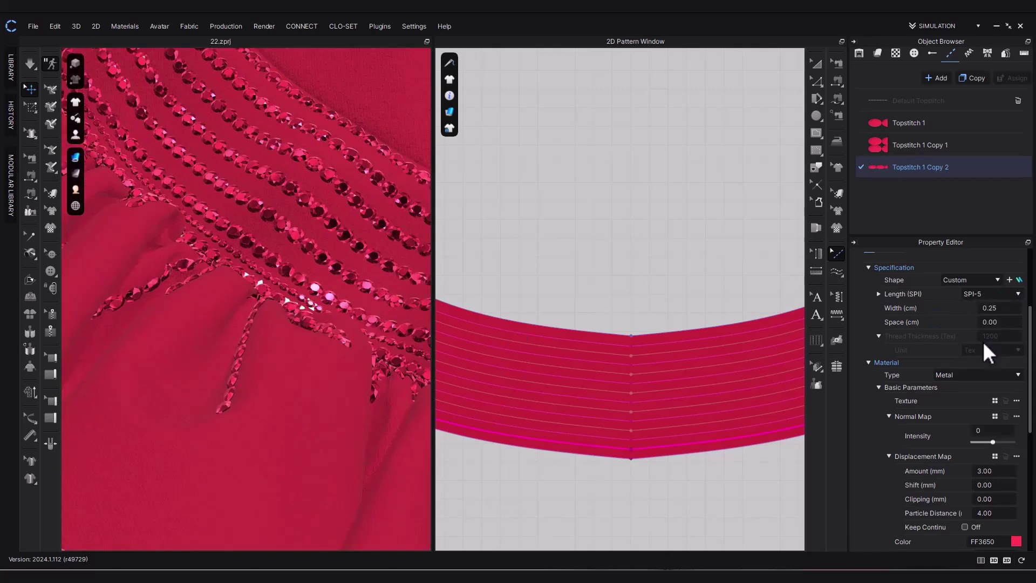
Apply free topstitches with Topstitch 1 Copy 2 to the strip's remaining offset lines.
left_click(600, 463)
left_click(836, 271)
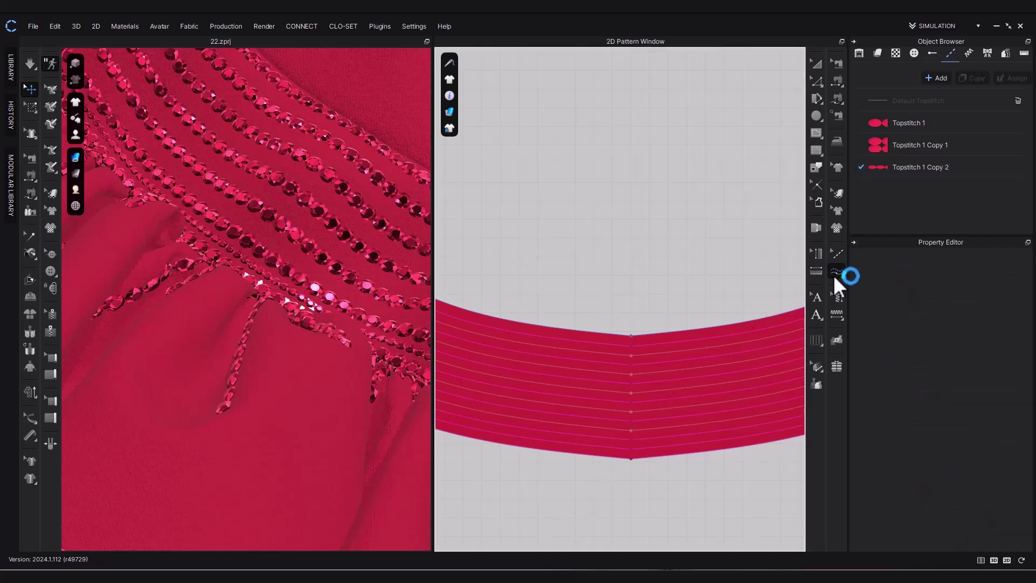
left_click(632, 432)
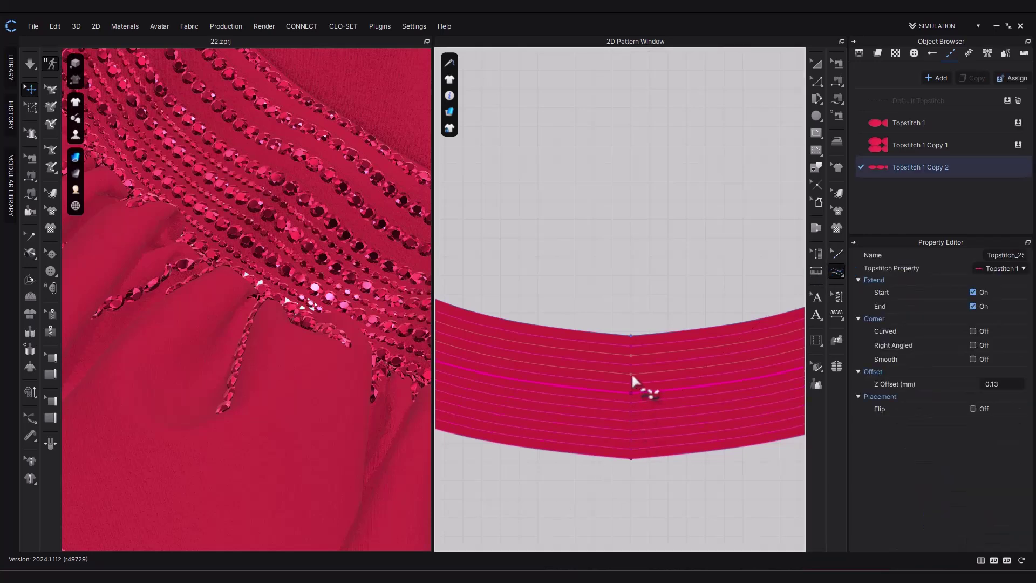
left_click(632, 355)
Examine the beaded strip and ruffle on the whole garment in an enlarged 3D view.
scroll(303, 354, "down", 5)
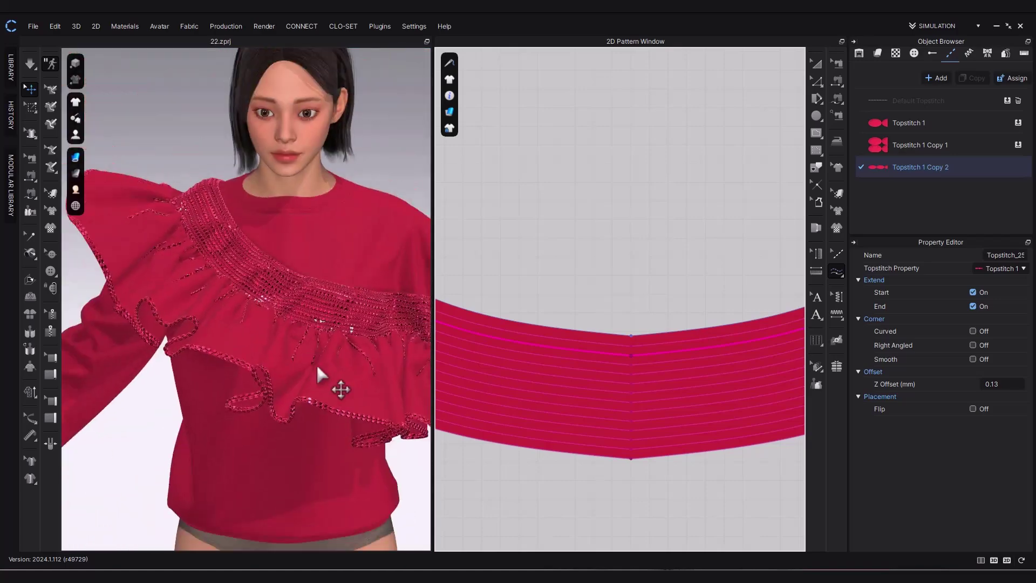
right_click_drag(317, 364, 138, 346)
scroll(589, 341, "down", 10)
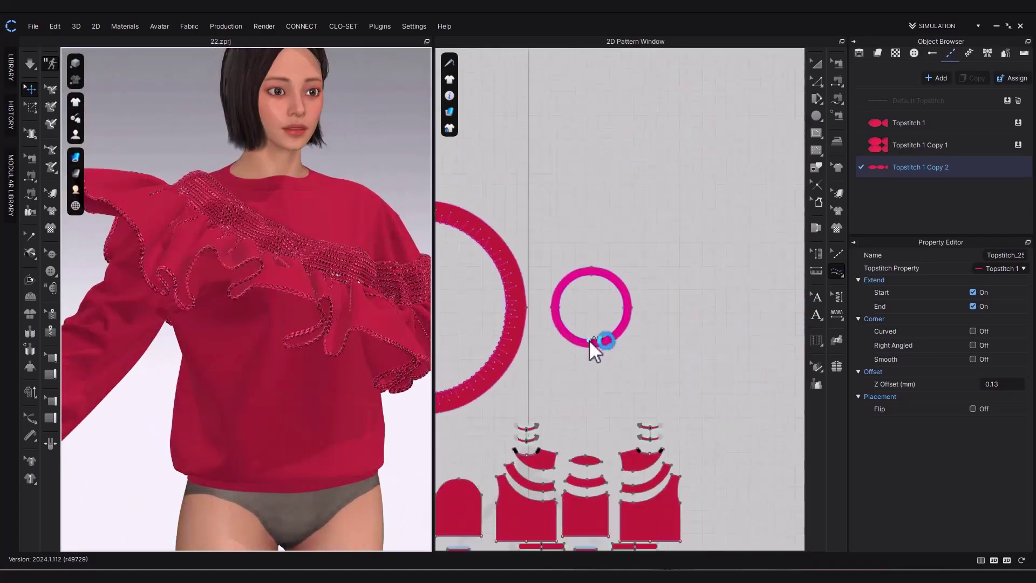
scroll(589, 341, "down", 4)
middle_click_drag(589, 341, 684, 312)
left_click_drag(434, 313, 491, 314)
scroll(294, 303, "down", 4)
left_click(817, 64)
right_click_drag(329, 403, 291, 415)
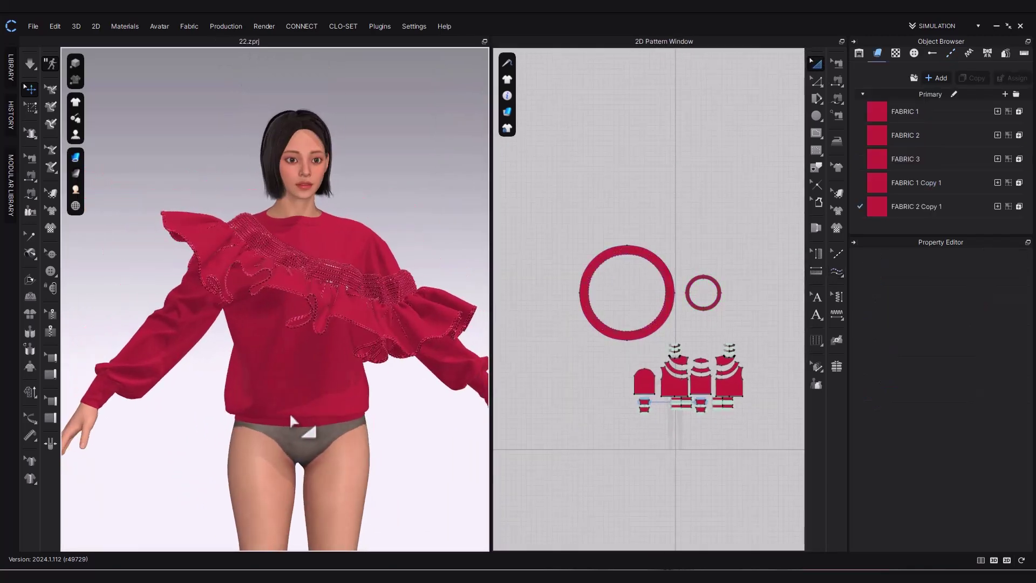
Select the three curved body bands beneath the diagonal strip, apply a pattern option to them and clear the selection.
left_click(680, 372)
left_click(701, 371, "shift")
left_click(727, 372, "shift")
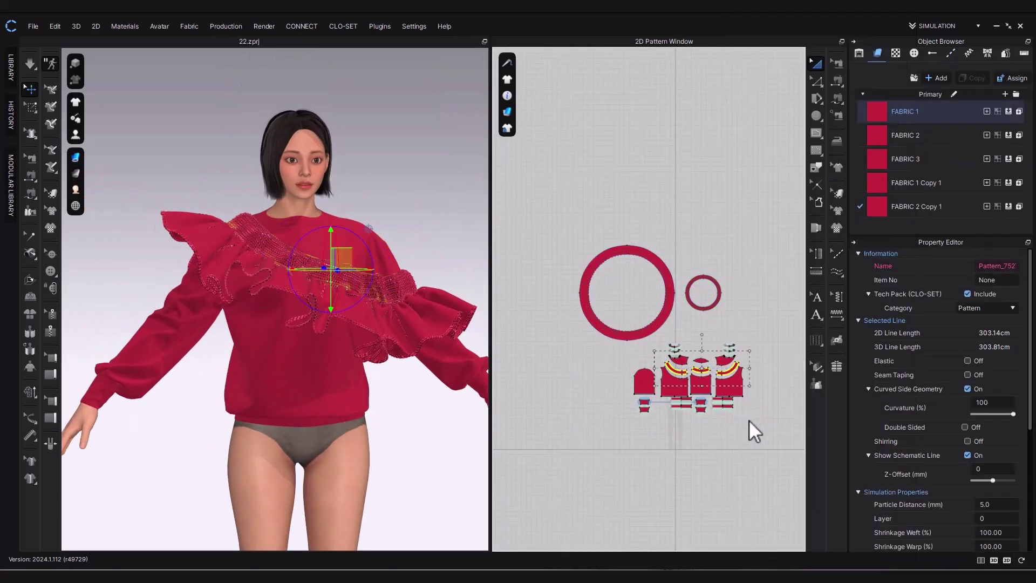
right_click(732, 382)
left_click(751, 455)
left_click(408, 386)
Load a standing avatar pose with lowered arms from the library and simulate the garment into it.
left_click(11, 66)
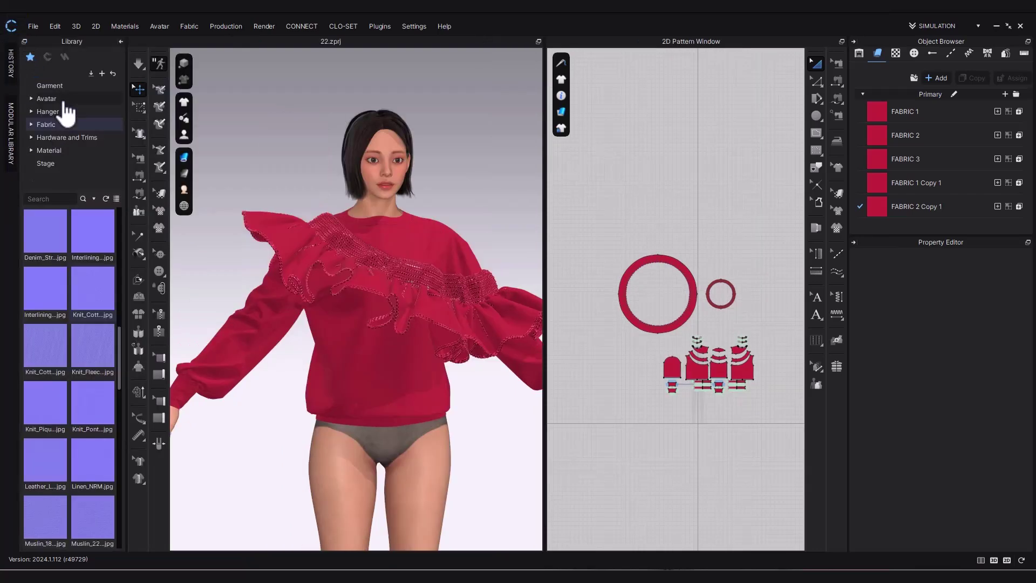
left_click(63, 101)
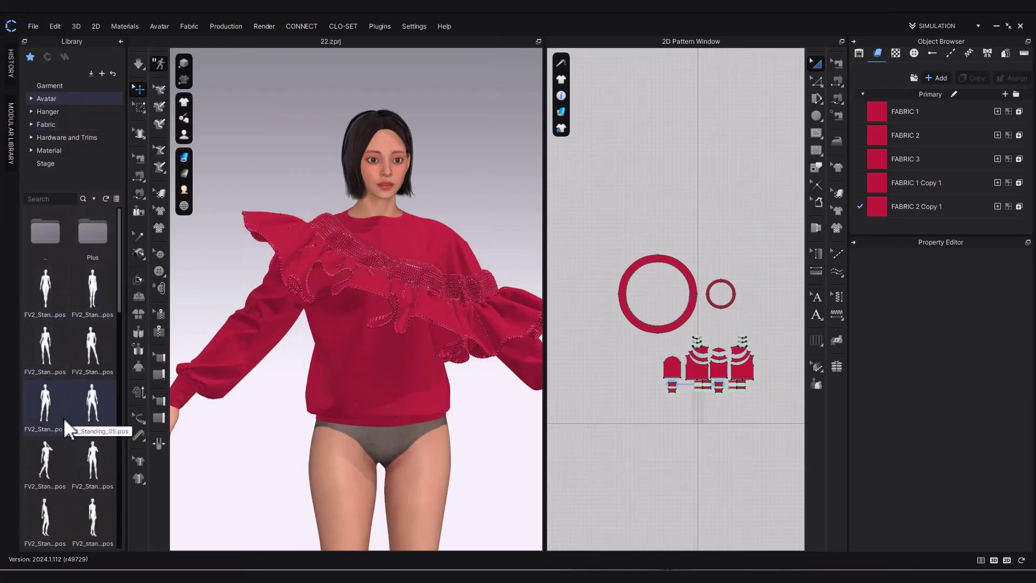
scroll(63, 416, "down", 1)
double_click(63, 468)
key("Return")
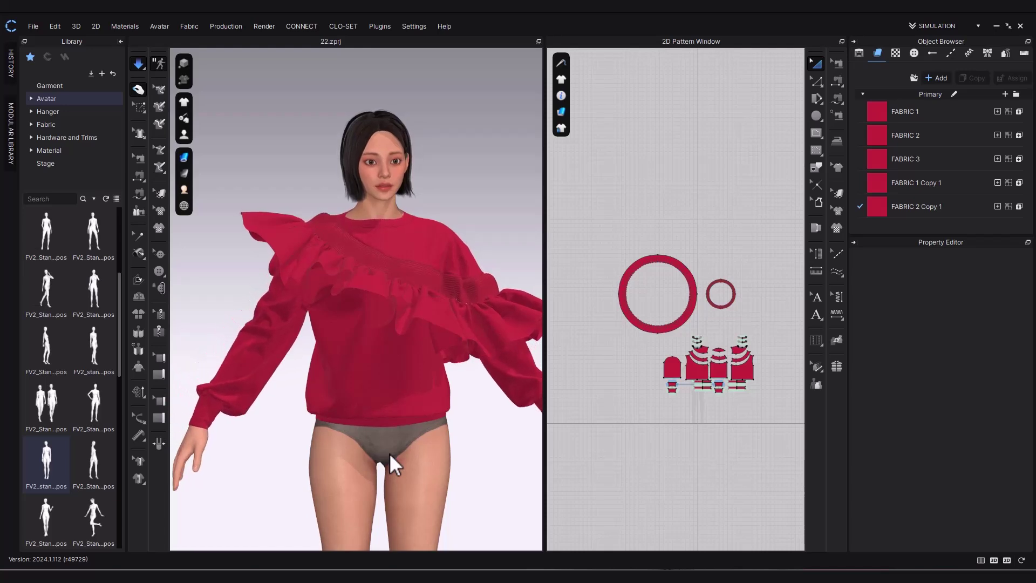
scroll(89, 300, "up", 1)
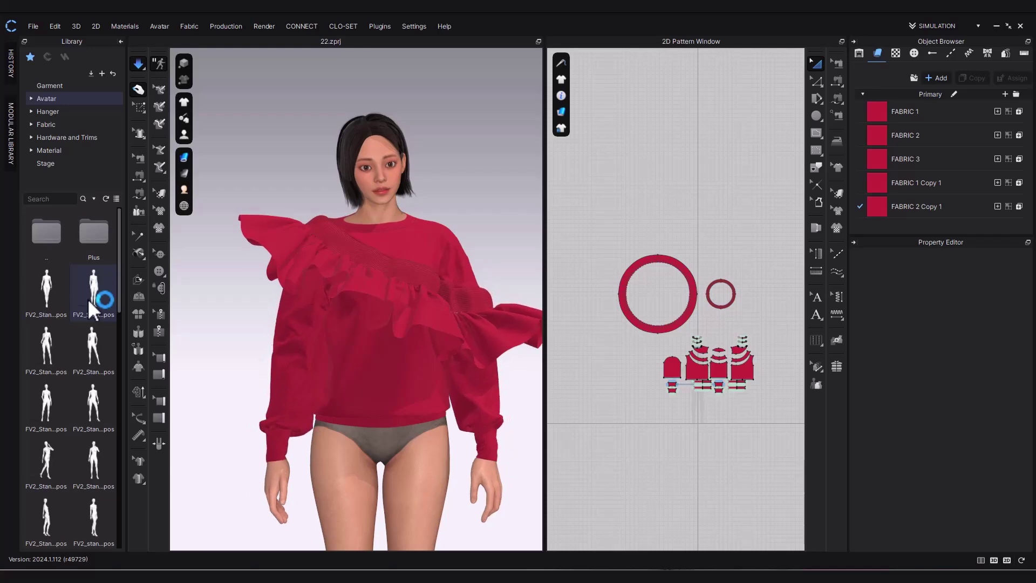
key("space")
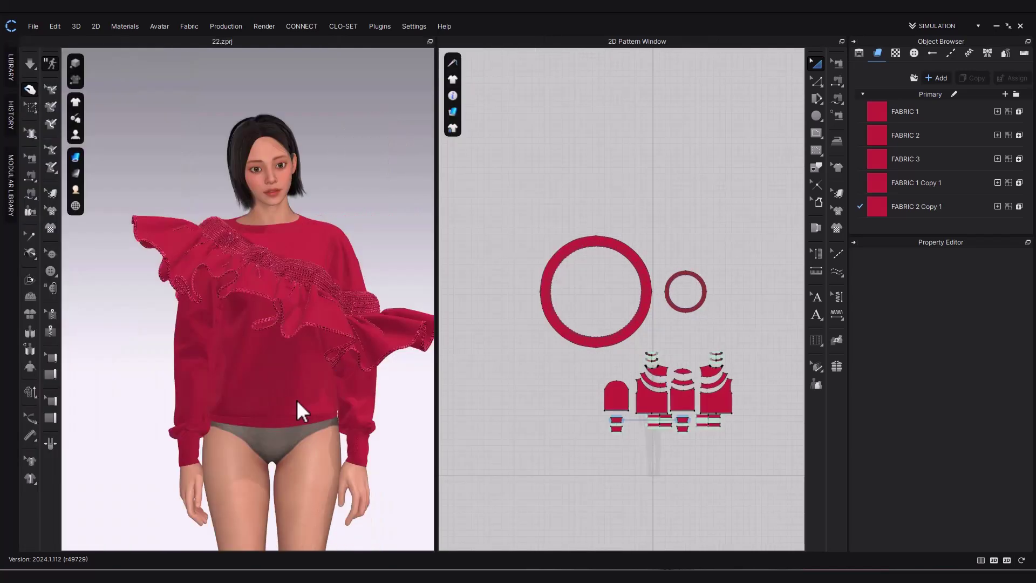
Run another simulation to settle the sweatshirt and ruffle on the posed avatar.
key("space")
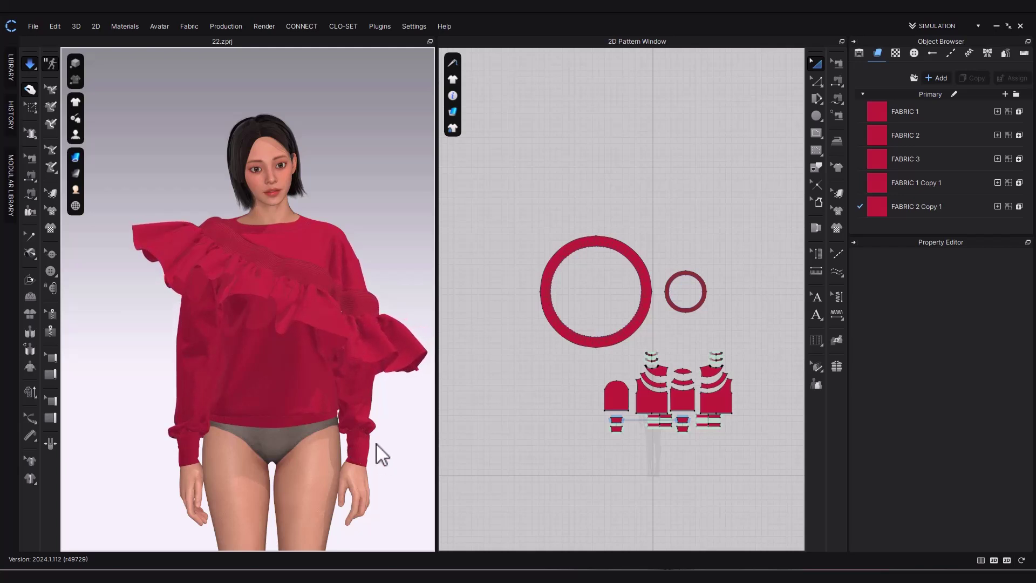
right_click_drag(350, 446, 323, 469)
scroll(308, 420, "up", 3)
key("space")
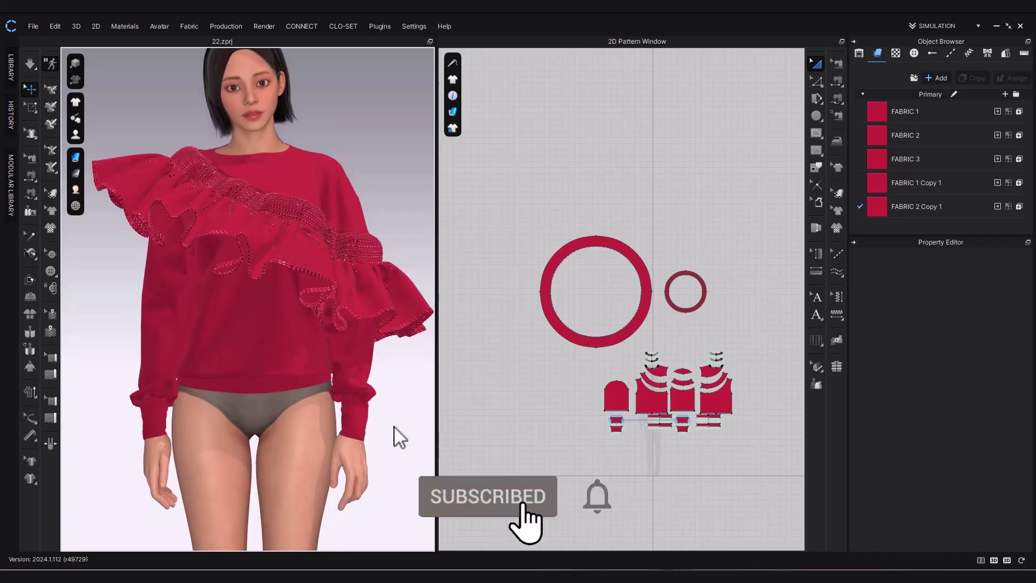
Hide the avatar and frame the sweatshirt alone in the 3D view.
mouse_move(393, 426)
right_mouse_down()
mouse_move(329, 449)
mouse_move(382, 435)
right_mouse_up()
left_click(101, 135)
scroll(221, 348, "down", 2)
right_click_drag(221, 347, 276, 344)
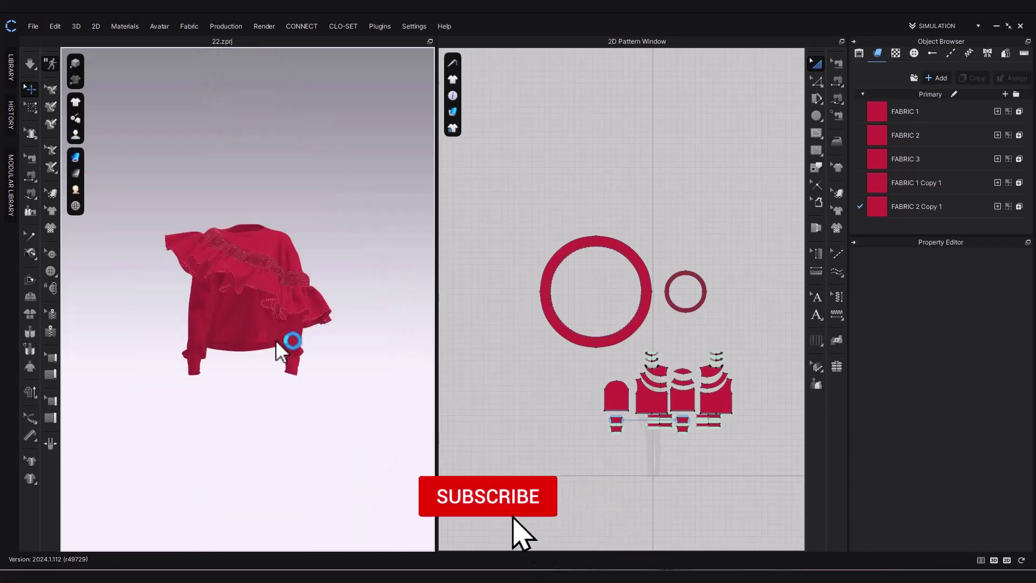
scroll(276, 343, "up", 2)
Start a render of the sweatshirt and fit the image into an enlarged render view.
left_click(268, 27)
left_click(274, 41)
left_click(814, 65)
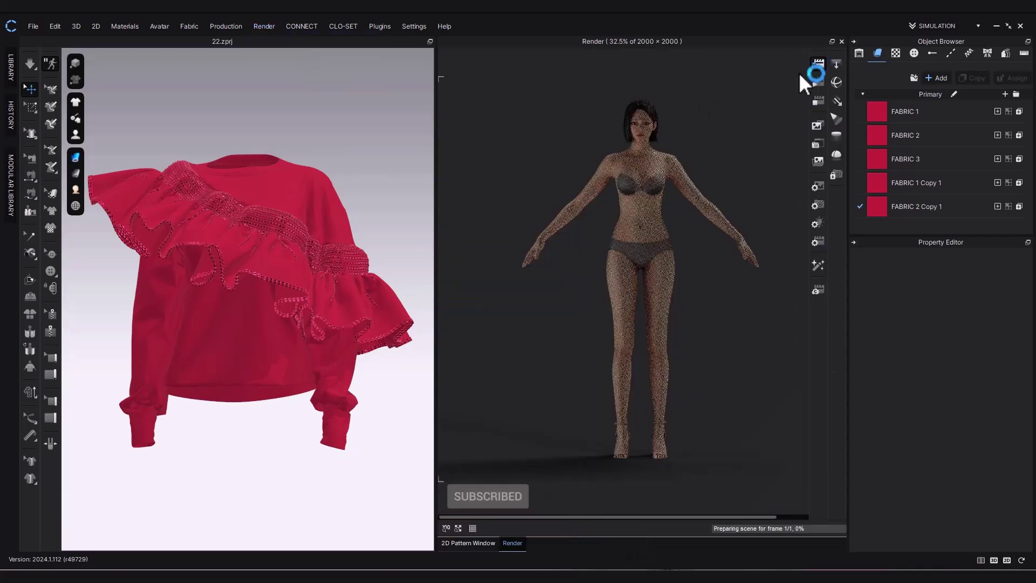
left_click_drag(435, 305, 364, 312)
left_click(386, 529)
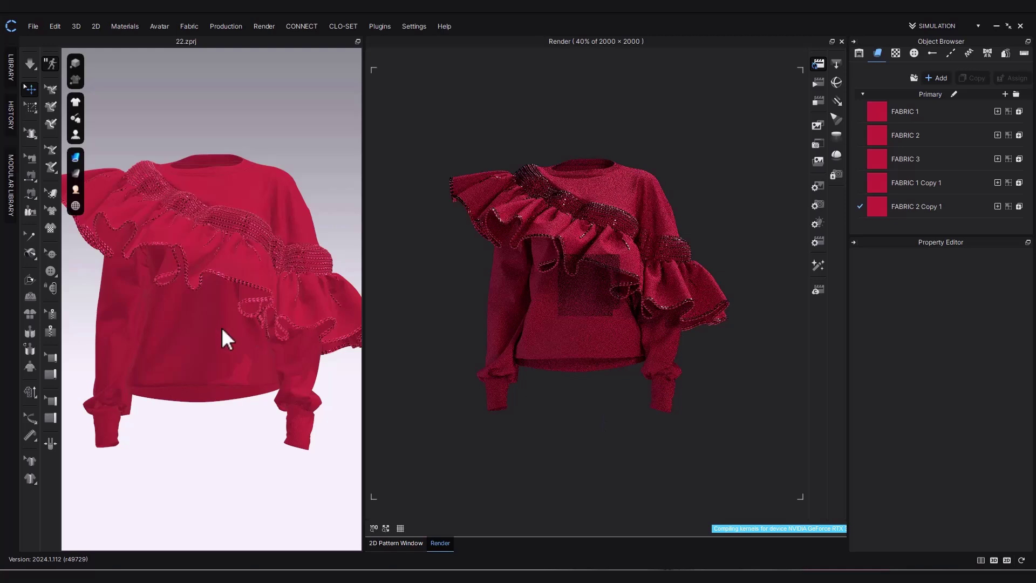
scroll(222, 330, "up", 1)
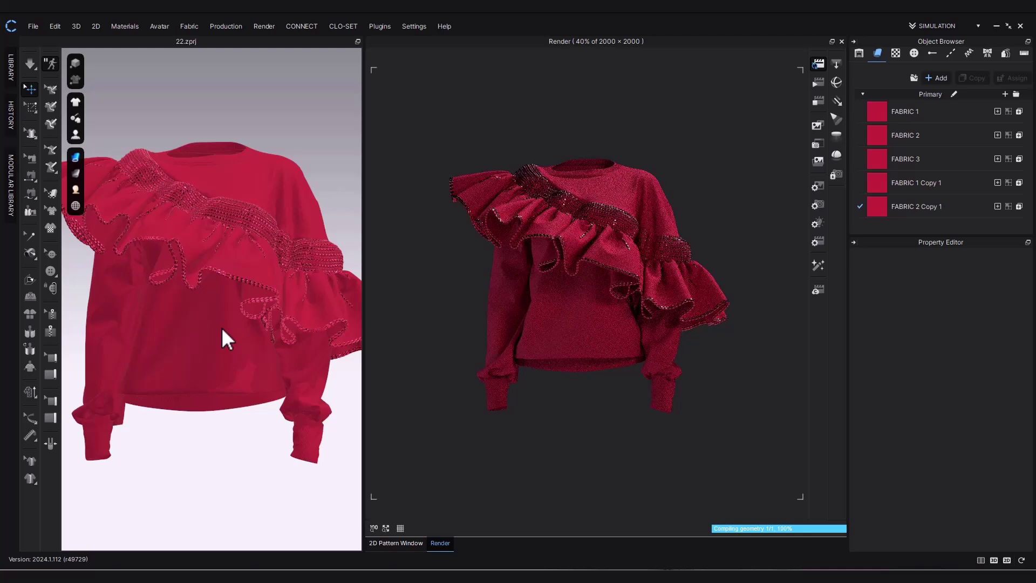
Stop the render and return to the 2D patterns with a larger 3D view.
left_click(821, 103)
left_click(384, 543)
left_click_drag(364, 393, 503, 391)
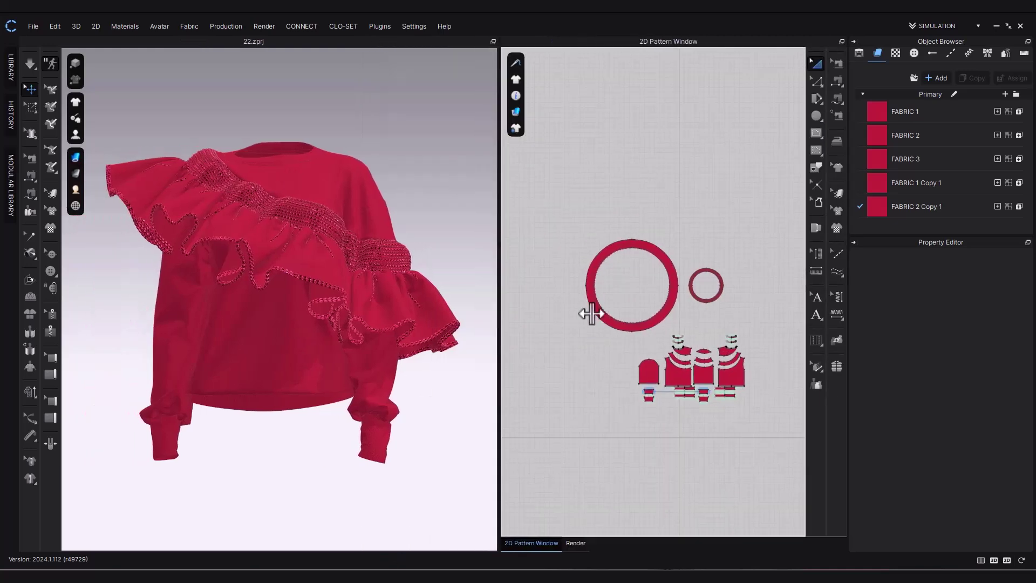
Deactivate the ruffle and beaded strip ring patterns, and unfreeze the diagonal strip panels across the sweatshirt body.
left_click(590, 315)
left_click(712, 299, "shift")
right_click(712, 299)
left_click(760, 408)
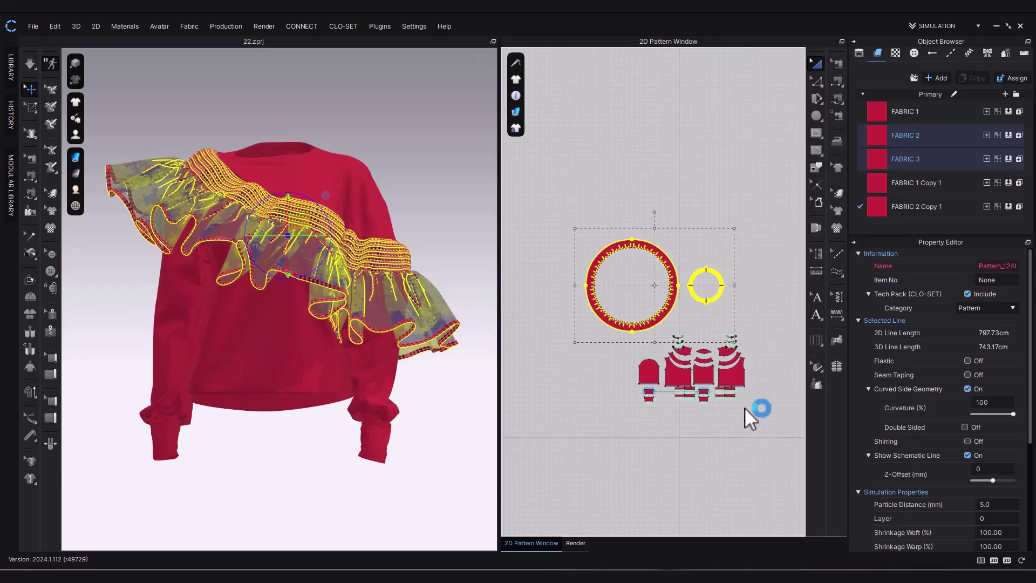
right_click(689, 361)
left_click(683, 432)
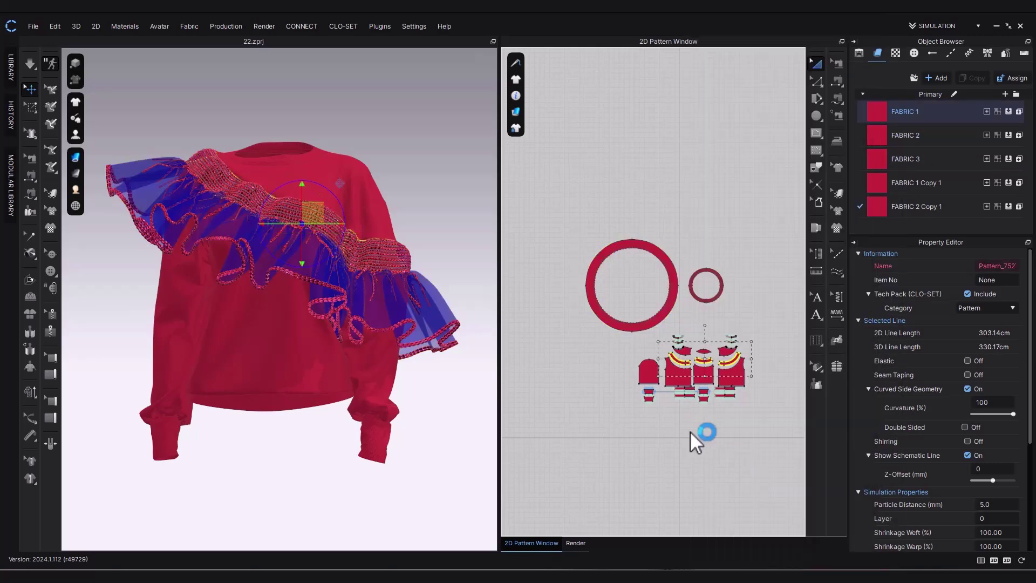
Hide the ruffle and beaded strip ring patterns in the 3D view.
left_click_drag(751, 218, 561, 334)
right_click(633, 327)
left_click(669, 535)
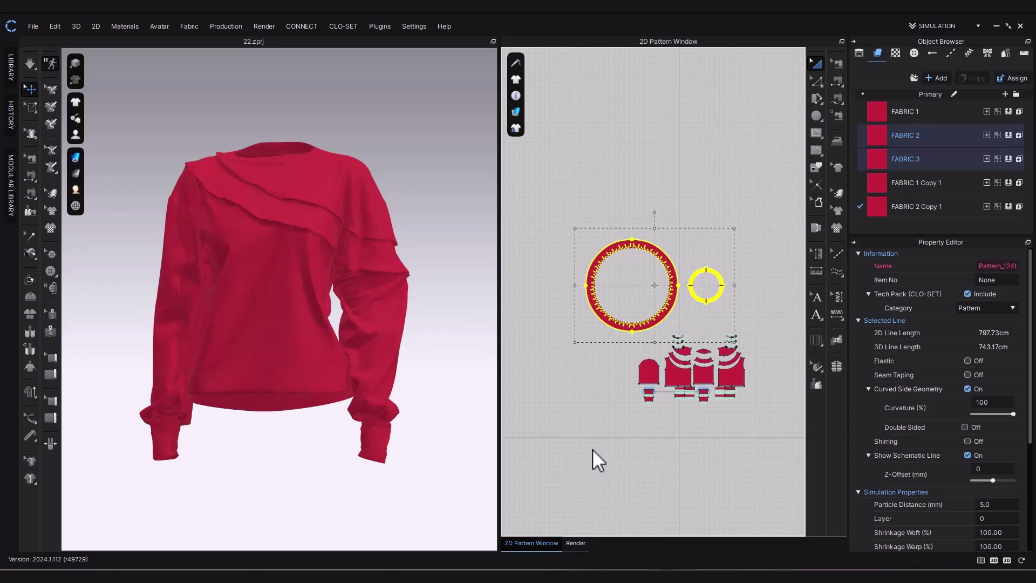
Simulate the bare sweatshirt, tugging its neckline, front and shoulder so the panels settle smoothly.
key("space")
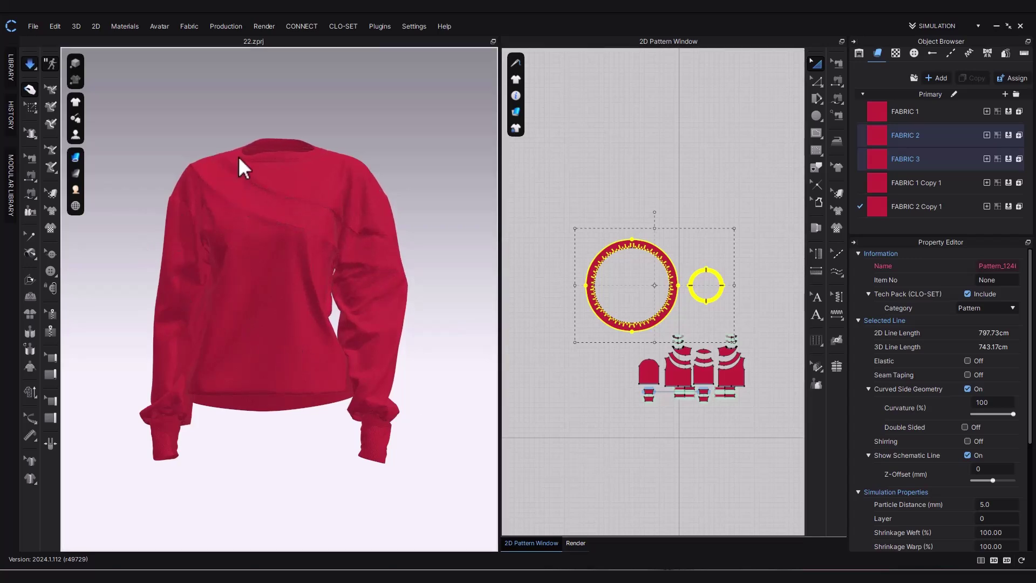
left_click(241, 158)
left_click(251, 149)
left_click(288, 187)
left_click(305, 260)
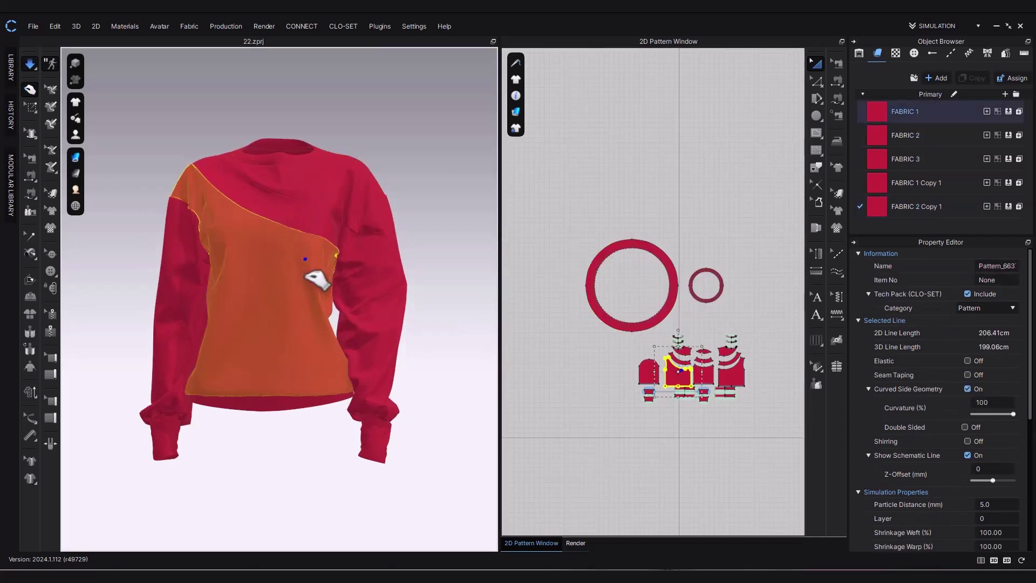
left_click_drag(342, 176, 385, 192)
key("space")
left_click(470, 294)
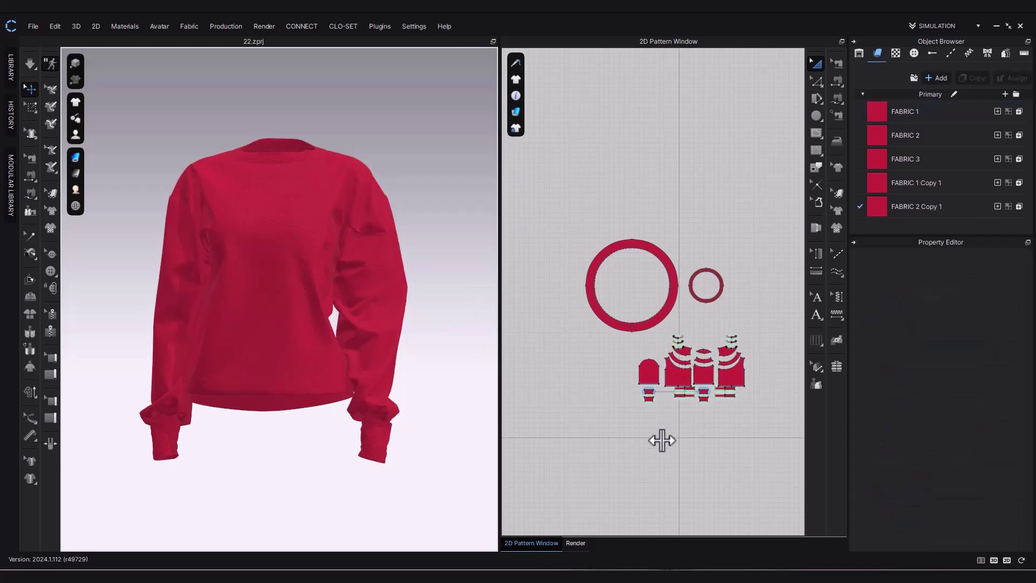
Freeze the diagonal strip panels of the sweatshirt body and the neckband pieces.
left_click(679, 361)
left_click(704, 361, "shift")
left_click(732, 361, "shift")
right_click(732, 361)
left_click(749, 430)
left_click_drag(747, 325, 668, 346)
right_click(682, 341)
left_click(728, 426)
Show the ruffle and beaded strip rings in the 3D view again and reactivate them.
left_click_drag(745, 220, 561, 336)
right_click(703, 301)
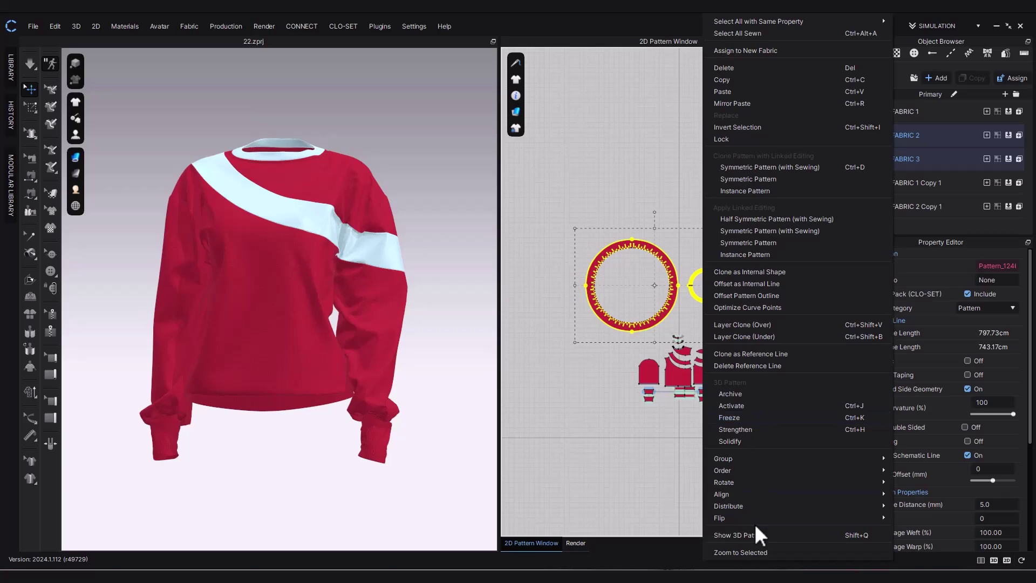
left_click(756, 533)
right_click(703, 294)
left_click(729, 405)
Unfreeze the front neckband and simulate the ruffle and beaded strip over the sweatshirt.
left_click_drag(748, 325, 682, 344)
right_click(683, 342)
left_click(702, 418)
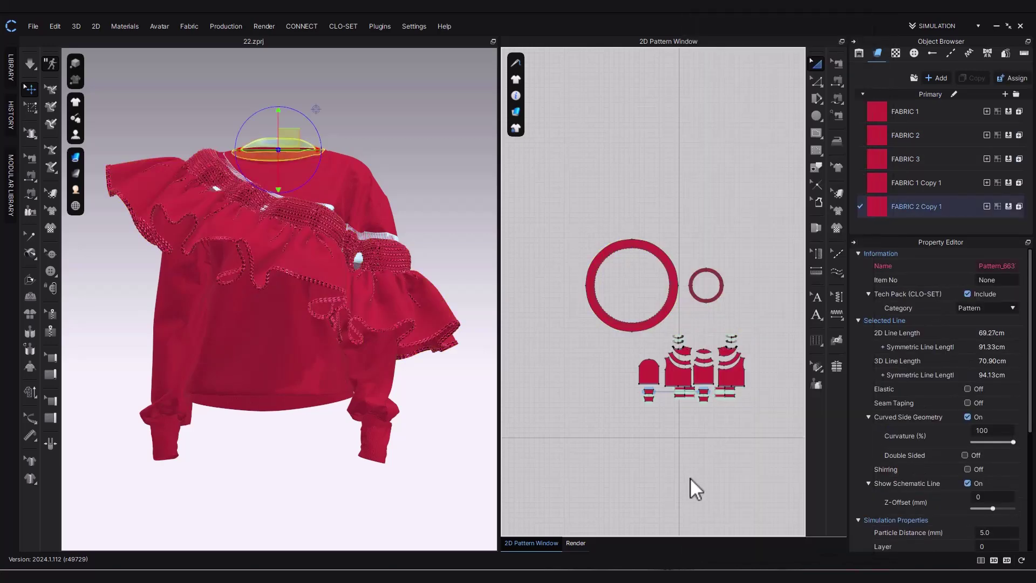
left_click_drag(738, 204, 575, 324)
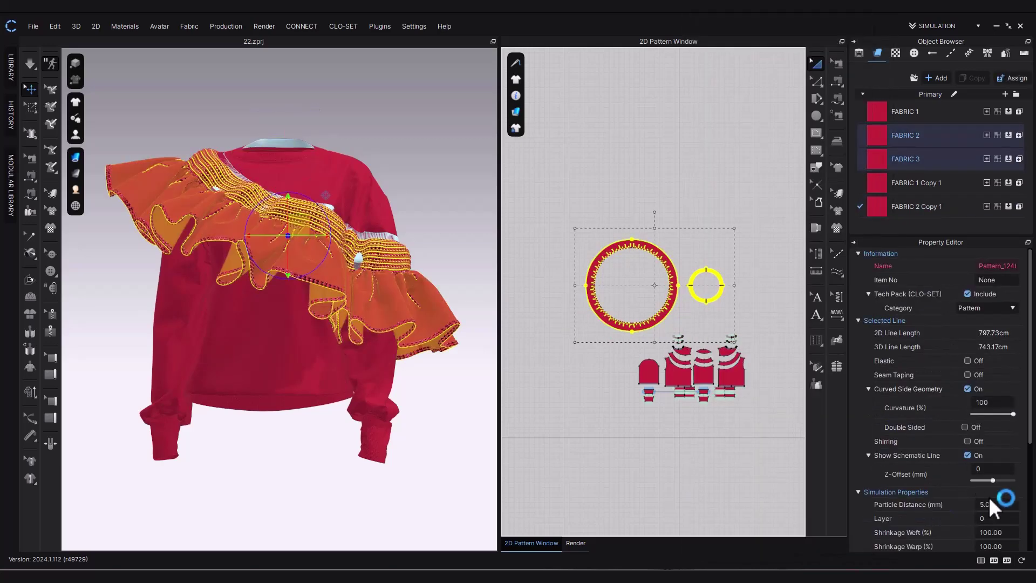
left_click(721, 200)
key("space")
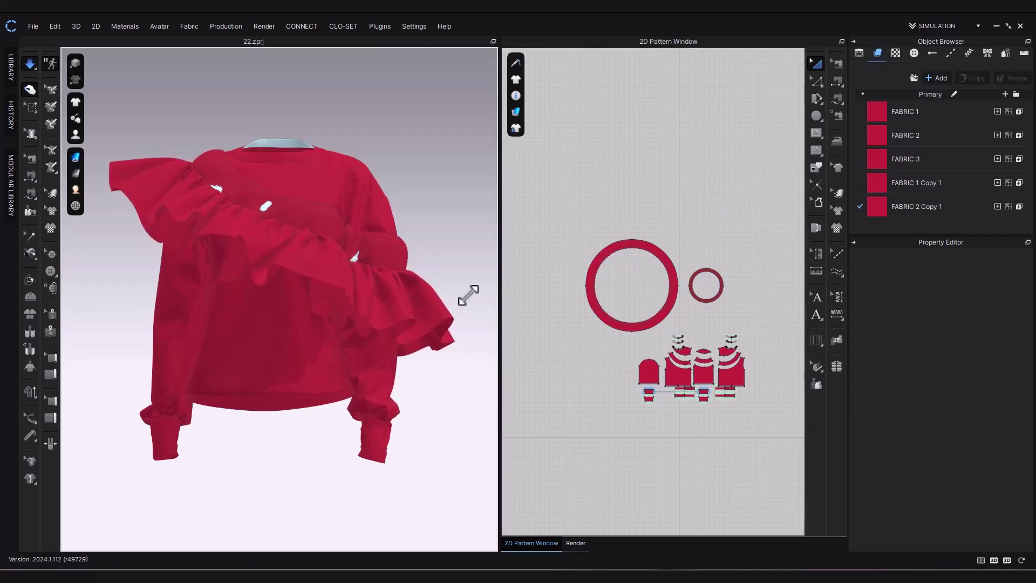
Set the beaded strip's layer to 1 and run another simulation to lift it over the sweatshirt.
left_click(381, 255)
key("space")
left_click(991, 518)
type("1")
key("Return")
left_click(514, 347)
key("space")
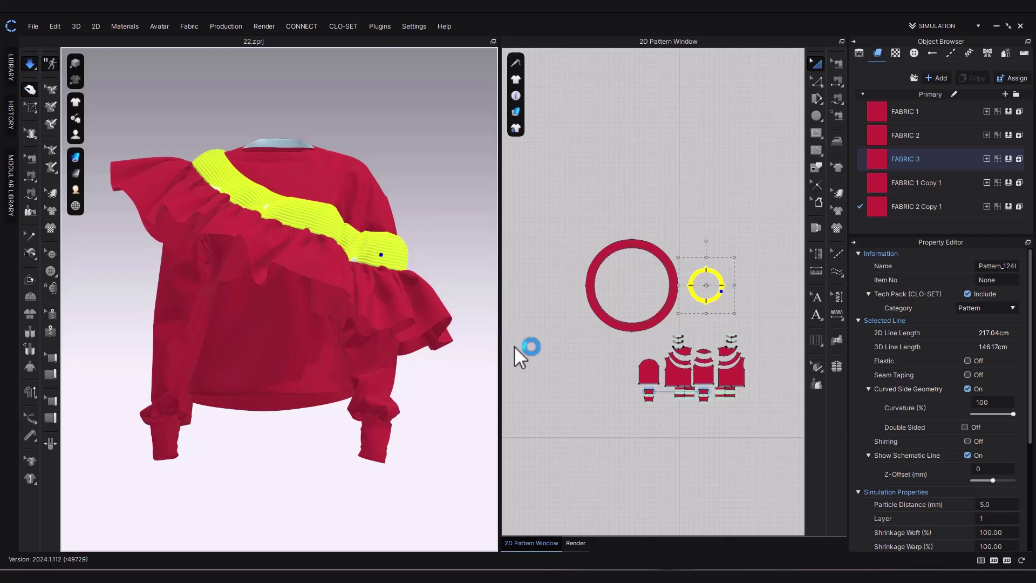
key("space")
left_click(735, 235)
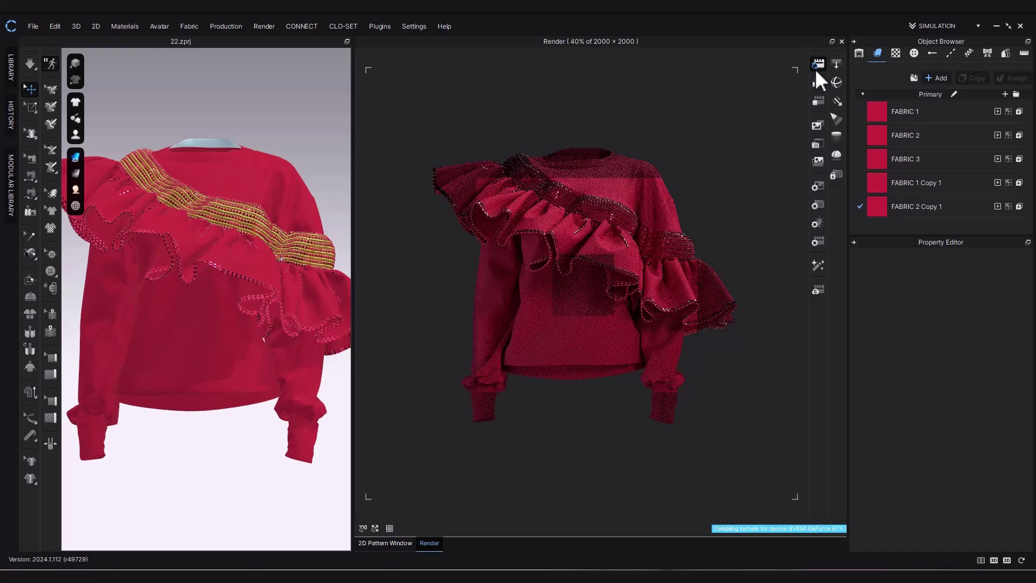
Enlarge the sweatshirt in the running render, stop the render, and widen the 3D view.
scroll(176, 390, "up", 5)
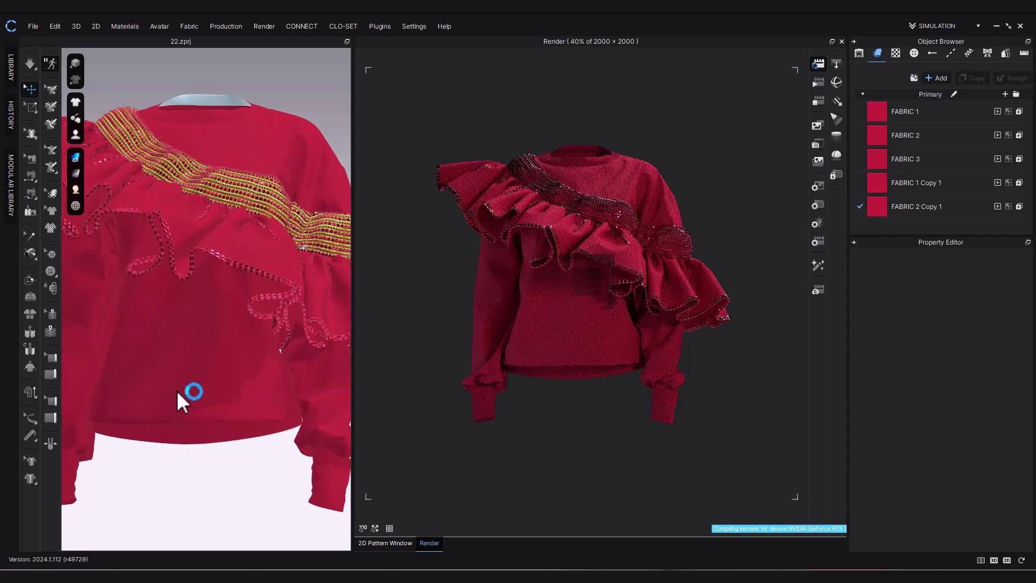
middle_click_drag(177, 390, 170, 390)
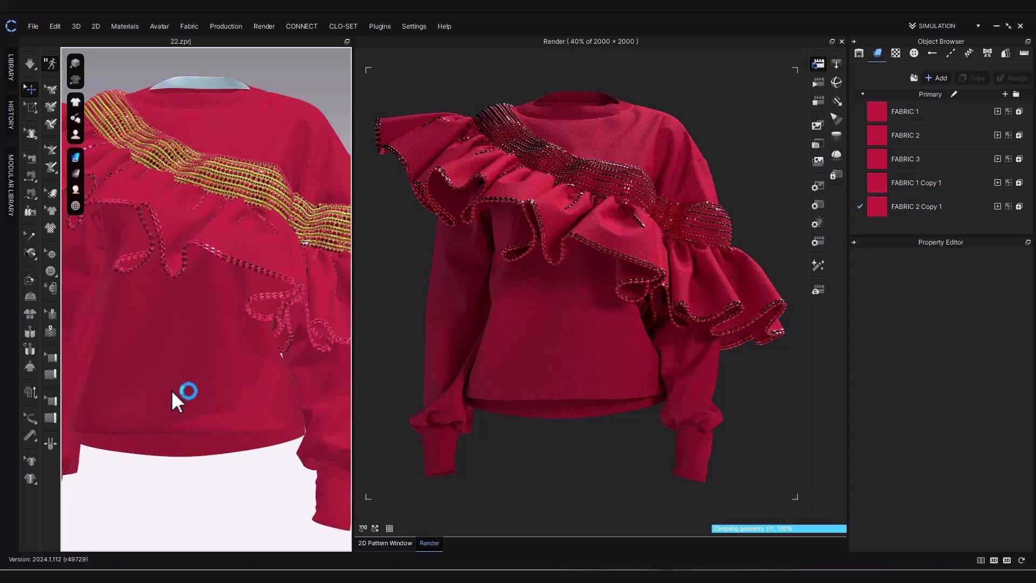
left_click(818, 100)
left_click_drag(356, 350, 465, 529)
scroll(304, 500, "down", 4)
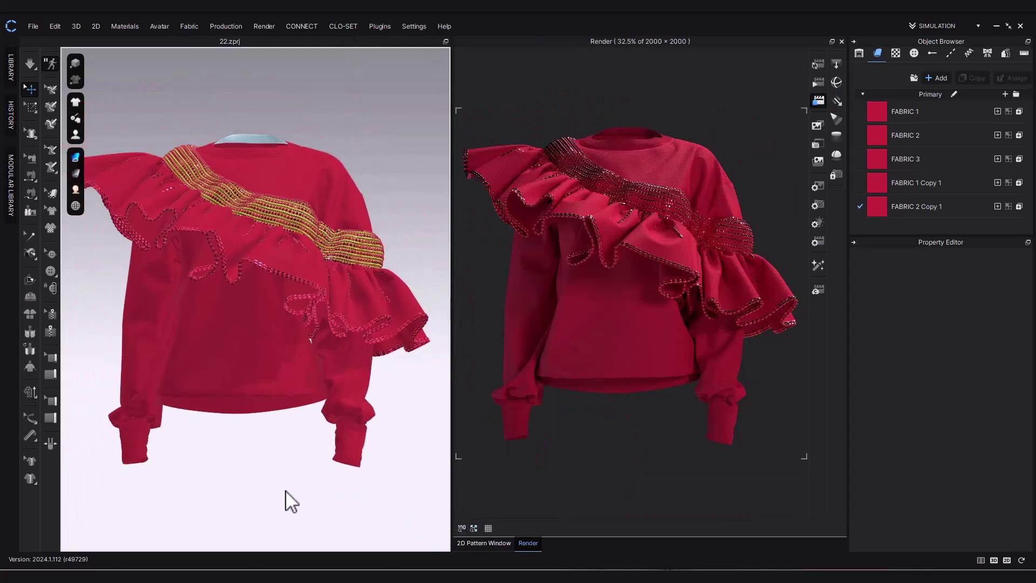
Unfreeze the remaining frozen neckband piece at the back of the neck.
right_click(253, 153)
left_click(288, 257)
left_click(250, 461)
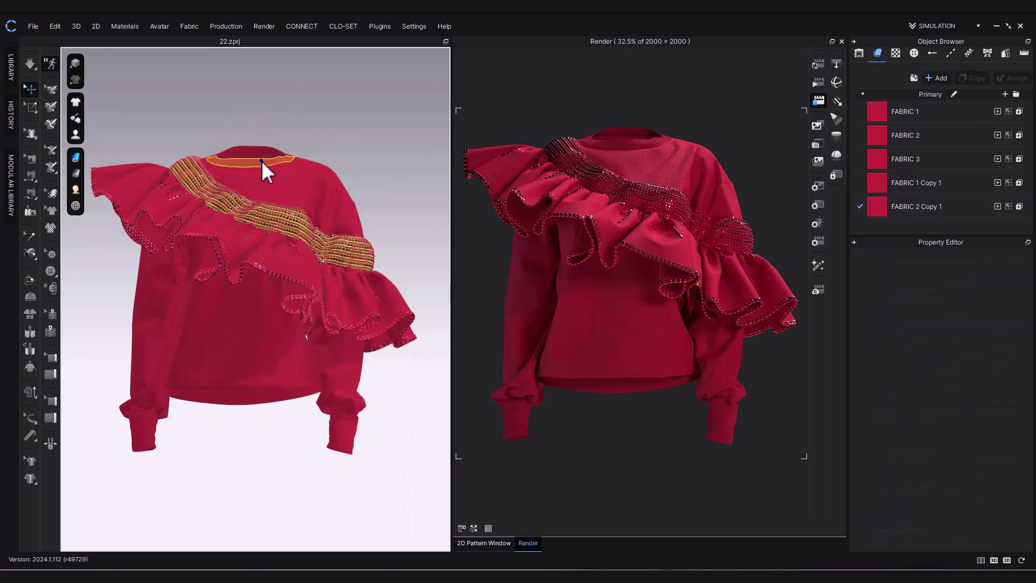
Select the neckband pieces in the 2D patterns and open their additional rendering thickness for editing.
left_click(261, 160)
left_click(484, 543)
left_click_drag(732, 336, 647, 352)
scroll(963, 530, "down", 3)
left_click(995, 505)
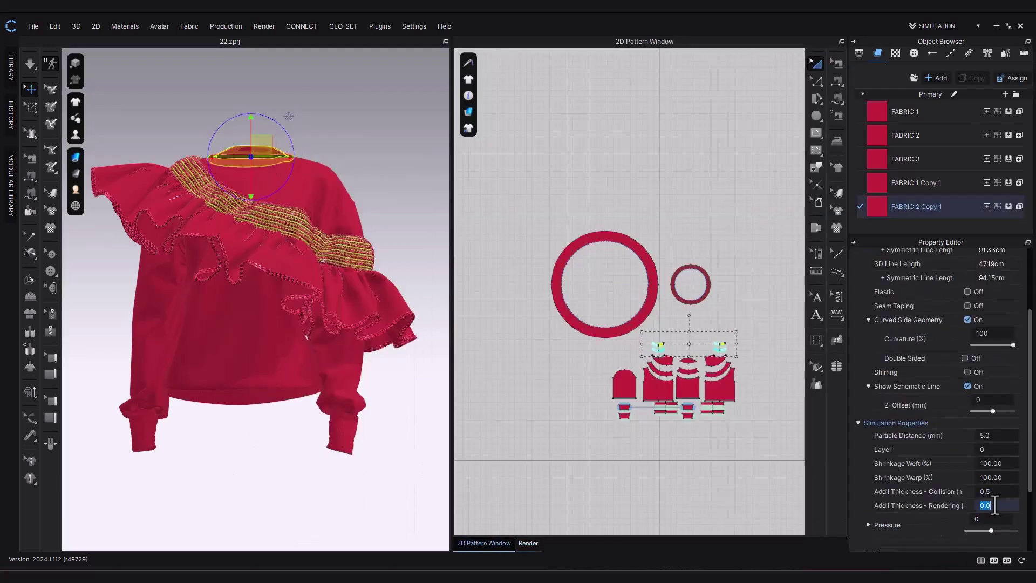
left_click(409, 366)
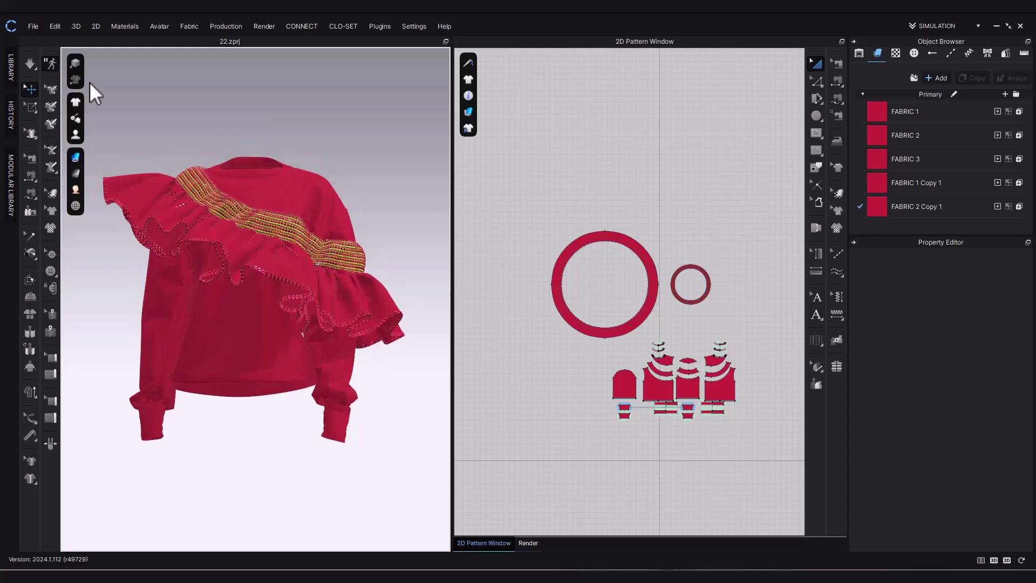
Set the beaded strip's layer to 0 and show the whole sweatshirt in high-quality 3D display.
left_click(709, 277)
left_click(534, 407)
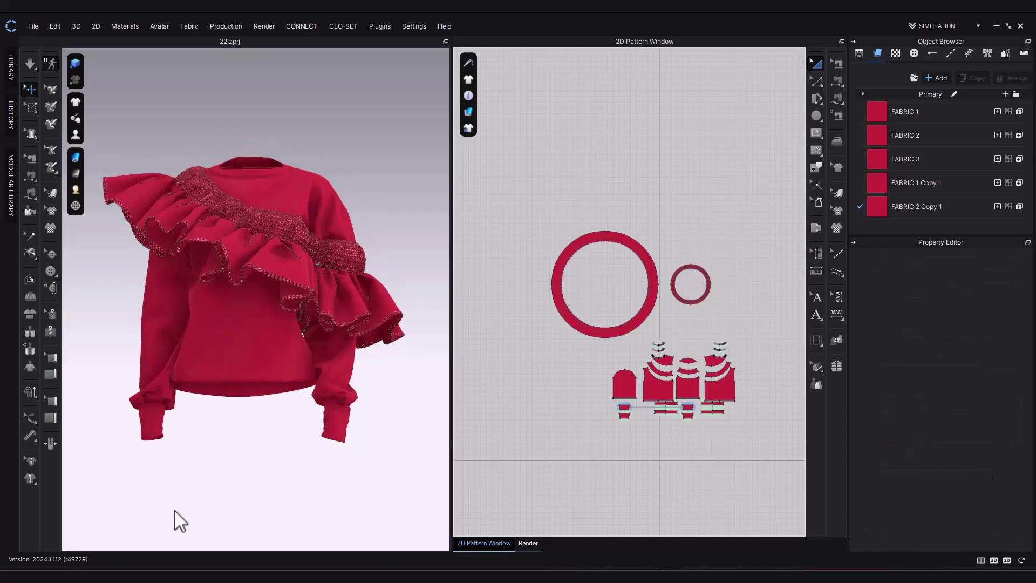
right_click_drag(175, 509, 264, 382)
right_click(261, 328)
left_click(291, 336)
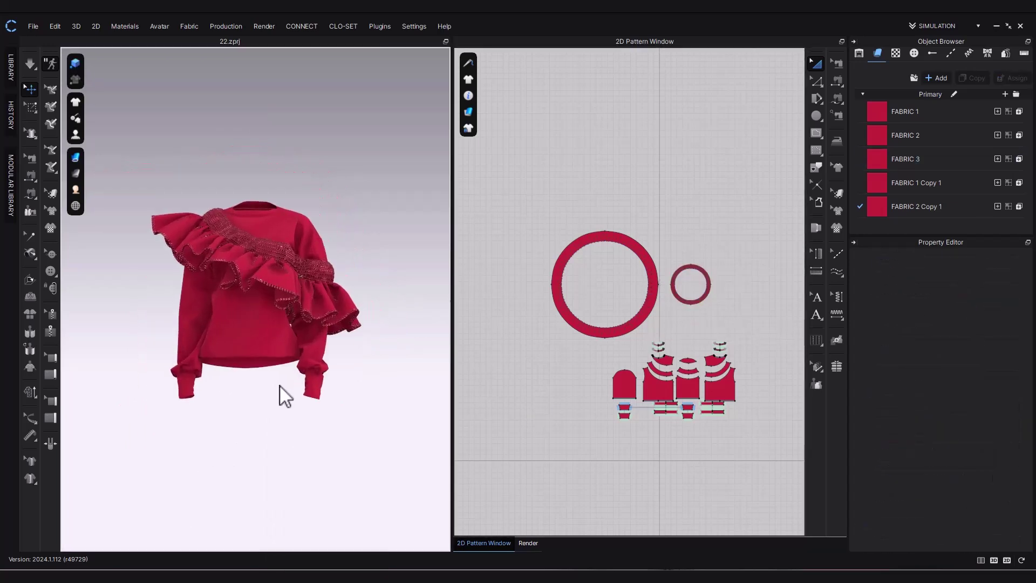
Turn the sweatshirt to its back and strengthen the beaded strip ring pattern.
left_click(521, 543)
right_click_drag(167, 497, 436, 502)
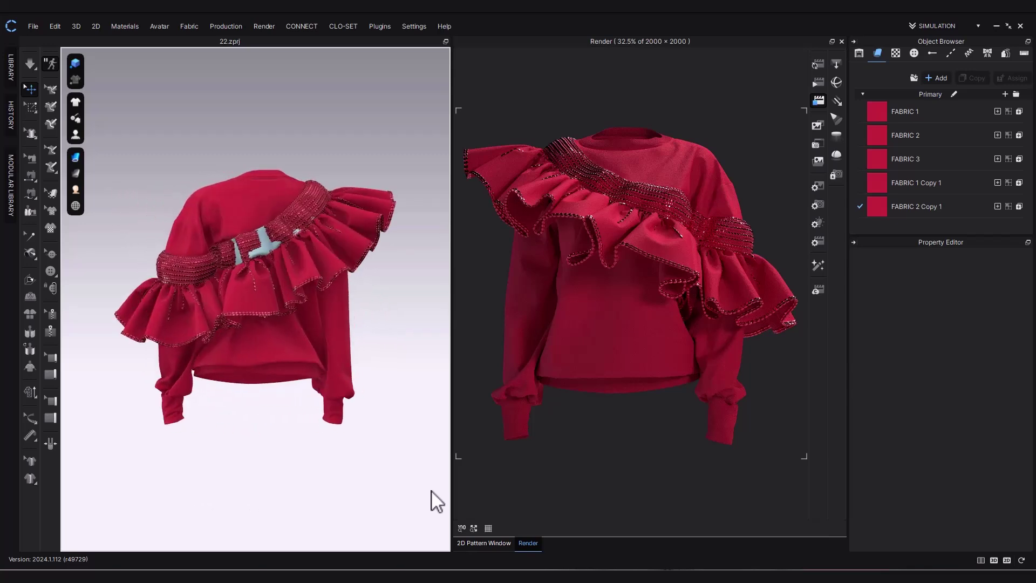
left_click(461, 543)
left_click_drag(679, 315, 680, 316)
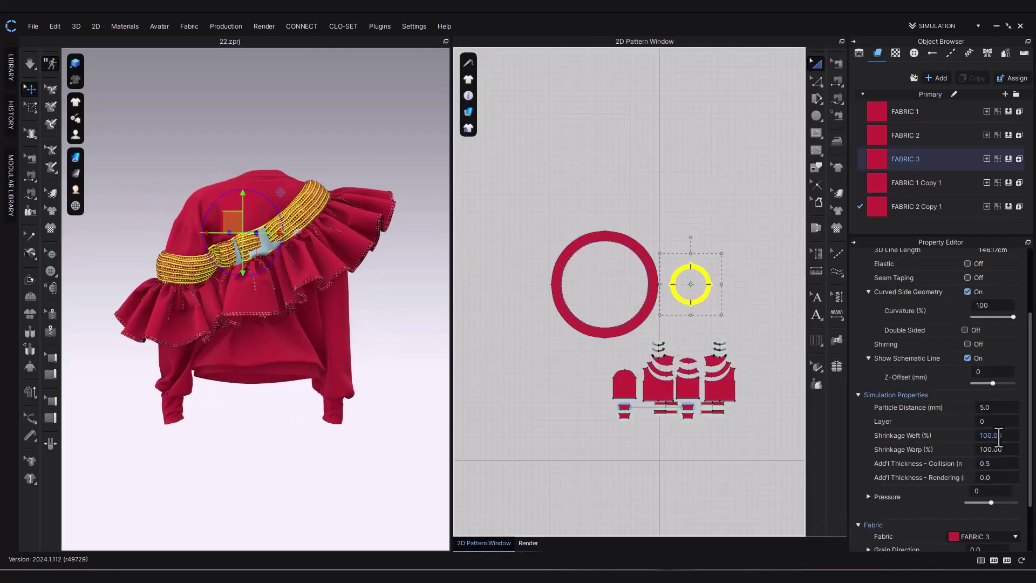
right_click(686, 302)
left_click(736, 382)
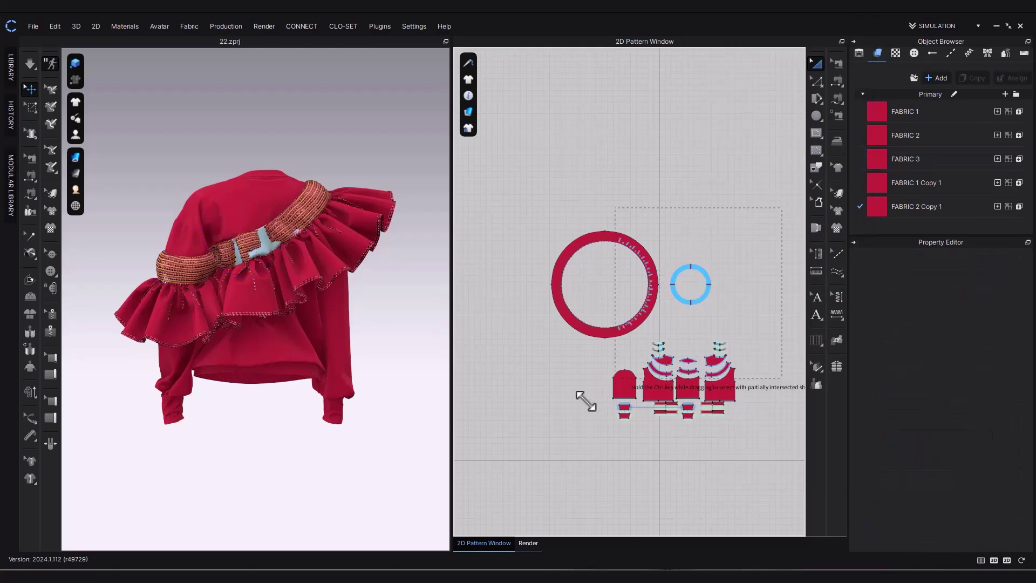
Freeze every pattern except the beaded strip and simulate the strip alone at the back.
left_click(706, 273, "shift")
right_click(653, 298)
left_click(694, 424)
key("space")
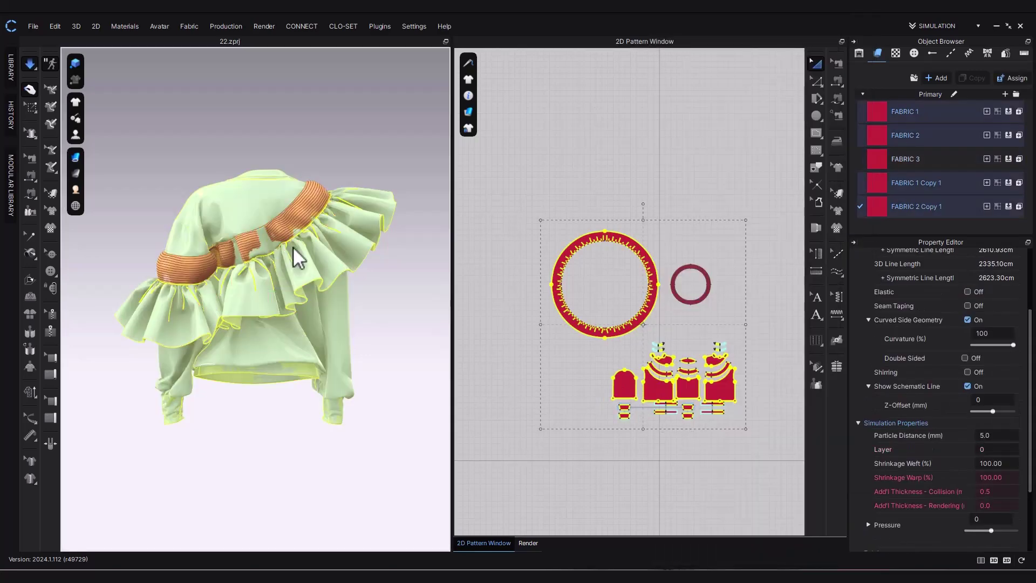
scroll(270, 245, "up", 3)
scroll(270, 244, "up", 4)
key("space")
Set the beaded strip's layer to 1.
left_click(734, 250)
left_click_drag(734, 249, 666, 313)
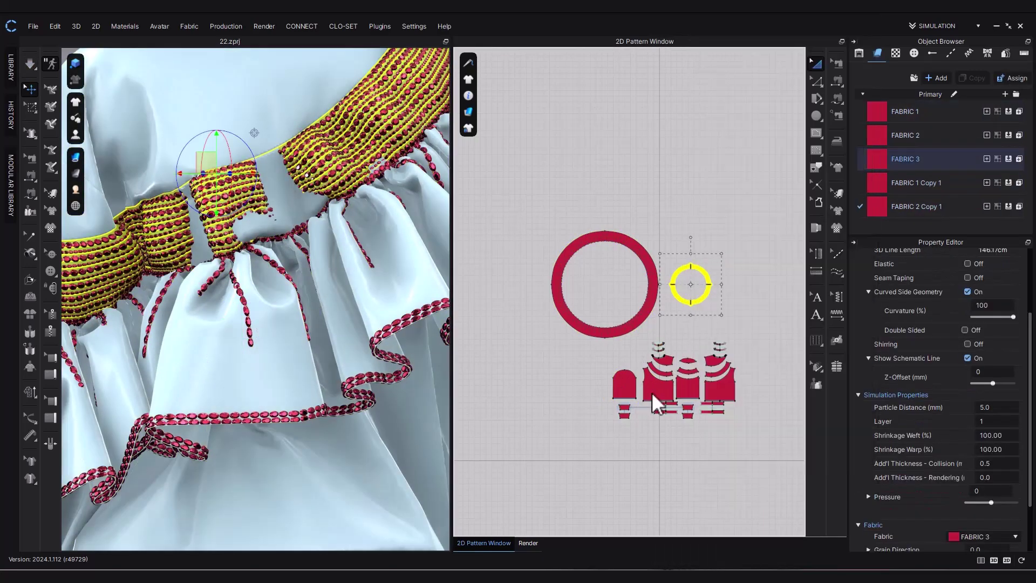
left_click(589, 383)
Move the selected mesh section of the beaded strip outward from the sweatshirt's back.
left_click(178, 224)
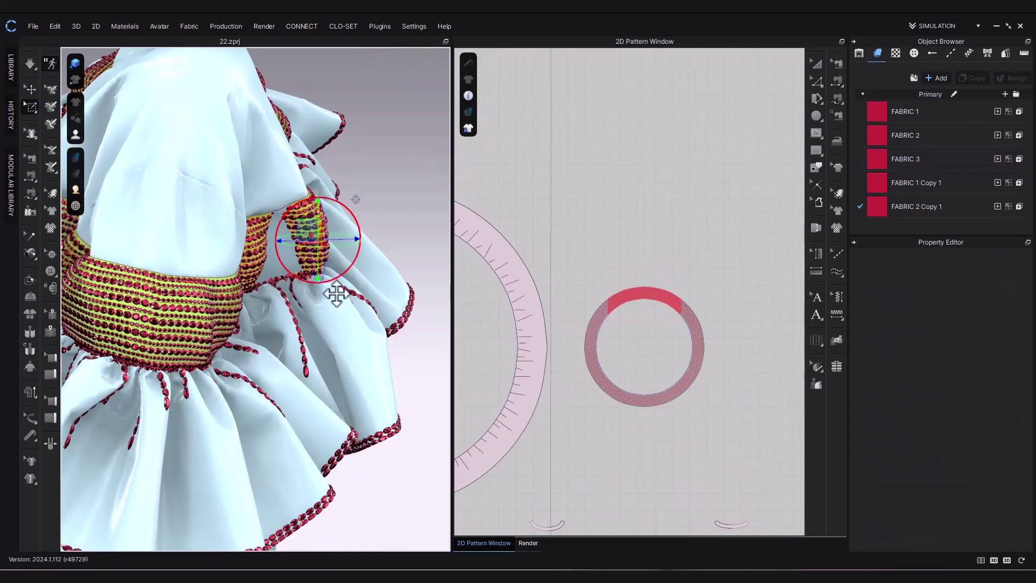
right_click_drag(337, 294, 305, 287)
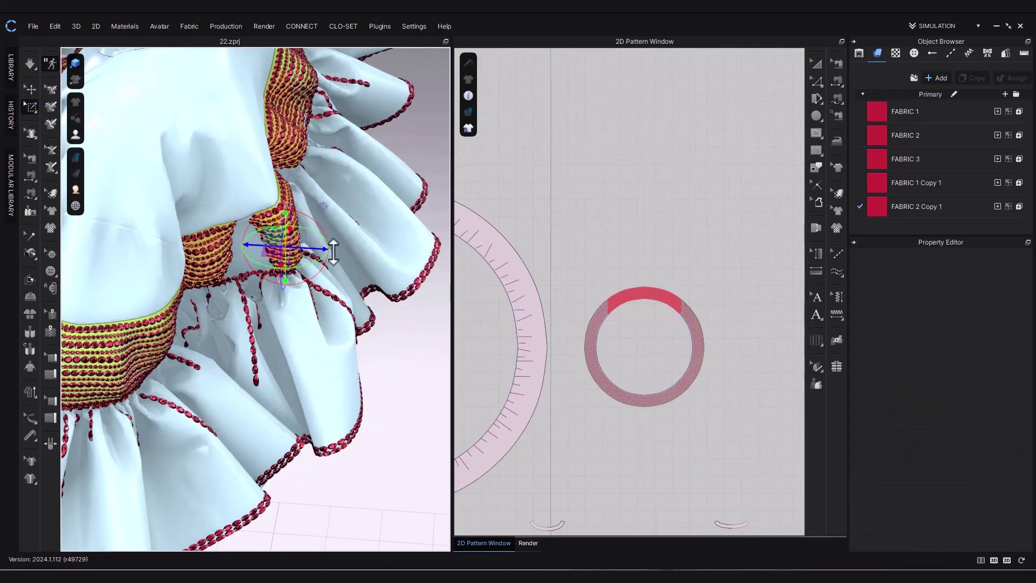
left_click_drag(333, 250, 386, 268)
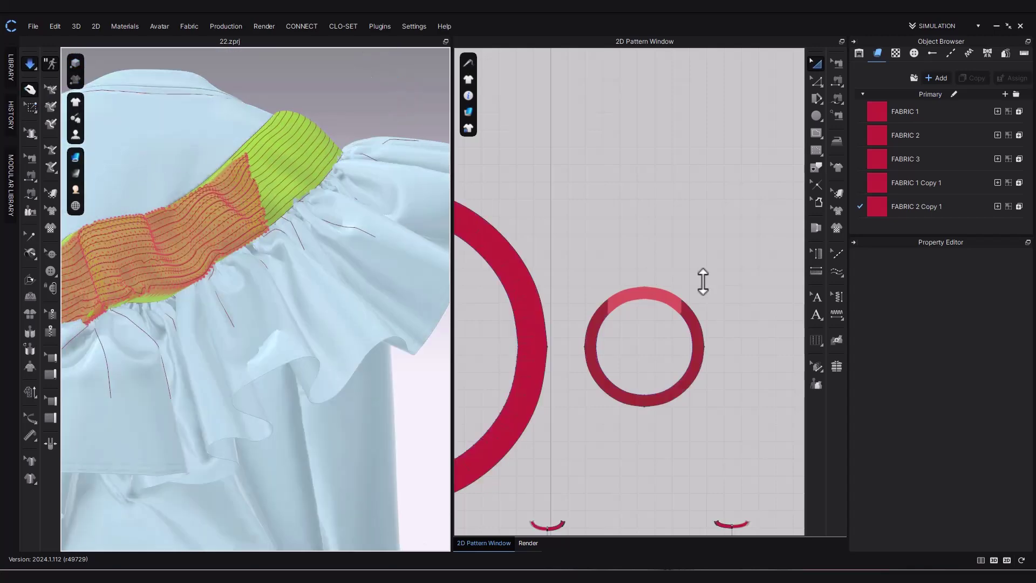
Strengthen the beaded strip ring pattern once more and select all patterns of the garment.
left_click(594, 322)
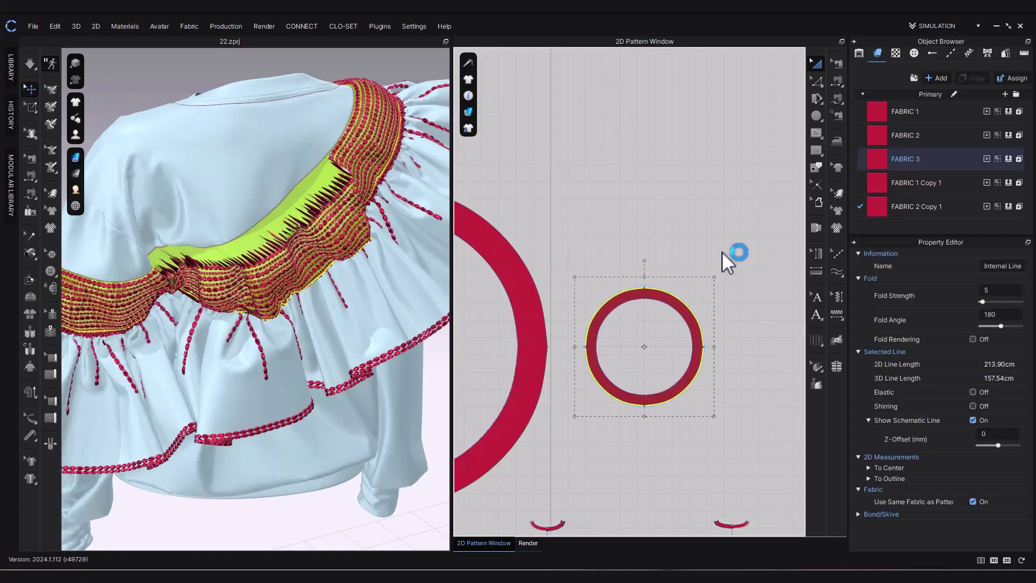
right_click(659, 406)
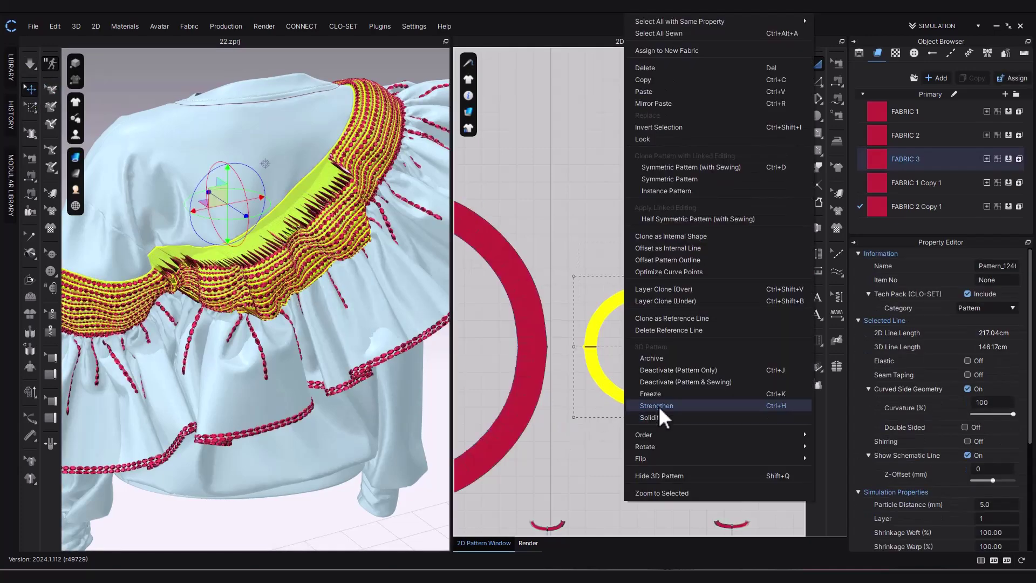
left_click(659, 406)
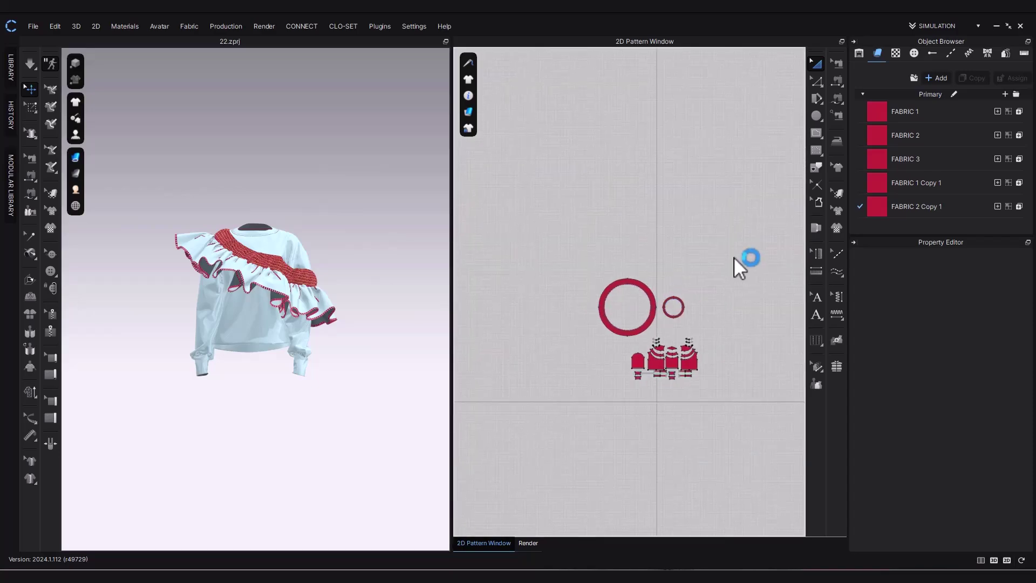
key("ctrl+a")
scroll(653, 364, "up", 5)
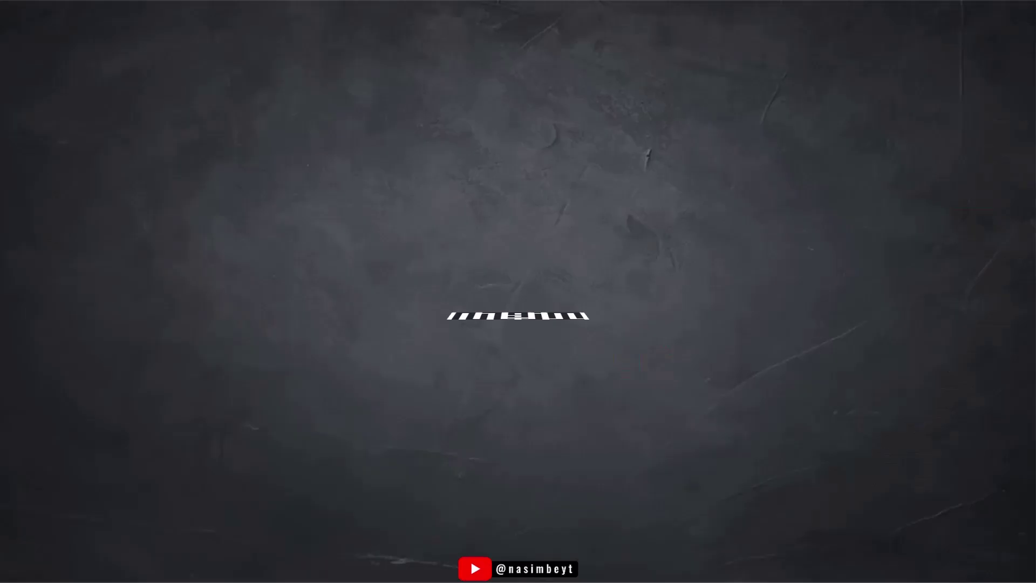